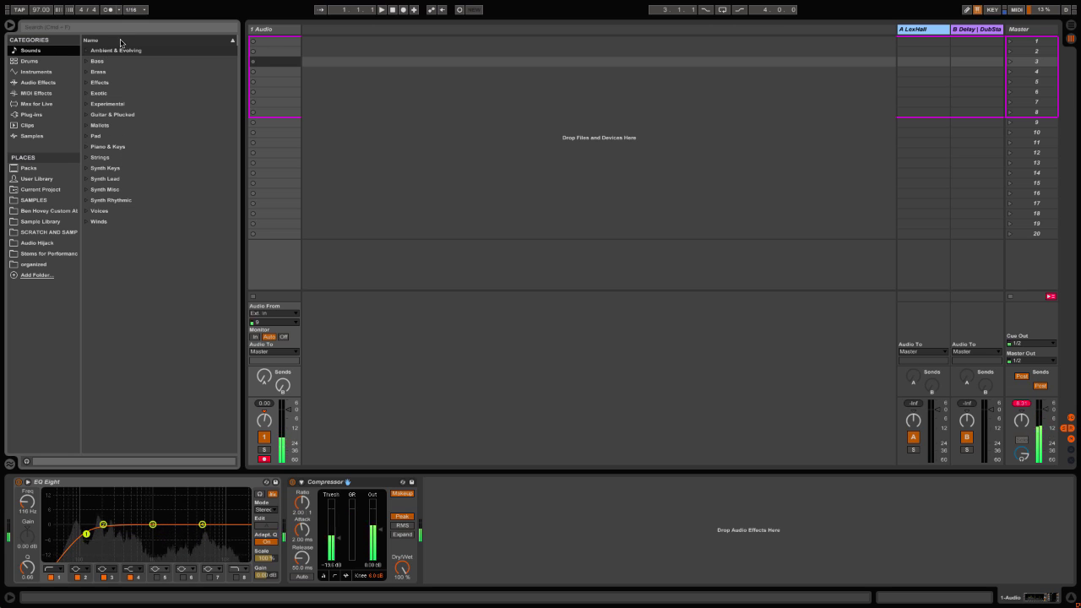
# Step: Browse the content categories in turn: Drums, Instruments, Audio Effects, MIDI Effects, Max for Live, Plug-ins, Clips and Samples
pyautogui.click(37, 62)
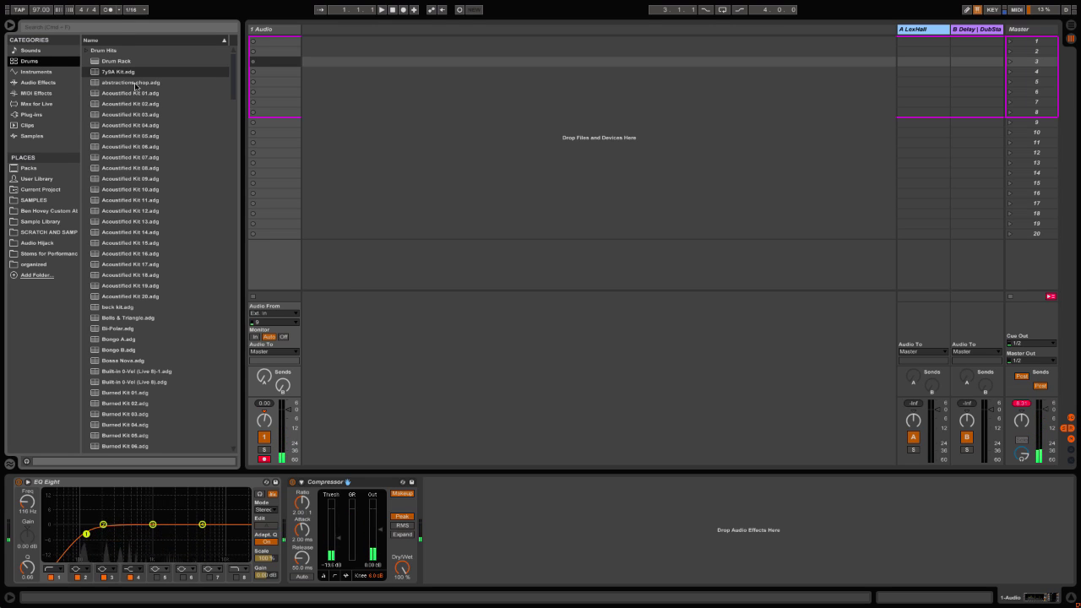
pyautogui.click(52, 71)
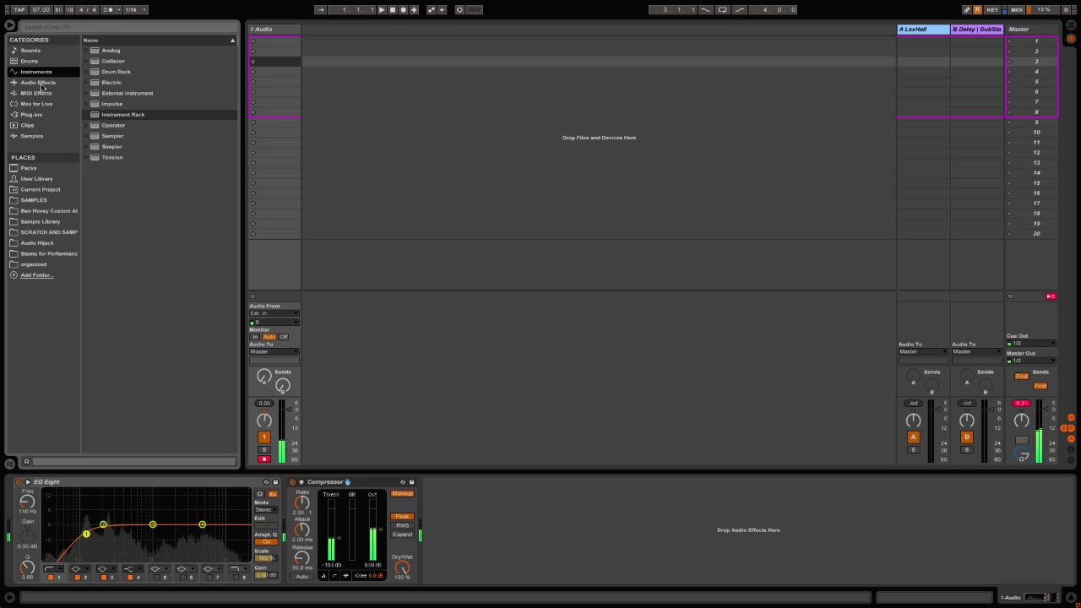
pyautogui.click(38, 83)
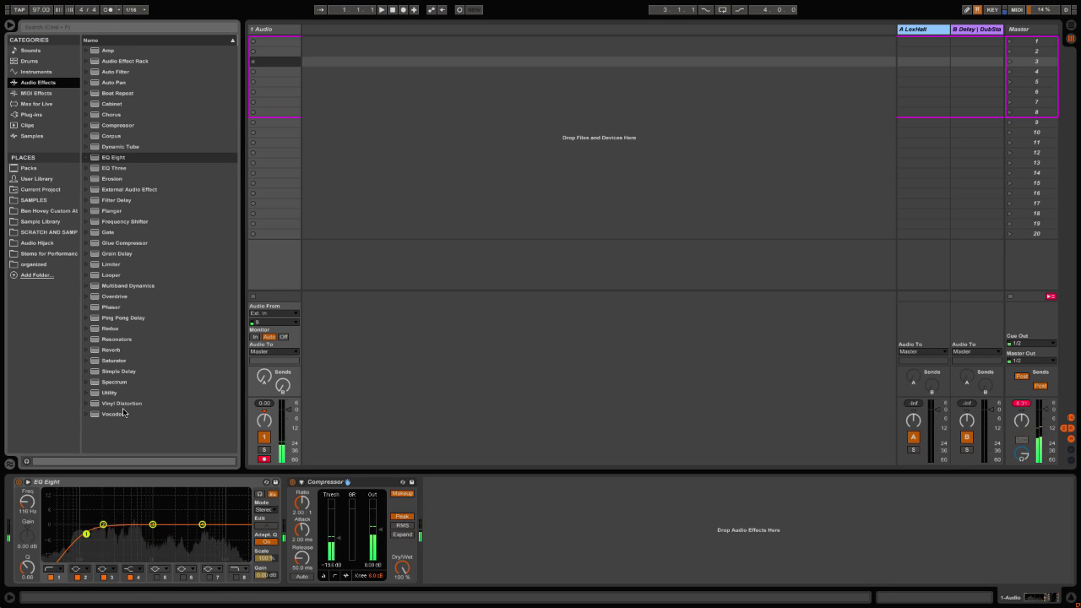
pyautogui.click(38, 93)
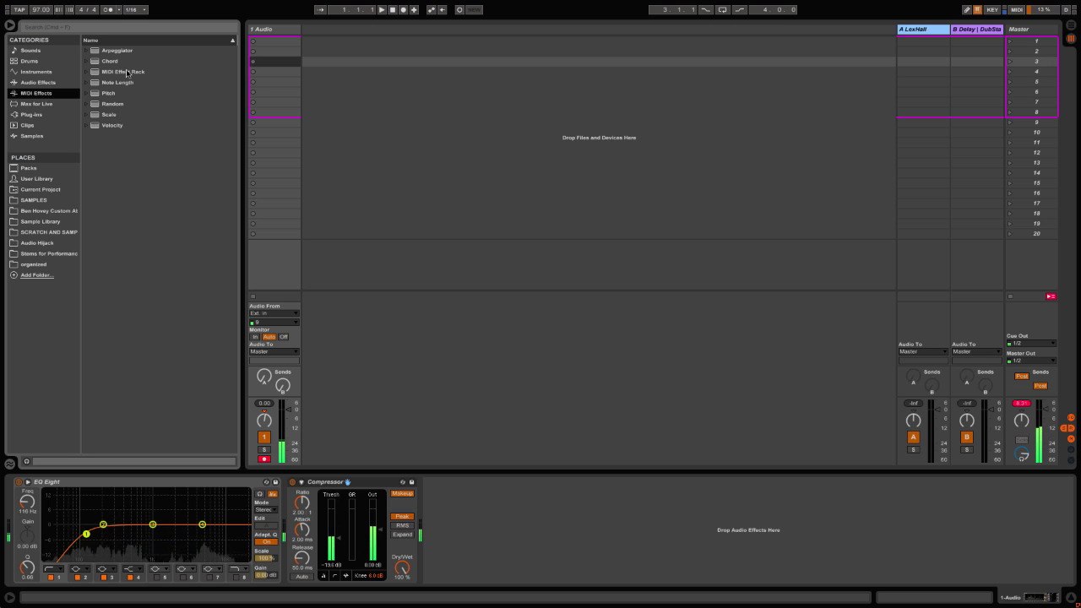
pyautogui.click(36, 104)
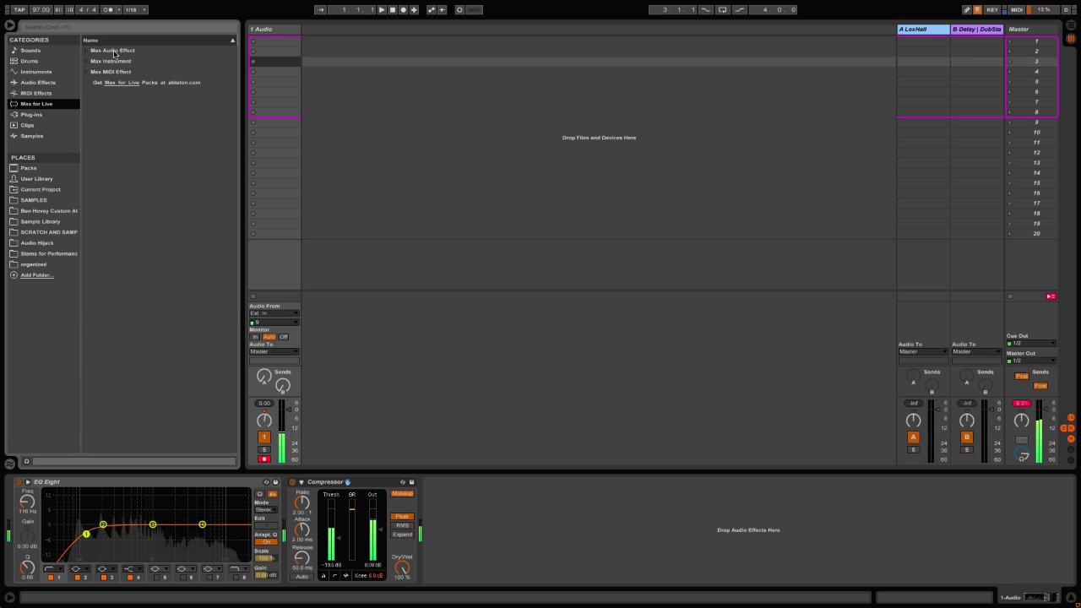
pyautogui.click(49, 113)
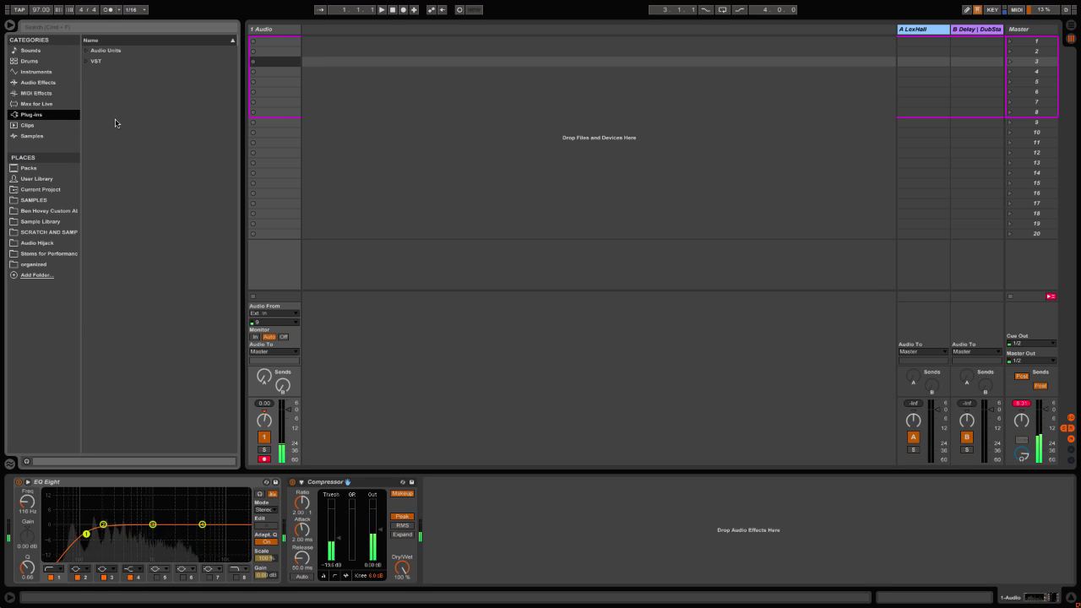
pyautogui.click(47, 124)
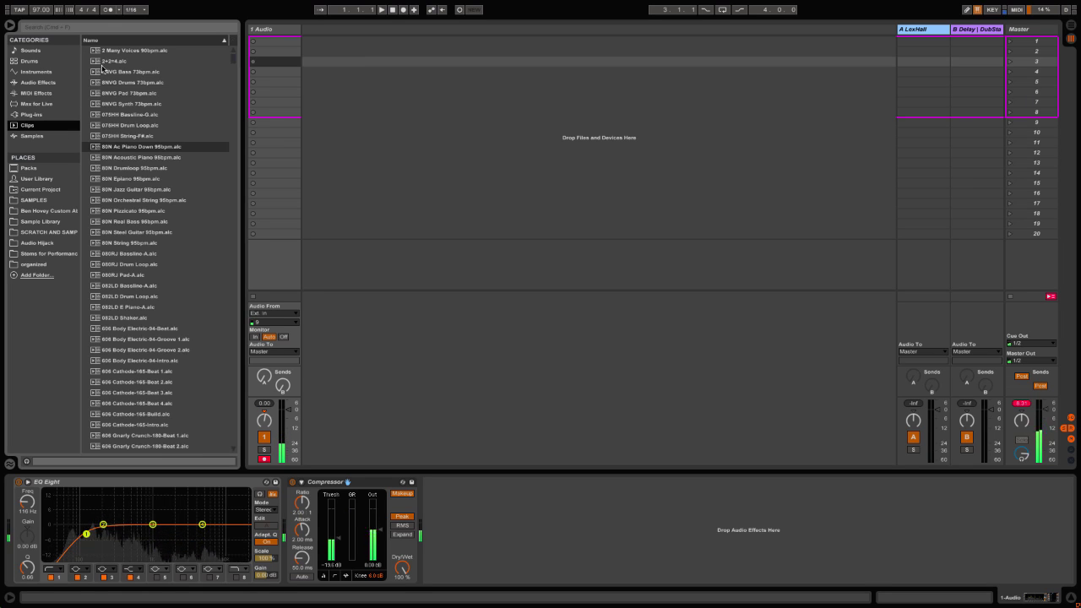
pyautogui.click(51, 136)
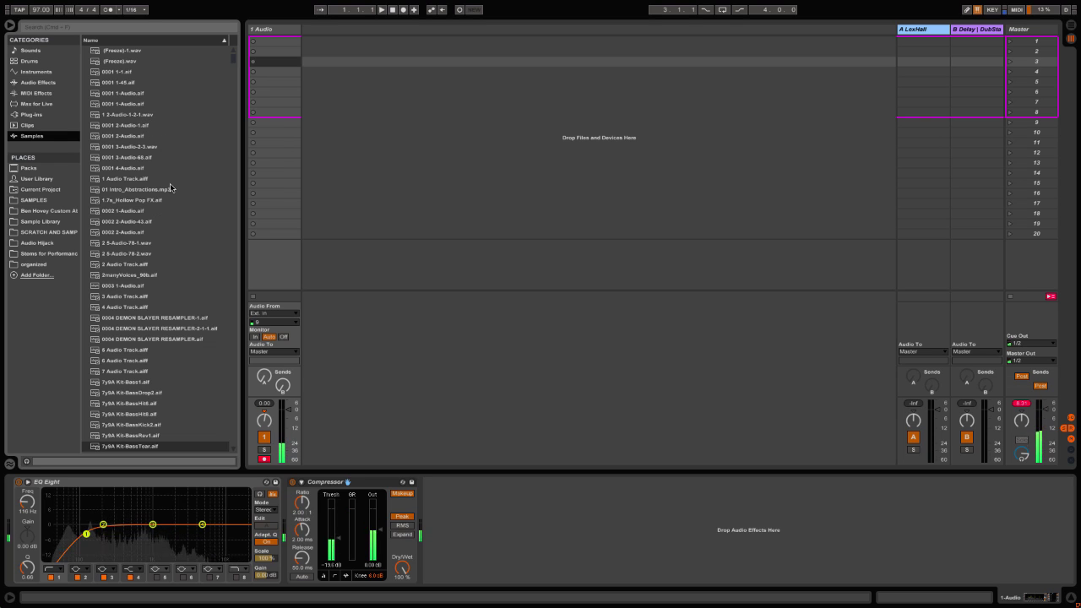
# Step: Look through the browser's places, from Packs, User Library and Current Project down through the custom sample folders
pyautogui.click(35, 171)
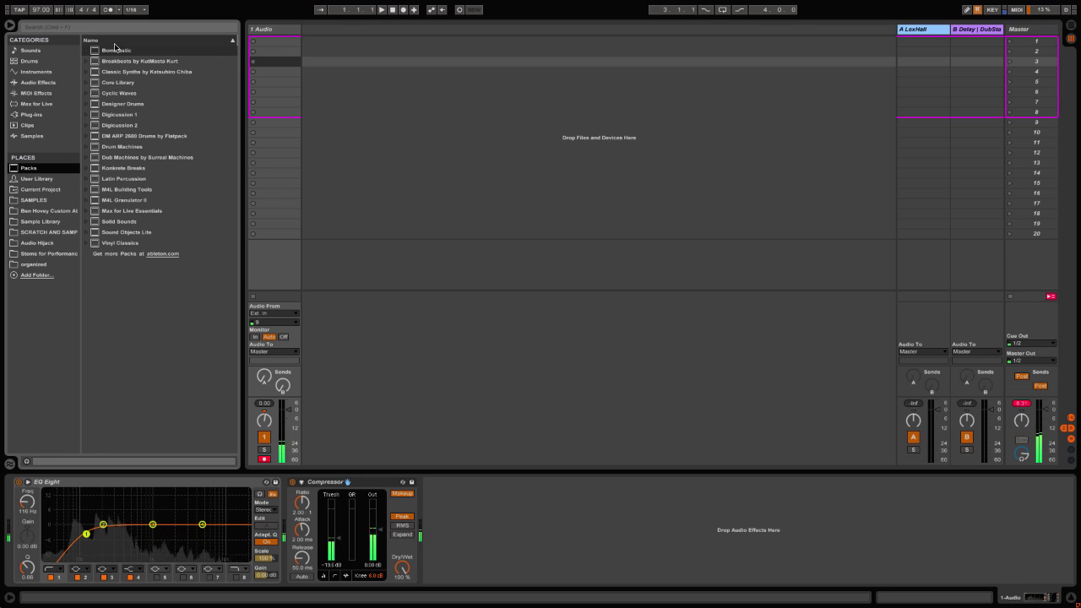
pyautogui.click(50, 180)
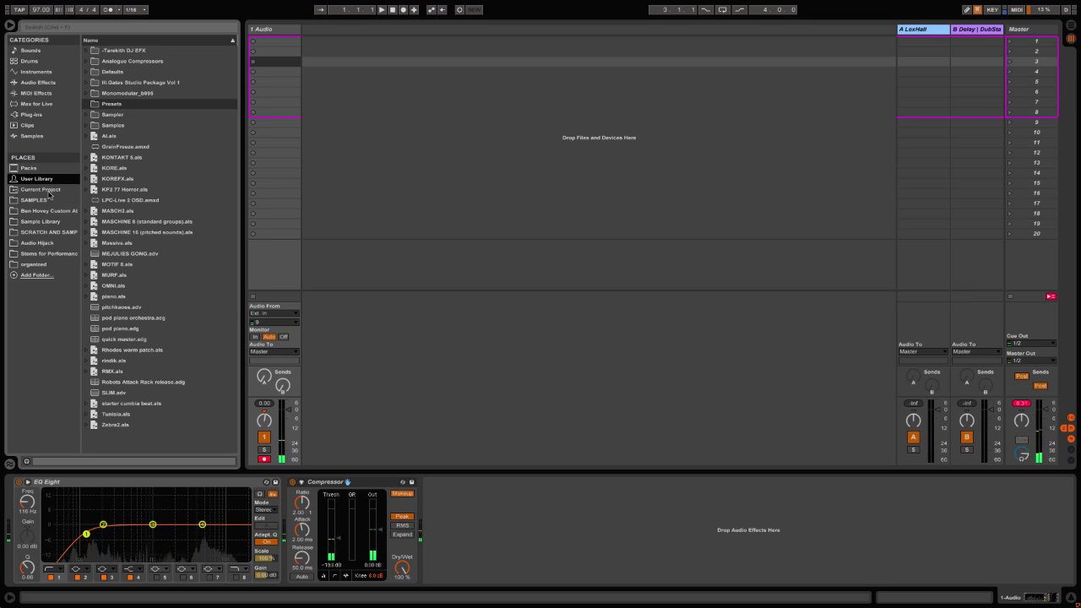
pyautogui.click(50, 190)
pyautogui.click(107, 52)
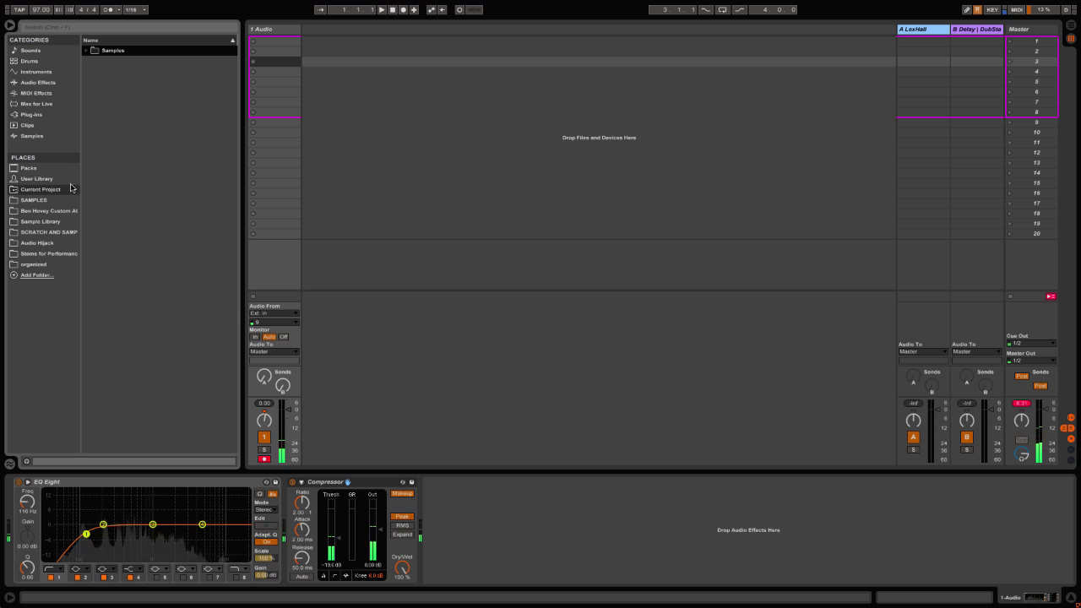
pyautogui.click(32, 202)
pyautogui.click(34, 211)
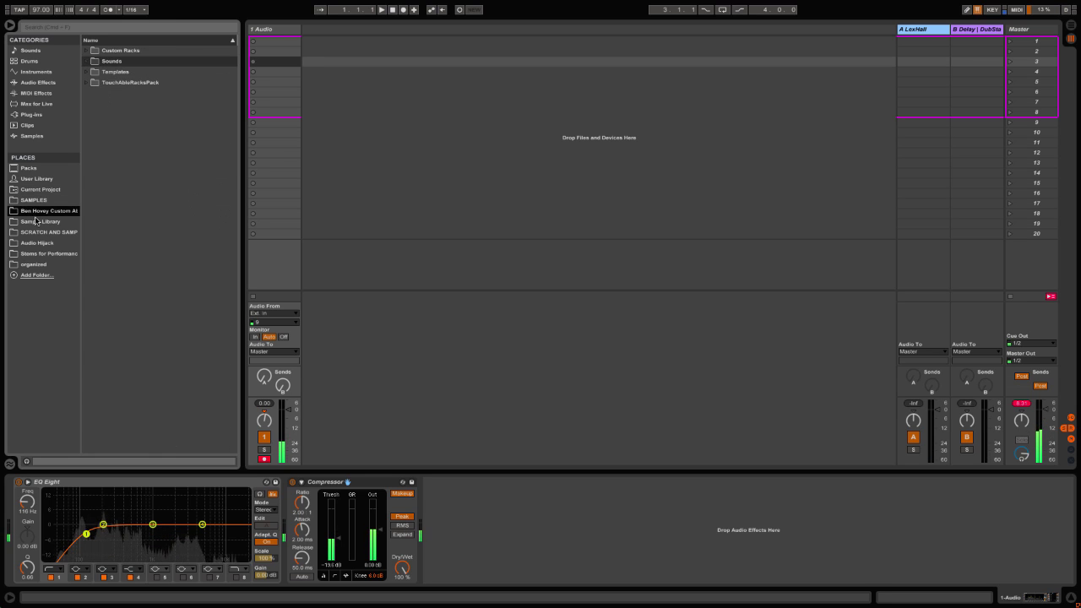
pyautogui.click(39, 221)
pyautogui.click(42, 232)
pyautogui.click(45, 243)
pyautogui.click(47, 254)
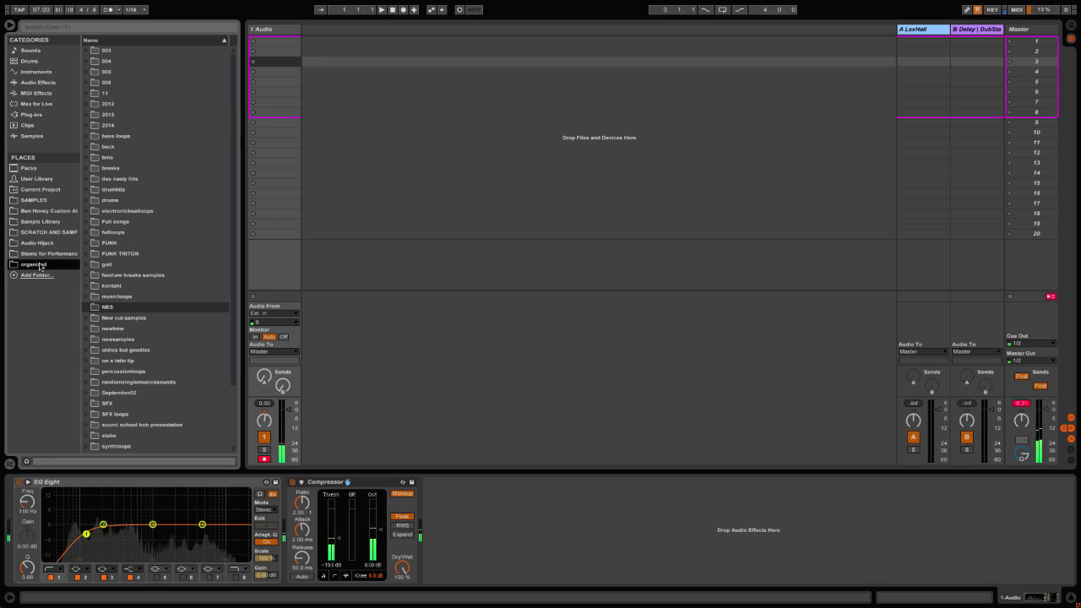
# Step: Revisit the SAMPLES folder, the custom racks folder and the Sample Library to compare their contents
pyautogui.click(38, 200)
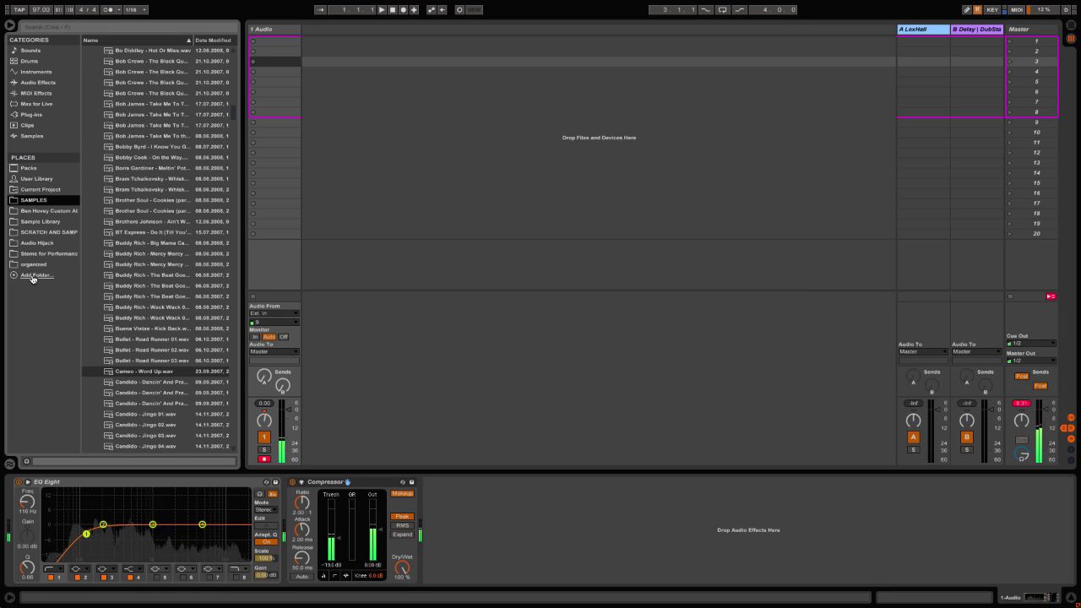
pyautogui.click(38, 210)
pyautogui.click(41, 221)
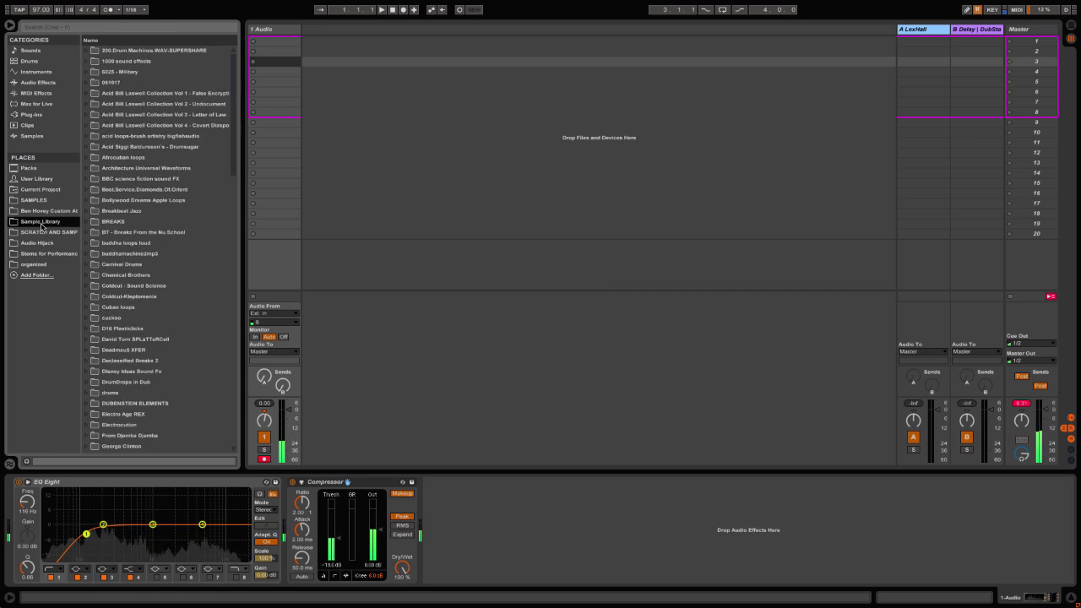
pyautogui.press('Up')
pyautogui.press('Up')
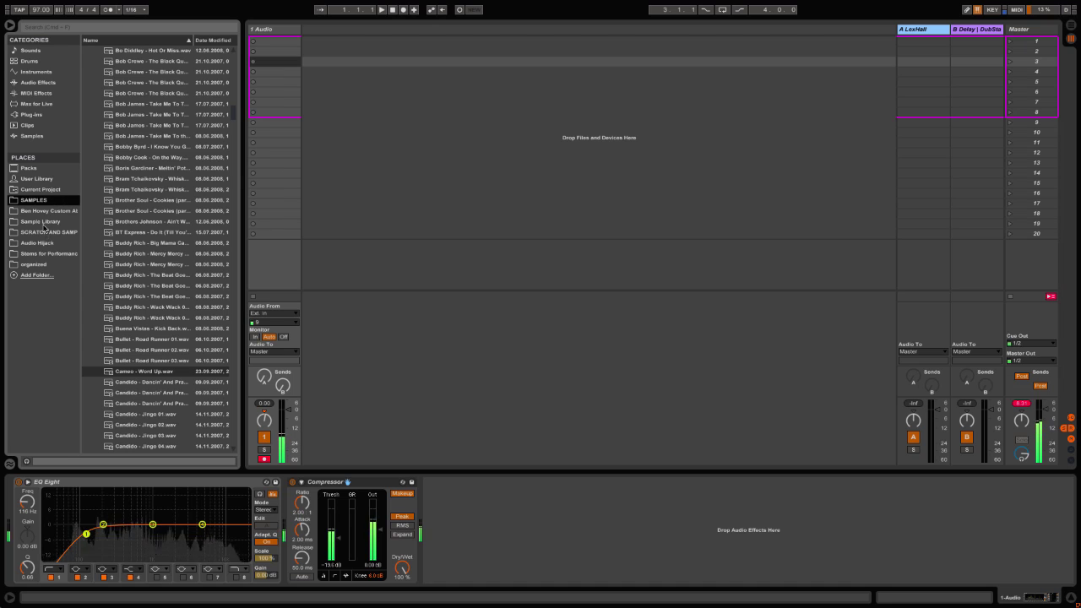
pyautogui.click(49, 209)
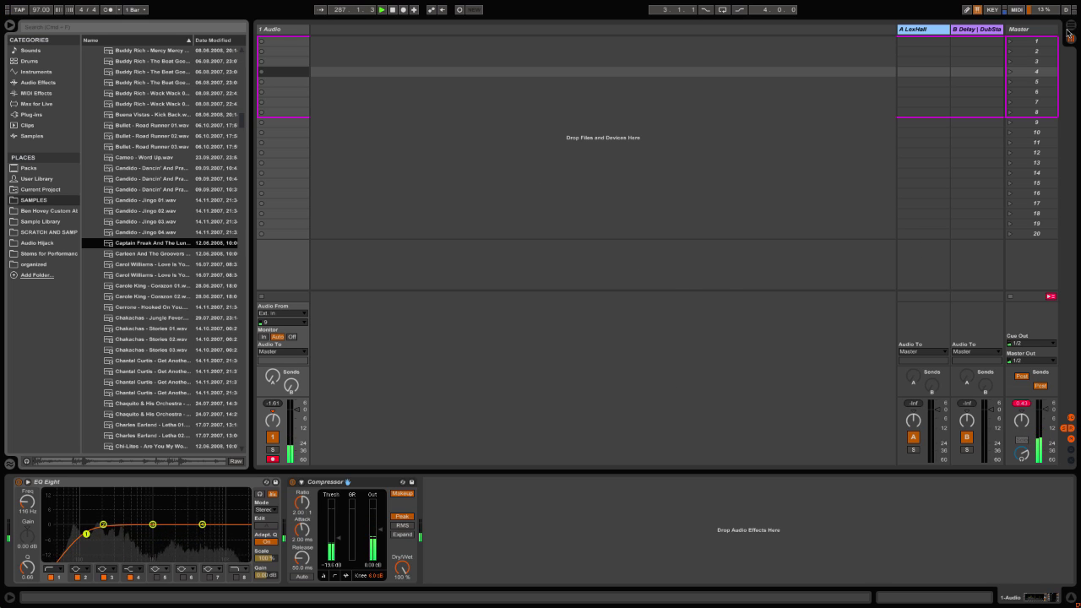
# Step: Switch back and forth between the Arrangement View and the Session View to compare them, ending in the Session View
pyautogui.click(1070, 34)
pyautogui.click(1071, 27)
pyautogui.click(1072, 37)
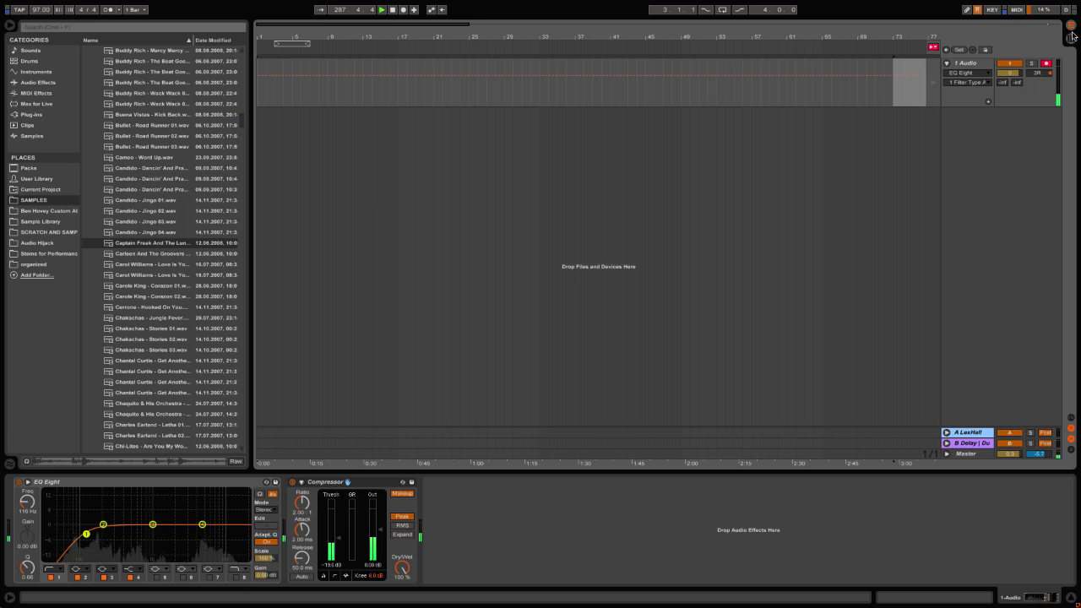
pyautogui.click(1074, 42)
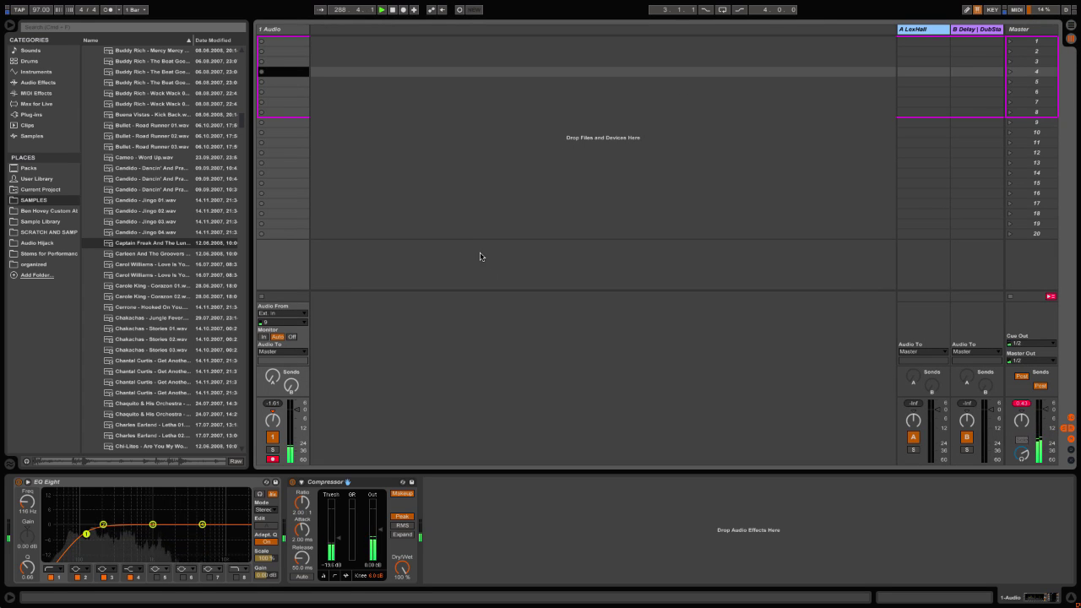
pyautogui.press('Tab')
pyautogui.press('Tab')
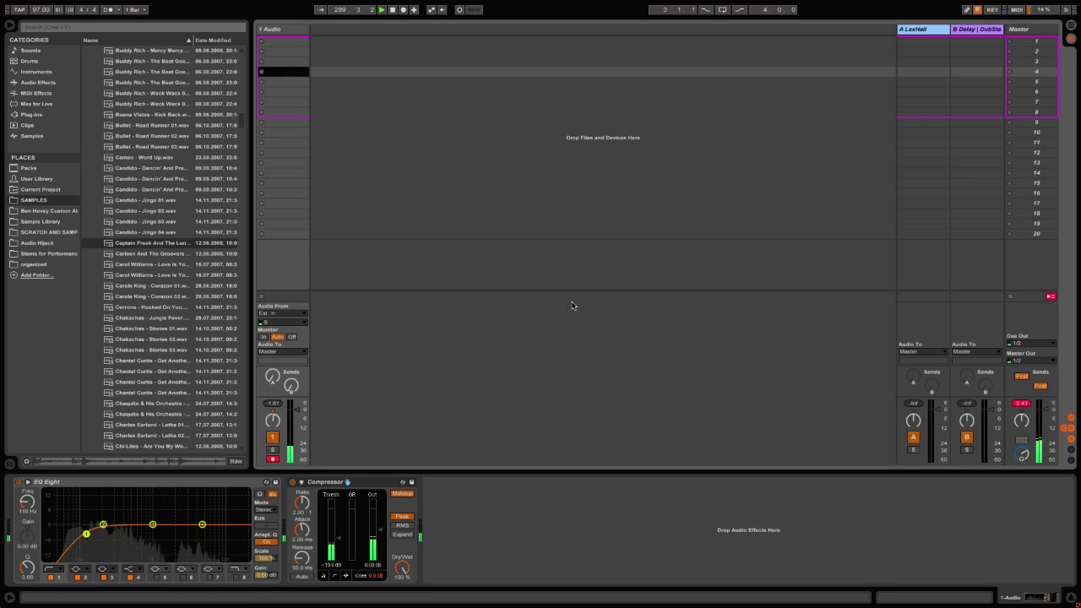
pyautogui.press('Tab')
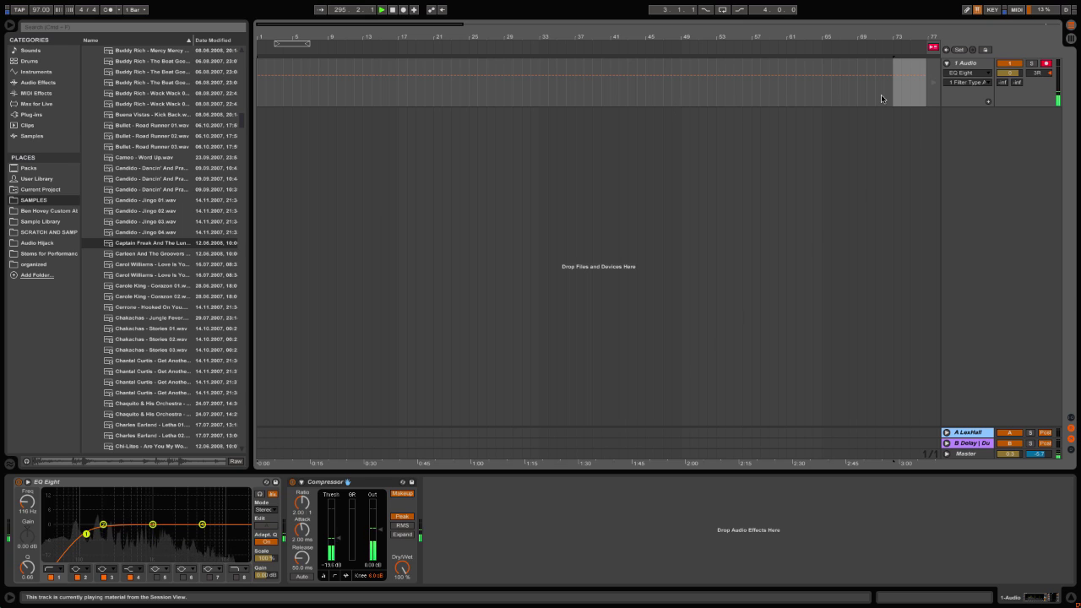
pyautogui.press('Tab')
# Step: Examine the column of clip slots on the 1 Audio track by selecting various slots between scenes 1 and 20
pyautogui.click(281, 234)
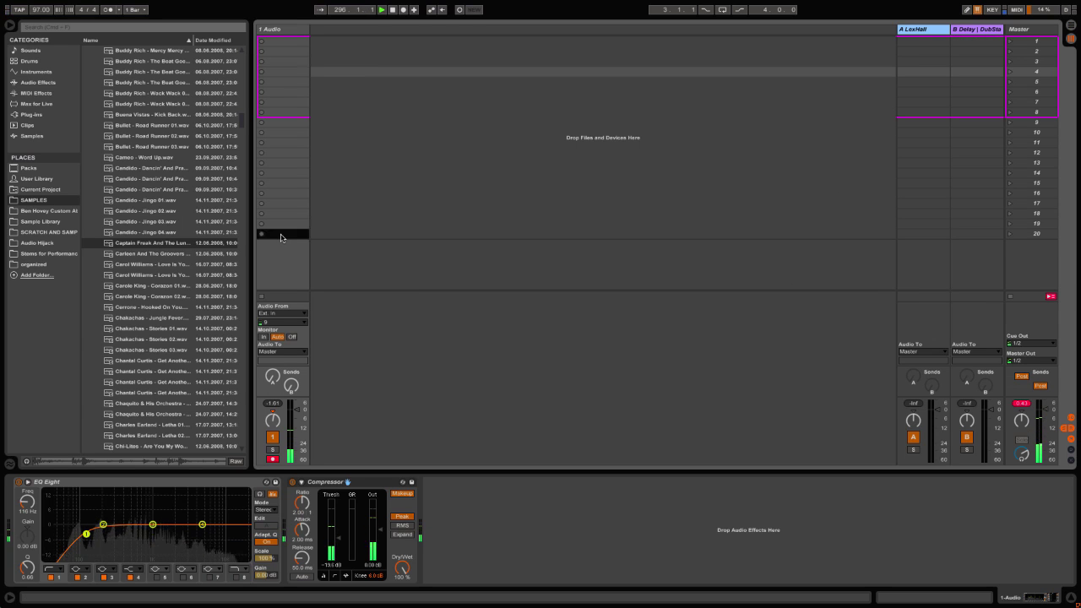
pyautogui.moveTo(282, 237); pyautogui.dragTo(295, 42)
pyautogui.click(290, 264)
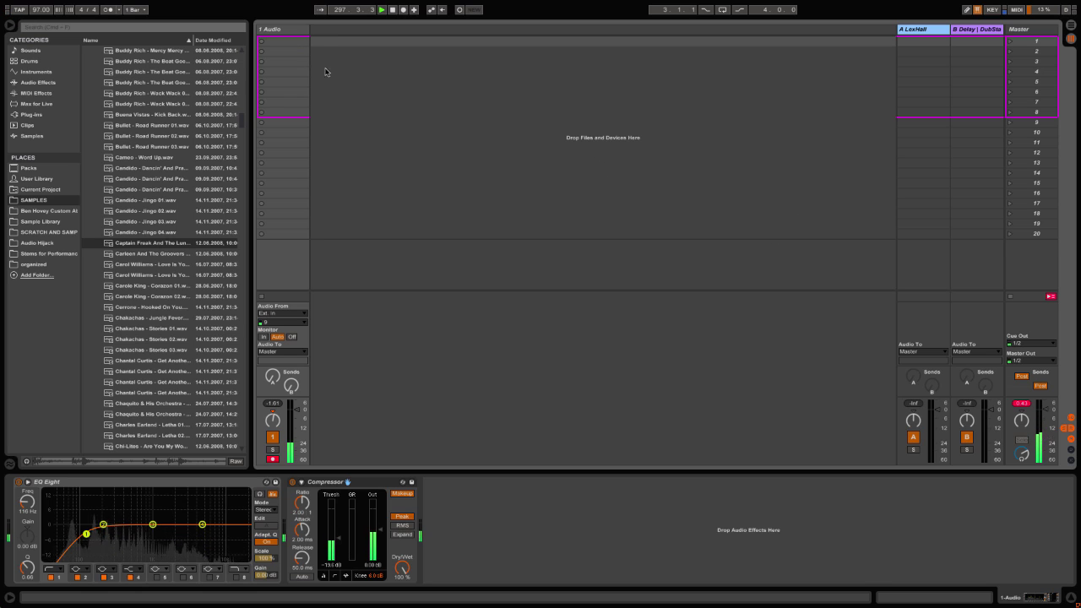
pyautogui.click(296, 42)
pyautogui.click(293, 51)
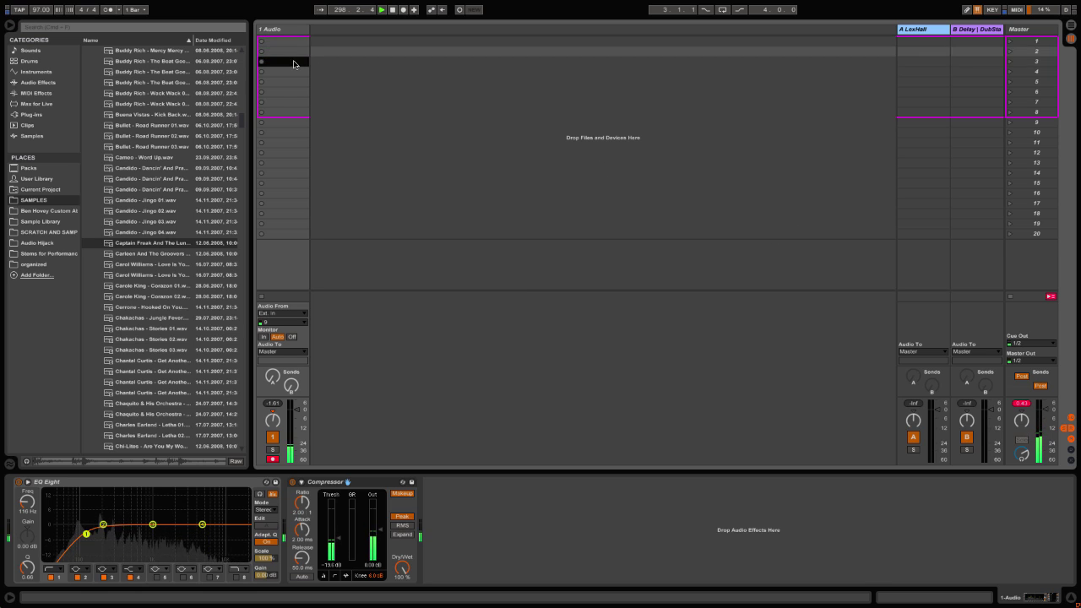
pyautogui.click(292, 62)
pyautogui.click(291, 82)
pyautogui.click(288, 102)
pyautogui.click(286, 112)
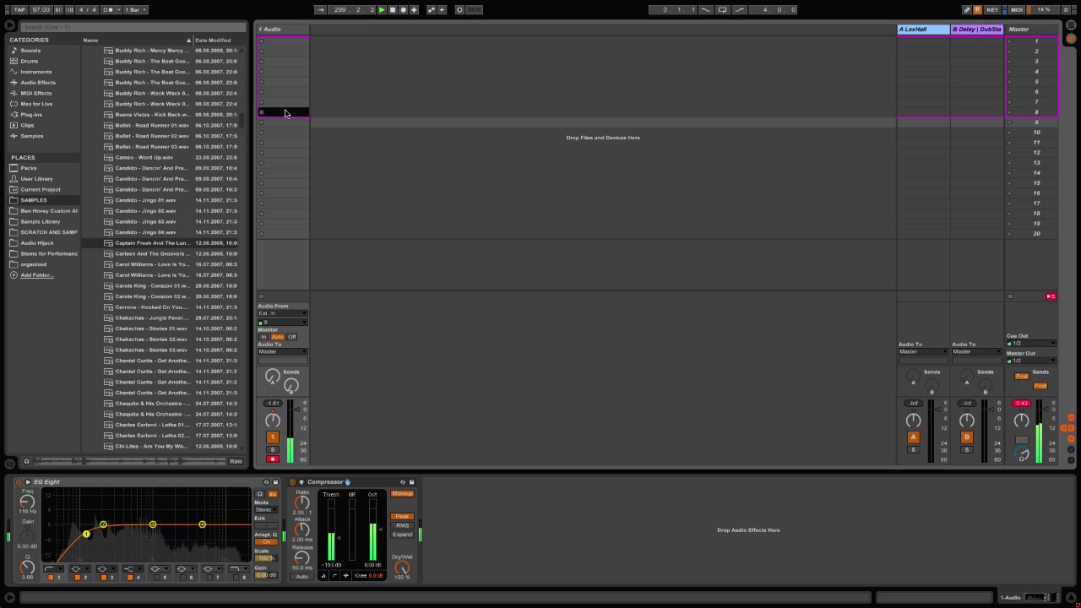
pyautogui.click(289, 82)
pyautogui.click(289, 72)
pyautogui.click(289, 61)
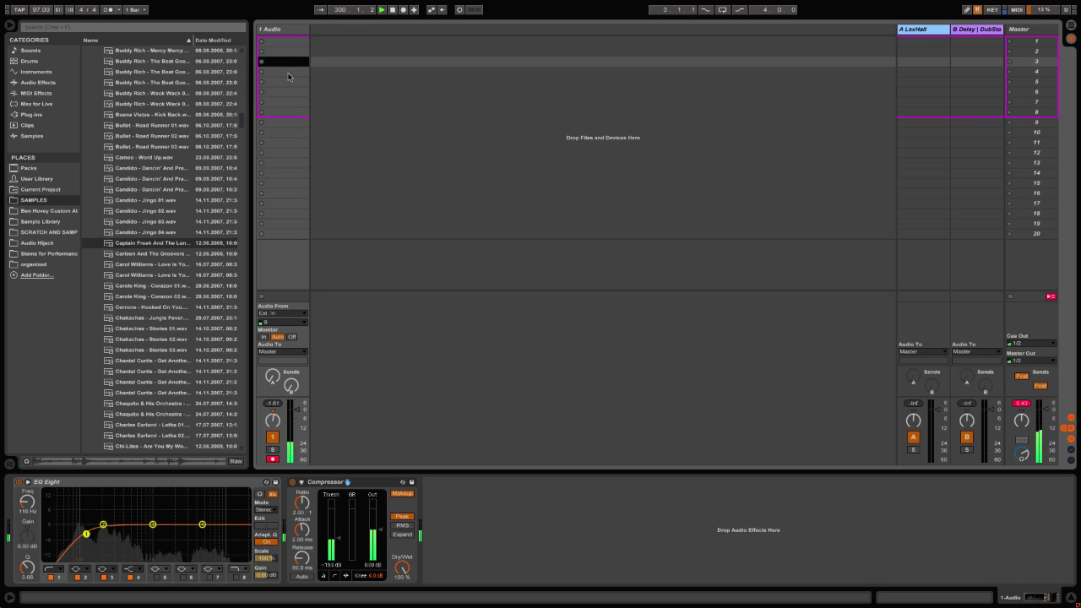
pyautogui.click(288, 72)
pyautogui.click(290, 82)
pyautogui.click(292, 62)
pyautogui.click(288, 72)
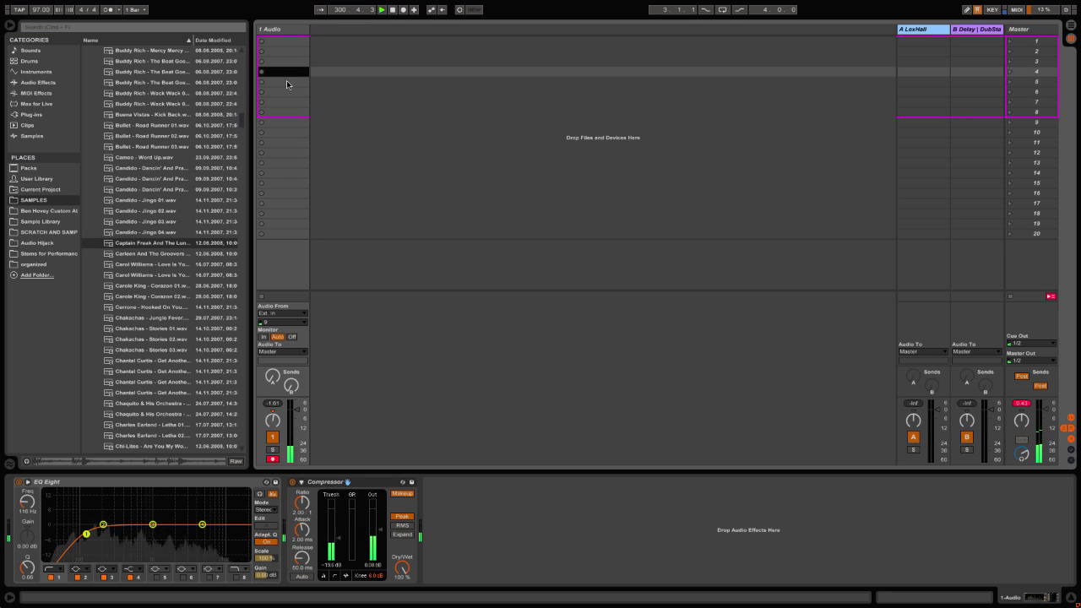
pyautogui.click(287, 82)
pyautogui.click(291, 61)
pyautogui.click(290, 71)
pyautogui.click(290, 82)
pyautogui.click(291, 51)
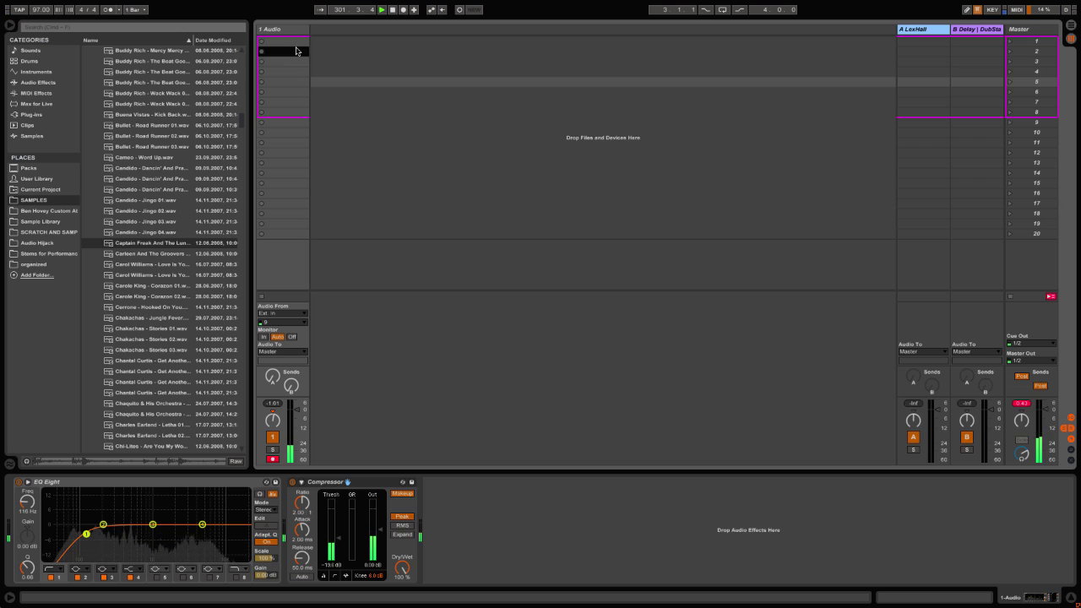
pyautogui.click(292, 61)
pyautogui.click(292, 72)
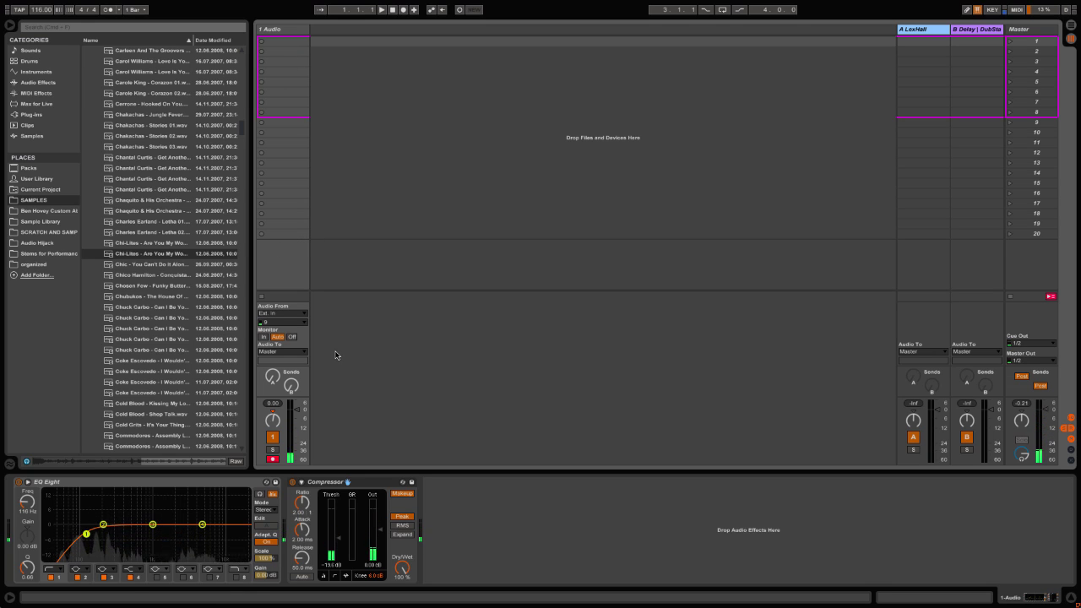
# Step: Hide and show the Session View's In/Out, sends, returns and mixer sections, leaving all of them shown
pyautogui.click(1071, 418)
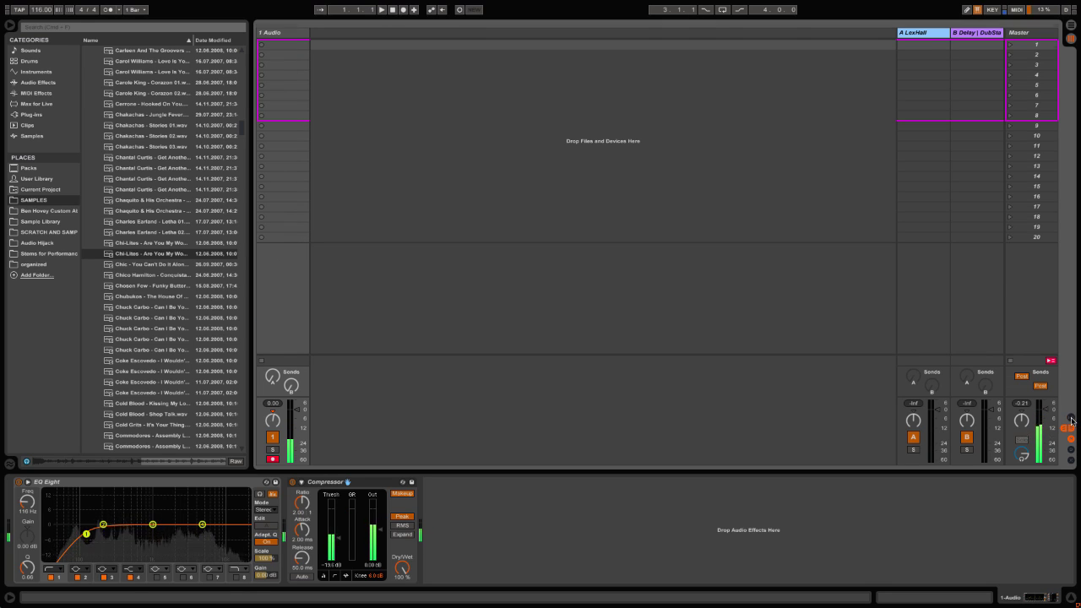
pyautogui.click(1071, 419)
pyautogui.click(1070, 428)
pyautogui.click(1071, 434)
pyautogui.click(1070, 441)
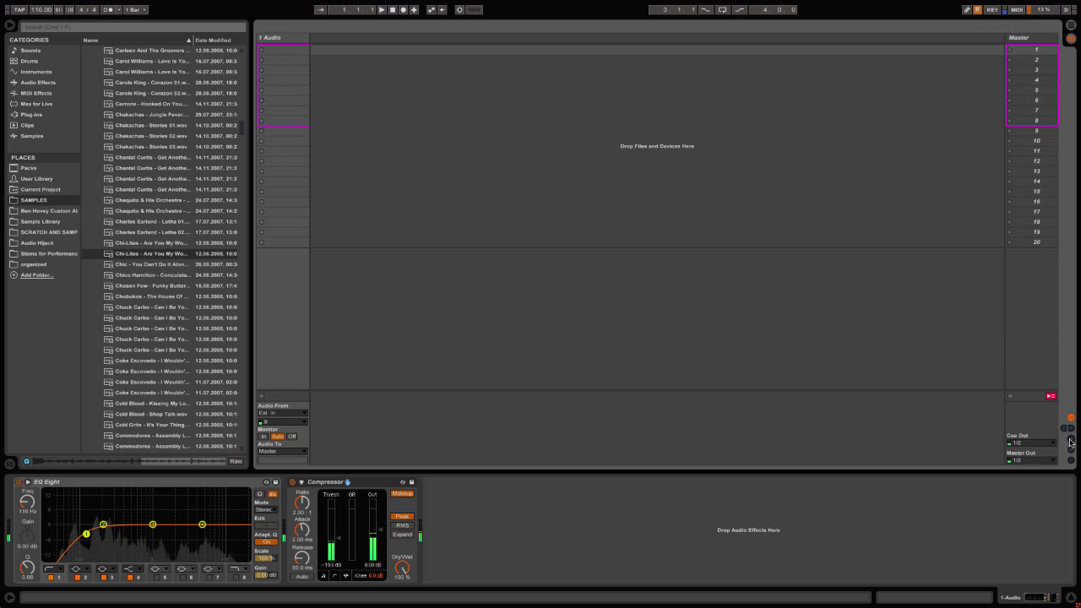
pyautogui.click(1065, 428)
pyautogui.click(1071, 428)
pyautogui.click(1071, 439)
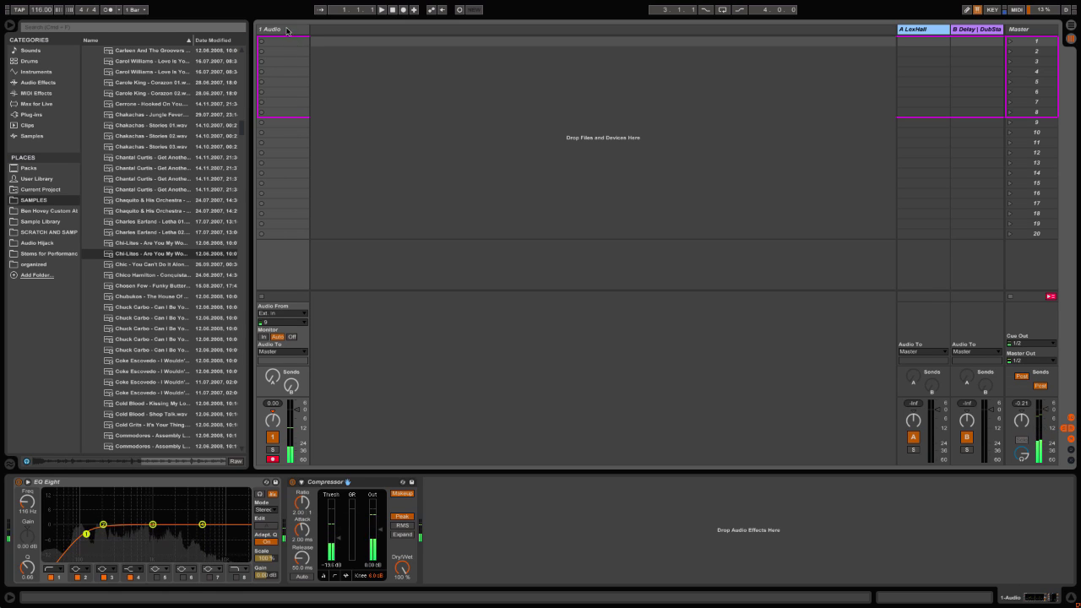
# Step: Examine the input source and input channel options of the 1 Audio track, keeping the current selection
pyautogui.click(286, 313)
pyautogui.click(286, 315)
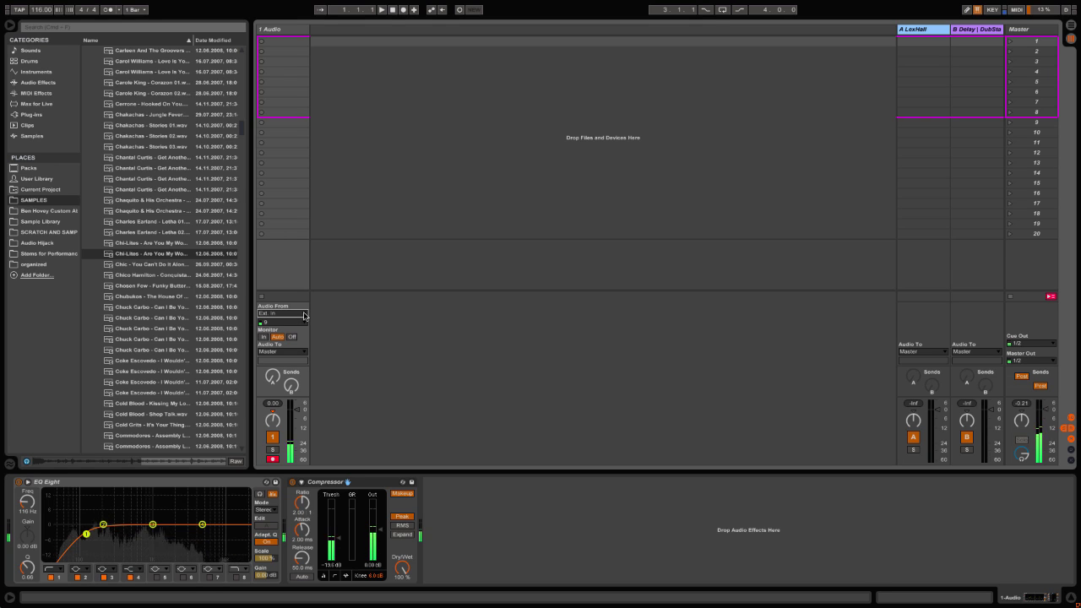
pyautogui.click(272, 322)
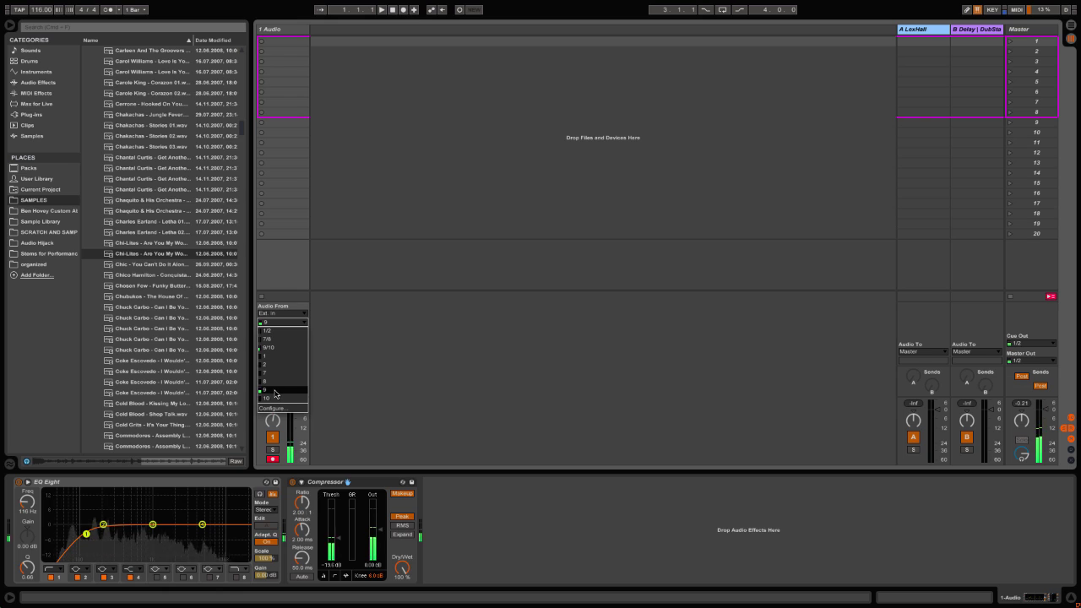
pyautogui.click(372, 375)
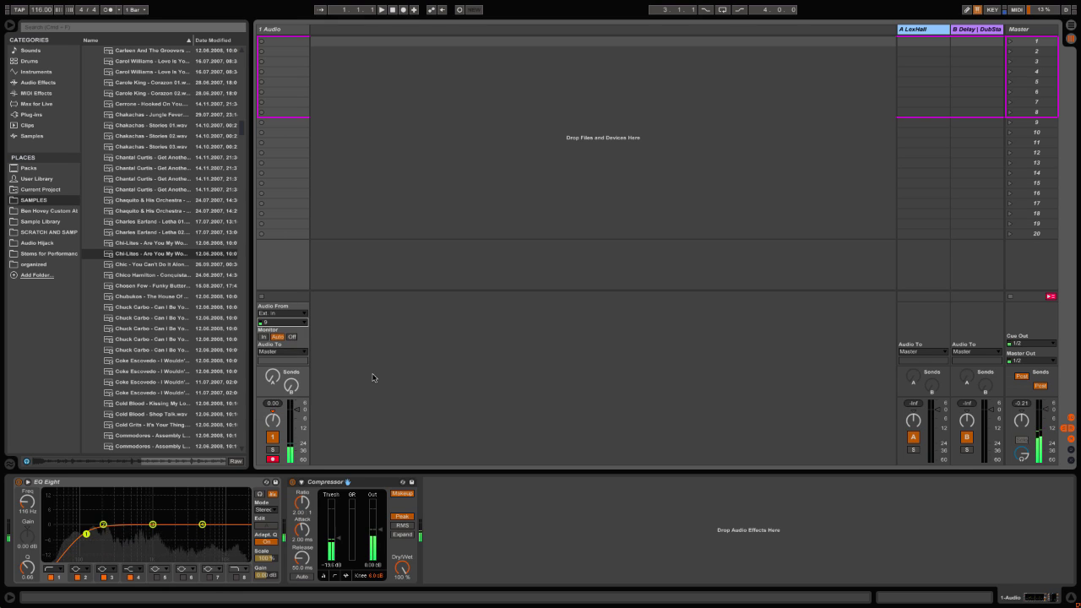
# Step: Examine the 1 Audio track's output routing options, keeping Master, and hide and show the sends and return tracks
pyautogui.click(269, 354)
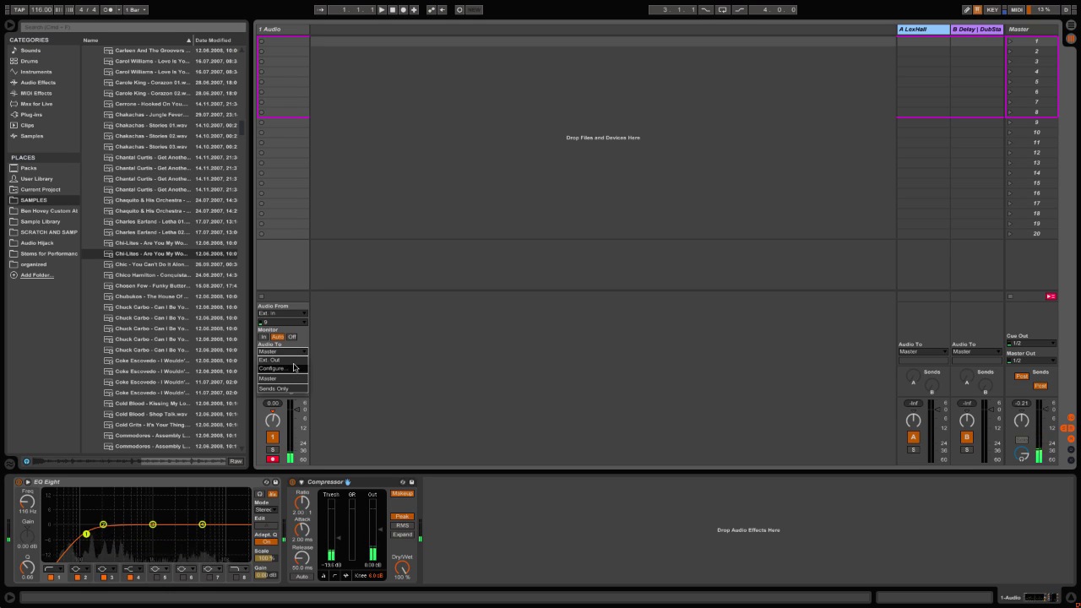
pyautogui.click(426, 343)
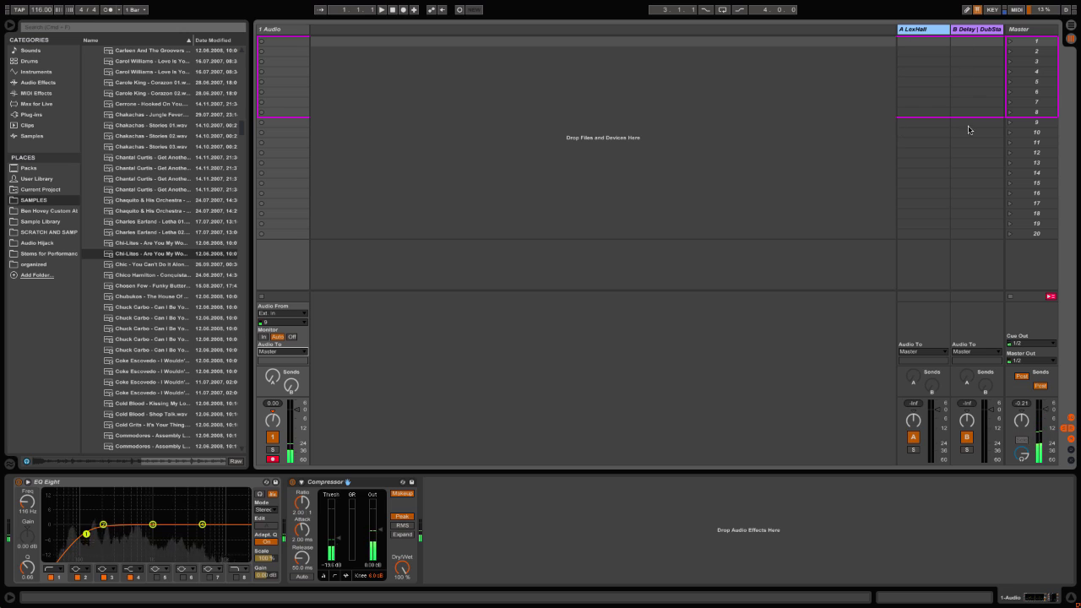
pyautogui.click(1070, 428)
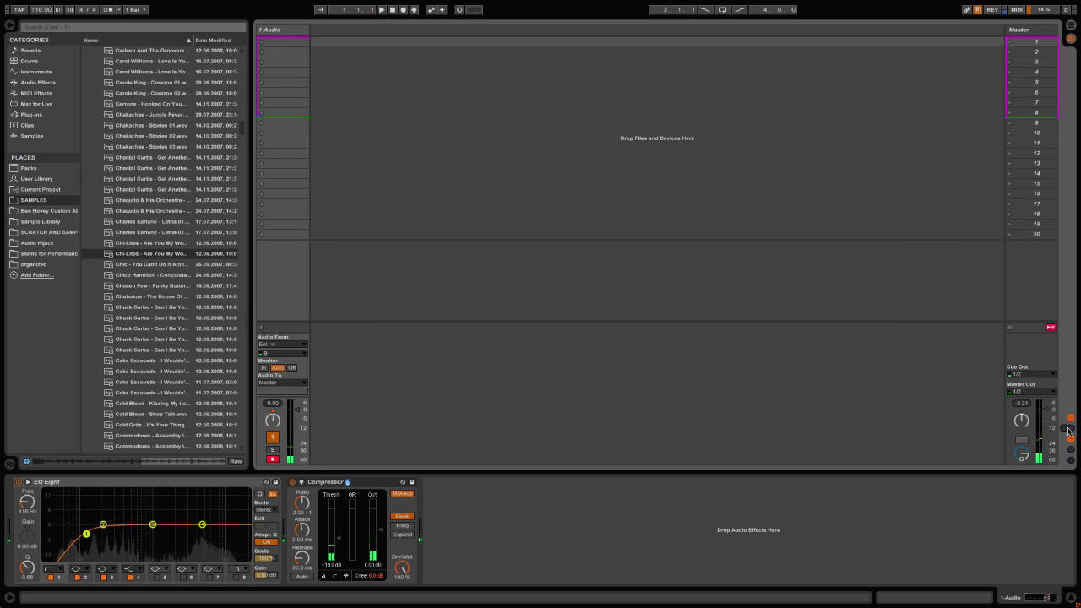
pyautogui.click(1070, 428)
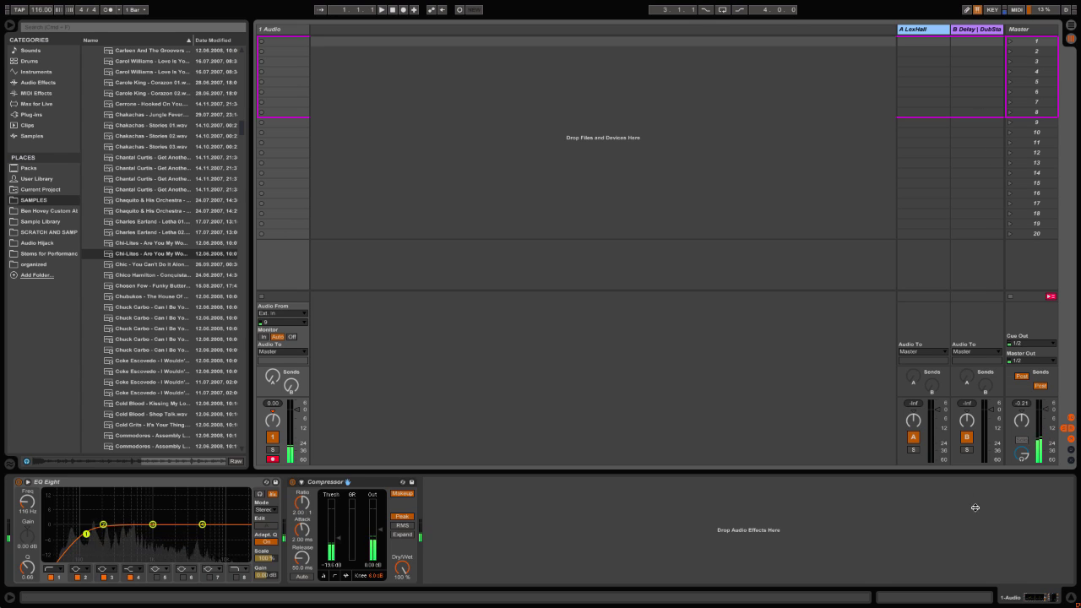
# Step: Try out the 1 Audio track's send A to the LexHall return together with its track volume
pyautogui.moveTo(272, 376); pyautogui.dragTo(293, 382)
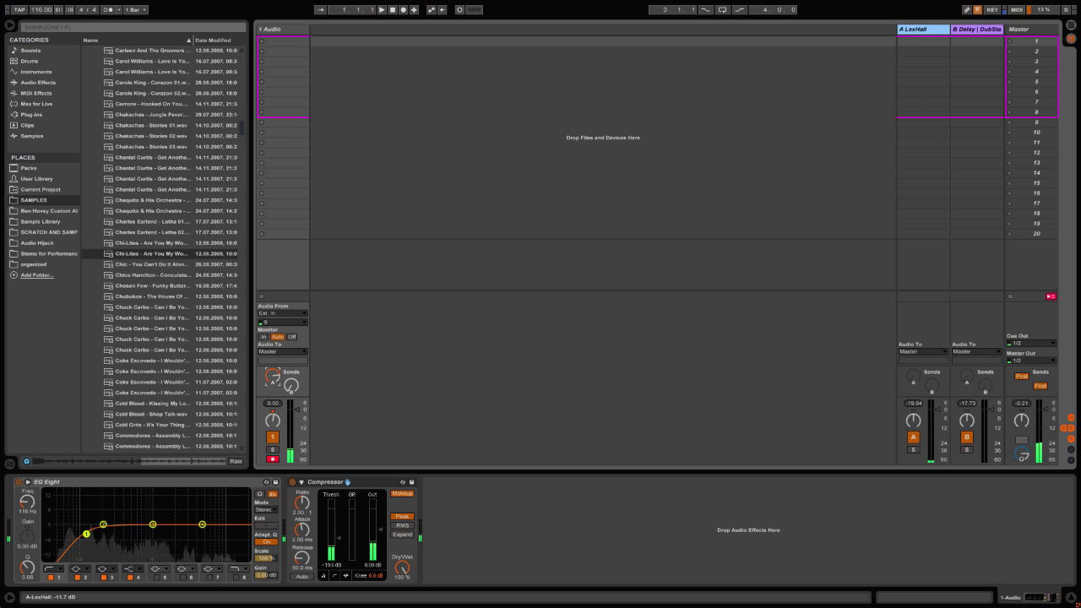
pyautogui.moveTo(272, 376); pyautogui.dragTo(272, 365)
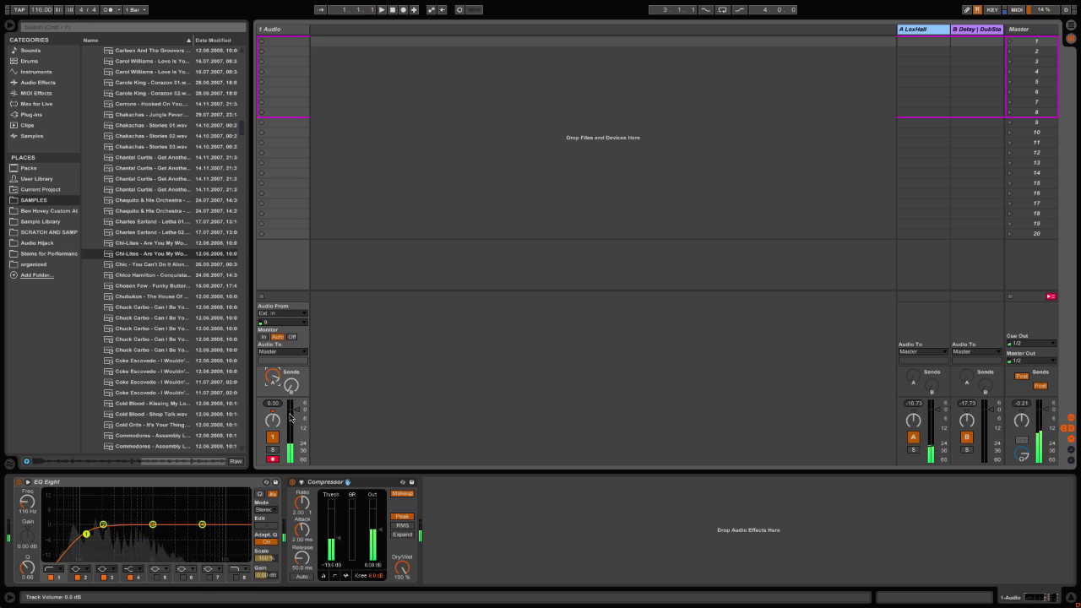
pyautogui.moveTo(290, 412); pyautogui.dragTo(292, 418)
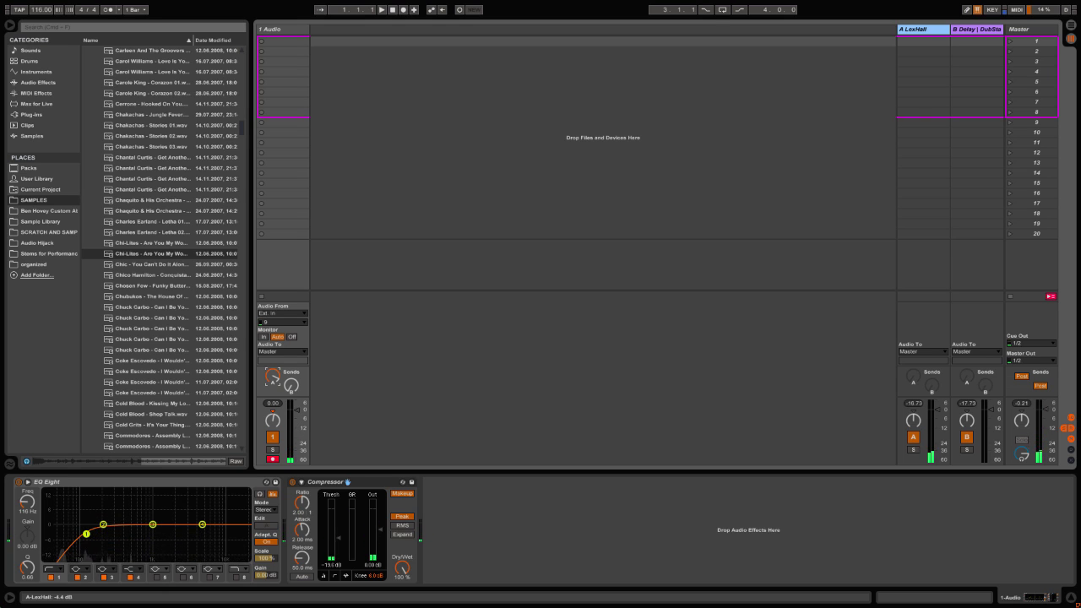
# Step: Switch send A to Pre and try the 1 Audio track's send A level and track volume with that setting
pyautogui.click(1021, 376)
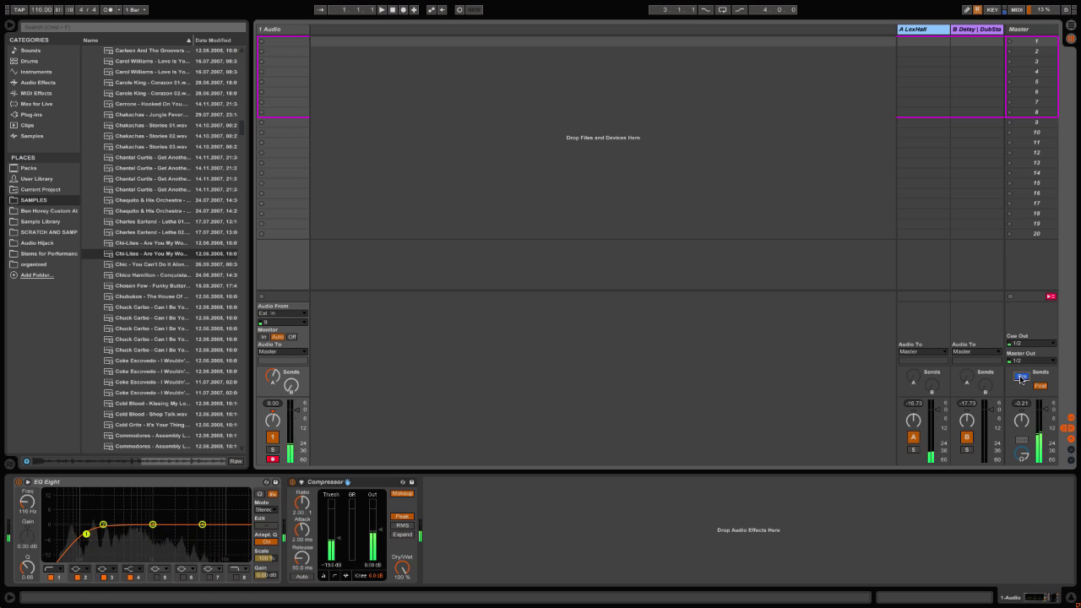
pyautogui.moveTo(271, 375); pyautogui.dragTo(272, 382)
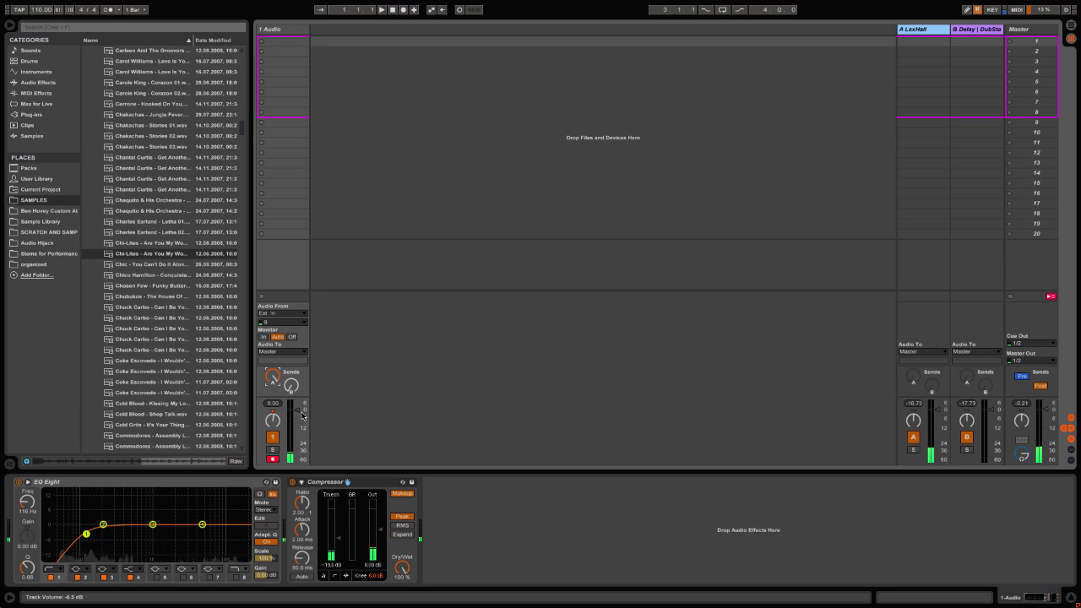
pyautogui.moveTo(296, 419)
pyautogui.mouseDown()
pyautogui.moveTo(297, 460)
pyautogui.moveTo(296, 413)
pyautogui.moveTo(275, 374)
pyautogui.moveTo(282, 389)
pyautogui.mouseUp()
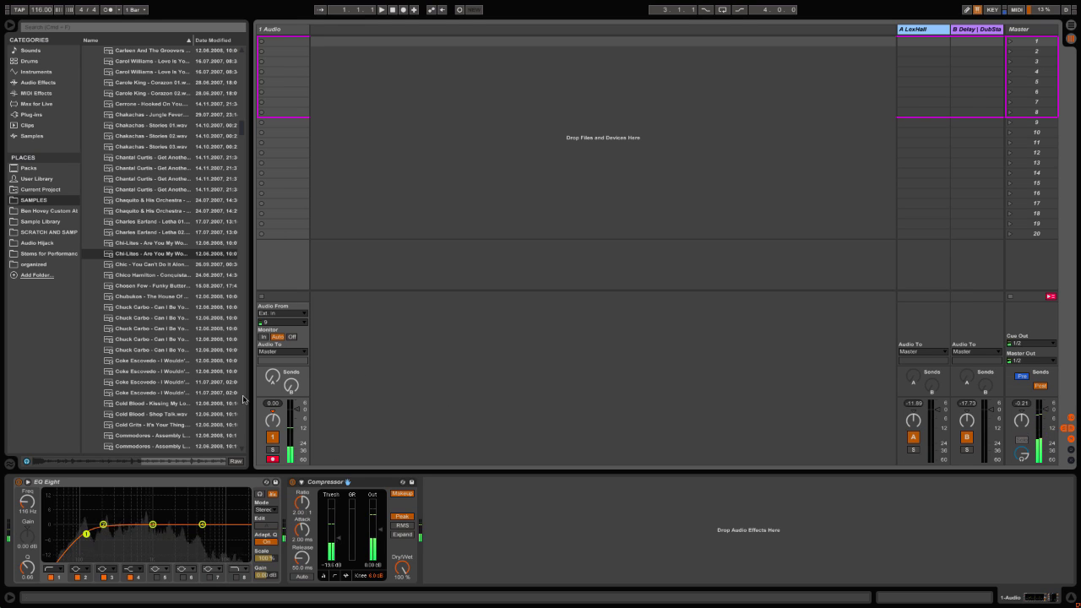
# Step: Hide the sends, return tracks and In/Out section in the Session View
pyautogui.click(1071, 429)
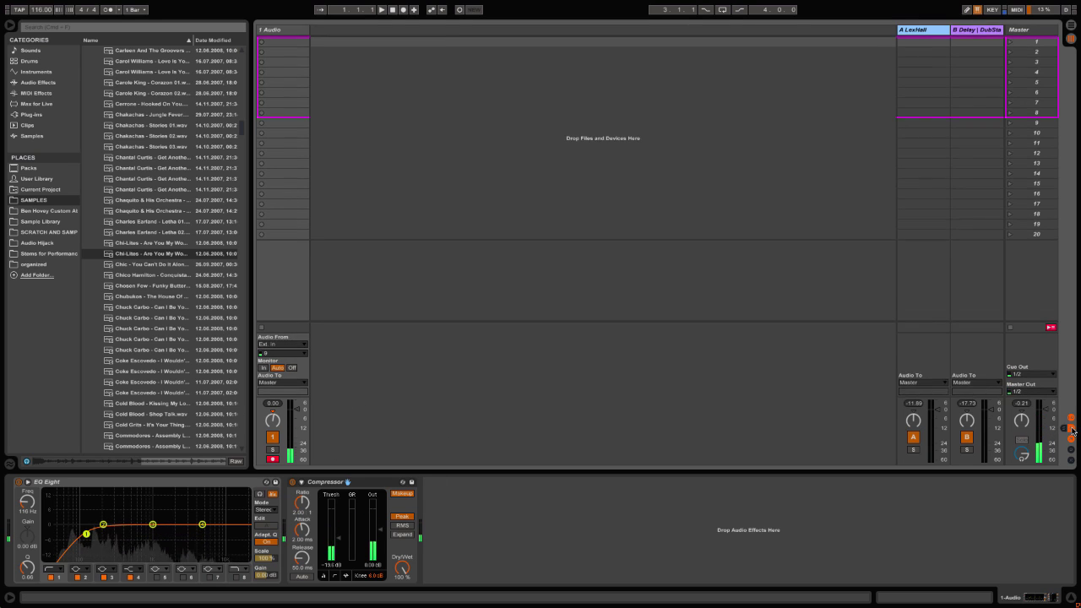
pyautogui.click(1071, 429)
pyautogui.click(1071, 417)
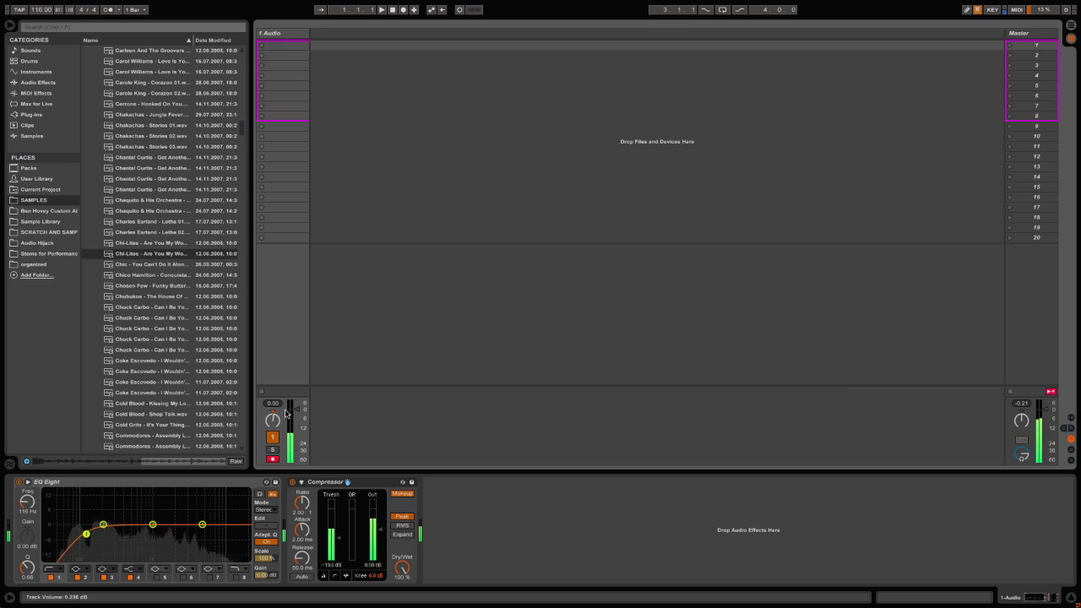
# Step: Try out the 1 Audio track's volume and panning, turning the pan toward the right and back to centre
pyautogui.moveTo(286, 413)
pyautogui.mouseDown()
pyautogui.moveTo(296, 415)
pyautogui.moveTo(273, 427)
pyautogui.mouseUp()
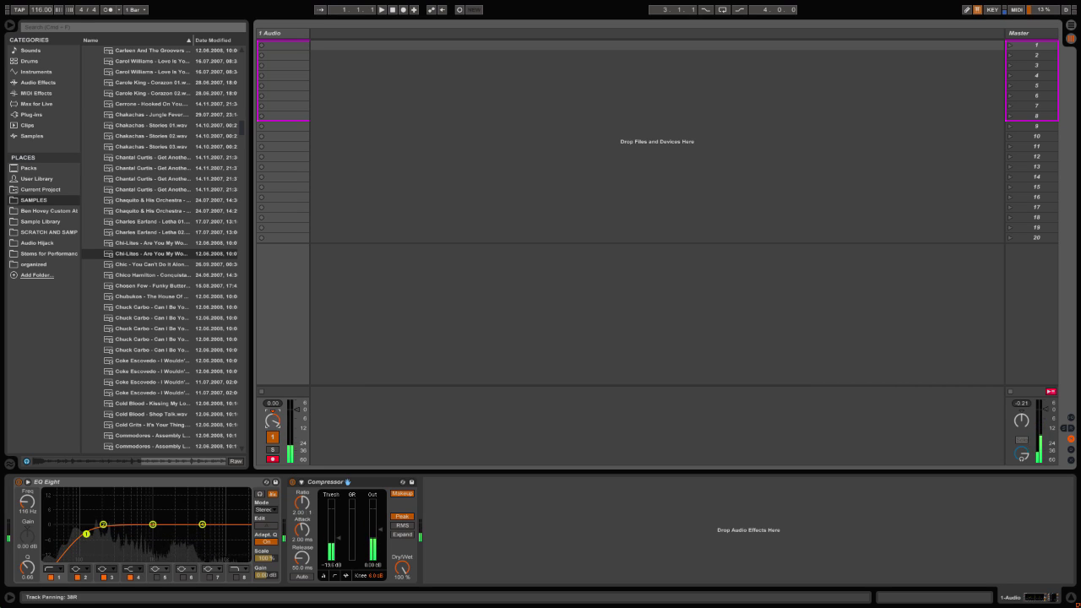
pyautogui.moveTo(272, 420); pyautogui.dragTo(272, 406)
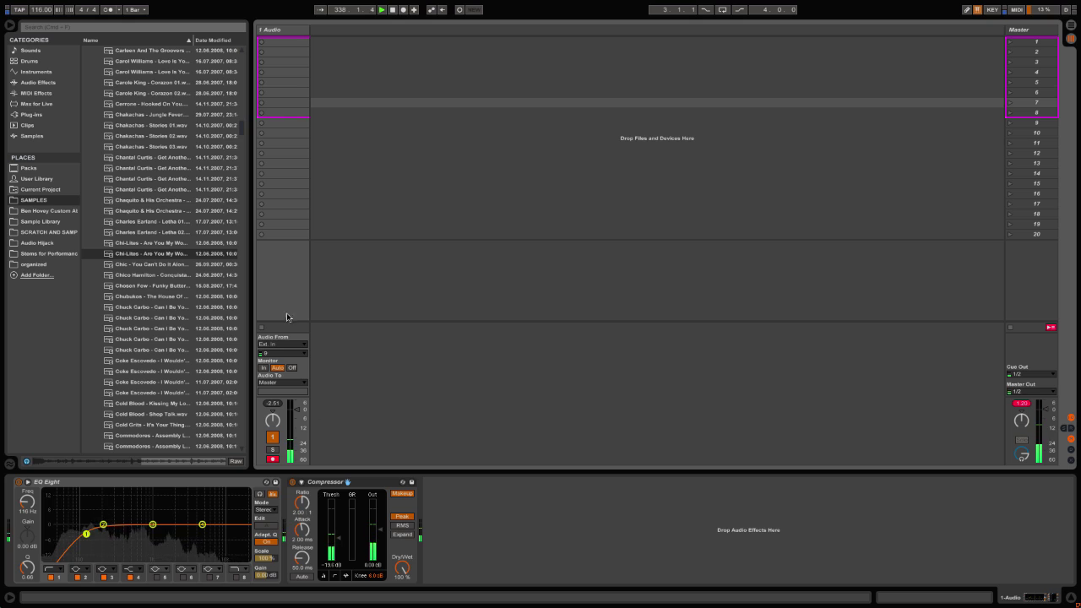
# Step: Select the scene 13 clip slot on the 1 Audio track and set the track's monitoring to In
pyautogui.click(286, 162)
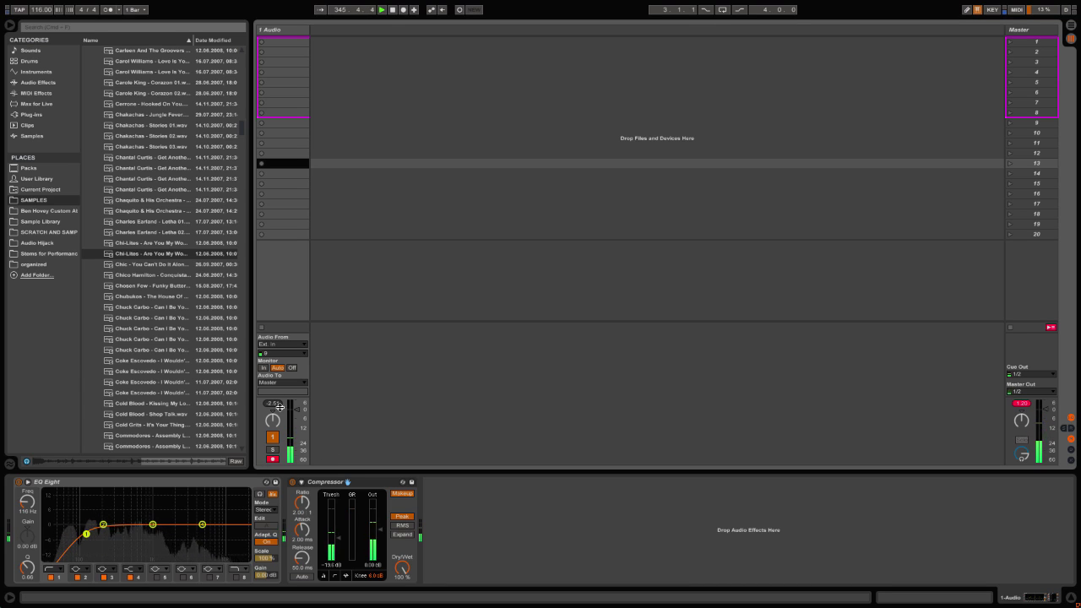
pyautogui.click(263, 368)
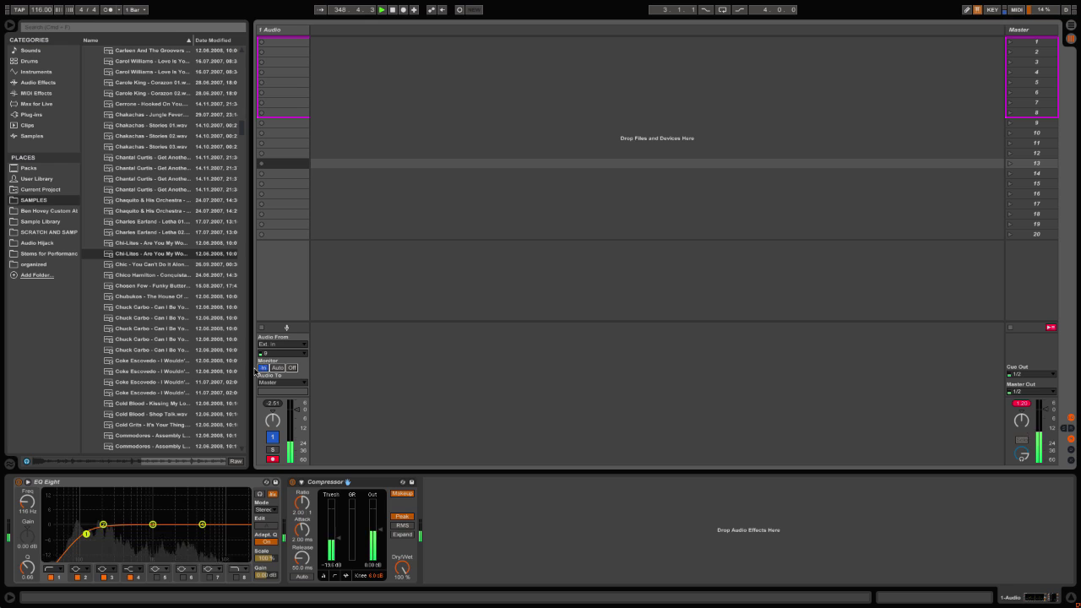
pyautogui.click(272, 459)
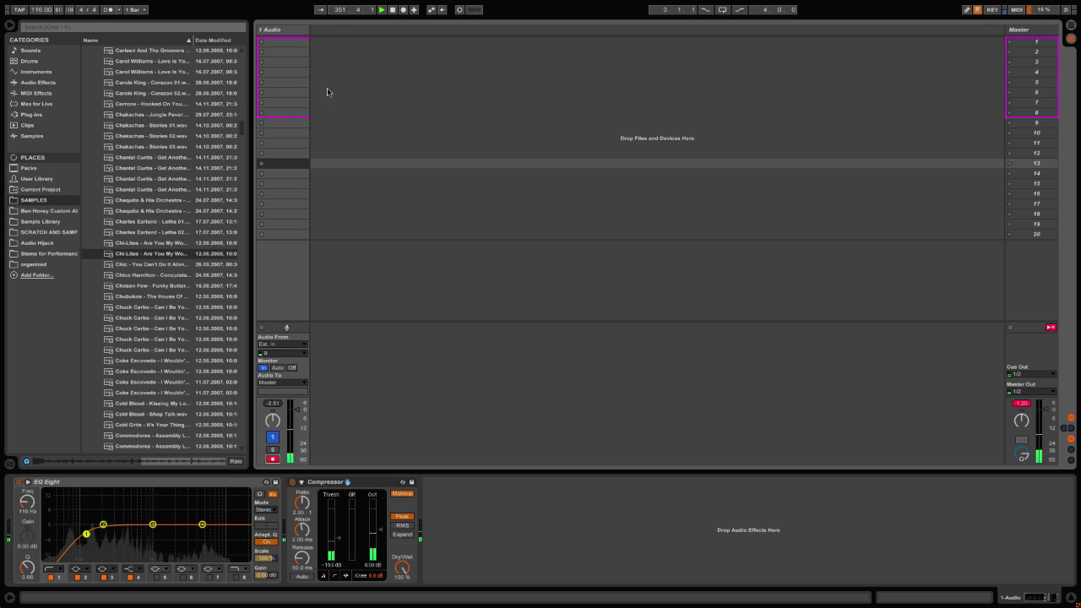
# Step: Select the 1 Audio clip slots in scenes 11, 4, 16 and 15, and return the track's monitoring to Auto
pyautogui.click(297, 145)
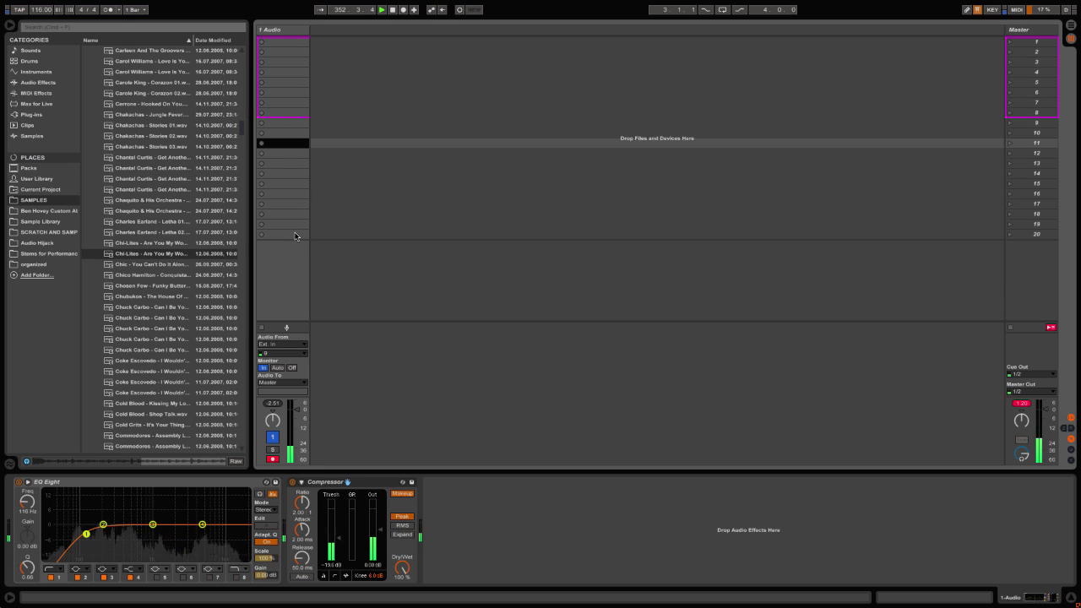
pyautogui.click(297, 73)
pyautogui.click(272, 196)
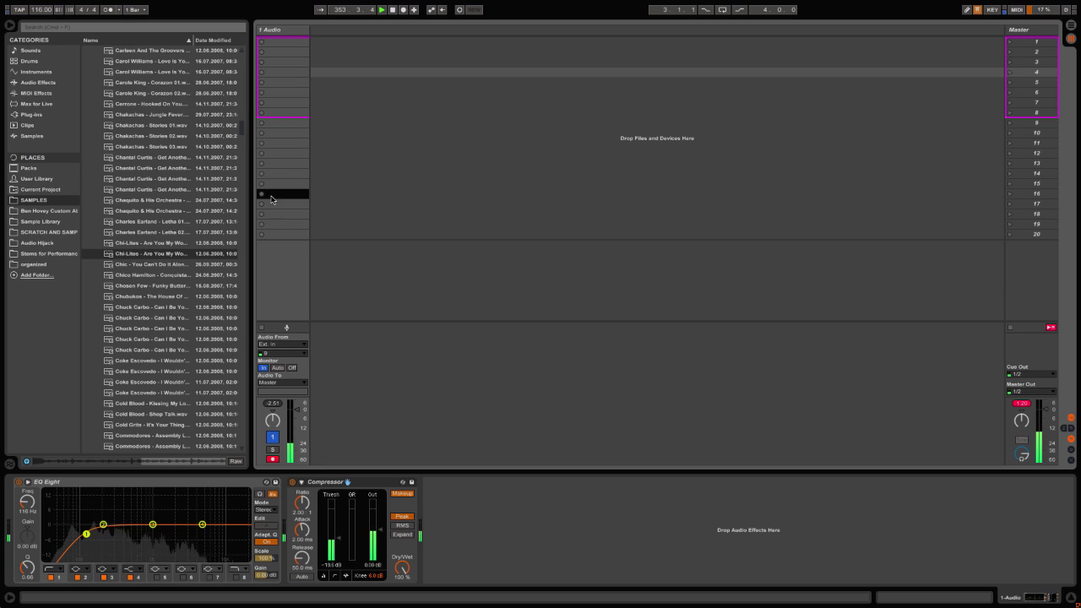
pyautogui.click(283, 184)
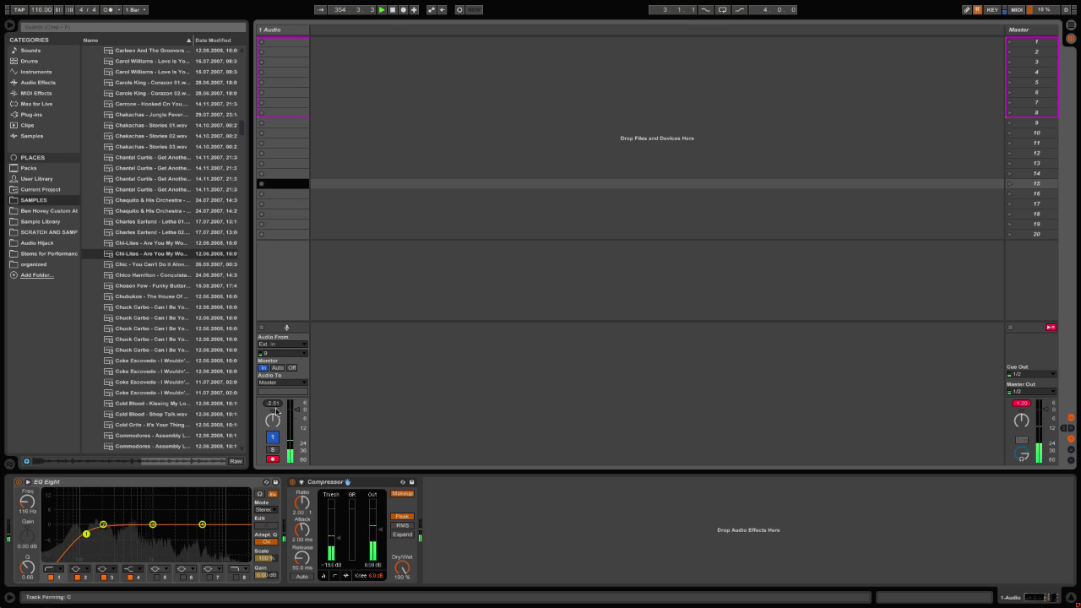
pyautogui.click(279, 369)
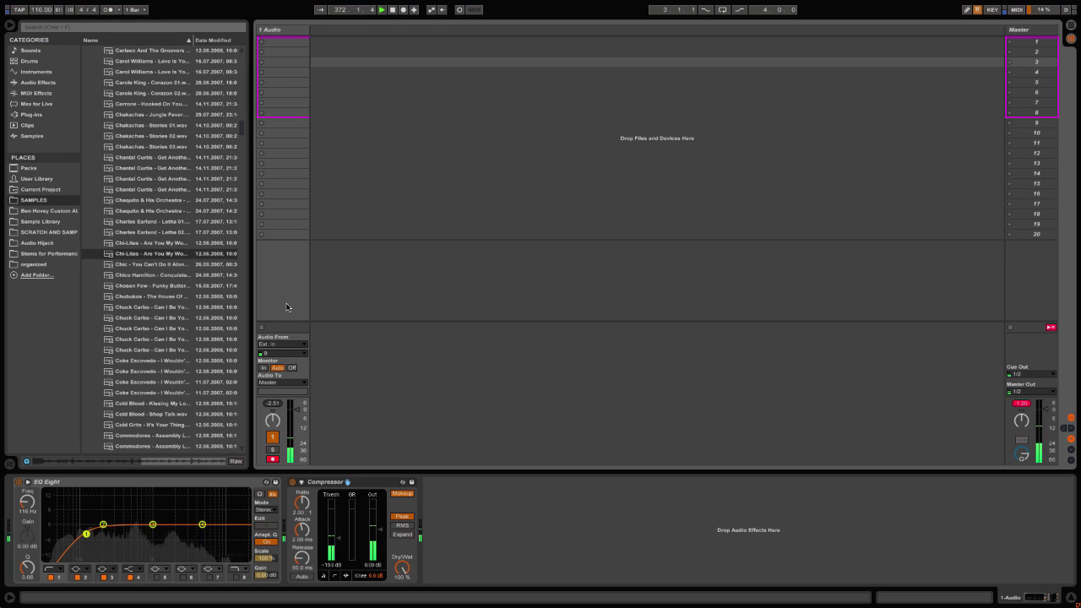
# Step: Tap in the song tempo several times with the tap tempo control
pyautogui.scroll(3, 161, 296)
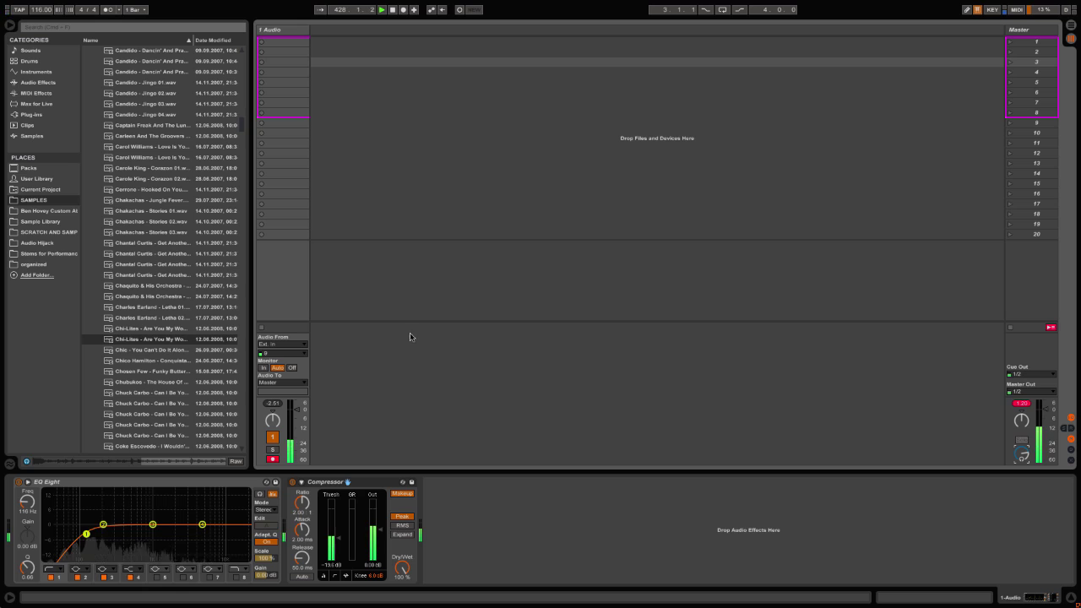
pyautogui.click(20, 9)
pyautogui.click(20, 9)
pyautogui.click(21, 9)
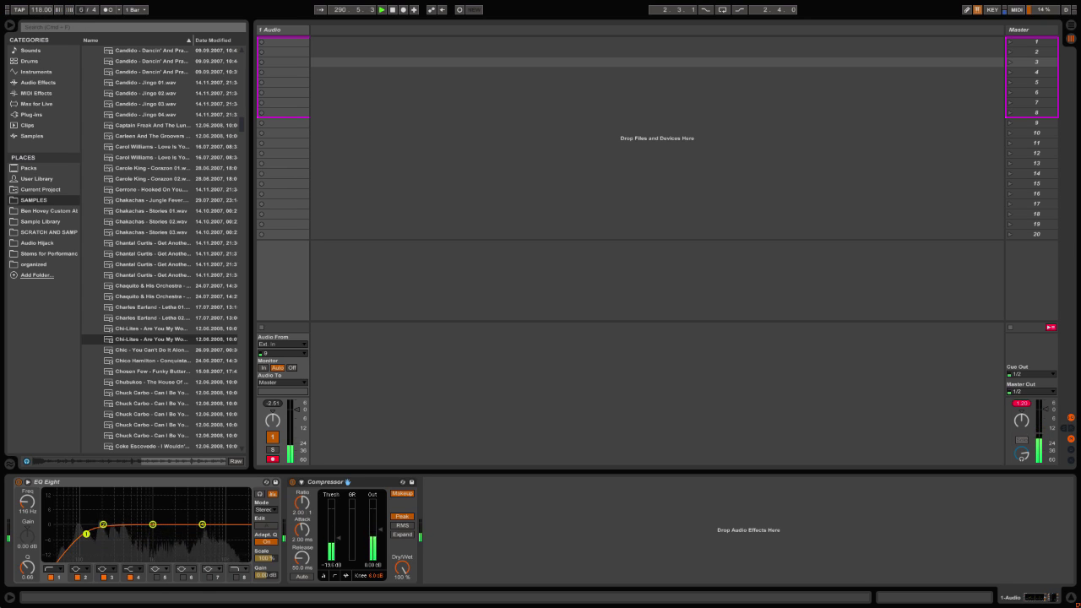
# Step: Turn on the metronome and adjust its loudness with the Master track's preview volume
pyautogui.click(108, 9)
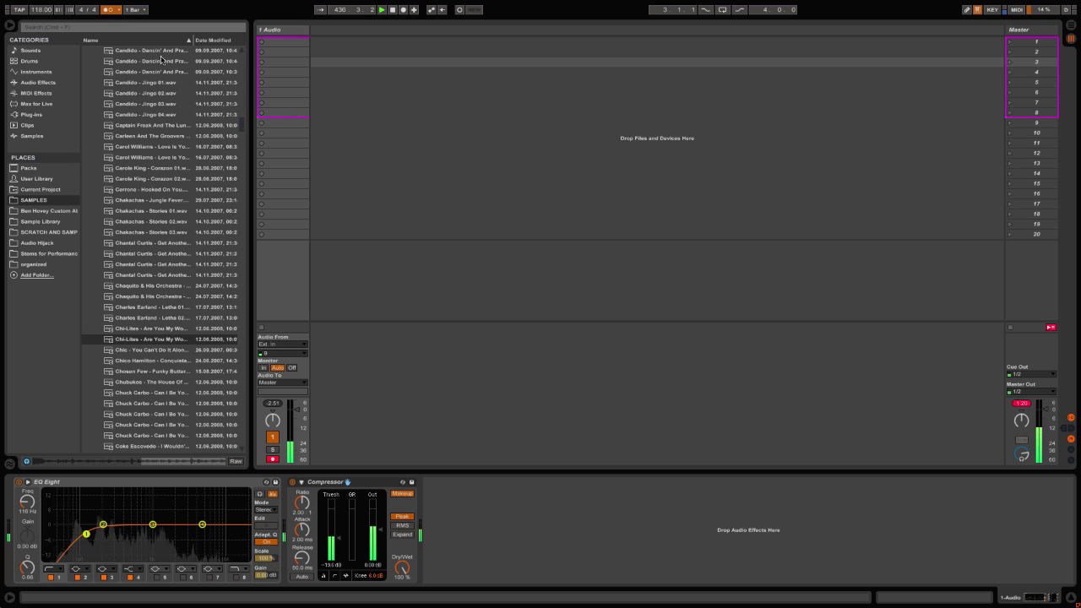
pyautogui.moveTo(1032, 458)
pyautogui.mouseDown()
pyautogui.moveTo(1032, 486)
pyautogui.moveTo(1022, 455)
pyautogui.mouseUp()
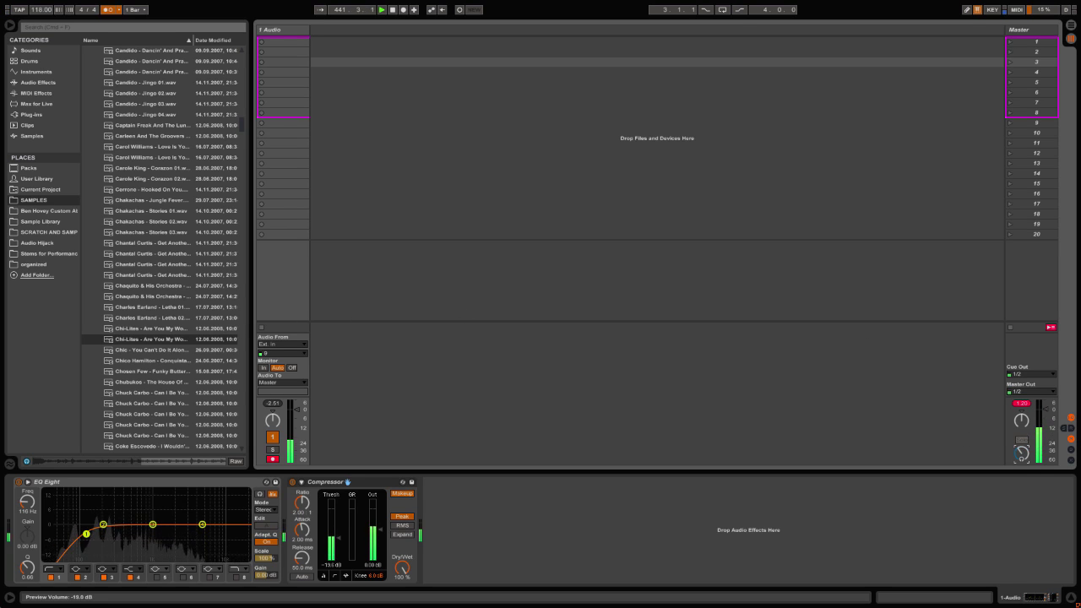
pyautogui.scroll(5, 1022, 453)
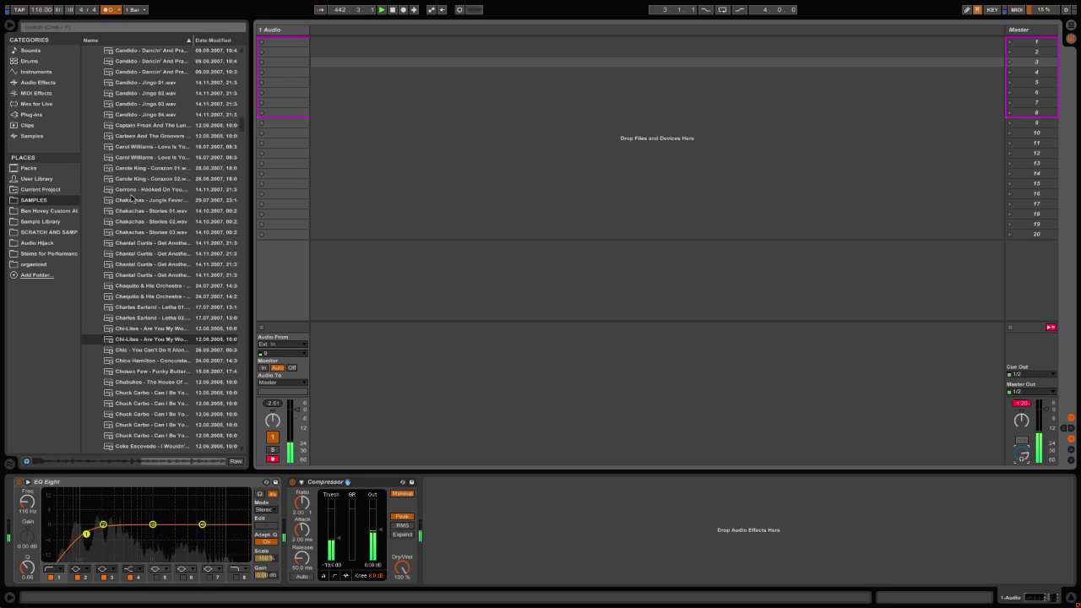
# Step: Turn off the metronome and examine the global quantization options from None to 1/32, keeping 1 Bar
pyautogui.click(135, 10)
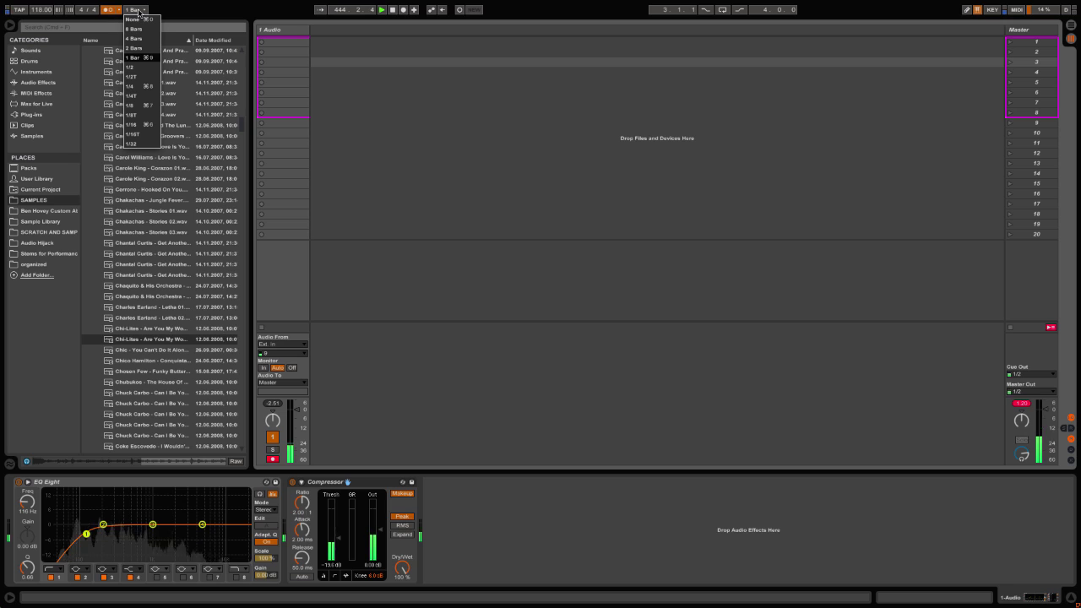
pyautogui.click(134, 10)
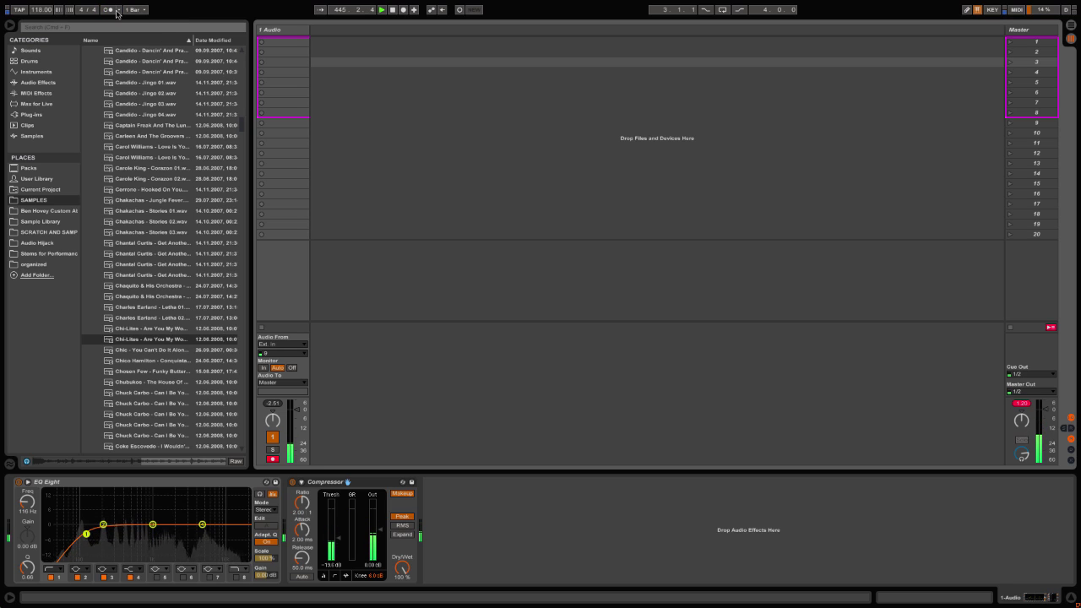
pyautogui.click(135, 11)
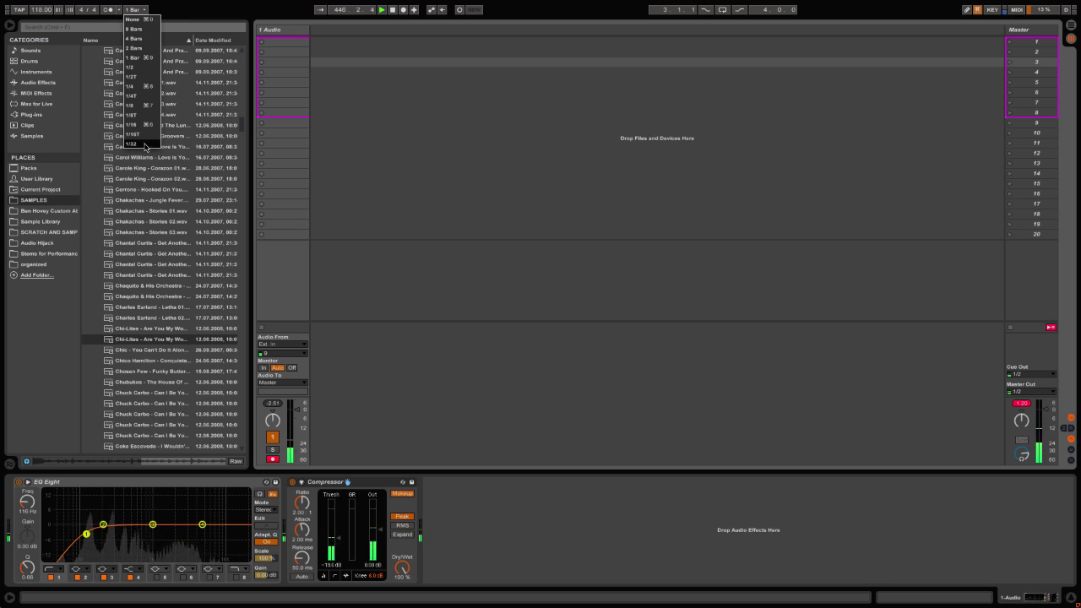
pyautogui.click(136, 11)
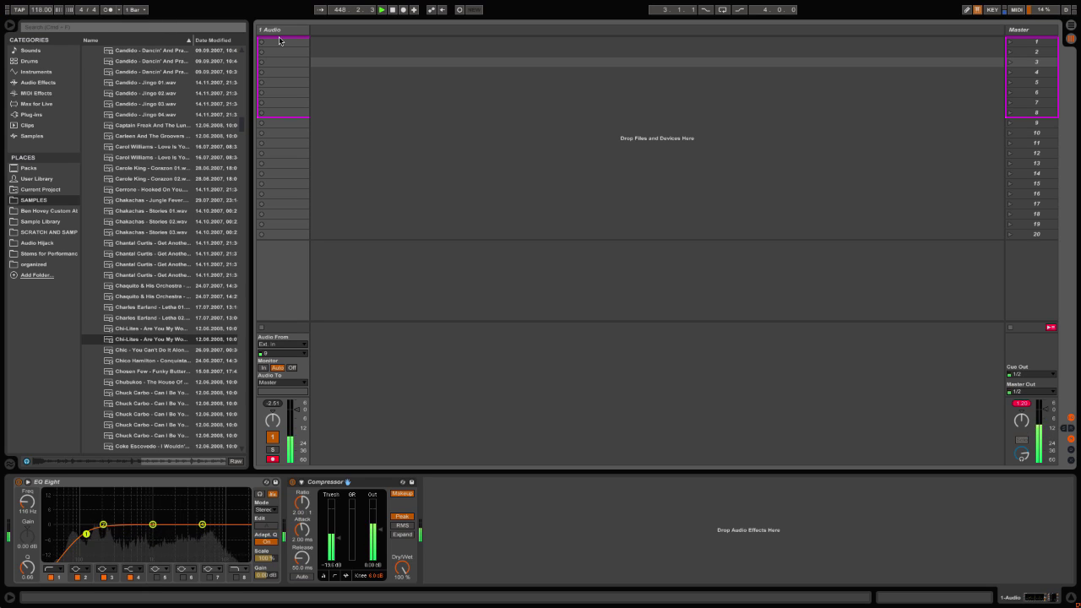
pyautogui.click(142, 10)
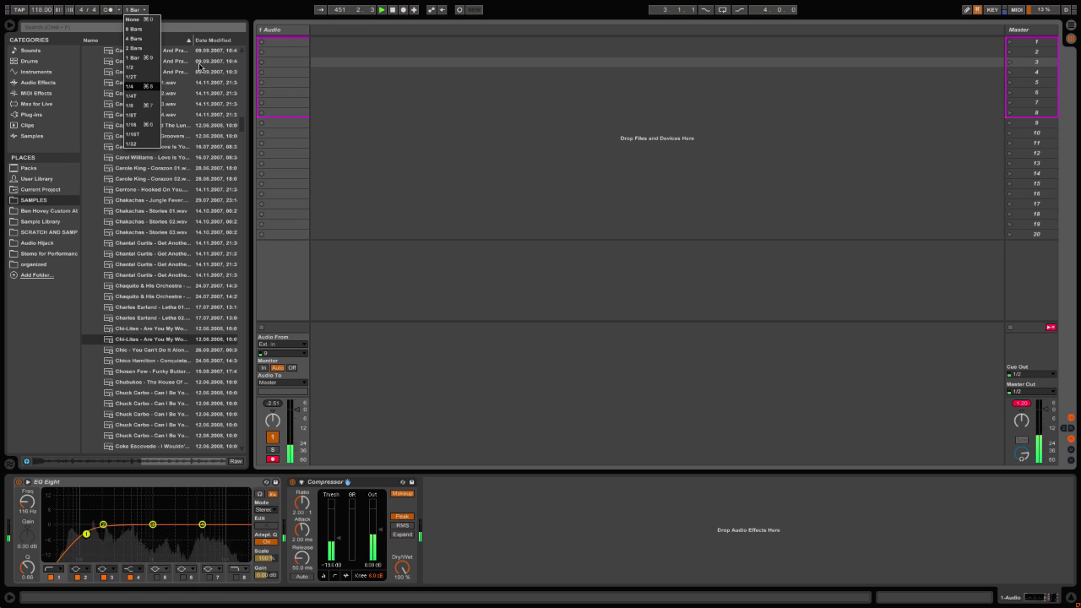
pyautogui.click(234, 17)
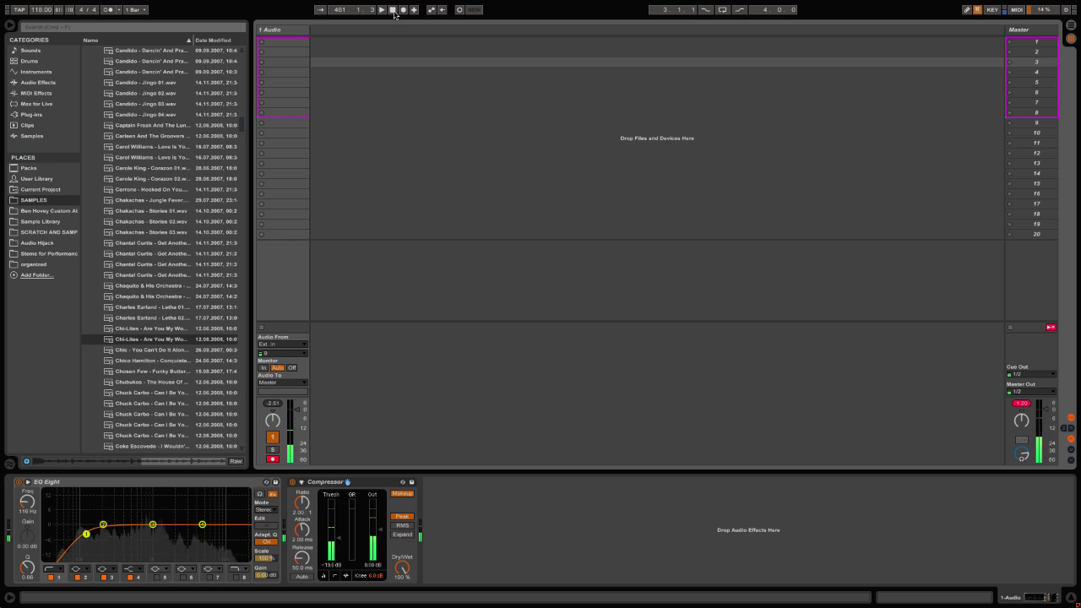
# Step: Stop playback and select the scene 1 clip slot on the 1 Audio track, ending in the Session View
pyautogui.click(393, 12)
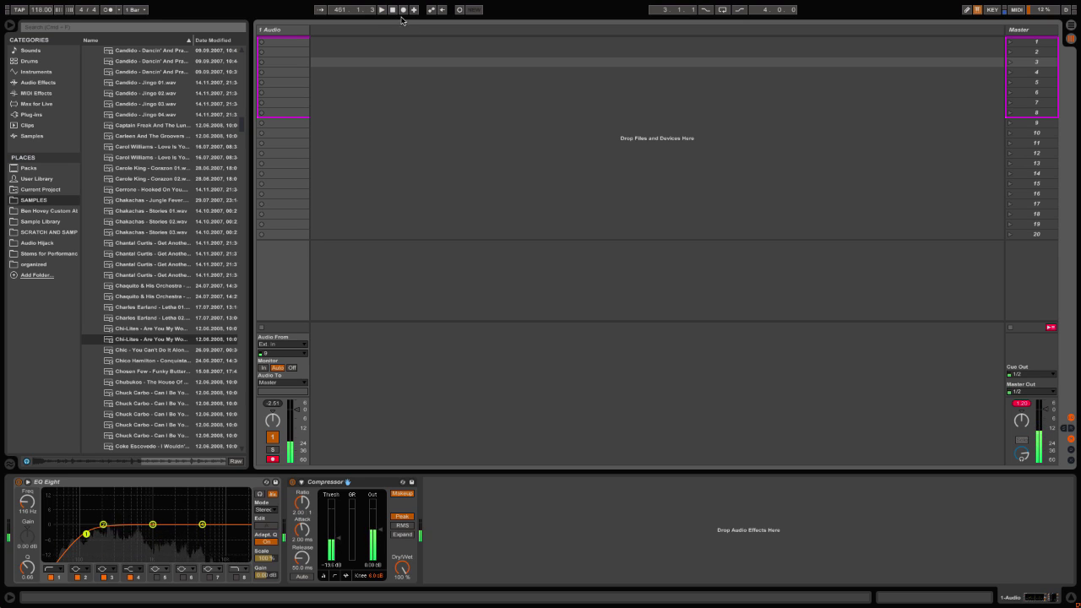
pyautogui.click(280, 42)
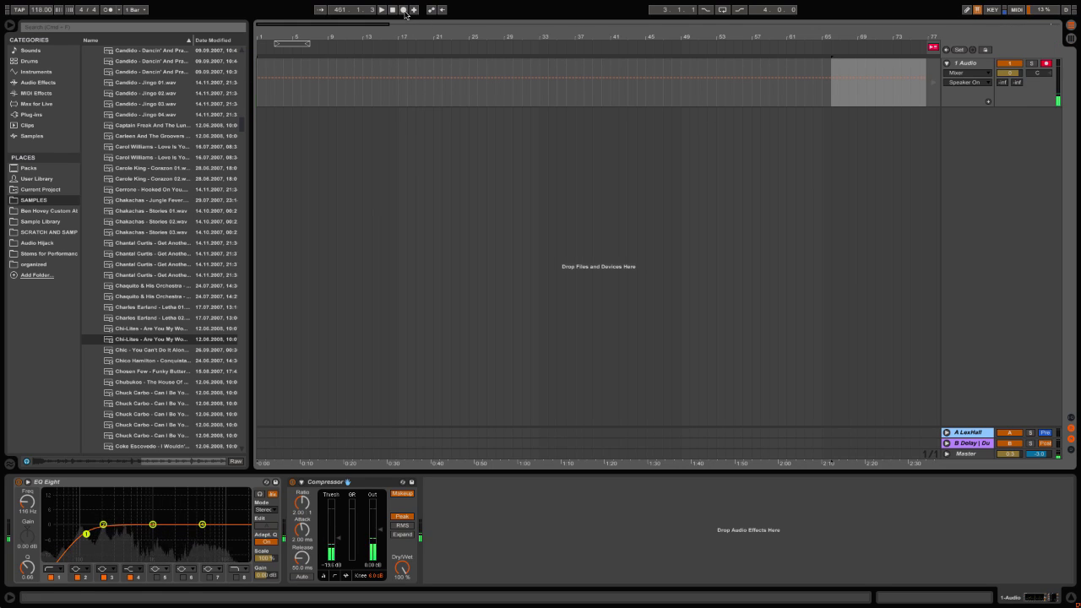
pyautogui.press('Tab')
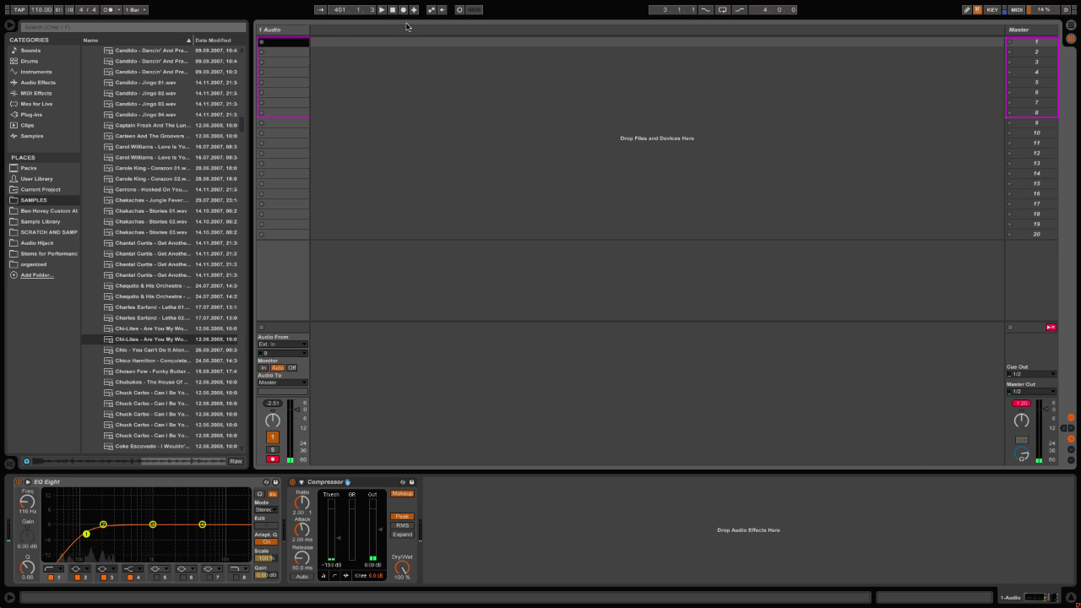
# Step: Switch to the Arrangement View and back to the Session View
pyautogui.press('Tab')
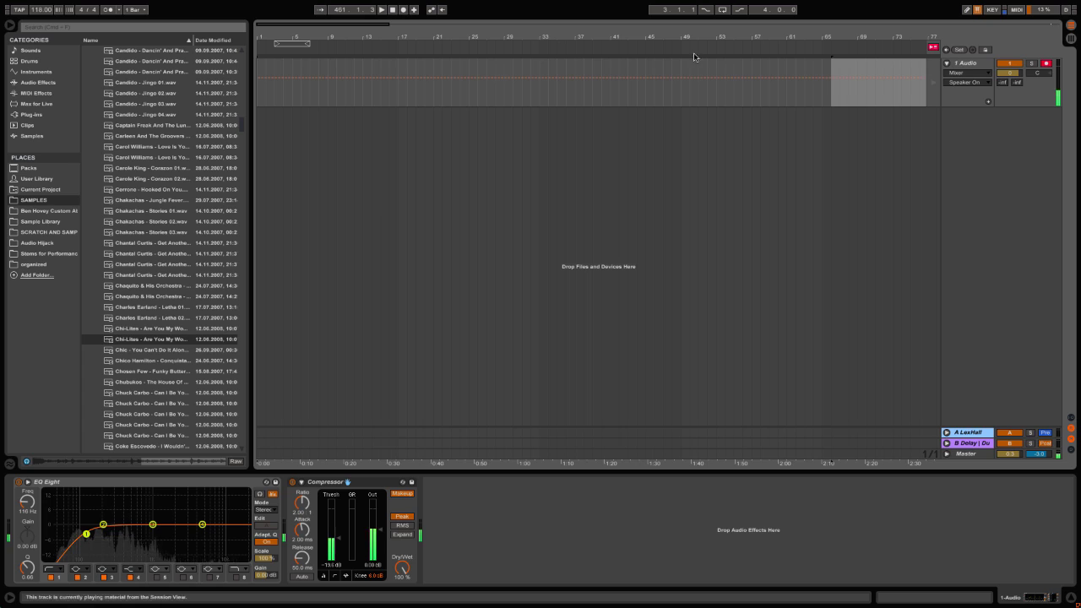
pyautogui.press('Tab')
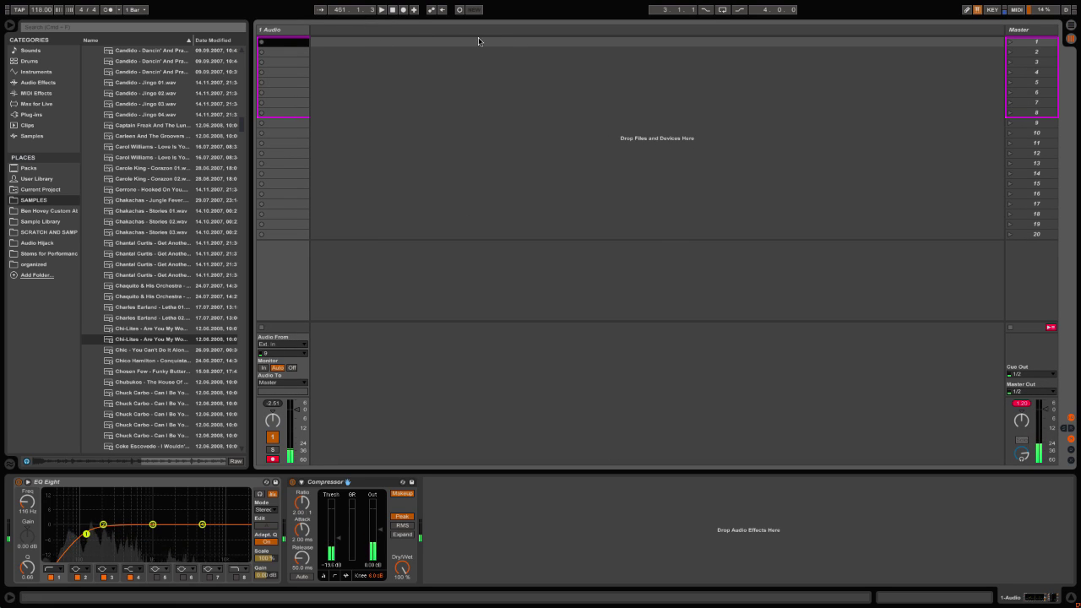
# Step: Audition consecutive samples in the SAMPLES folder, from the Chi-Lites files down to the Curtis Mayfield - Move On Up files
pyautogui.press('Down')
pyautogui.press('Down')
pyautogui.press('Down')
pyautogui.press('Down')
pyautogui.press('Down')
pyautogui.press('Down')
pyautogui.press('Down')
pyautogui.press('Down')
pyautogui.press('Down')
pyautogui.press('Down')
pyautogui.press('Down')
pyautogui.press('Down')
pyautogui.press('Down')
pyautogui.press('Down')
pyautogui.press('Down')
pyautogui.press('Down')
pyautogui.press('Down')
pyautogui.press('Down')
pyautogui.press('Down')
pyautogui.press('Down')
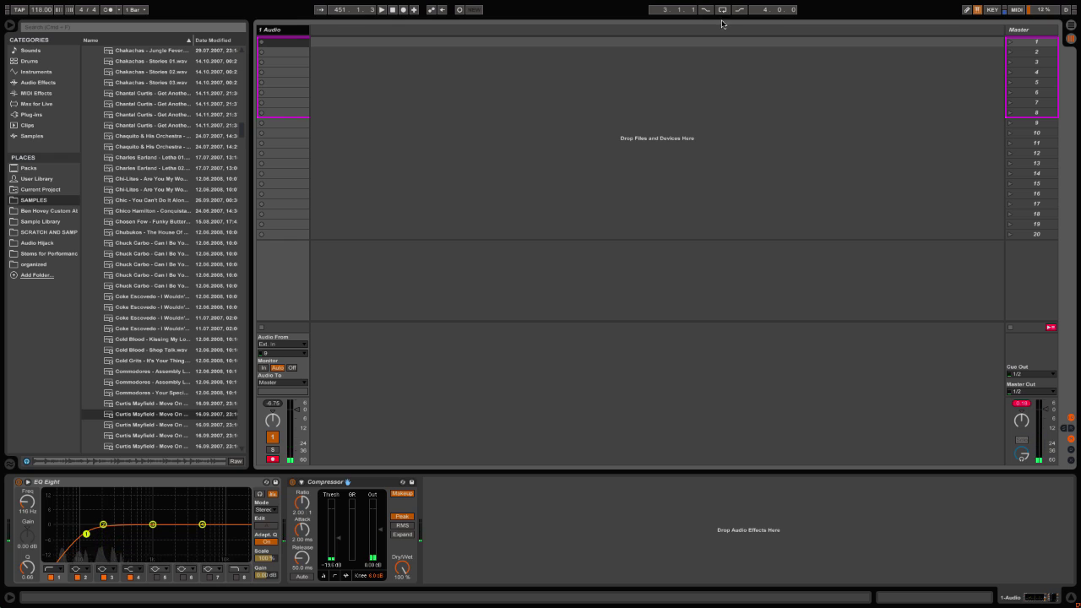
# Step: Toggle Draw Mode on and off
pyautogui.click(966, 9)
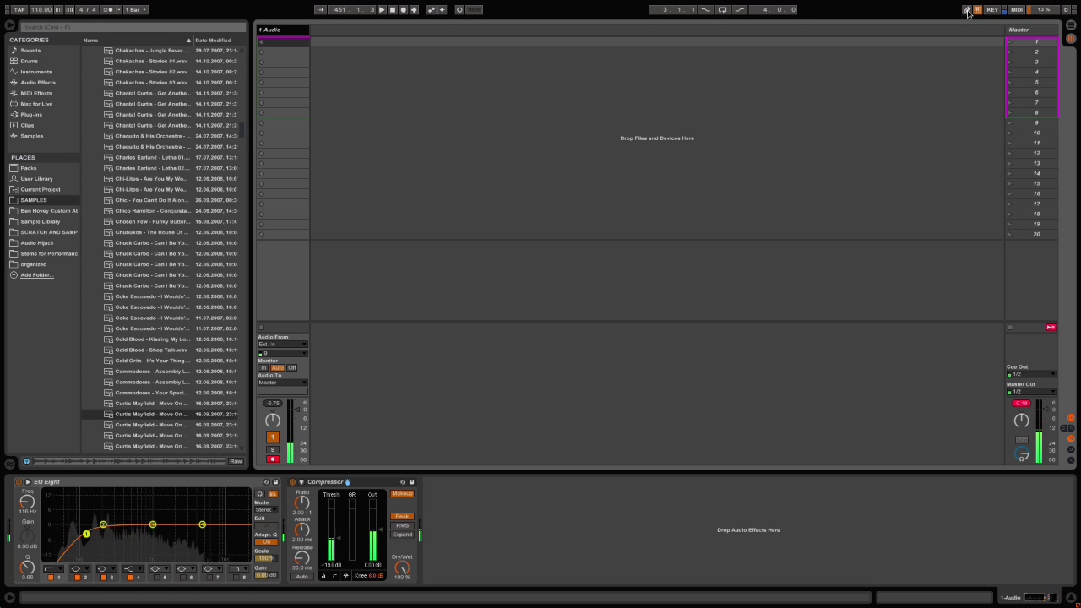
pyautogui.click(967, 10)
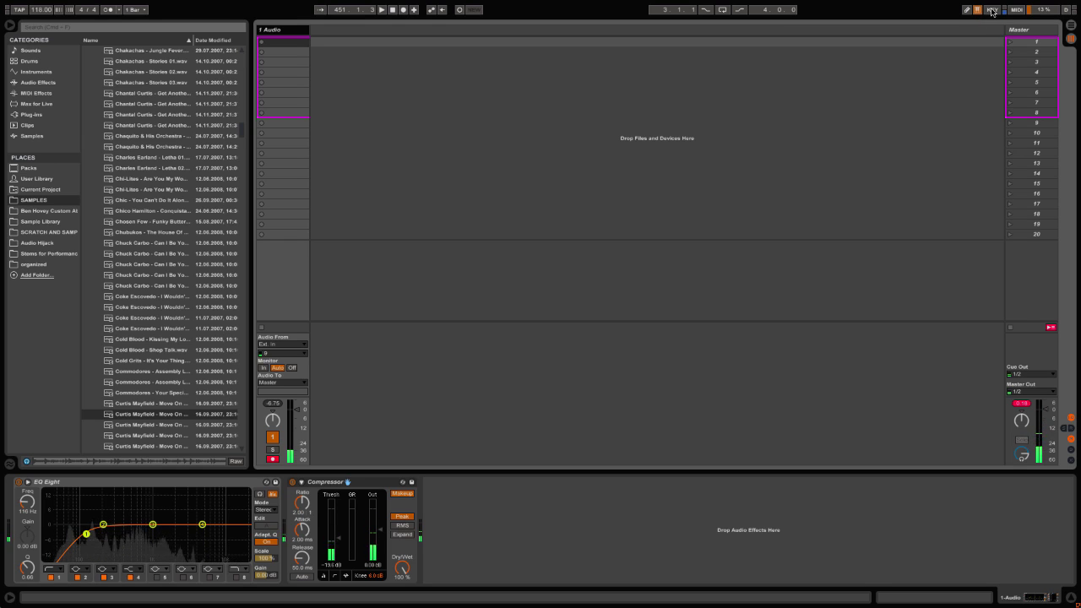
# Step: Examine the mappable controls in key mapping and MIDI mapping modes, leaving both without assigning anything
pyautogui.click(992, 10)
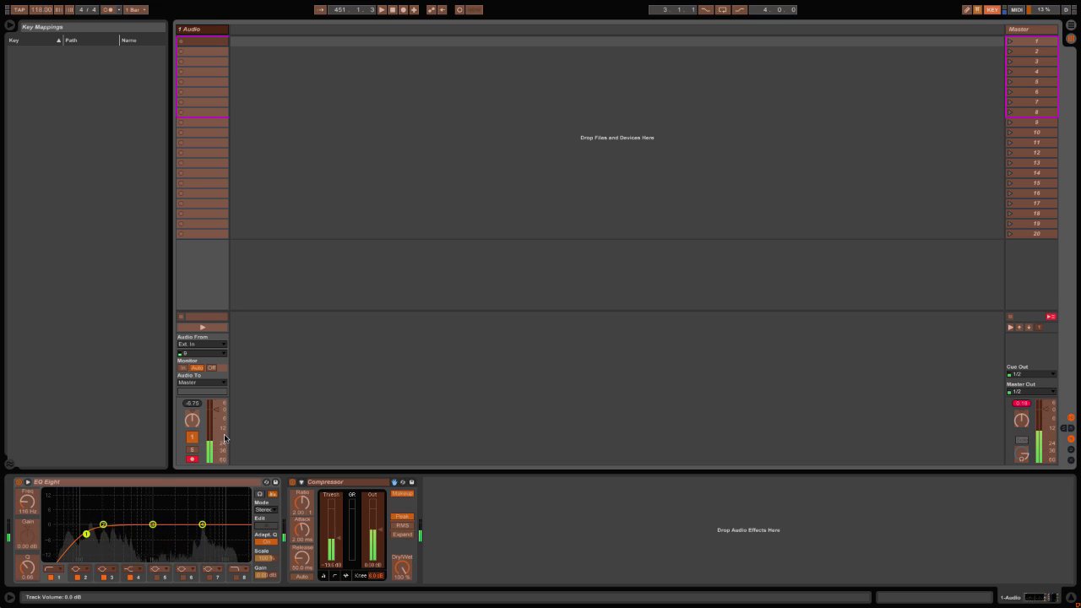
pyautogui.click(184, 241)
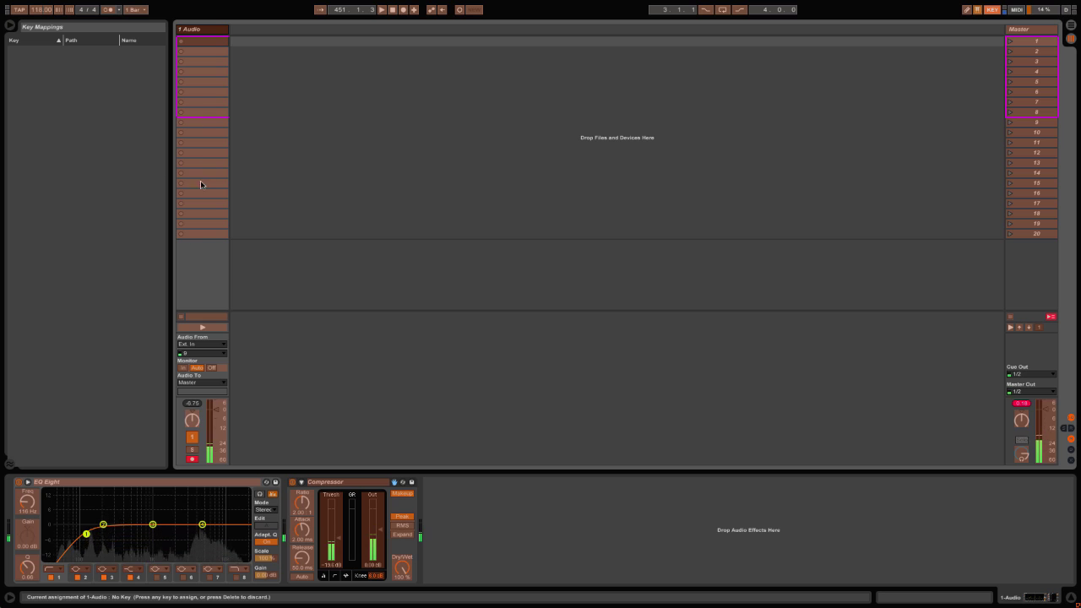
pyautogui.click(992, 10)
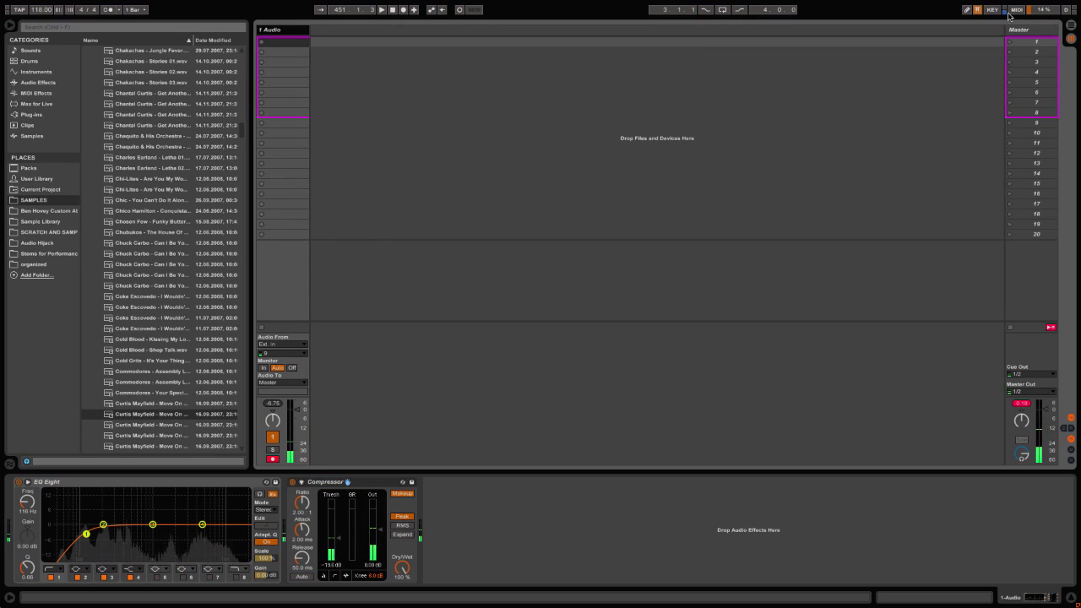
pyautogui.click(1017, 10)
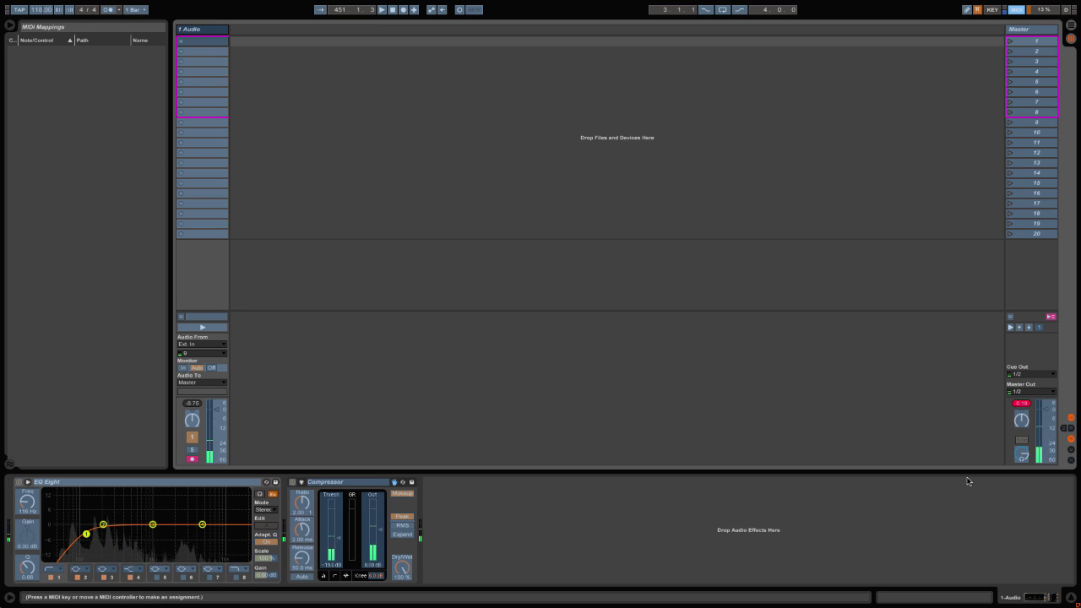
pyautogui.click(1018, 10)
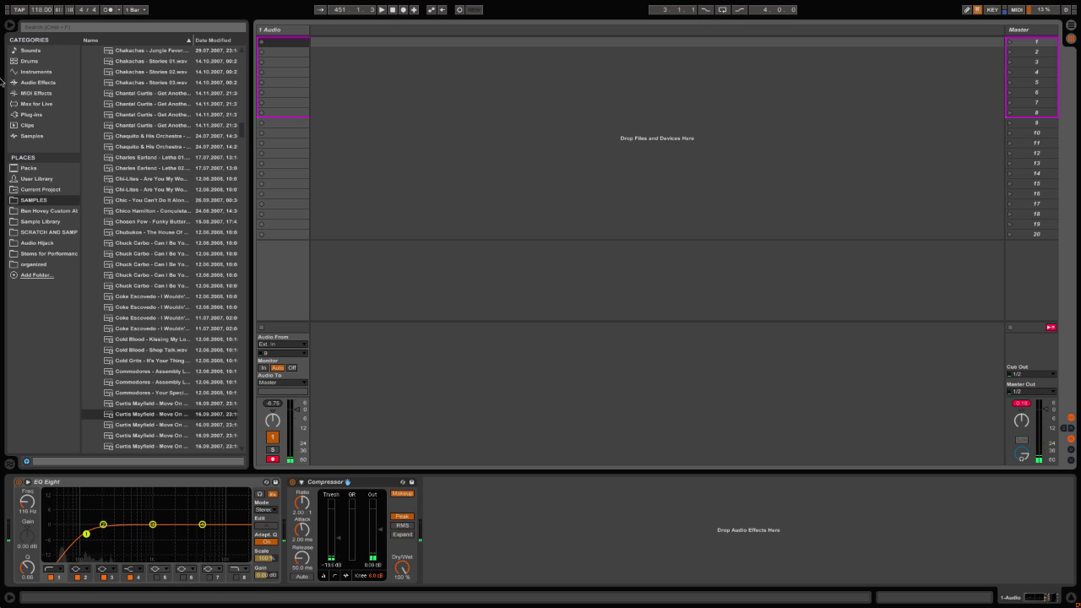
# Step: Turn on the metronome and adjust the Master track's preview volume while auditioning Curtis Mayfield - Move On Up 02
pyautogui.click(106, 10)
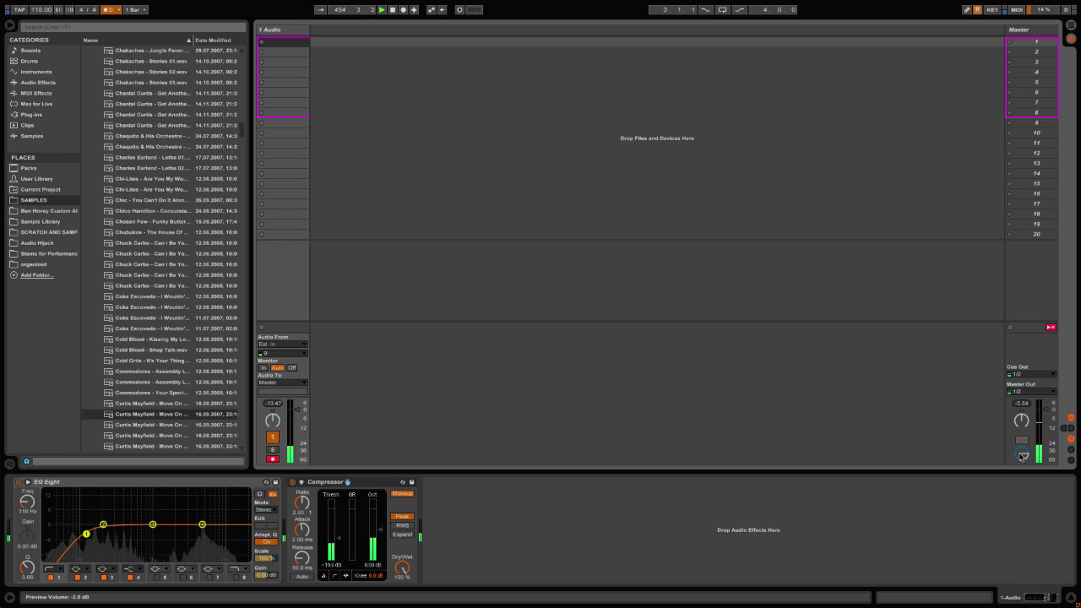
pyautogui.moveTo(1023, 454)
pyautogui.mouseDown()
pyautogui.moveTo(1022, 473)
pyautogui.moveTo(1022, 441)
pyautogui.moveTo(1022, 456)
pyautogui.mouseUp()
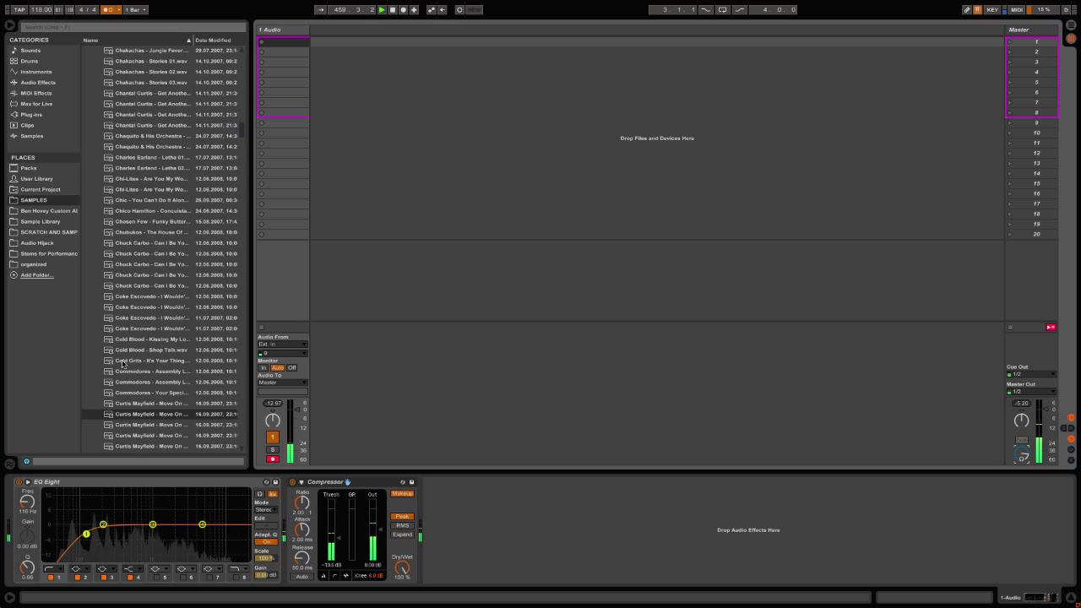
pyautogui.scroll(-4, 170, 353)
pyautogui.click(146, 372)
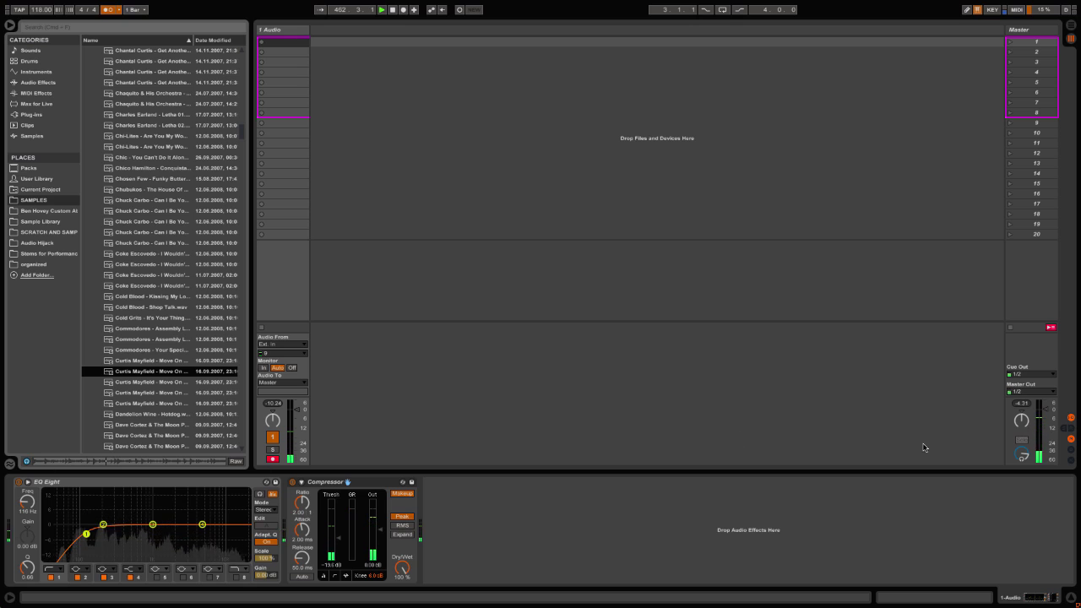
pyautogui.moveTo(1024, 458); pyautogui.dragTo(1023, 463)
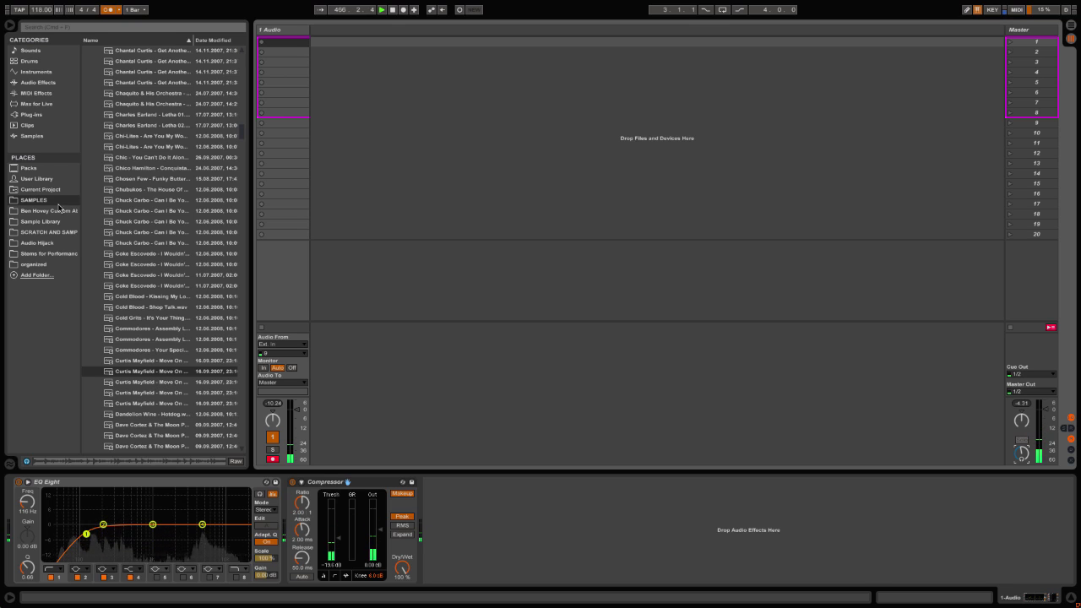
# Step: Raise the song tempo to 129 BPM, auditioning Curtis Mayfield - Move On Up 02 against the metronome before and after the change
pyautogui.click(151, 375)
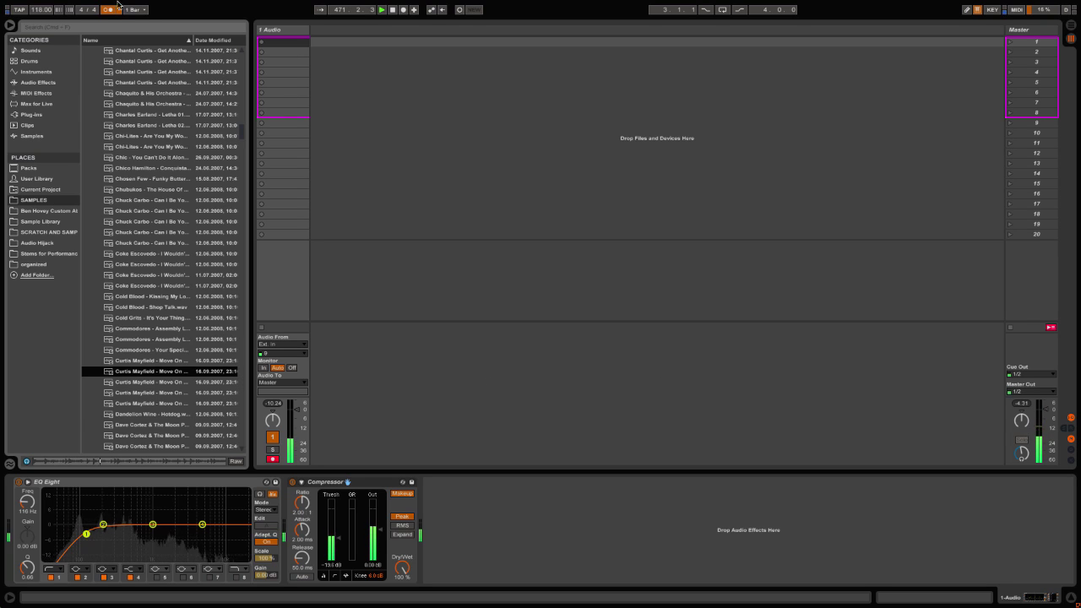
pyautogui.click(134, 372)
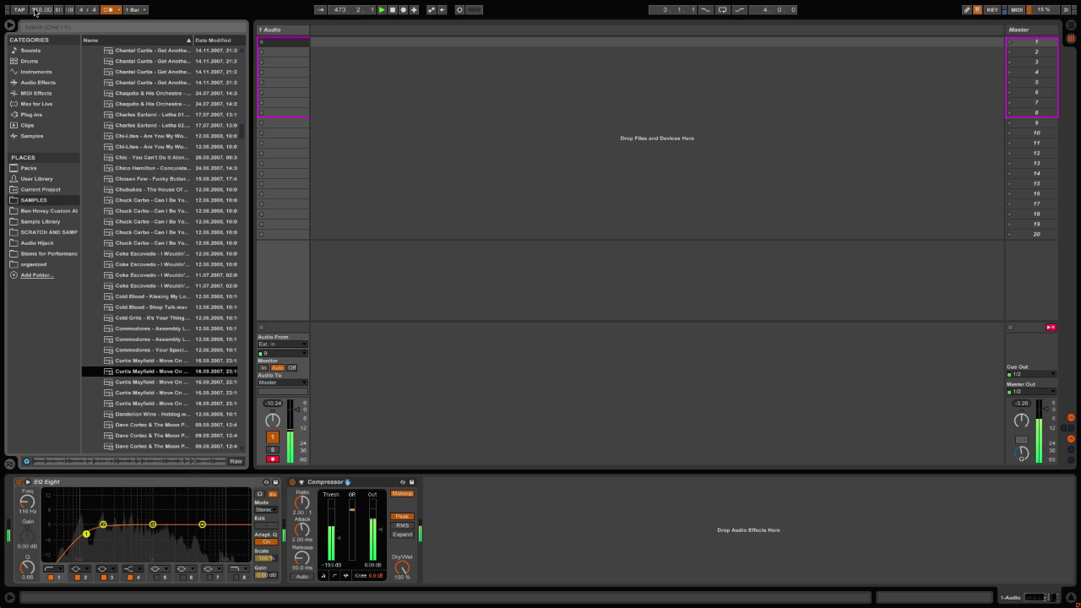
pyautogui.moveTo(41, 9); pyautogui.dragTo(40, 0)
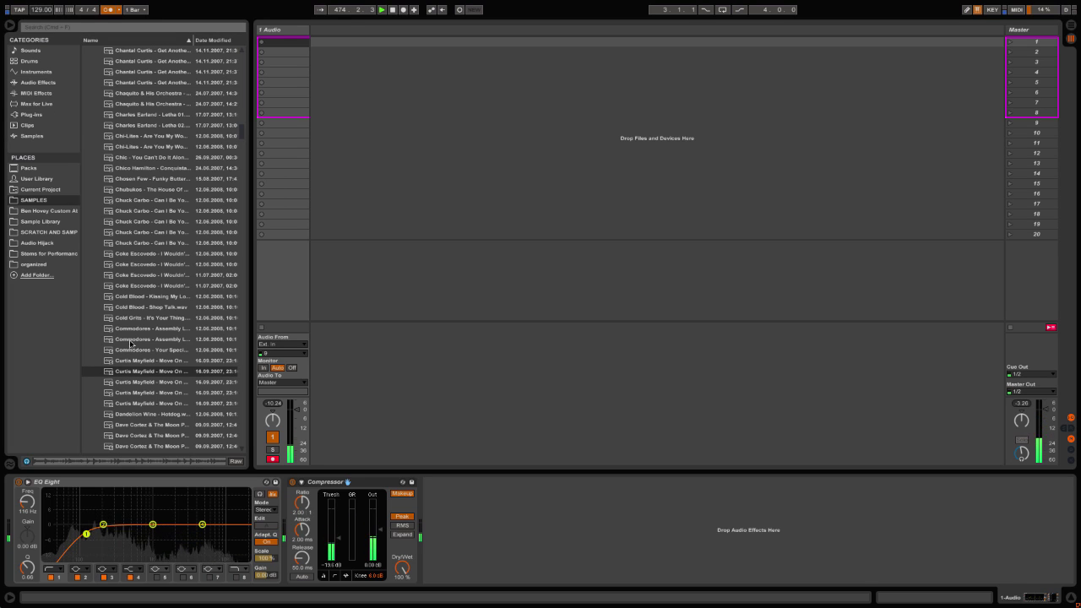
pyautogui.click(131, 372)
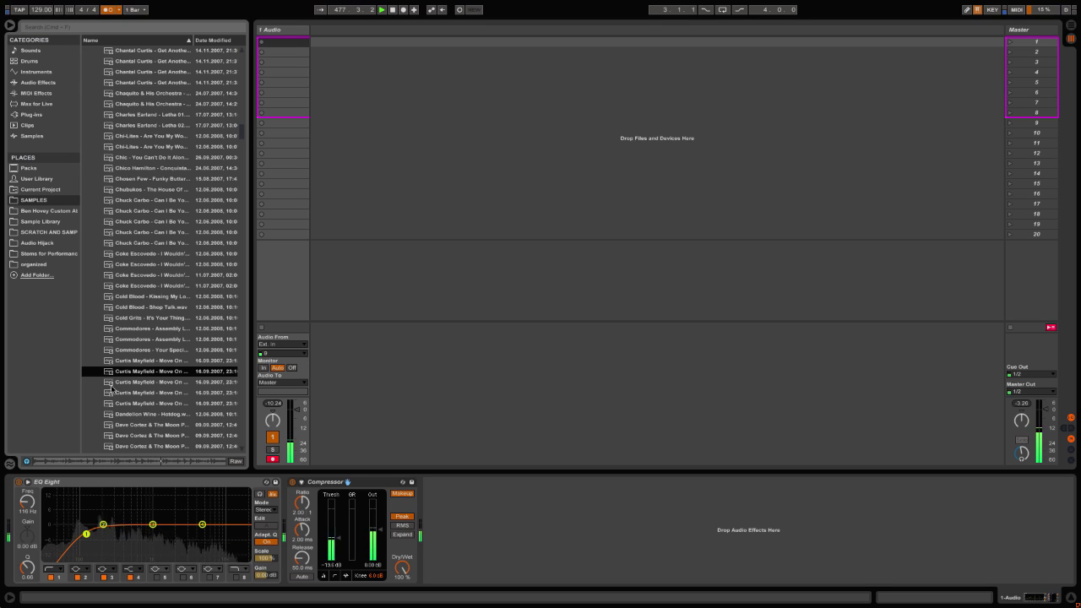
# Step: Add Curtis Mayfield - Move On Up 02 to scene 1 of a new audio track, launch it and lower the track volume to about -18 dB
pyautogui.moveTo(130, 375); pyautogui.dragTo(334, 44)
pyautogui.click(314, 41)
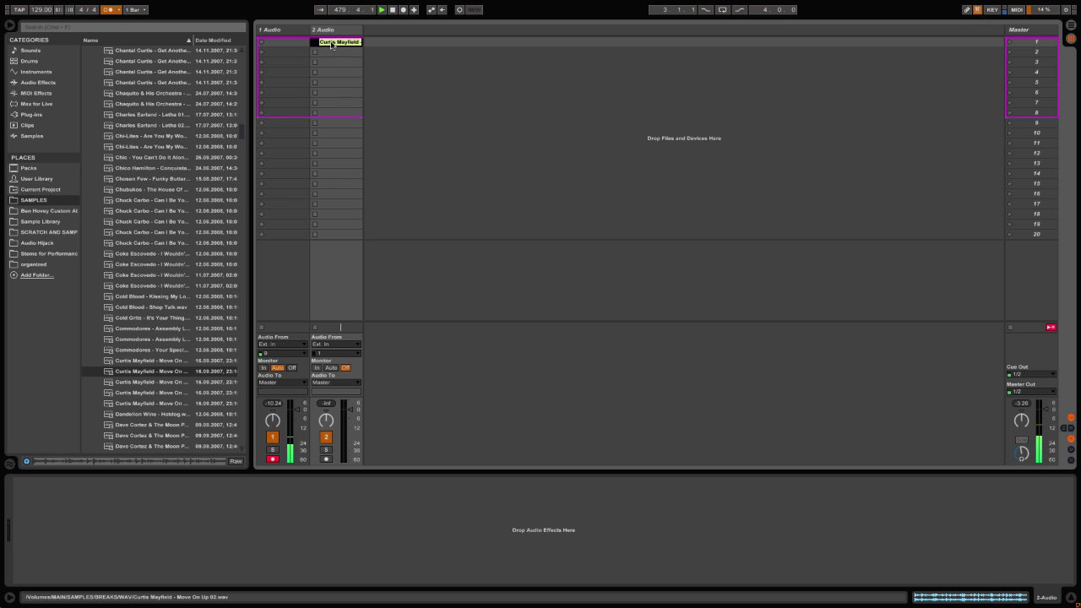
pyautogui.moveTo(350, 409); pyautogui.dragTo(350, 432)
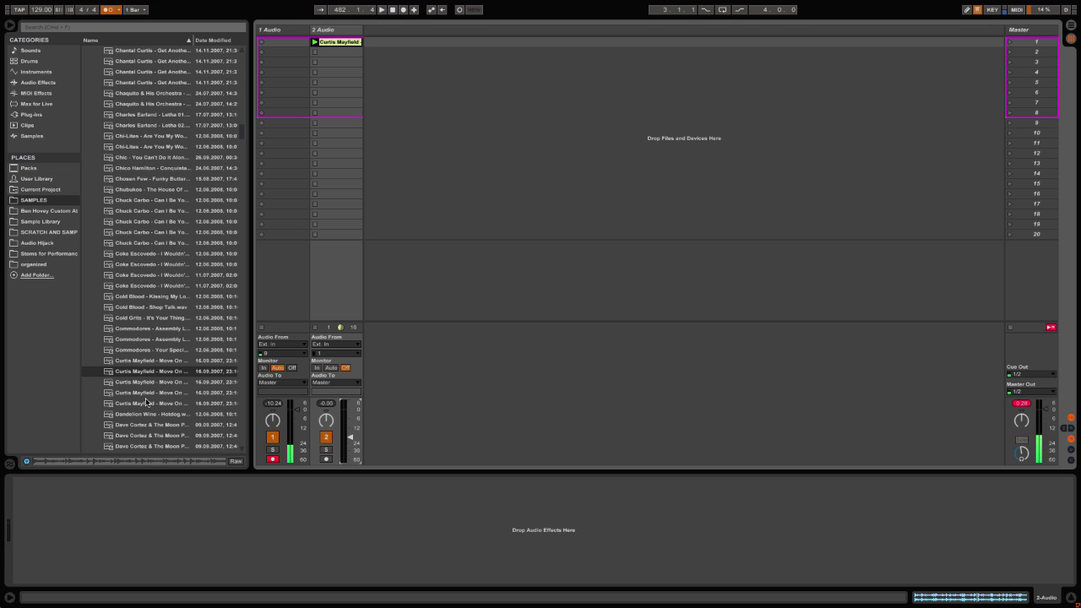
# Step: Audition more samples in the browser, including a Dave Cortez & The Moon People break and Curtis Mayfield - Move On Up 03
pyautogui.scroll(-3, 145, 403)
pyautogui.click(145, 319)
pyautogui.click(159, 371)
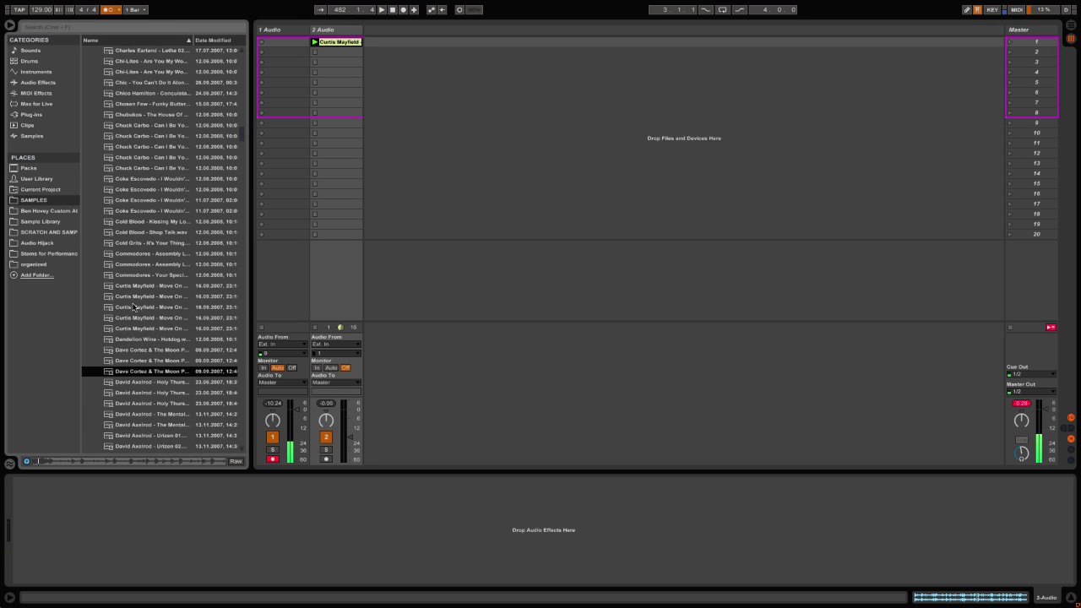
pyautogui.click(133, 308)
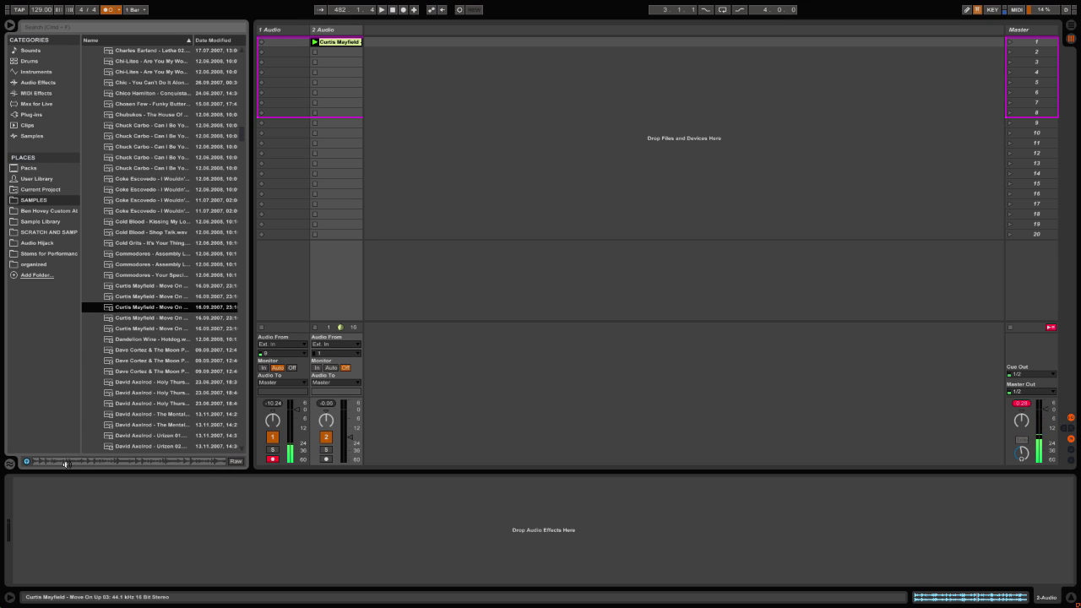
# Step: Launch the Curtis Mayfield clip, open its sample settings and lower the song tempo to 113 BPM
pyautogui.click(316, 41)
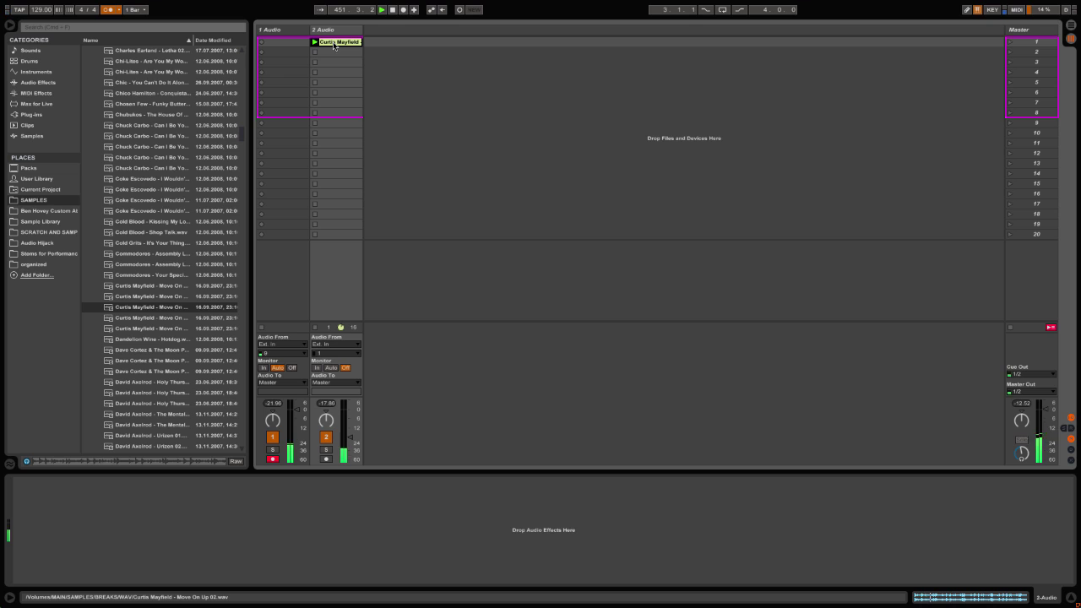
pyautogui.doubleClick(336, 43)
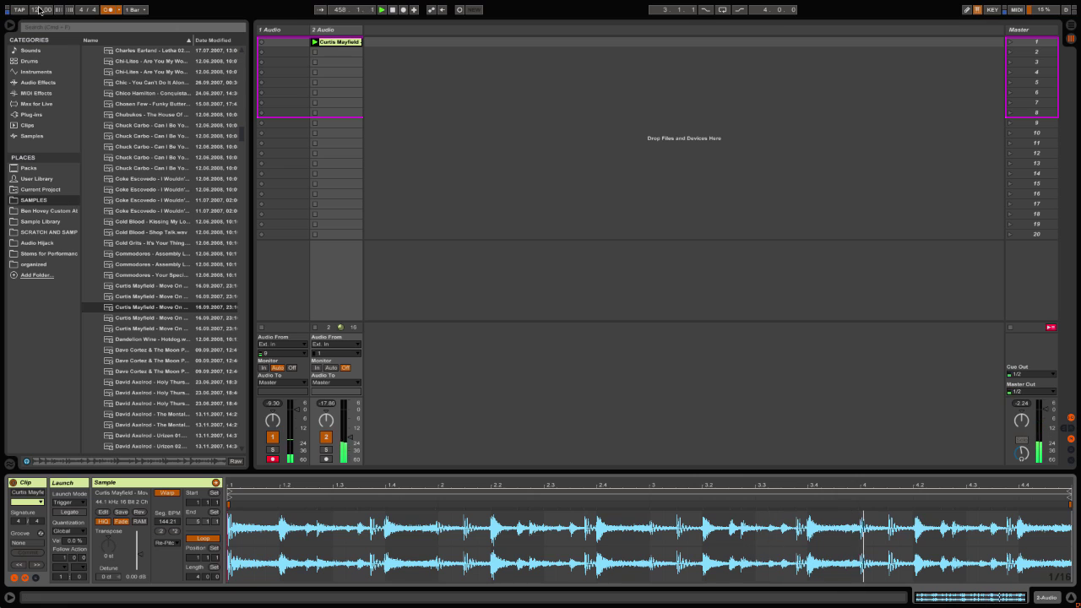
pyautogui.moveTo(41, 10); pyautogui.dragTo(41, 29)
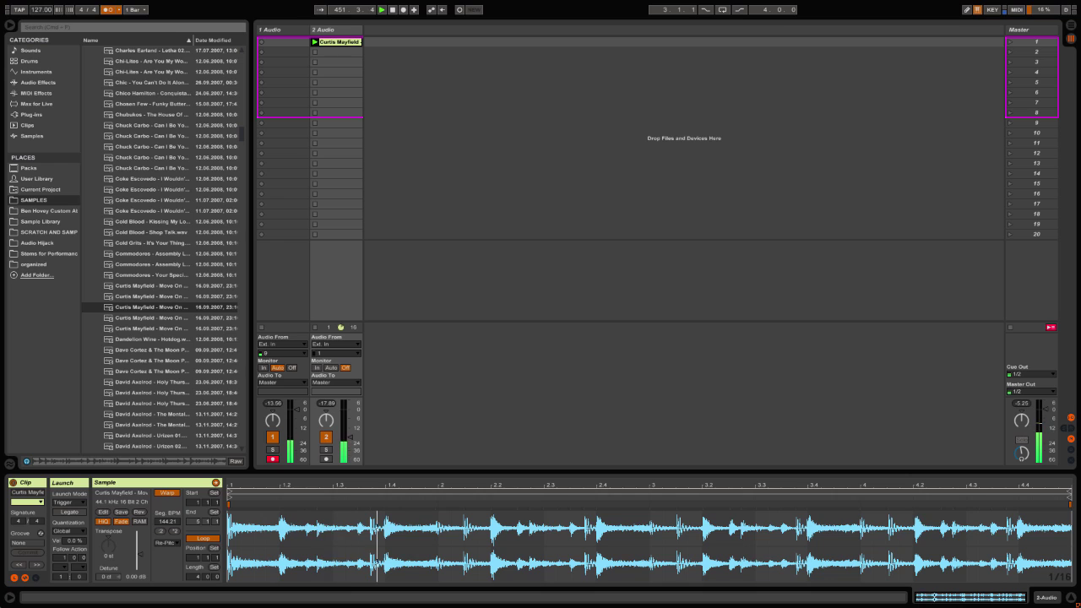
pyautogui.moveTo(41, 9); pyautogui.dragTo(40, 16)
# Step: Set the clip's warp mode to Beats and examine its Preserve options, keeping Transients
pyautogui.click(168, 543)
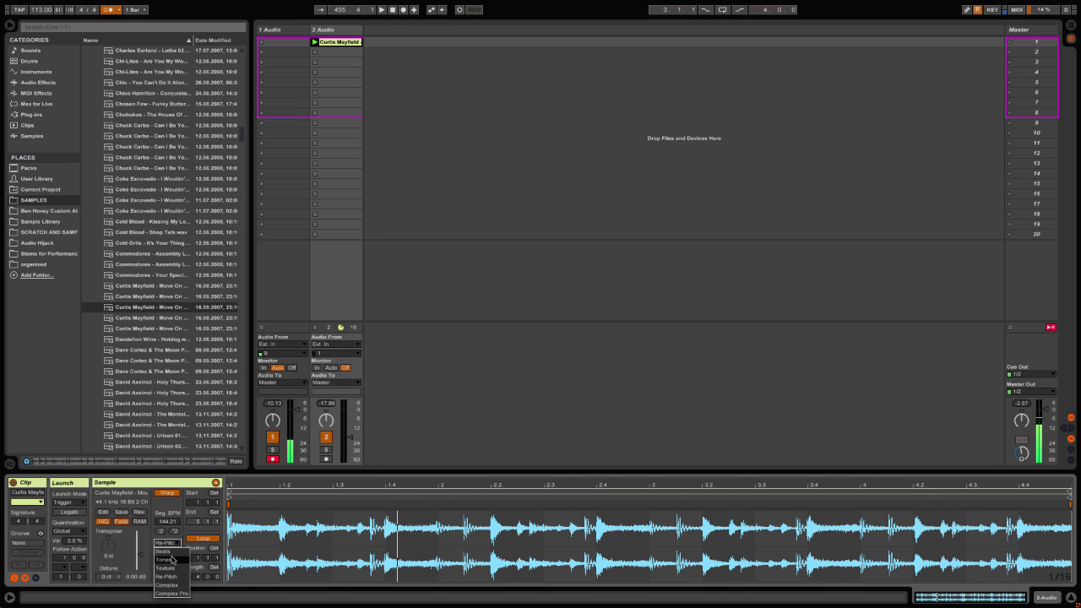
pyautogui.click(163, 551)
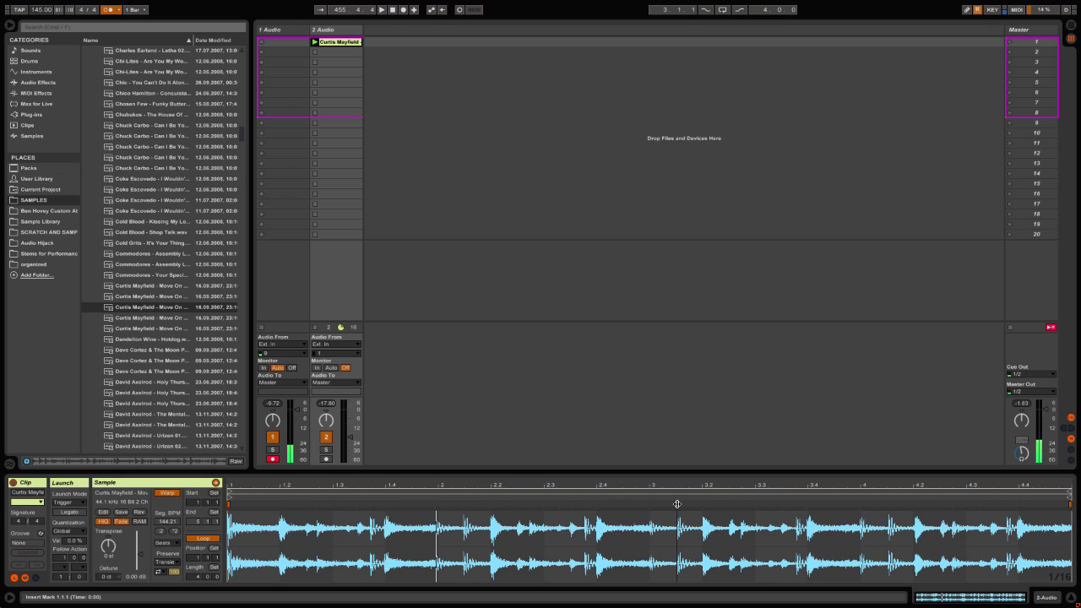
pyautogui.click(173, 562)
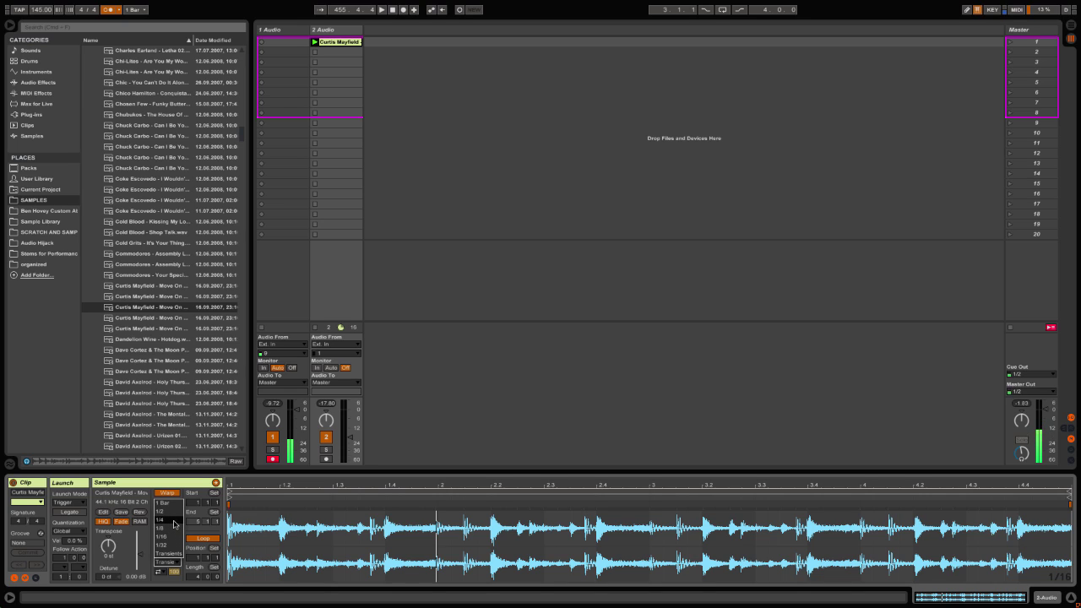
pyautogui.click(174, 524)
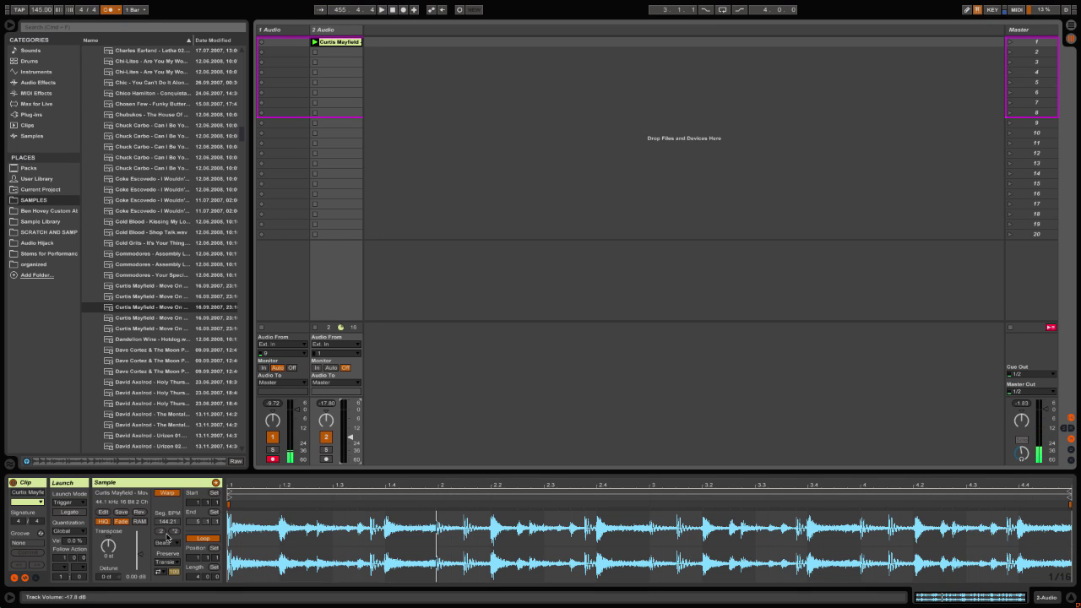
# Step: Try the Texture and Complex warp modes on the clip and set its warp mode to Complex Pro
pyautogui.click(166, 542)
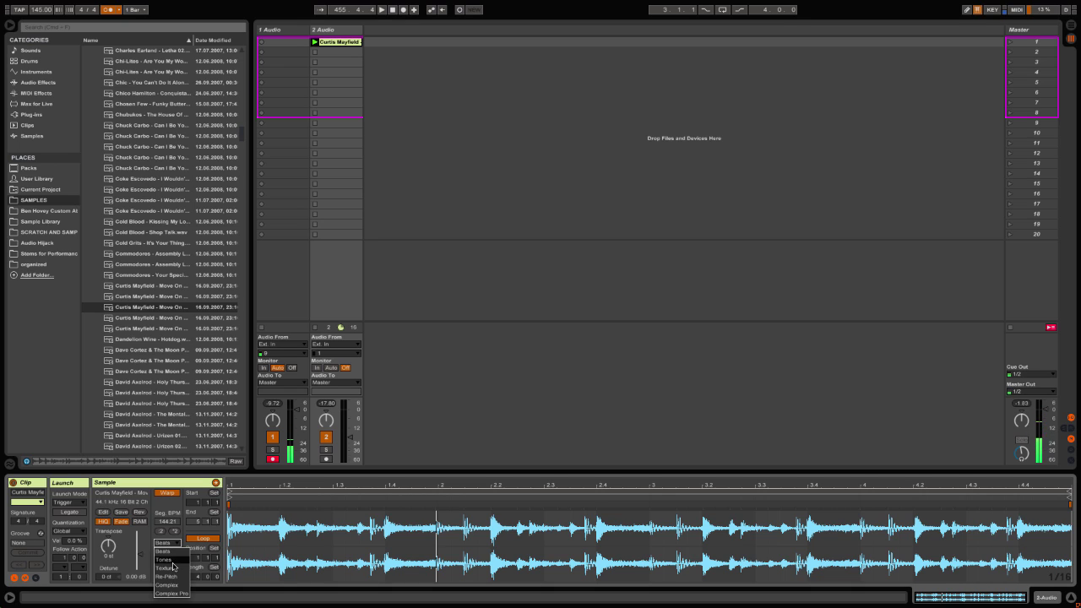
pyautogui.click(173, 568)
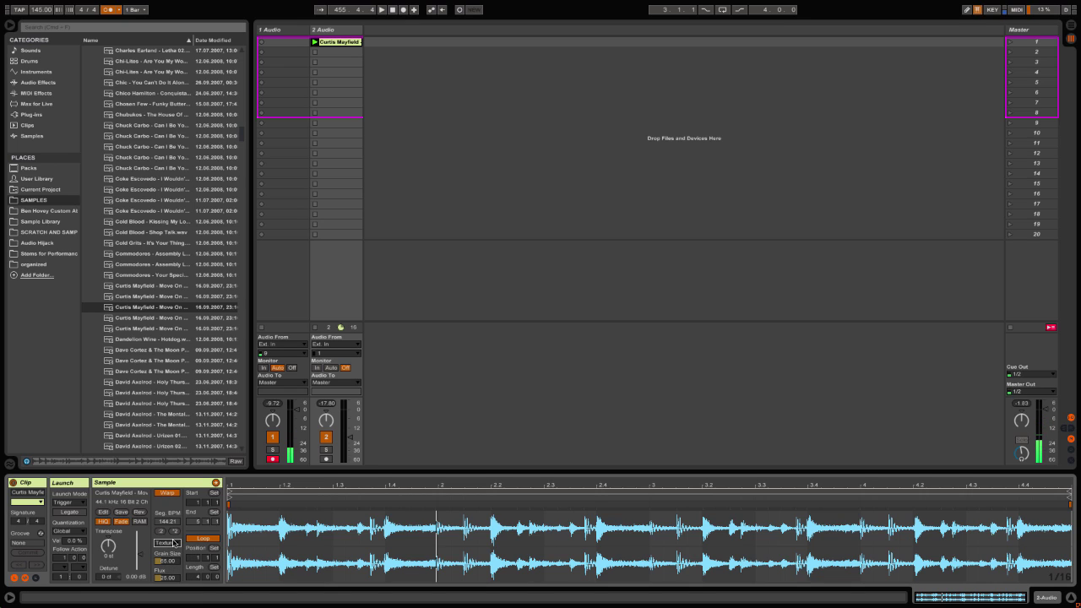
pyautogui.moveTo(165, 561); pyautogui.dragTo(158, 559)
pyautogui.click(165, 543)
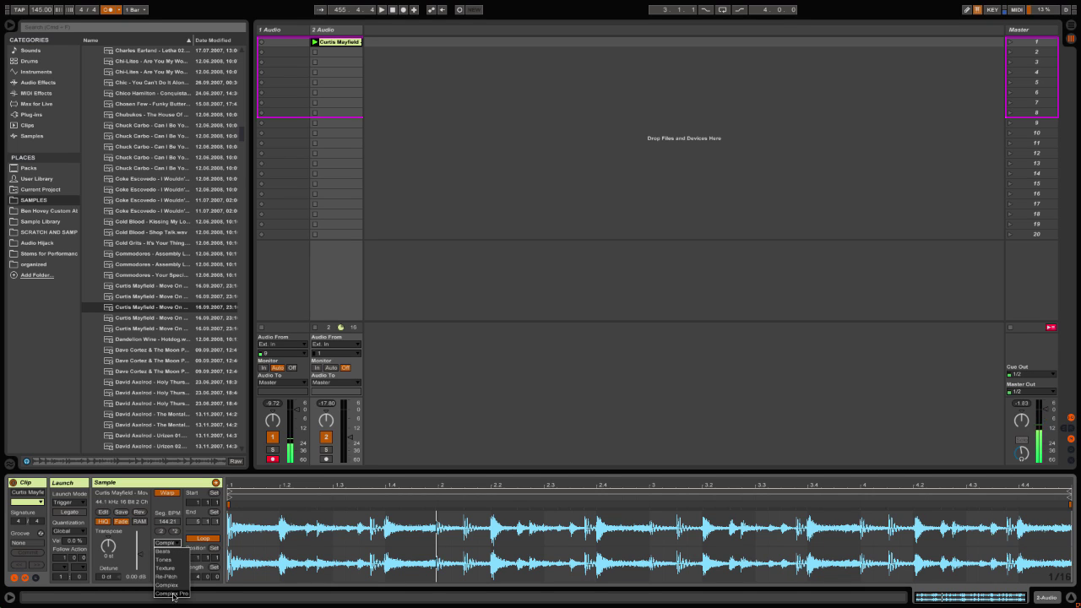
pyautogui.click(172, 592)
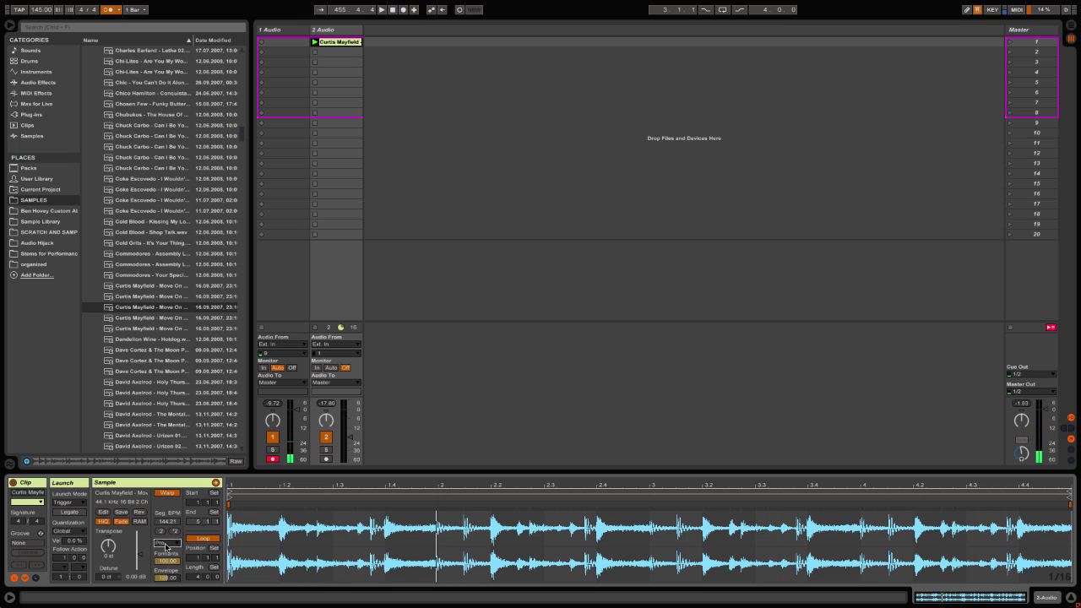
pyautogui.click(166, 544)
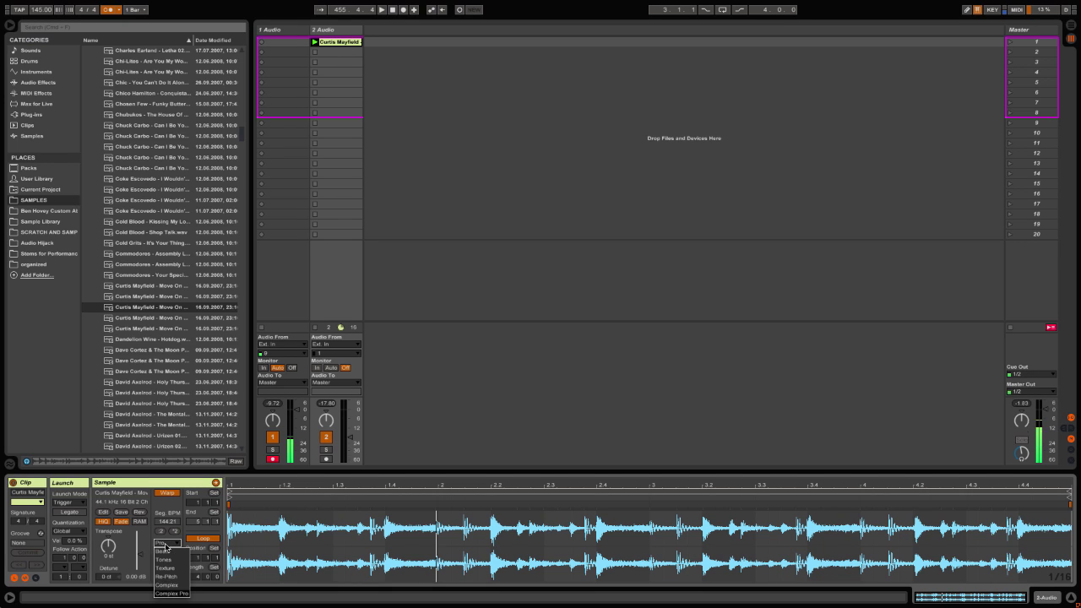
pyautogui.click(172, 594)
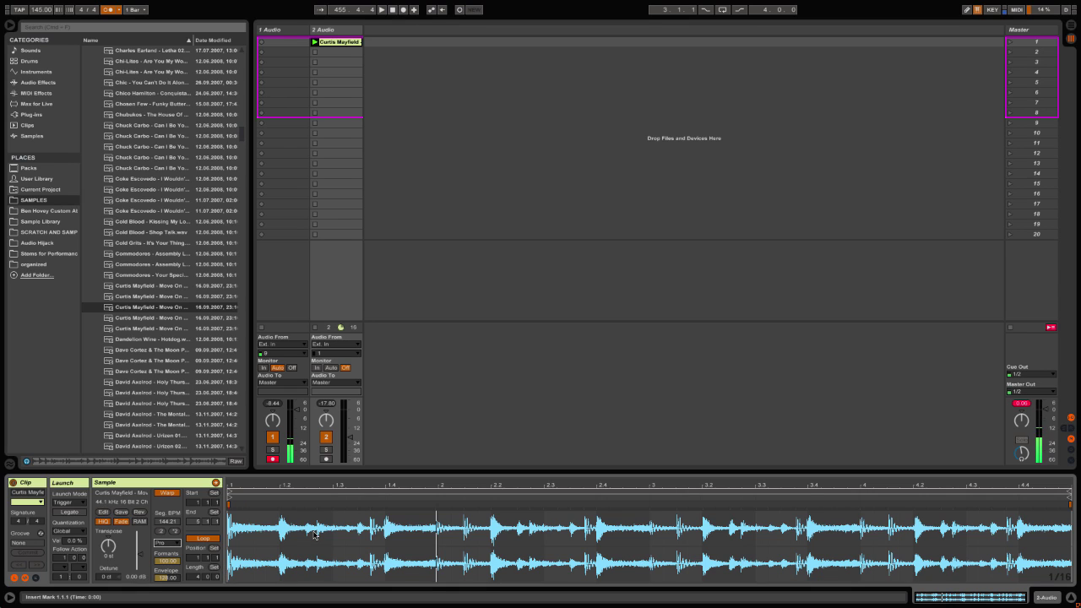
# Step: Try the Tones warp mode on the Curtis Mayfield clip and set the song tempo to 58 BPM
pyautogui.click(172, 543)
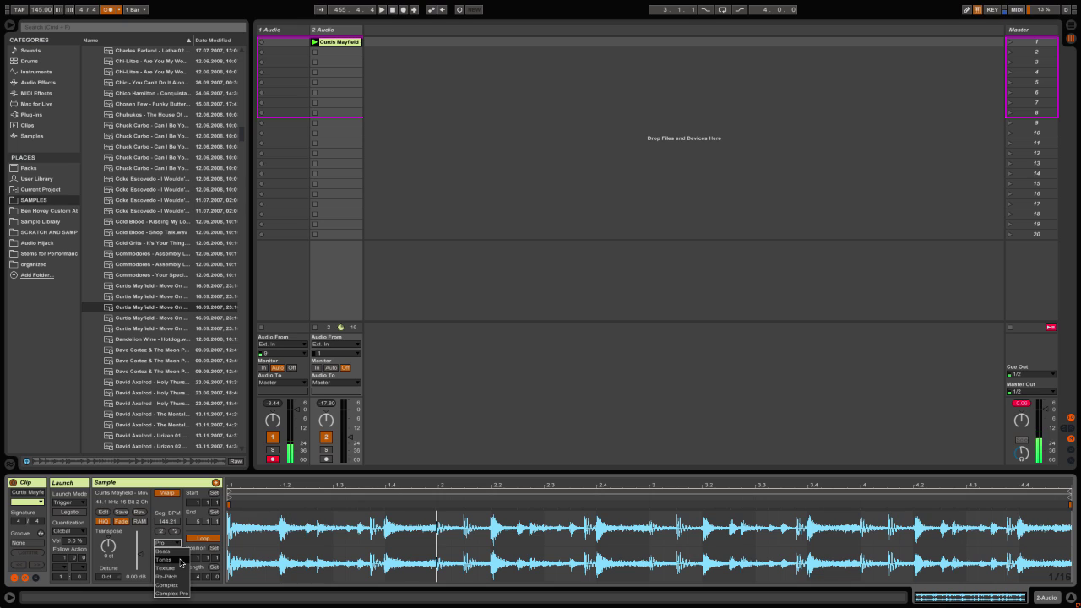
pyautogui.click(180, 563)
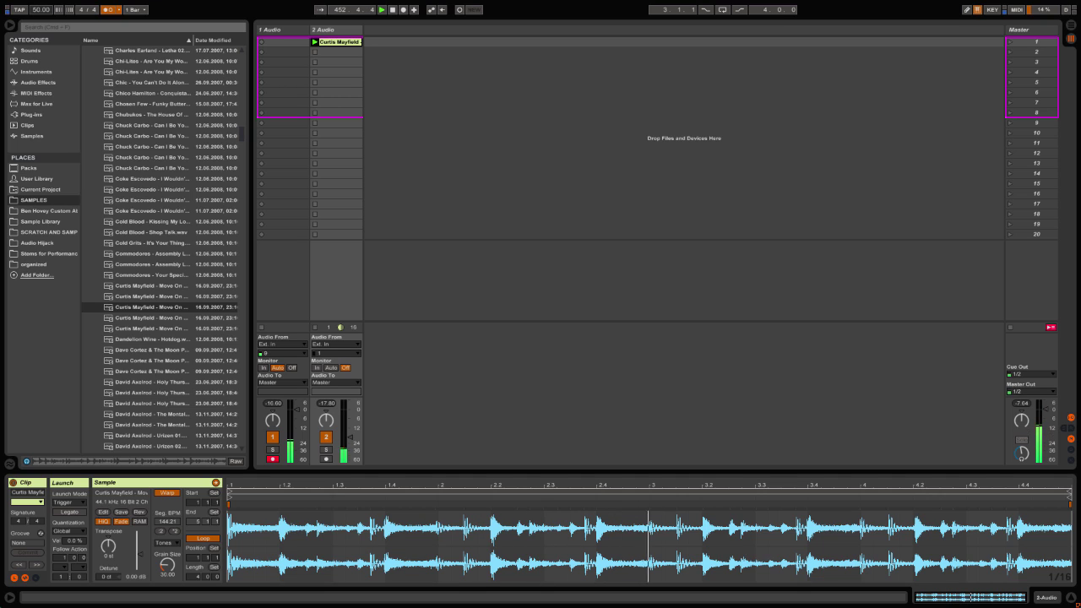
pyautogui.moveTo(40, 9); pyautogui.dragTo(40, 2)
# Step: Set the clip's warp mode to Complex Pro and lower its Formants to 0.00 and Envelope to 8.00
pyautogui.click(171, 543)
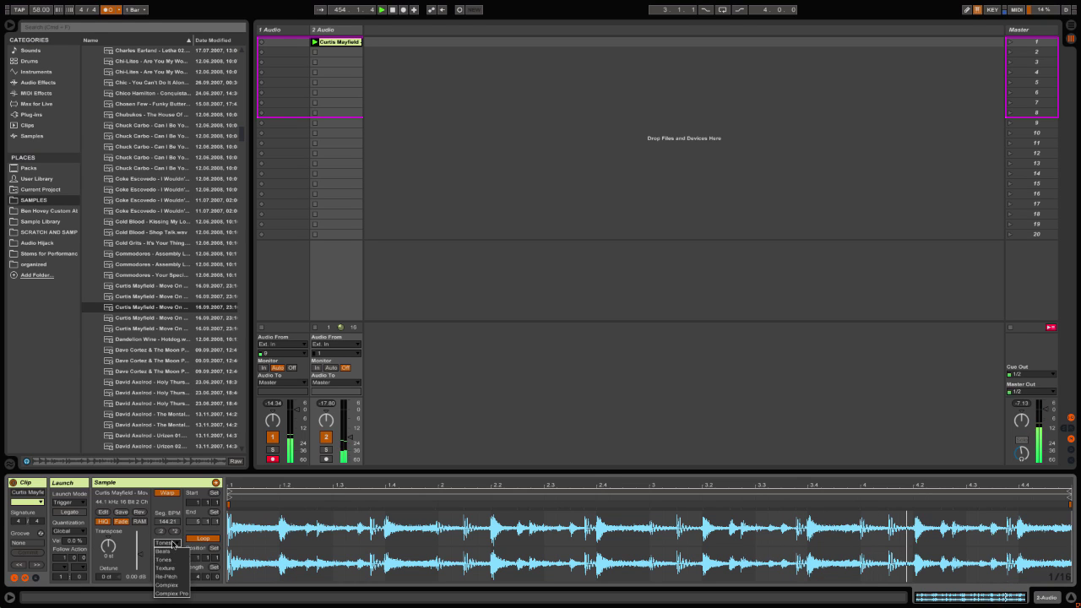
pyautogui.click(171, 594)
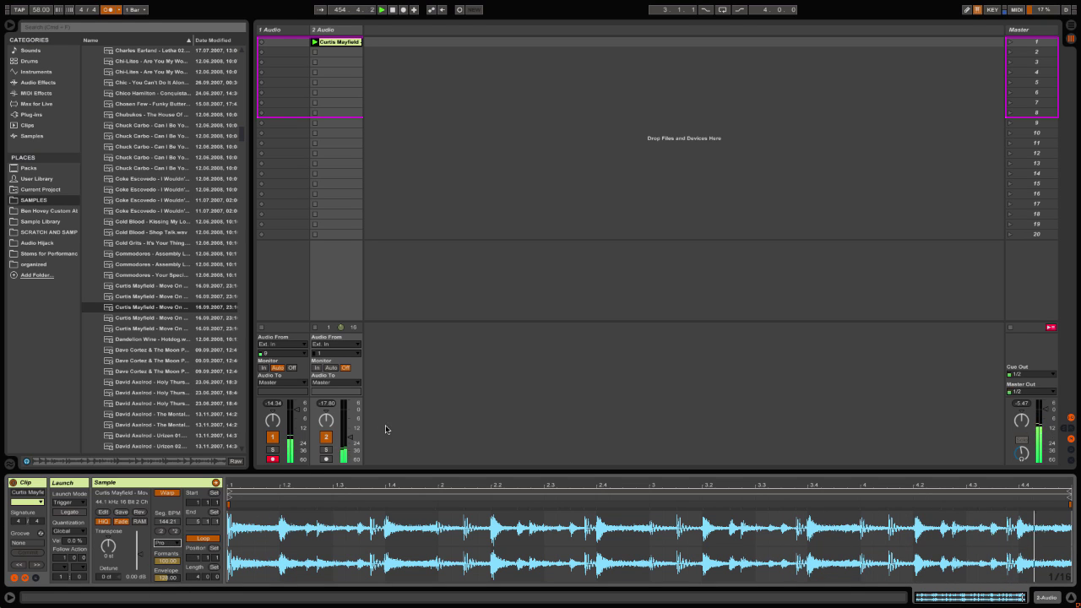
pyautogui.moveTo(167, 561); pyautogui.dragTo(168, 601)
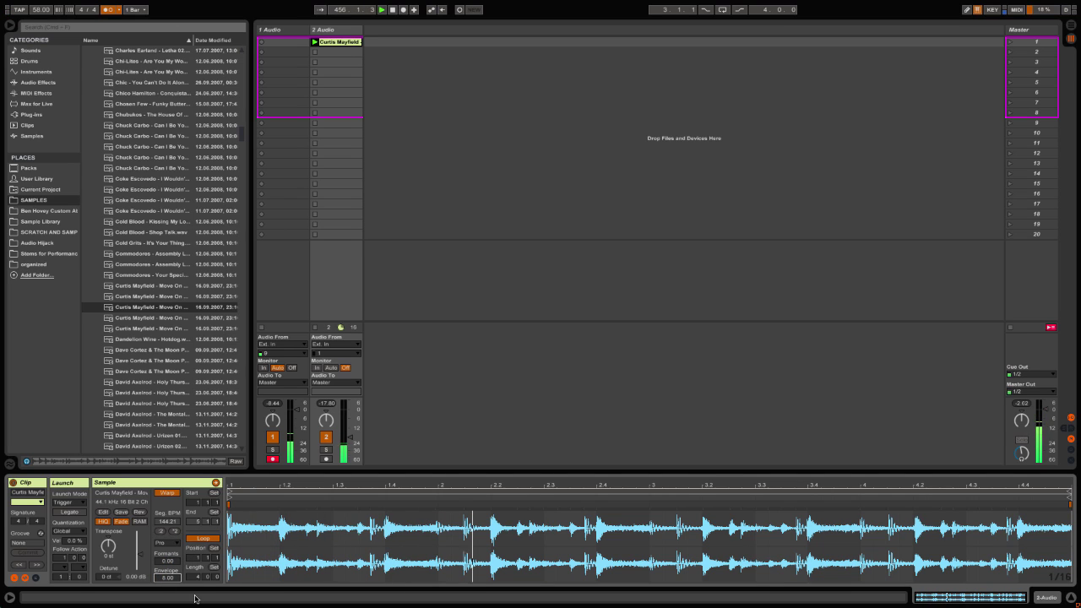
# Step: Set the clip's warp mode to Beats with transient looping off and raise the song tempo to 98 BPM
pyautogui.click(165, 542)
pyautogui.click(166, 553)
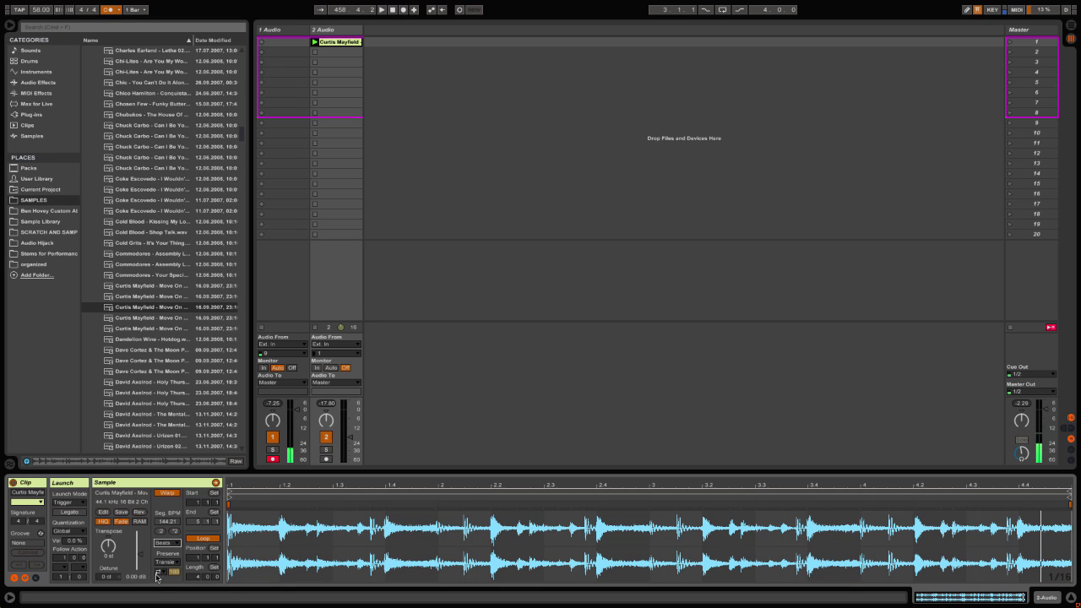
pyautogui.click(161, 573)
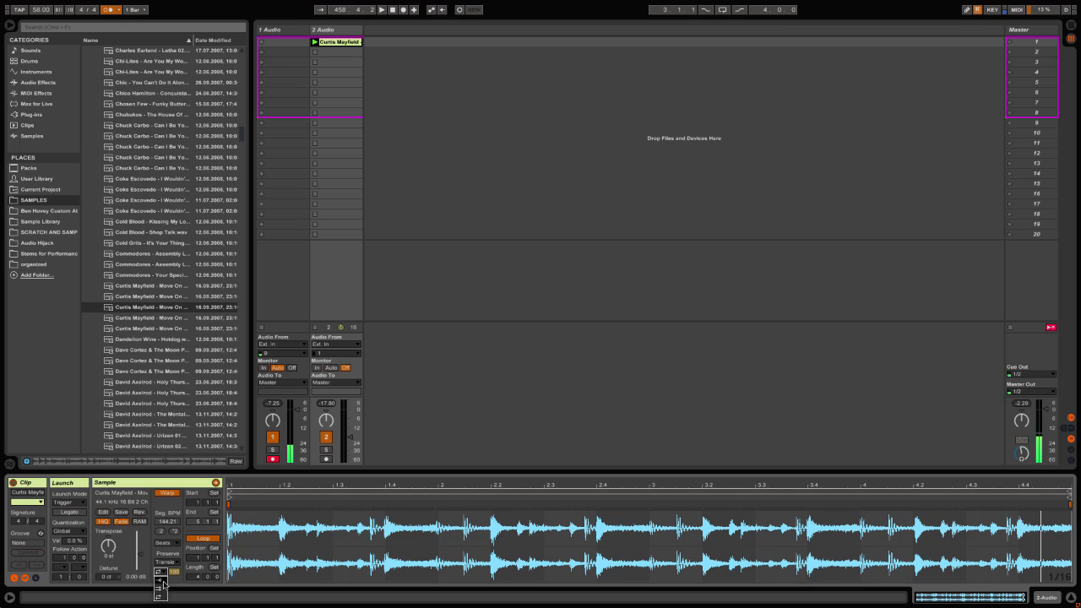
pyautogui.click(162, 583)
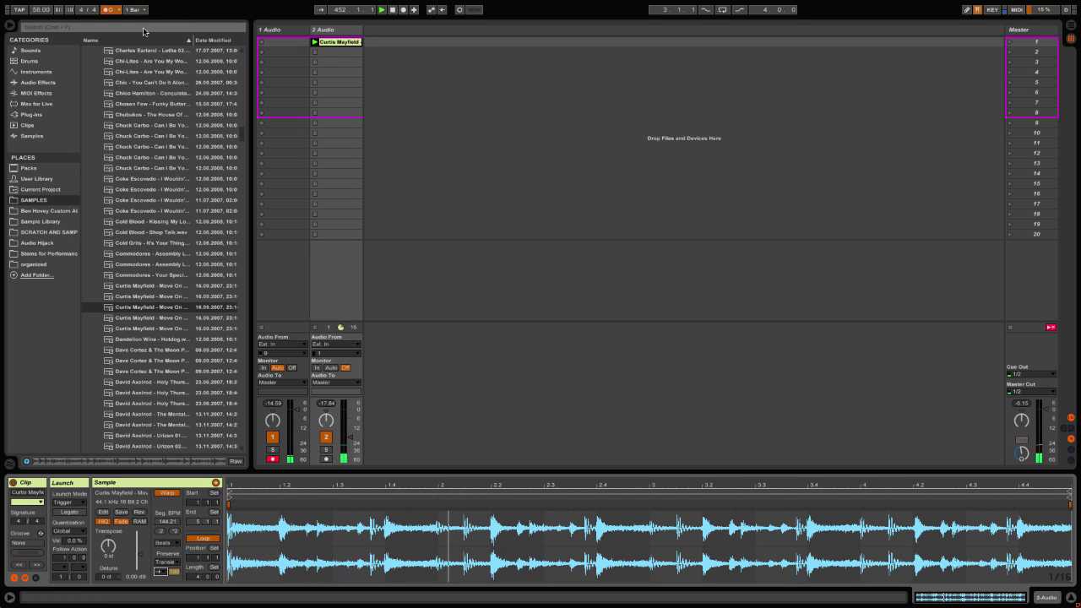
pyautogui.moveTo(41, 10); pyautogui.dragTo(40, 2)
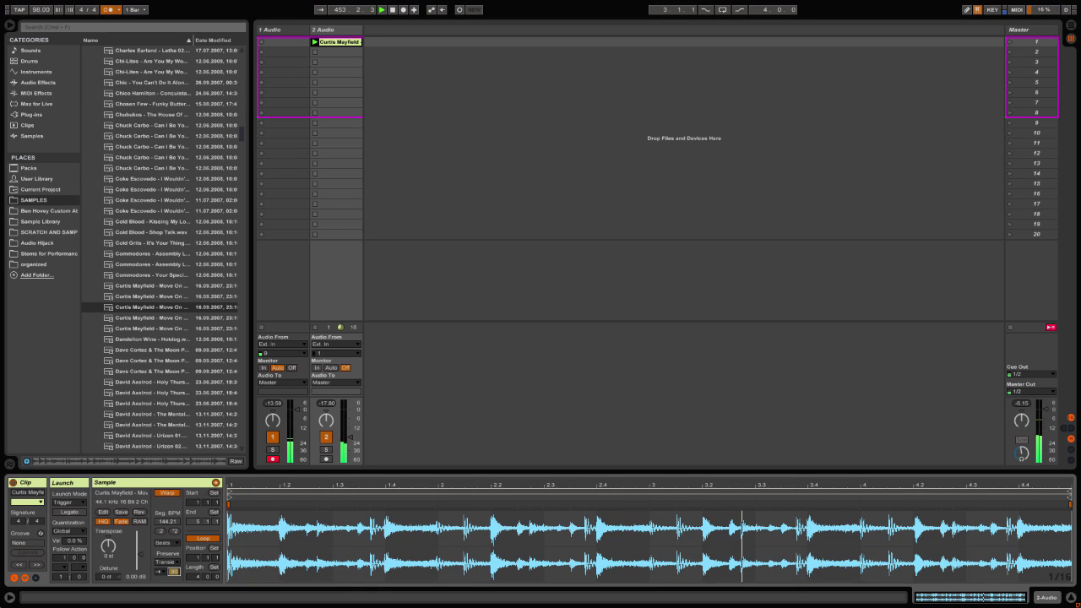
# Step: Lower the clip's transient envelope and raise the 2 Audio track volume to about -6.3 dB
pyautogui.moveTo(173, 570); pyautogui.dragTo(173, 575)
pyautogui.moveTo(347, 458); pyautogui.dragTo(347, 441)
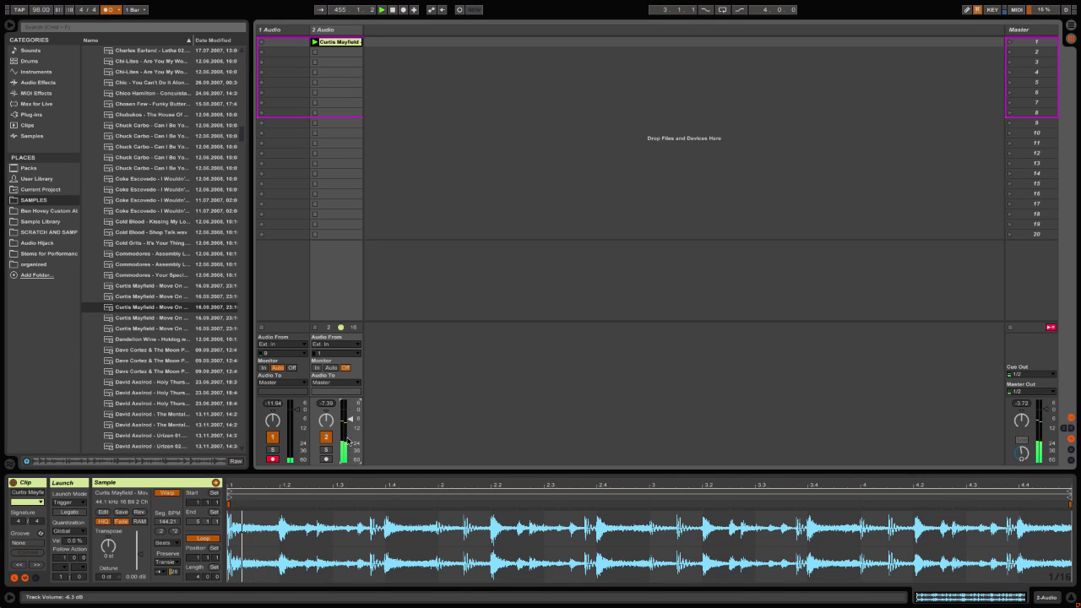
pyautogui.moveTo(172, 574); pyautogui.dragTo(172, 580)
# Step: Try the forward transient loop mode on the clip and set it to back-and-forth looping
pyautogui.click(159, 572)
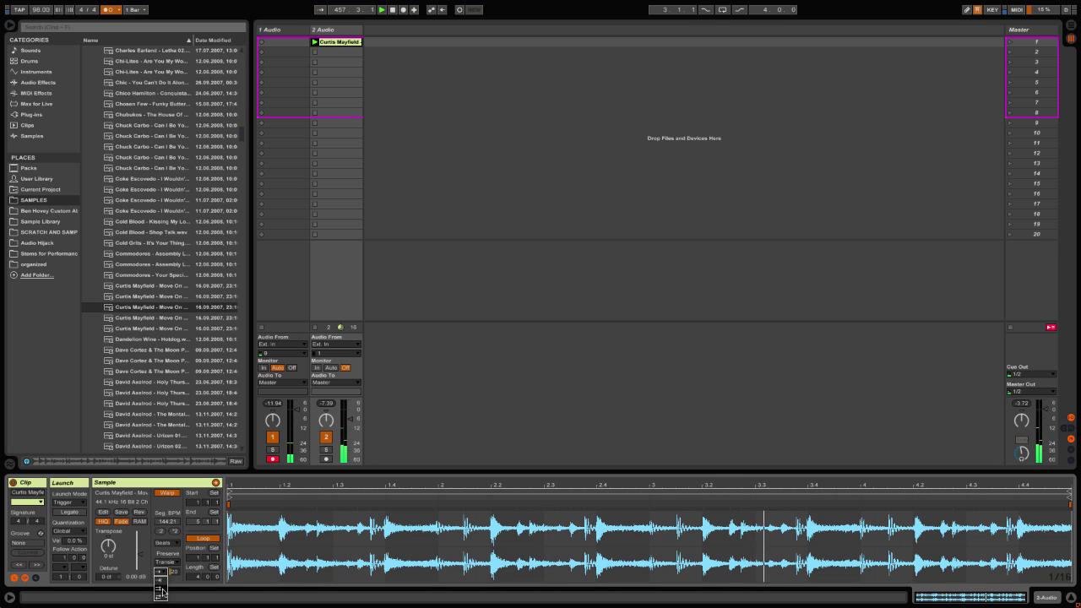
pyautogui.click(161, 592)
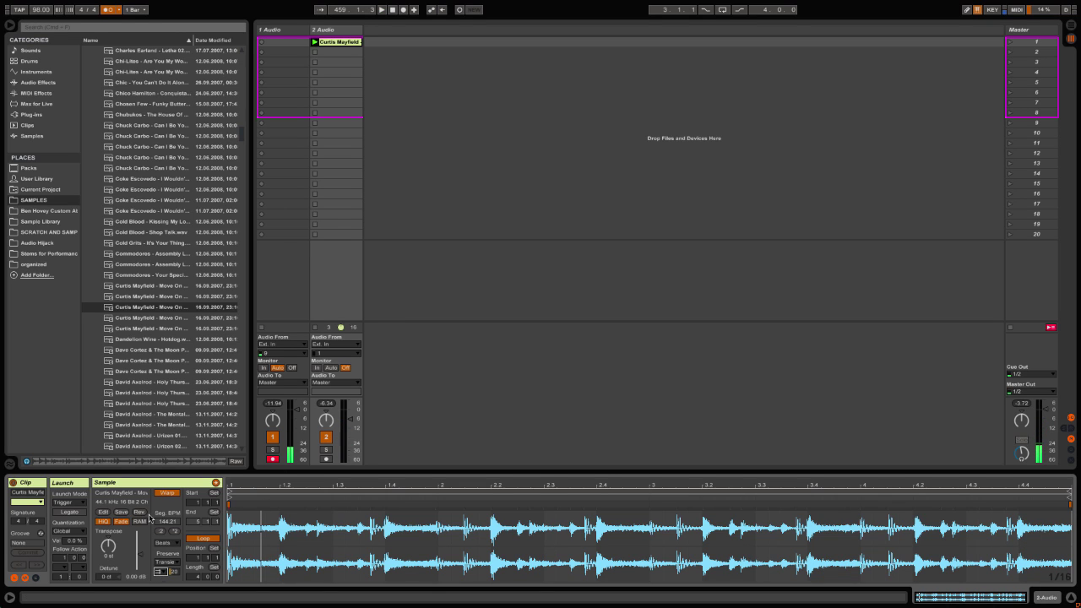
pyautogui.click(159, 574)
pyautogui.click(158, 598)
# Step: Audition two David Axelrod samples in the browser and raise the song tempo to 110 BPM
pyautogui.scroll(-2, 191, 385)
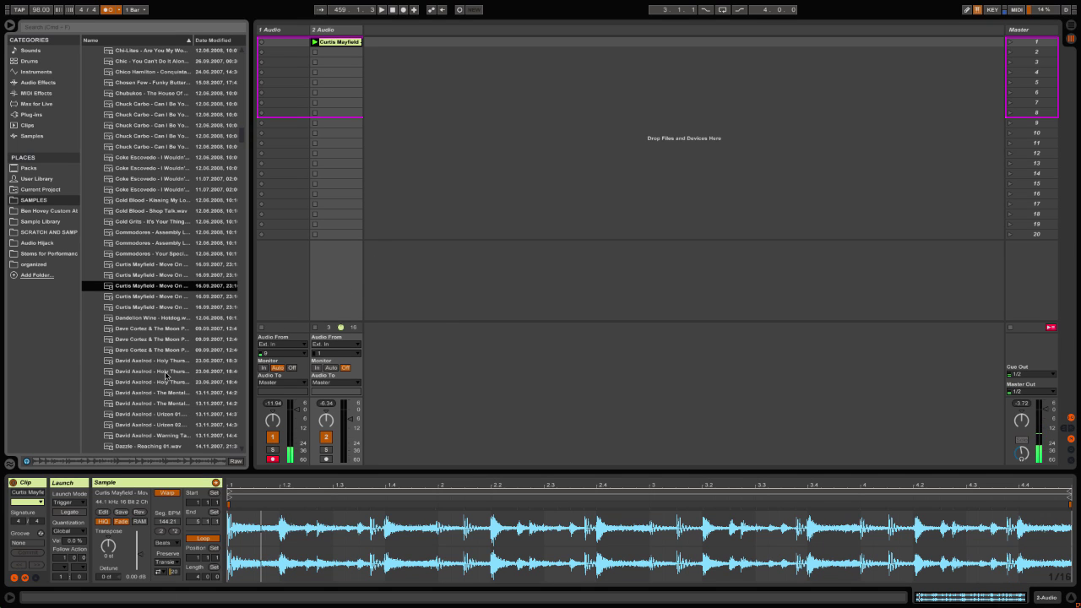
pyautogui.click(167, 372)
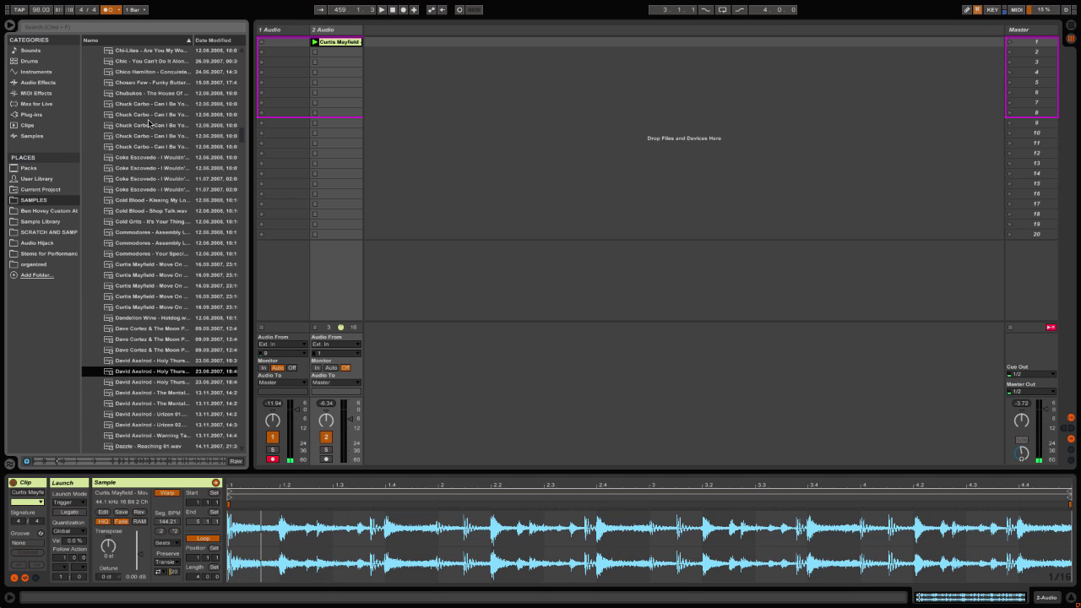
pyautogui.click(164, 426)
pyautogui.moveTo(40, 9); pyautogui.dragTo(40, 1)
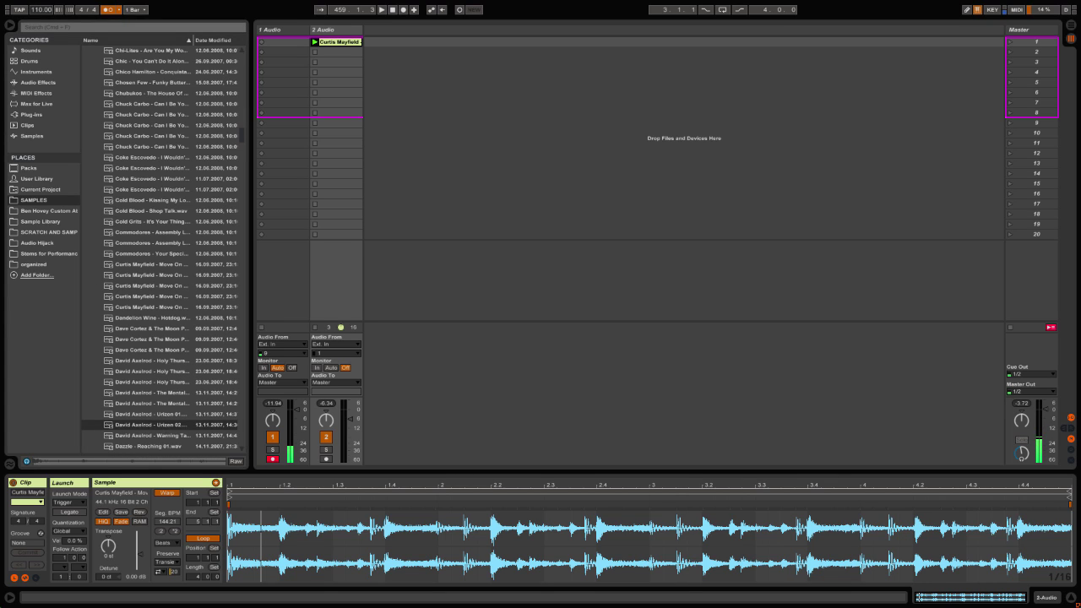
# Step: Move the selection among the clip slots of both audio tracks and back to the Curtis Mayfield clip
pyautogui.click(319, 53)
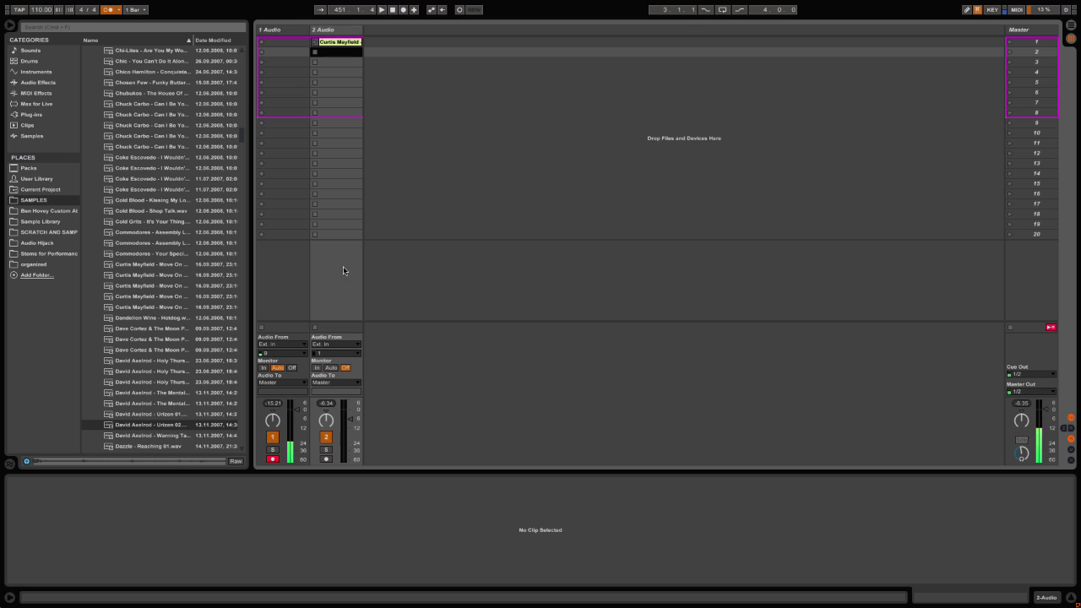
pyautogui.press('Down')
pyautogui.press('Down')
pyautogui.press('Up')
pyautogui.press('Up')
pyautogui.press('Up')
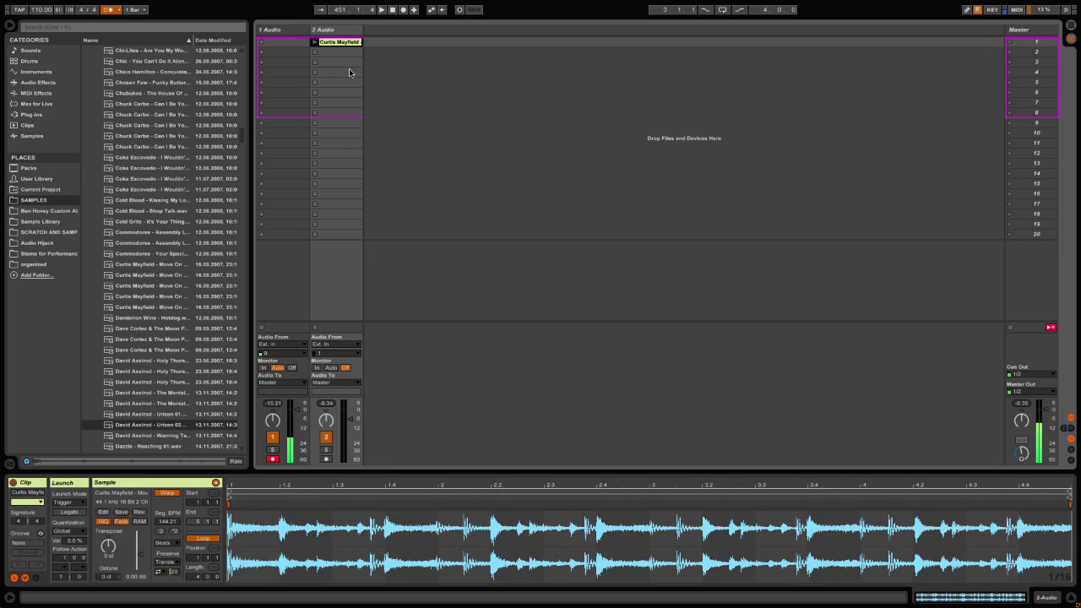
pyautogui.press('Down')
pyautogui.press('Down')
pyautogui.press('Down')
pyautogui.press('Left')
pyautogui.press('Right')
pyautogui.press('Up')
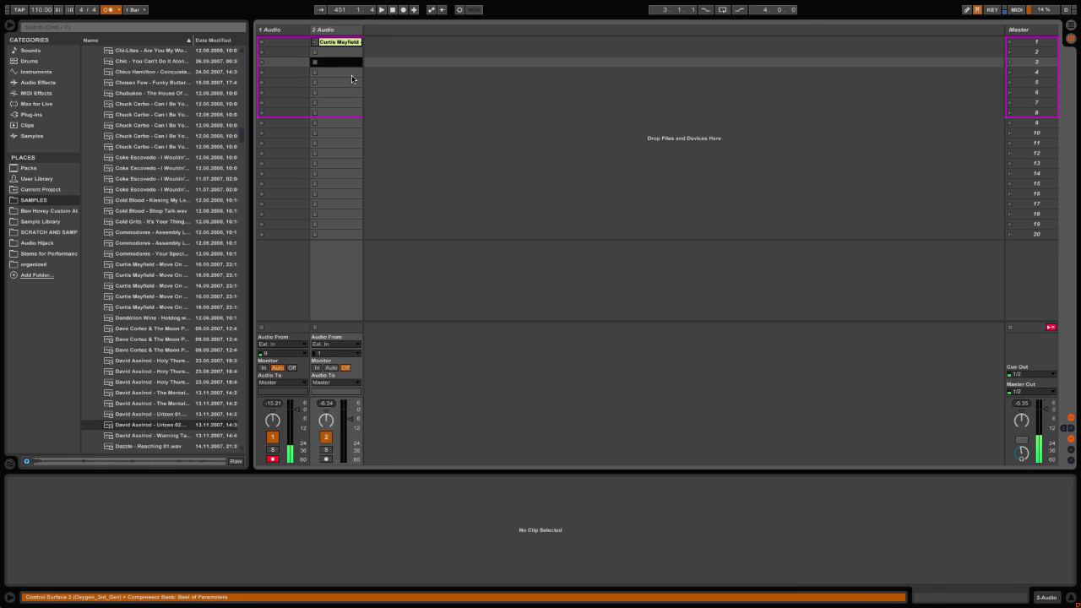
pyautogui.press('Left')
pyautogui.press('Right')
pyautogui.press('Up')
pyautogui.press('Up')
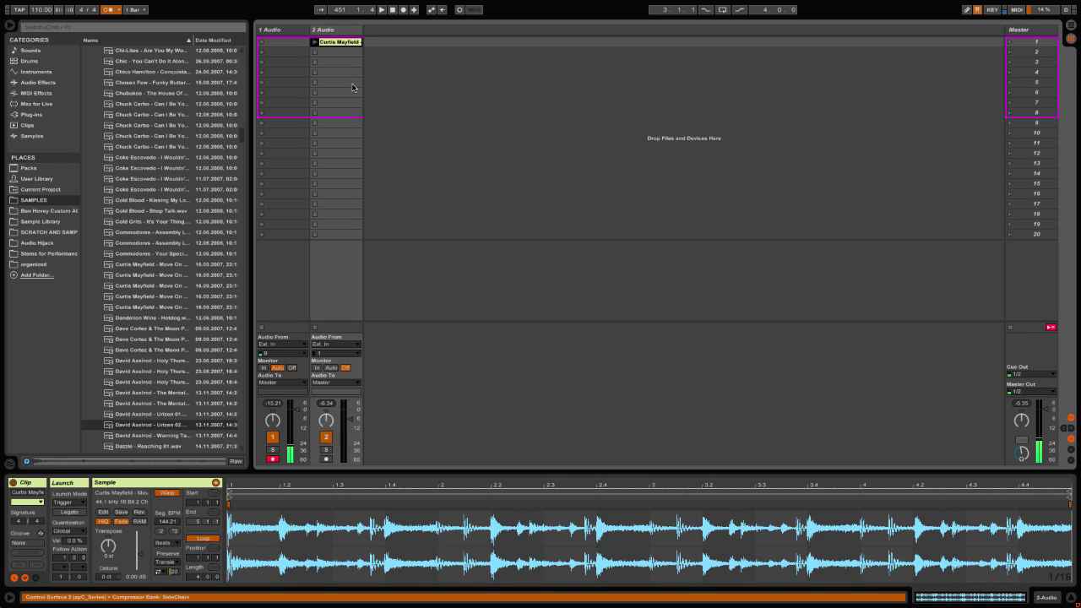
# Step: Audition Dazzle - Reaching 02.wav, place it in the second slot of the 2 Audio track and launch it
pyautogui.click(342, 54)
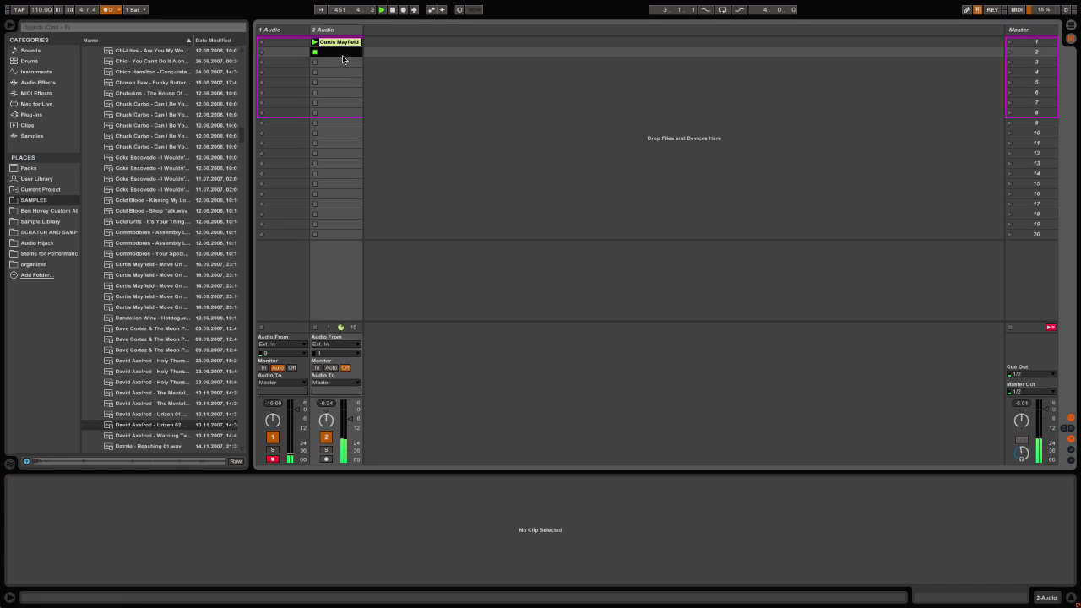
pyautogui.scroll(-3, 185, 372)
pyautogui.click(169, 382)
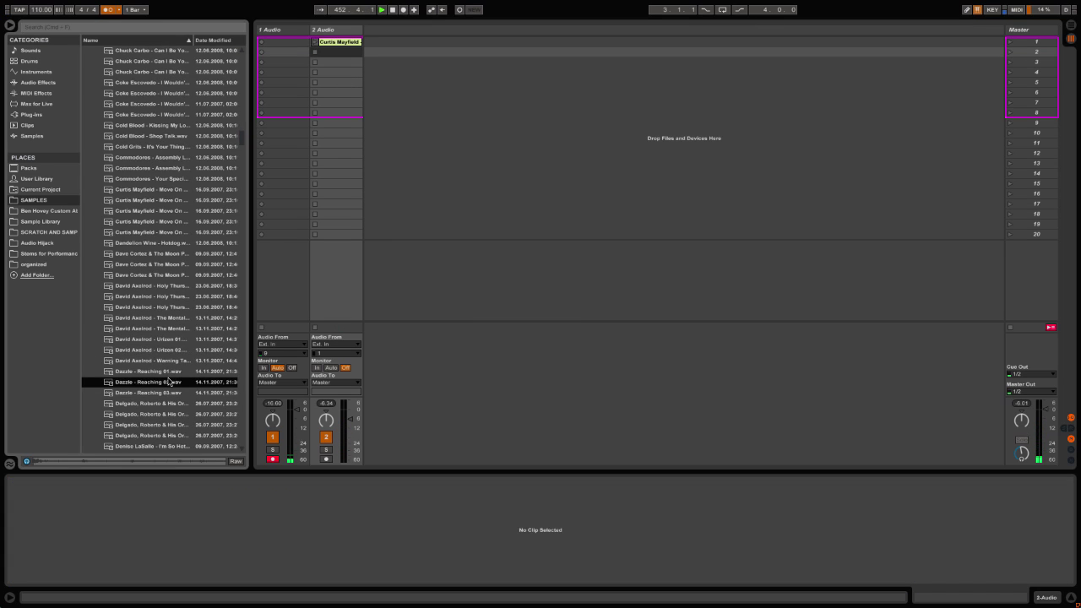
pyautogui.scroll(-2, 169, 382)
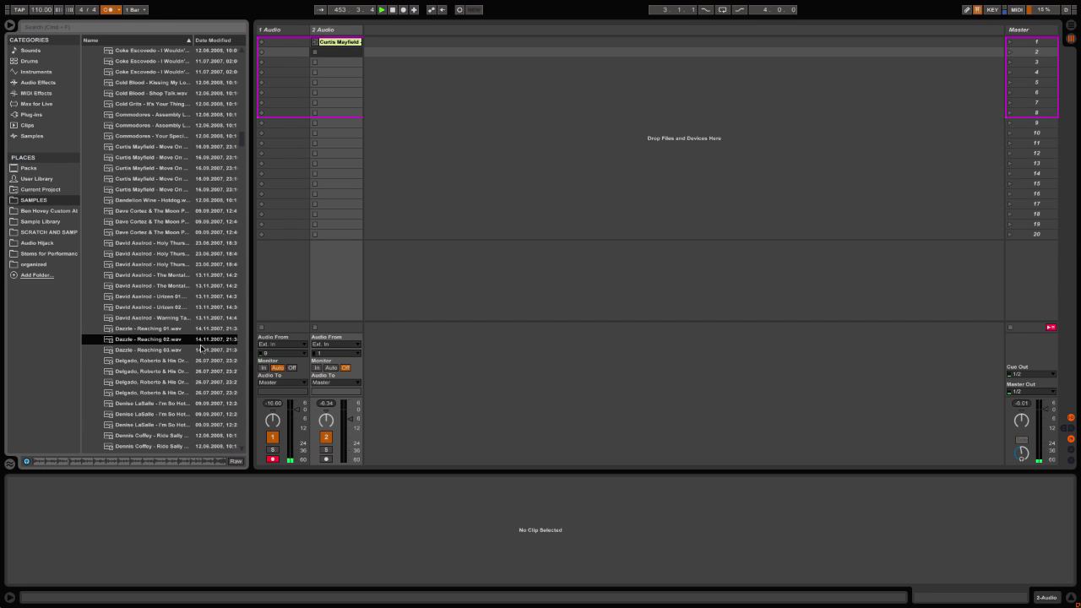
pyautogui.moveTo(131, 338); pyautogui.dragTo(342, 53)
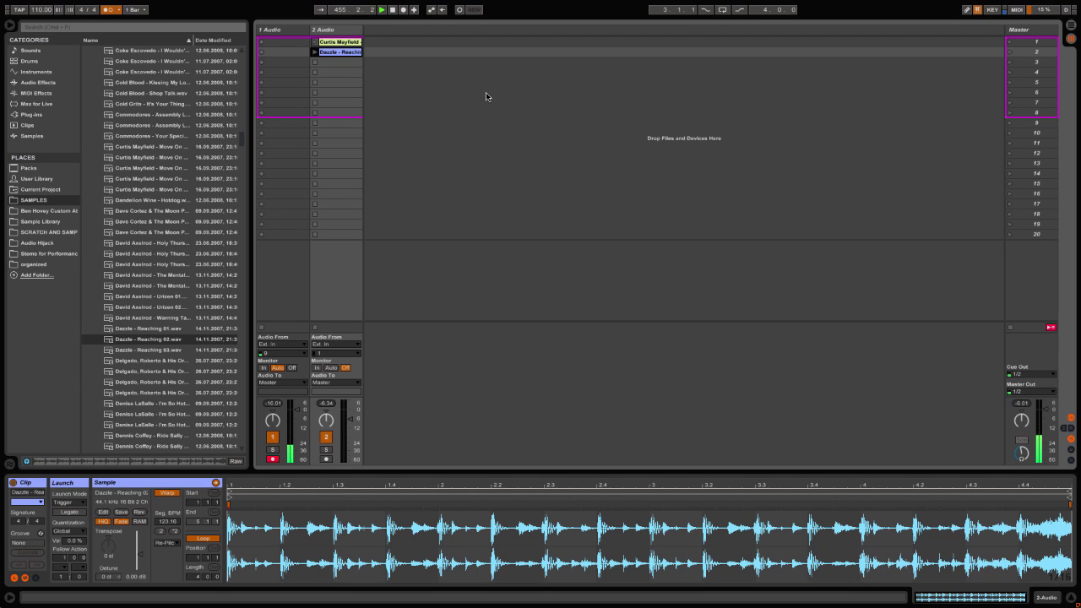
pyautogui.click(314, 51)
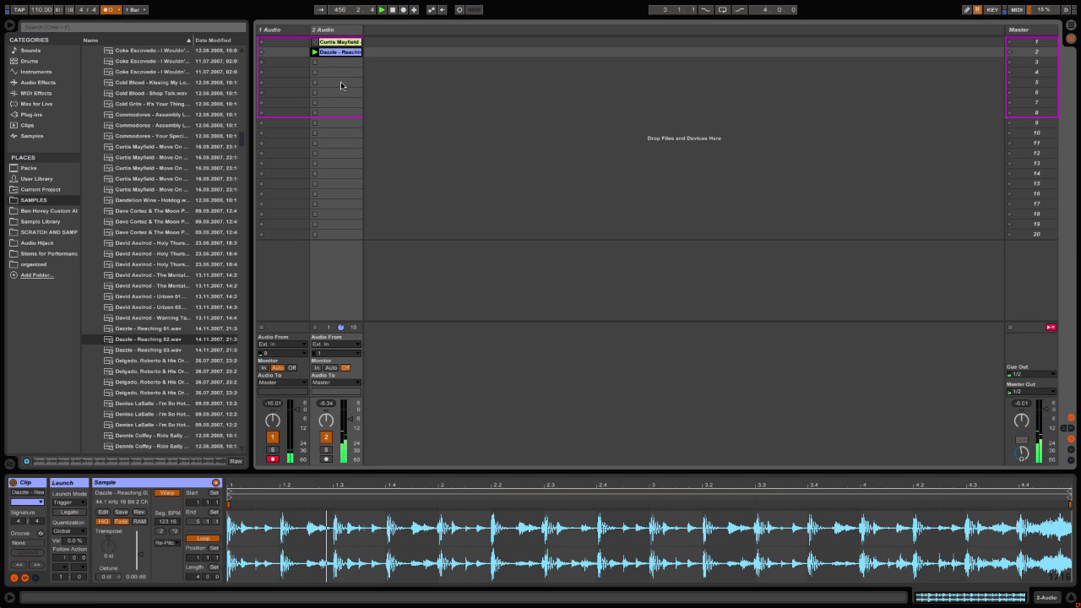
# Step: Switch between the Curtis Mayfield and Dazzle clips and recolor the Curtis Mayfield clip pale blue
pyautogui.press('Up')
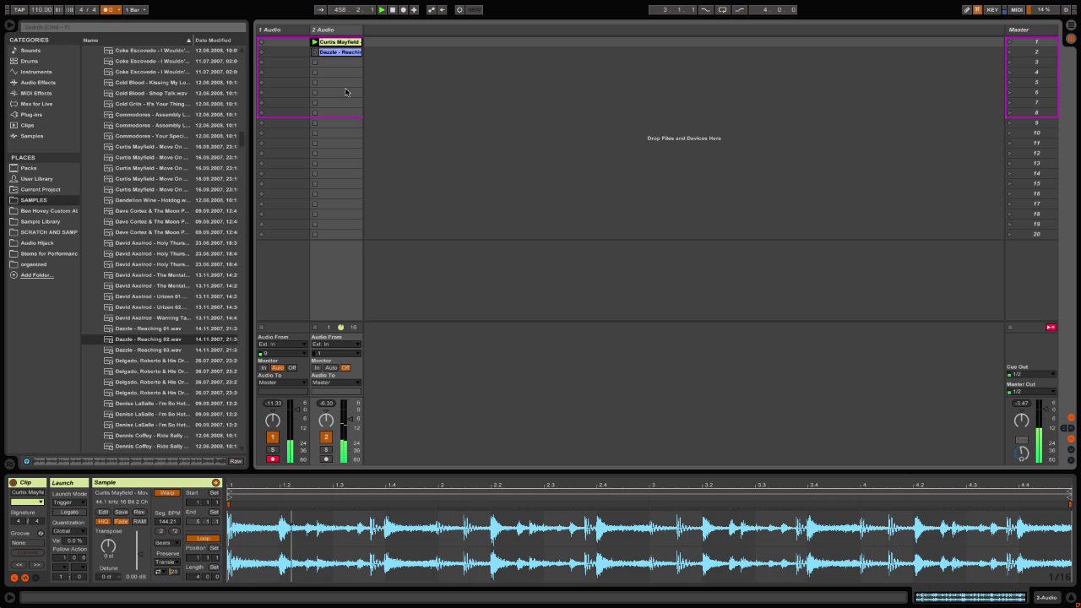
pyautogui.press('Down')
pyautogui.press('Up')
pyautogui.click(148, 487)
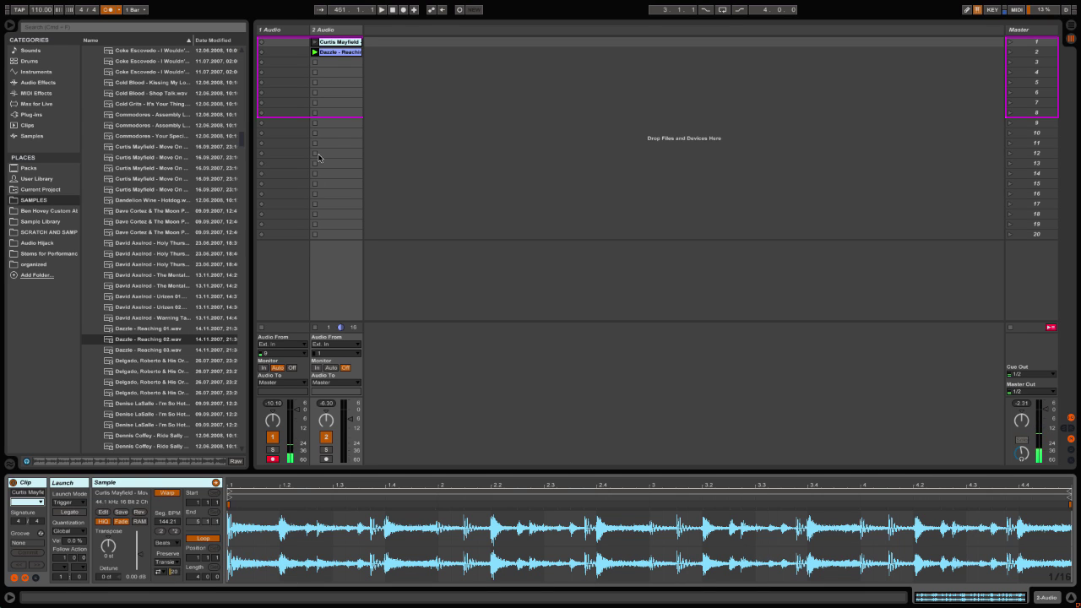
# Step: Try 1/4 launch quantization on the Dazzle clip and set the global quantization to 1/8
pyautogui.press('Down')
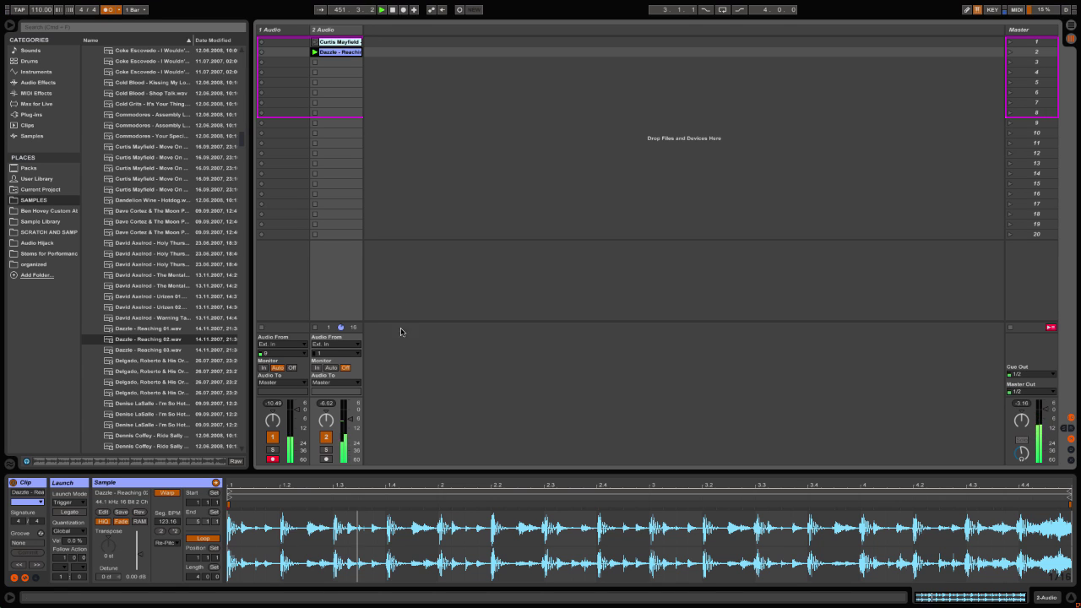
pyautogui.press('Down')
pyautogui.click(346, 53)
pyautogui.click(142, 11)
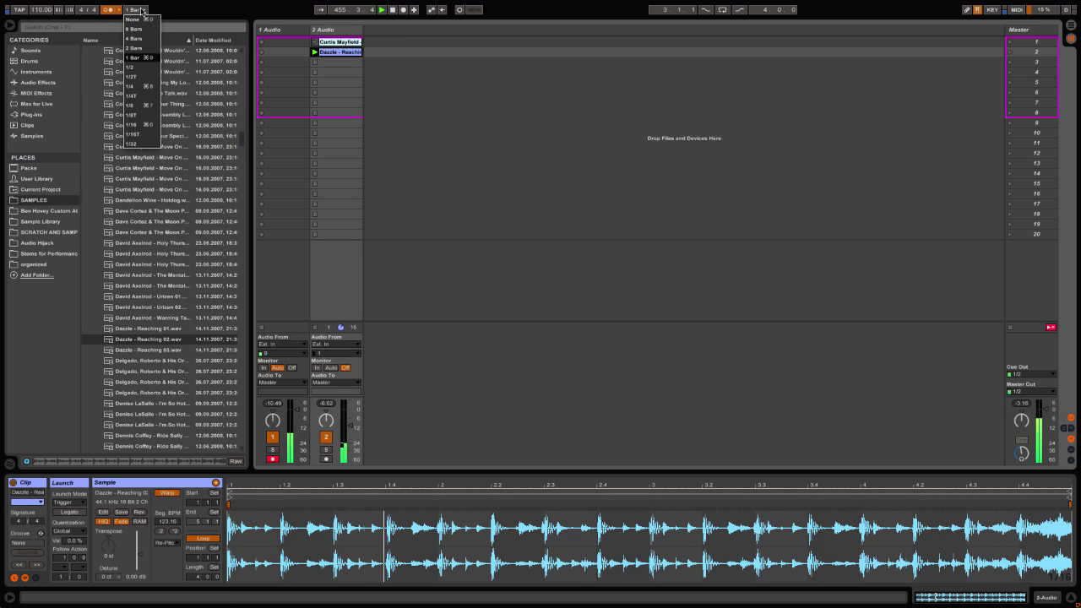
pyautogui.click(140, 93)
pyautogui.click(314, 52)
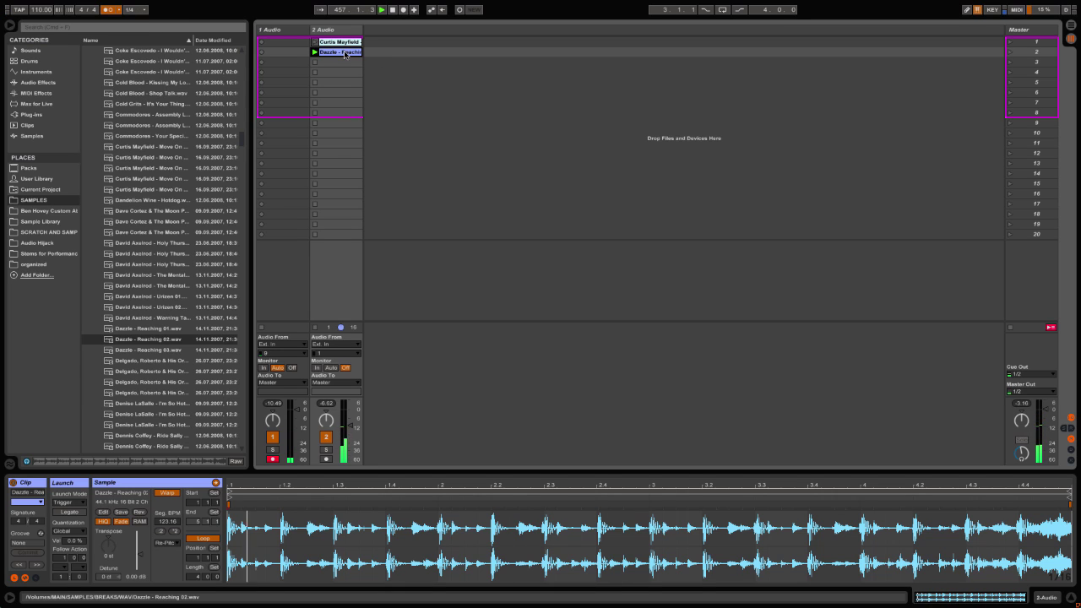
pyautogui.click(140, 11)
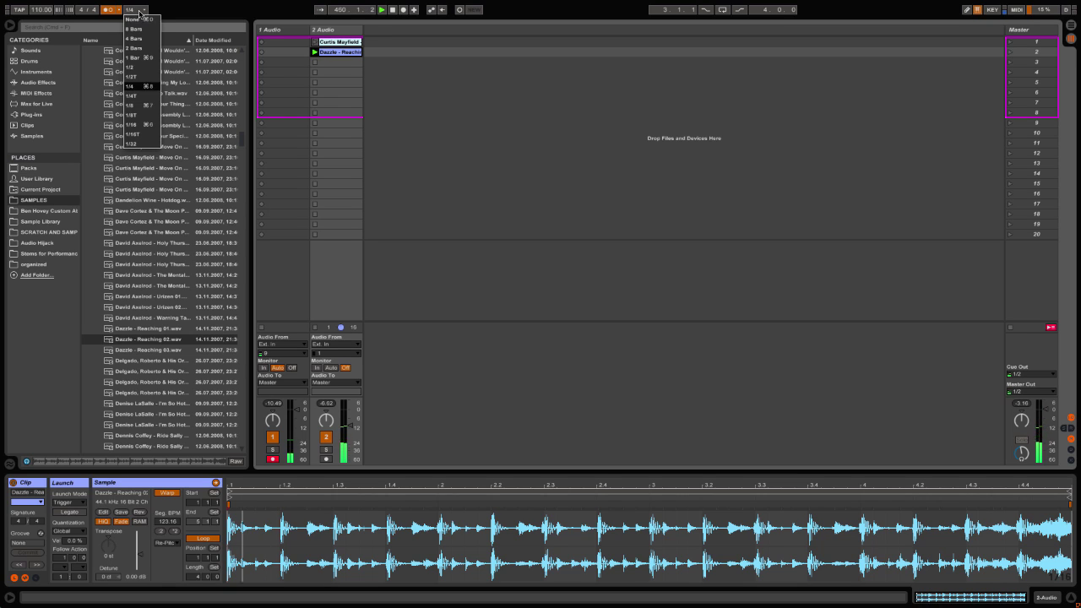
pyautogui.click(139, 105)
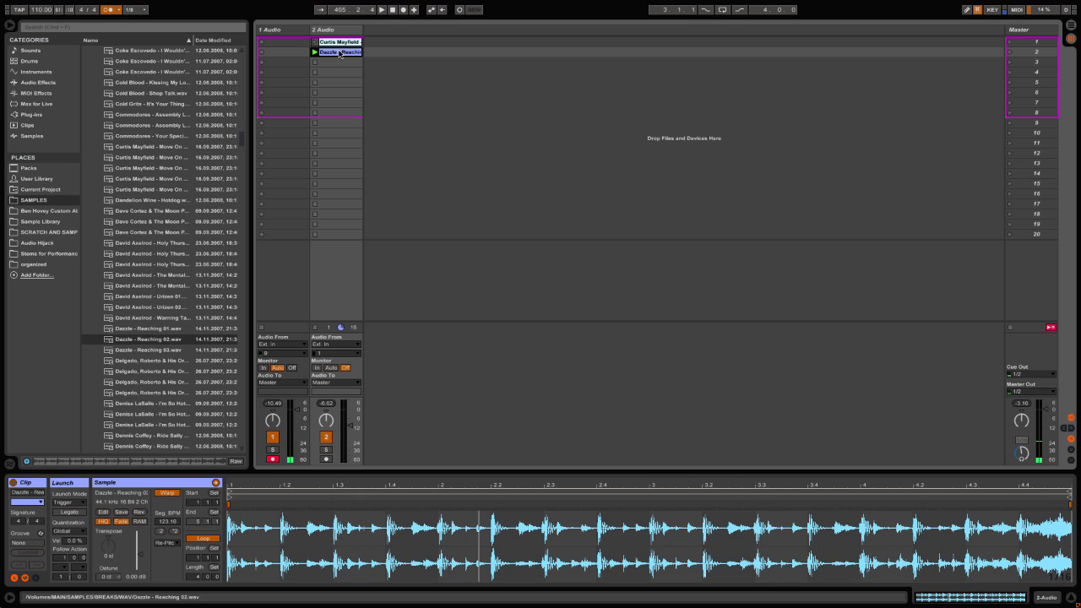
# Step: Set the Dazzle clip's launch mode to Gate, trigger it and turn off the metronome
pyautogui.click(70, 502)
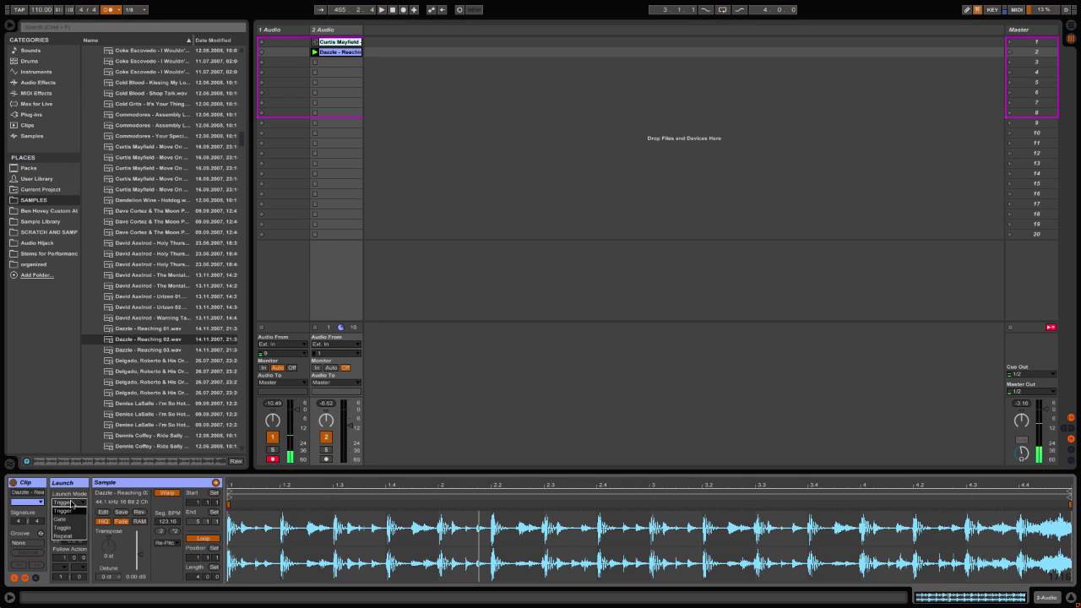
pyautogui.click(62, 519)
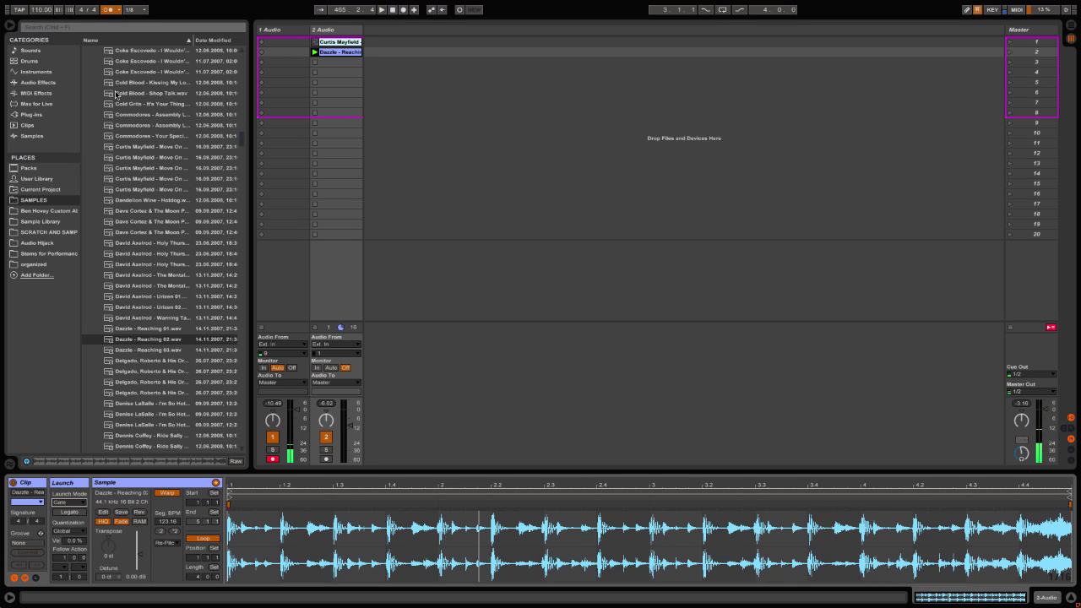
pyautogui.click(314, 51)
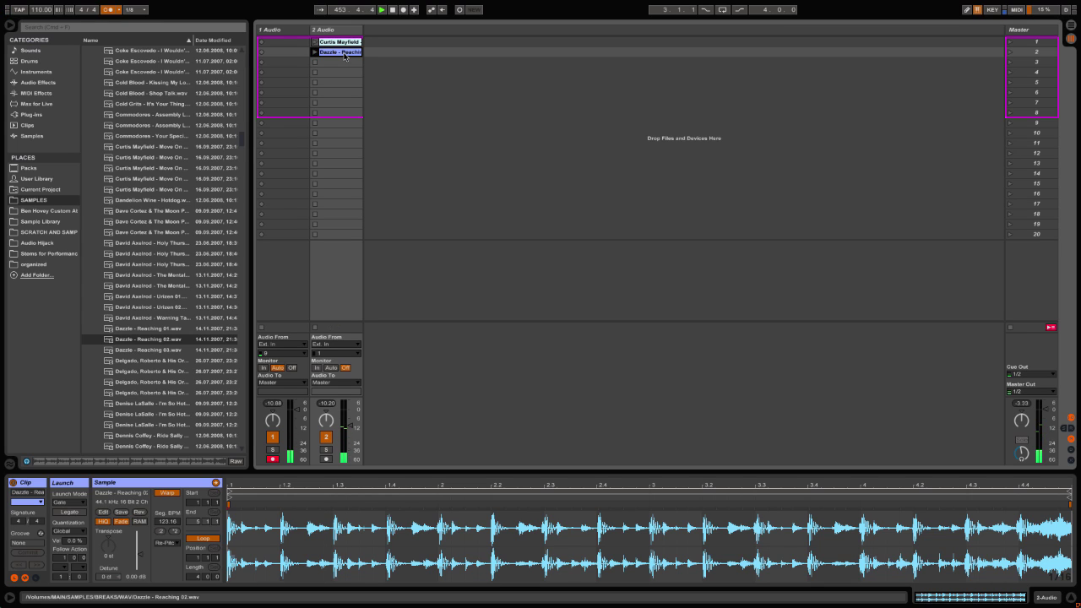
pyautogui.click(109, 10)
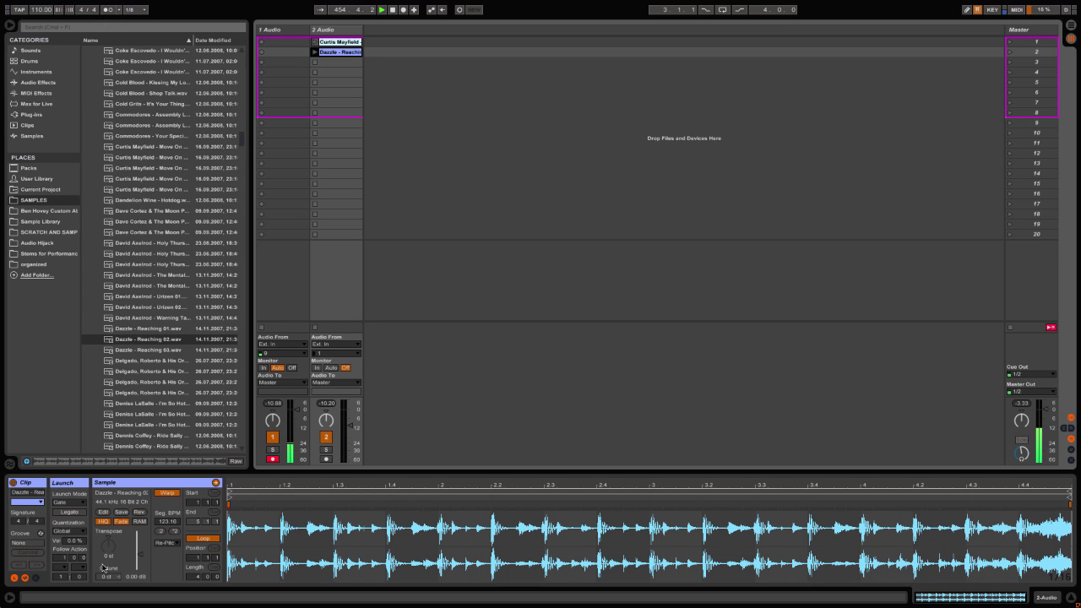
# Step: Try the Toggle launch mode on the Dazzle clip, and set the clip's launch mode to Repeat
pyautogui.click(79, 530)
pyautogui.click(66, 535)
pyautogui.click(72, 502)
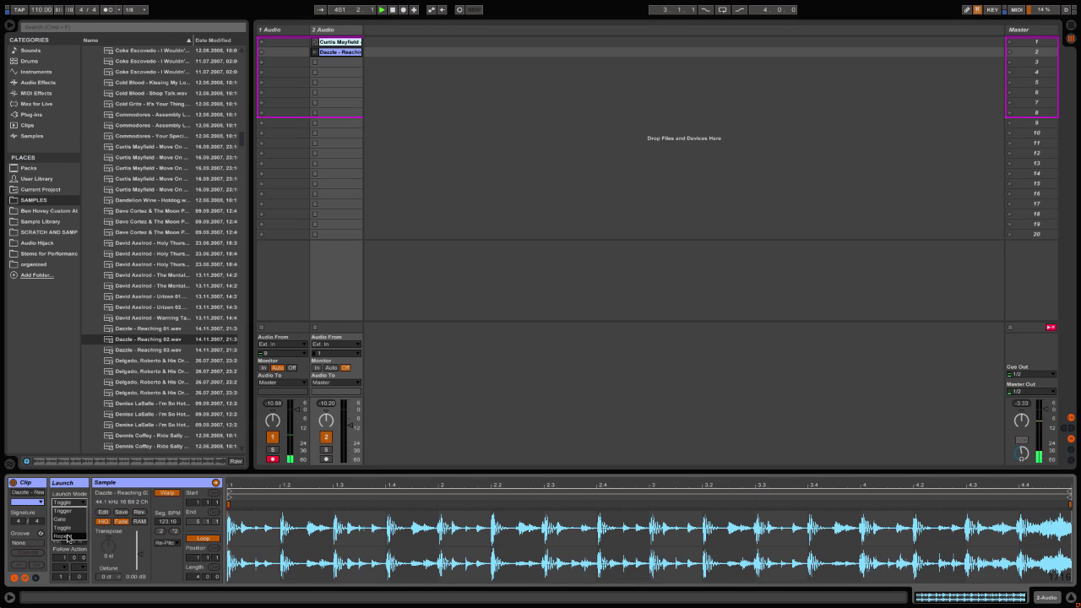
pyautogui.click(68, 537)
pyautogui.click(348, 54)
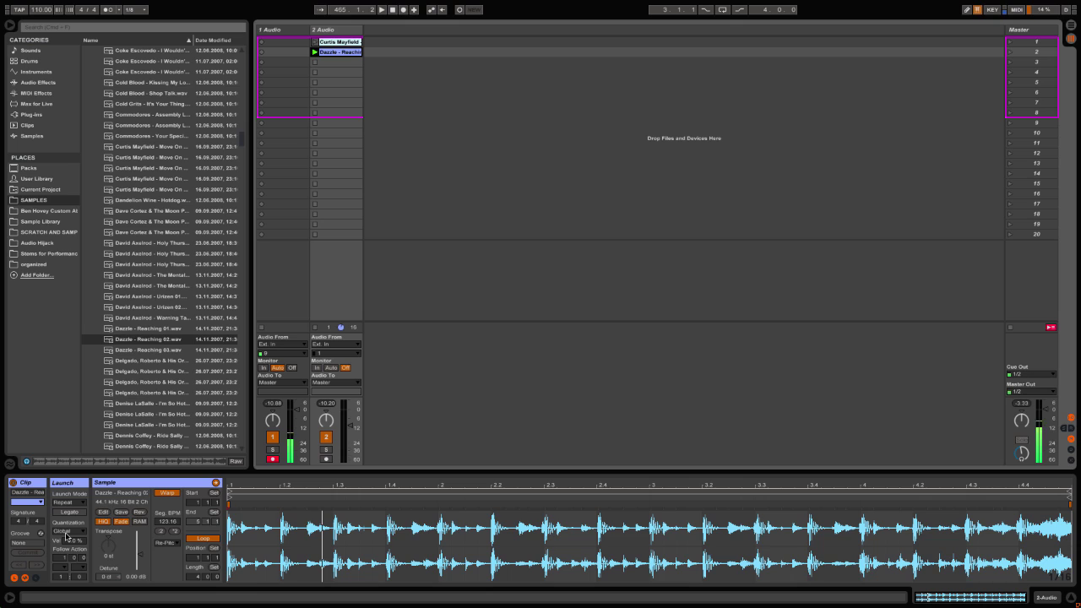
# Step: Set the global quantization to 1 Bar and duplicate the Dazzle clip into slots 3 to 6 of 2 Audio
pyautogui.click(143, 10)
pyautogui.click(145, 60)
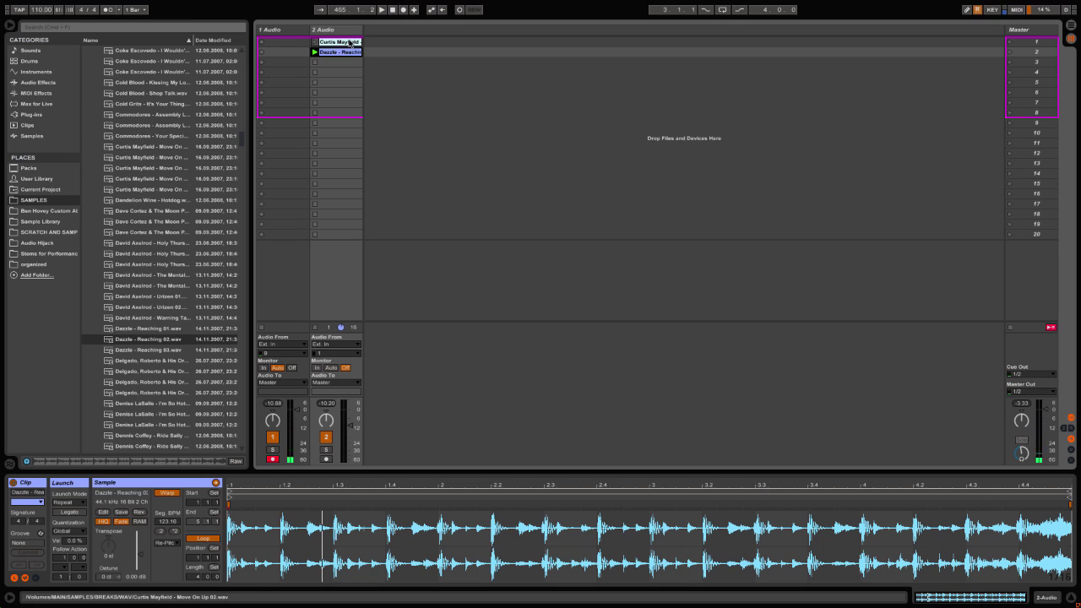
pyautogui.moveTo(348, 51); pyautogui.dragTo(347, 93)
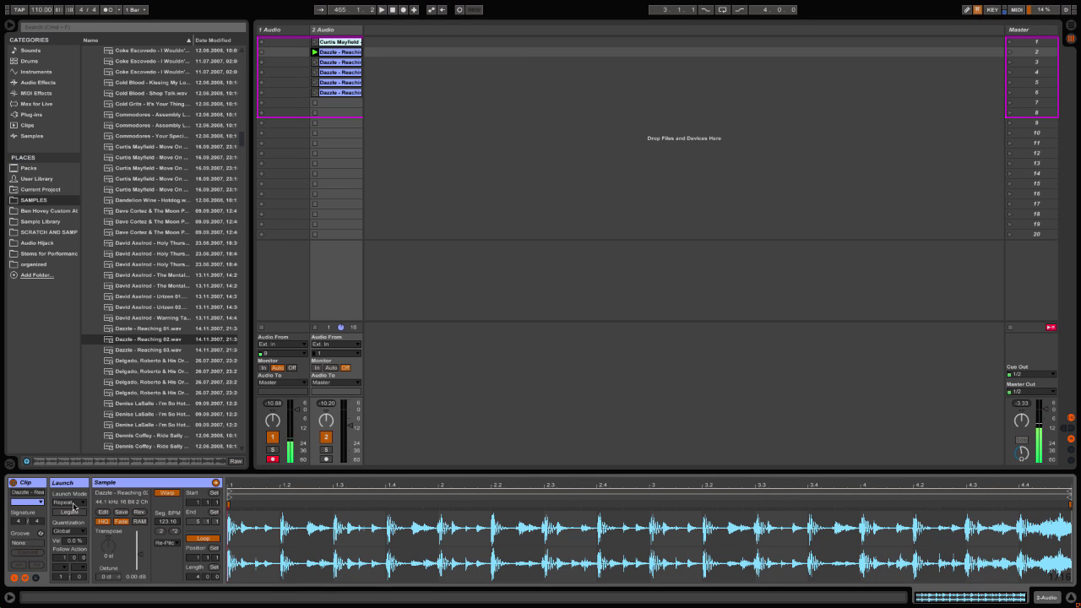
# Step: Check the launch settings of the Dazzle copies, together and one by one, in slots 3 to 6
pyautogui.click(342, 64)
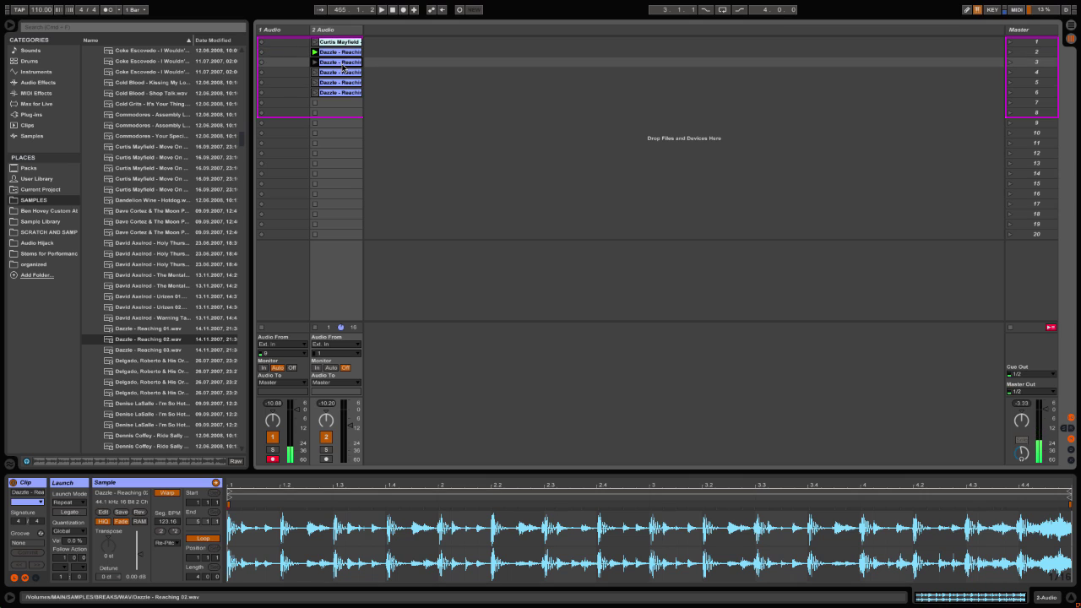
pyautogui.moveTo(348, 103); pyautogui.dragTo(351, 55)
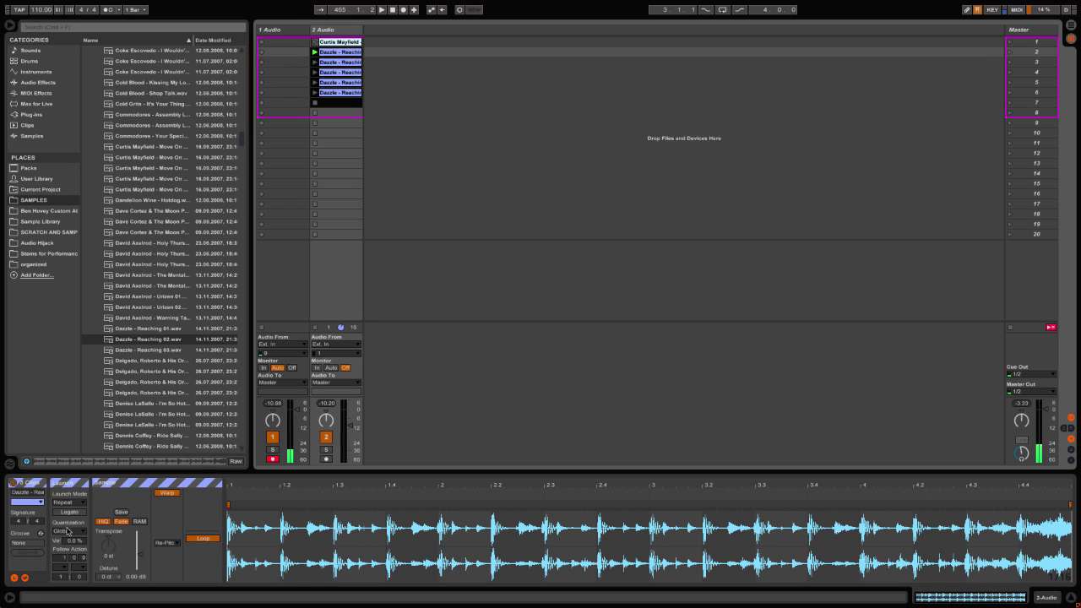
pyautogui.click(346, 63)
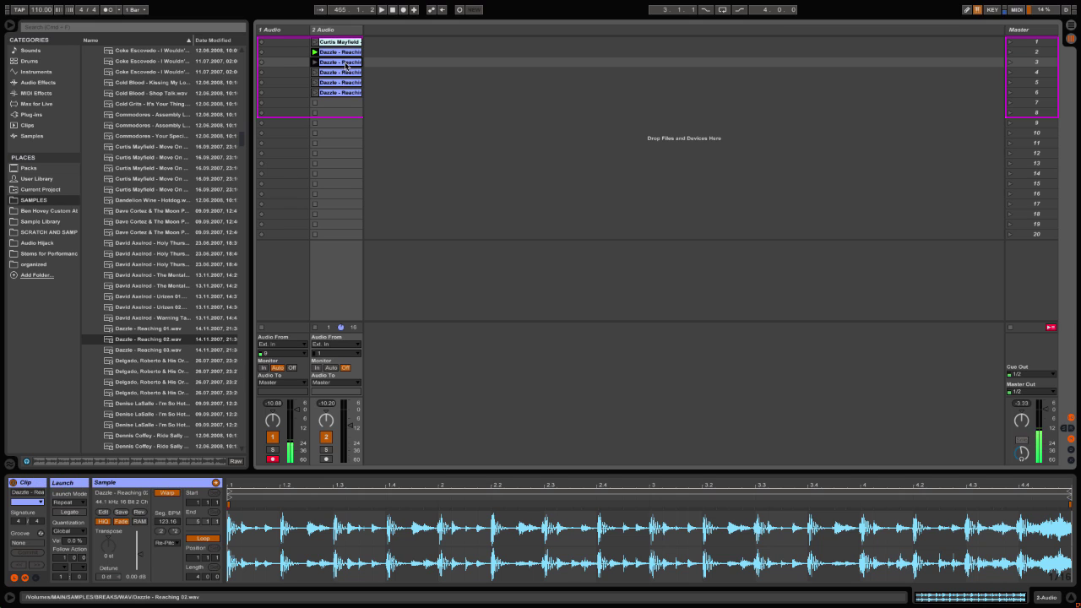
pyautogui.press('Down')
pyautogui.press('Up')
pyautogui.press('Down')
pyautogui.press('Down')
pyautogui.press('Down')
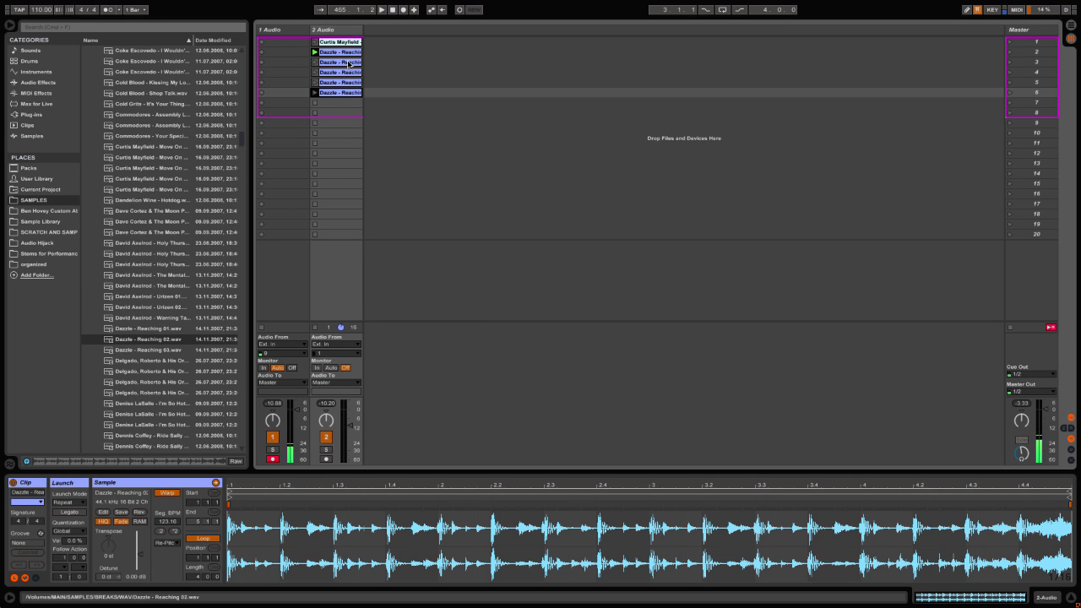
pyautogui.press('Up')
pyautogui.press('Up')
pyautogui.press('Up')
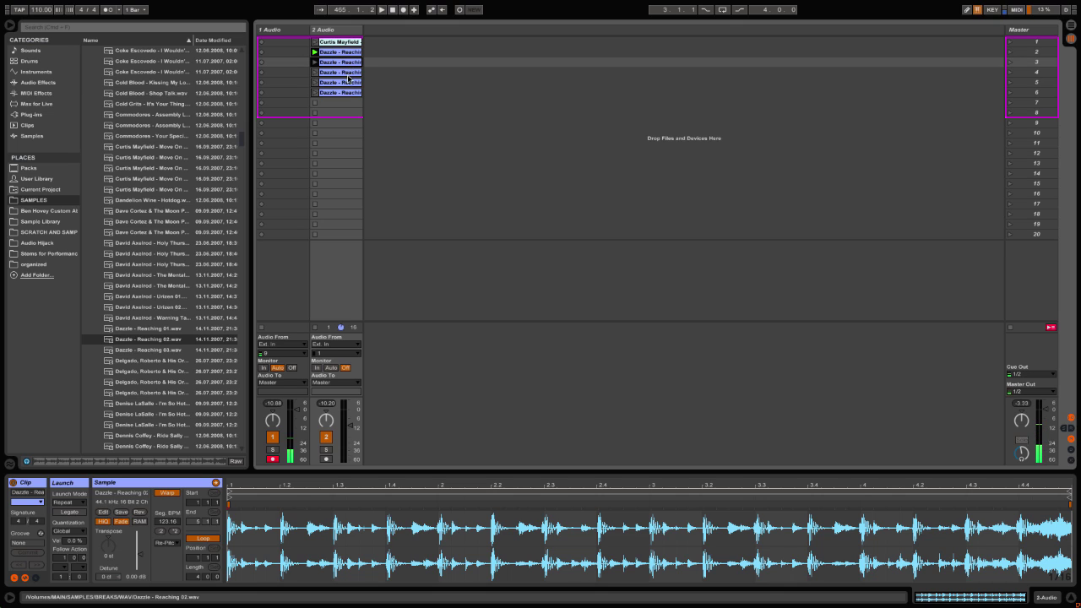
pyautogui.press('Down')
pyautogui.press('Up')
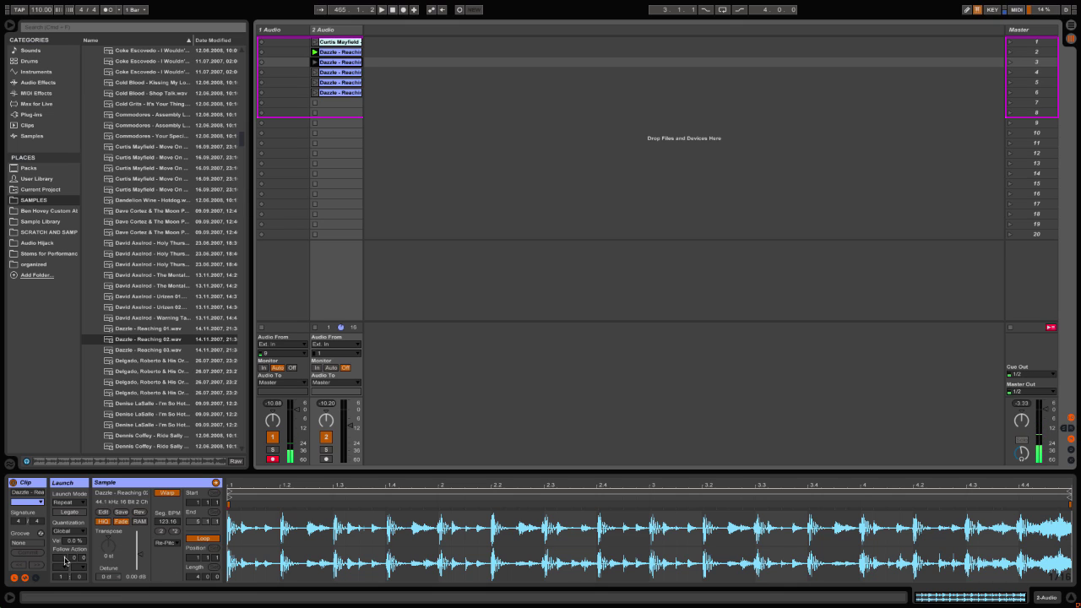
# Step: Set the clip launch quantization to 1/4 for the Dazzle copy in slot 3 and 1/8 for slot 4
pyautogui.click(69, 530)
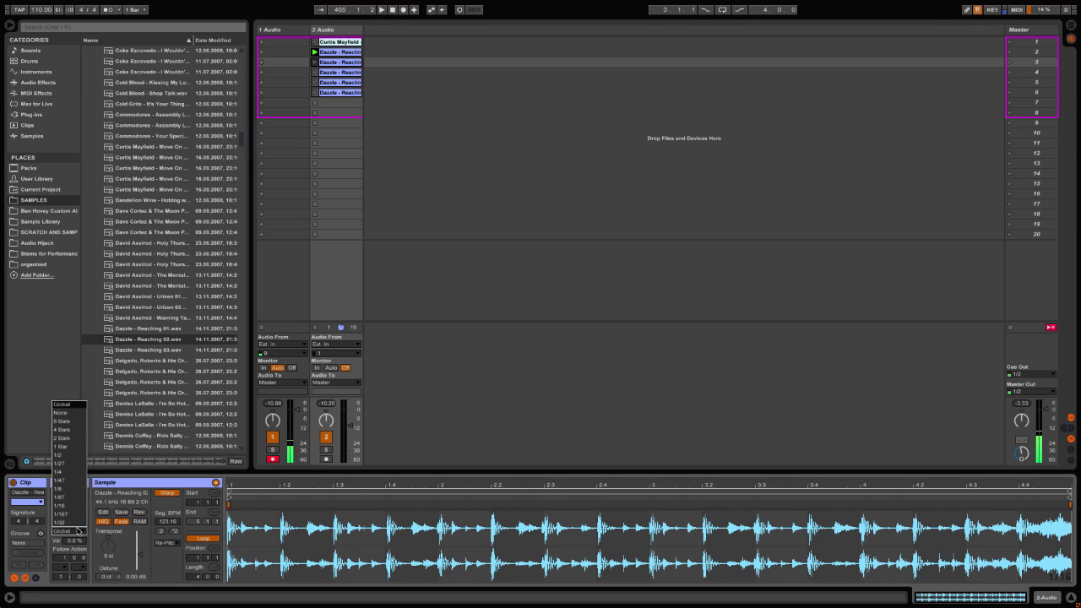
pyautogui.click(70, 472)
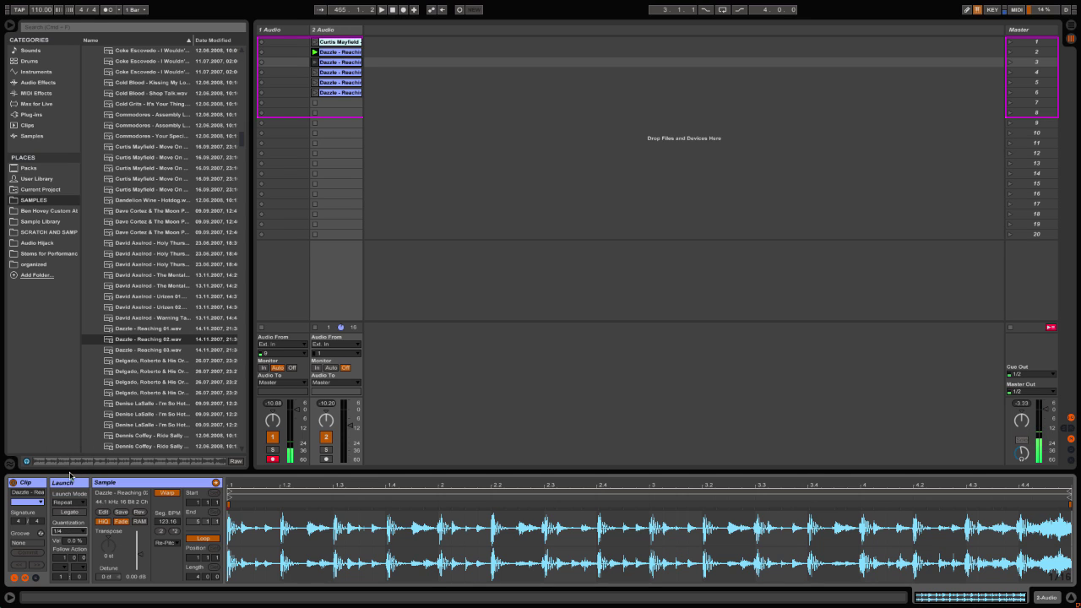
pyautogui.click(340, 72)
pyautogui.click(70, 532)
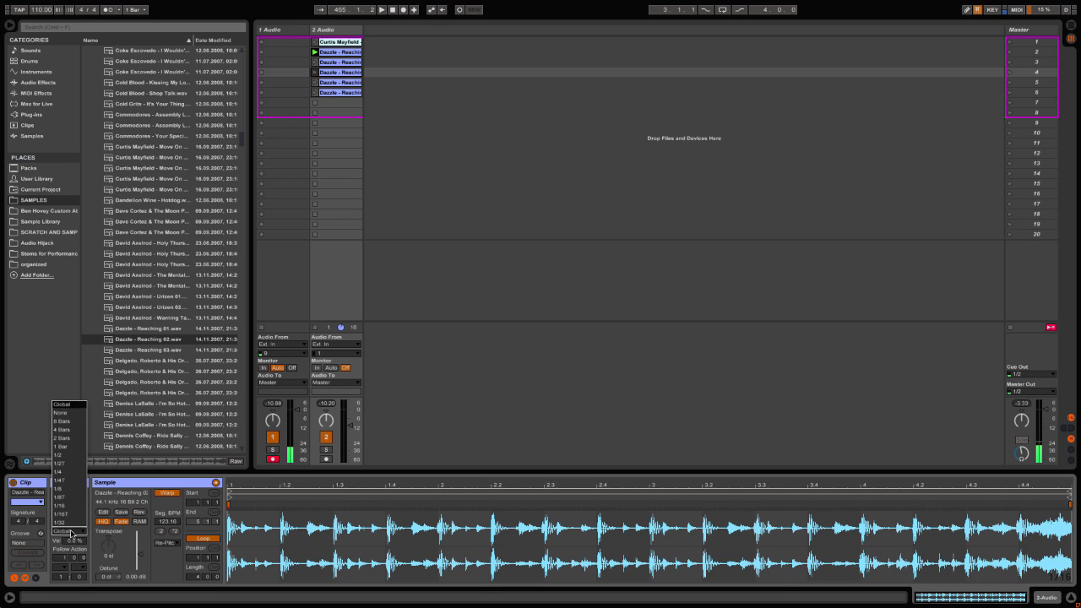
pyautogui.click(73, 493)
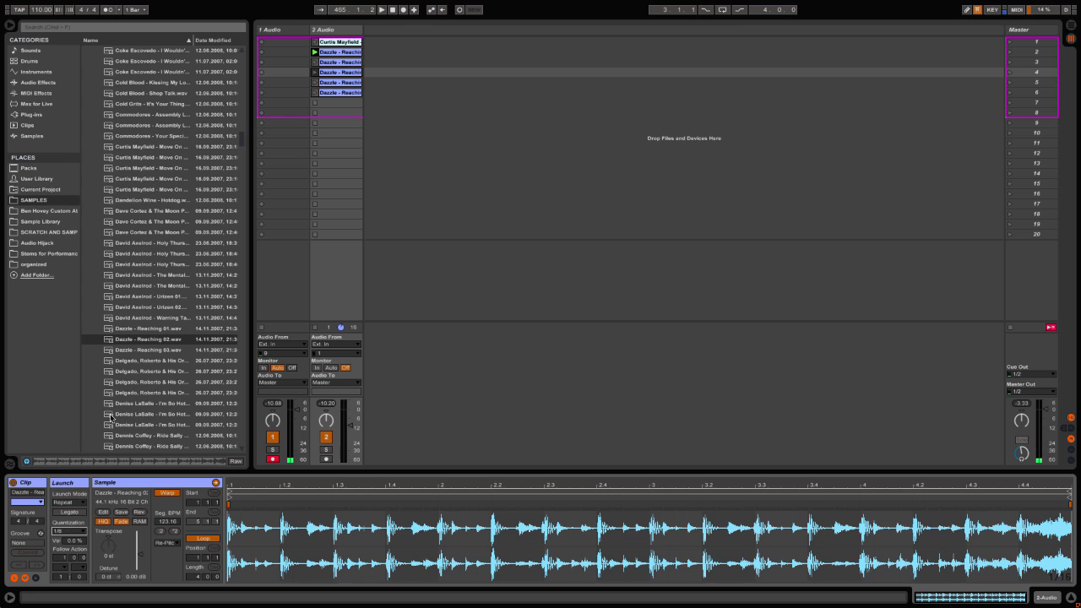
# Step: Give the Dazzle copy in slot 5 its own launch quantization and set the slot 6 copy to 1/32
pyautogui.click(340, 82)
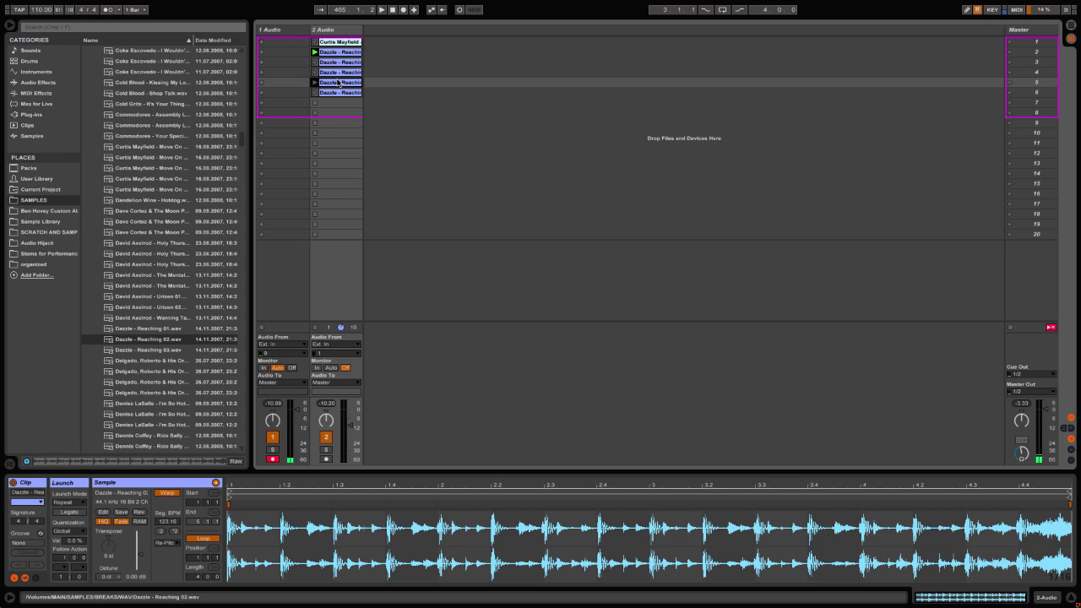
pyautogui.click(69, 533)
pyautogui.click(72, 512)
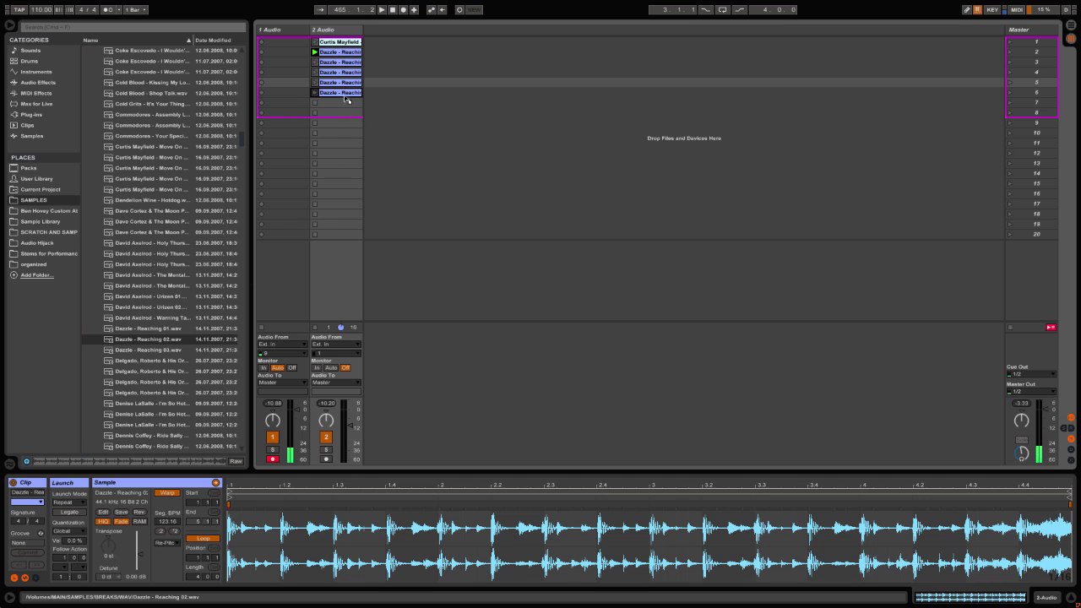
pyautogui.click(346, 94)
pyautogui.click(346, 94)
pyautogui.click(68, 532)
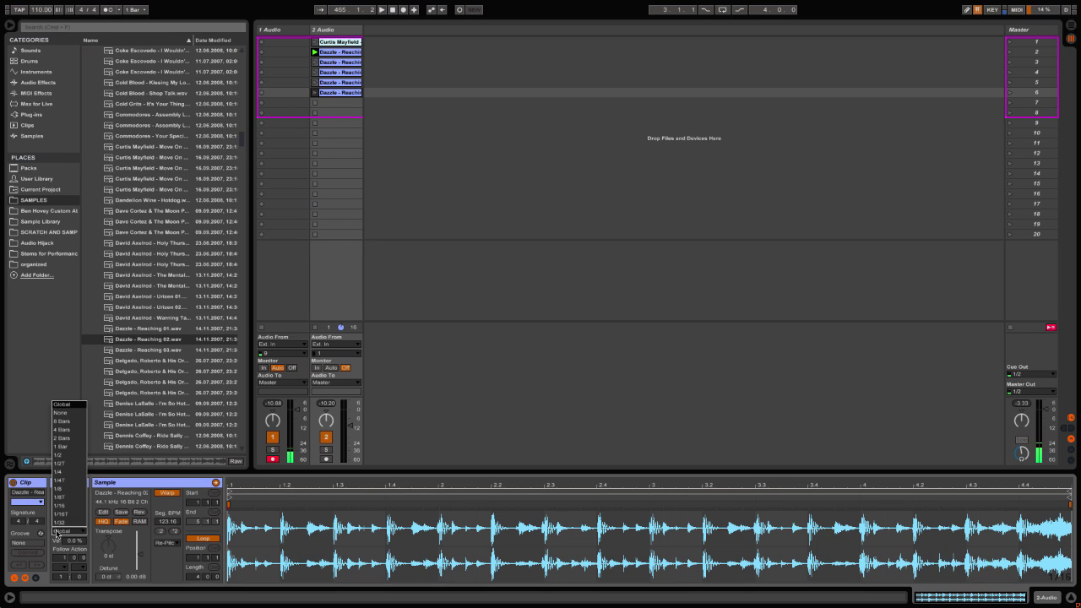
pyautogui.click(72, 523)
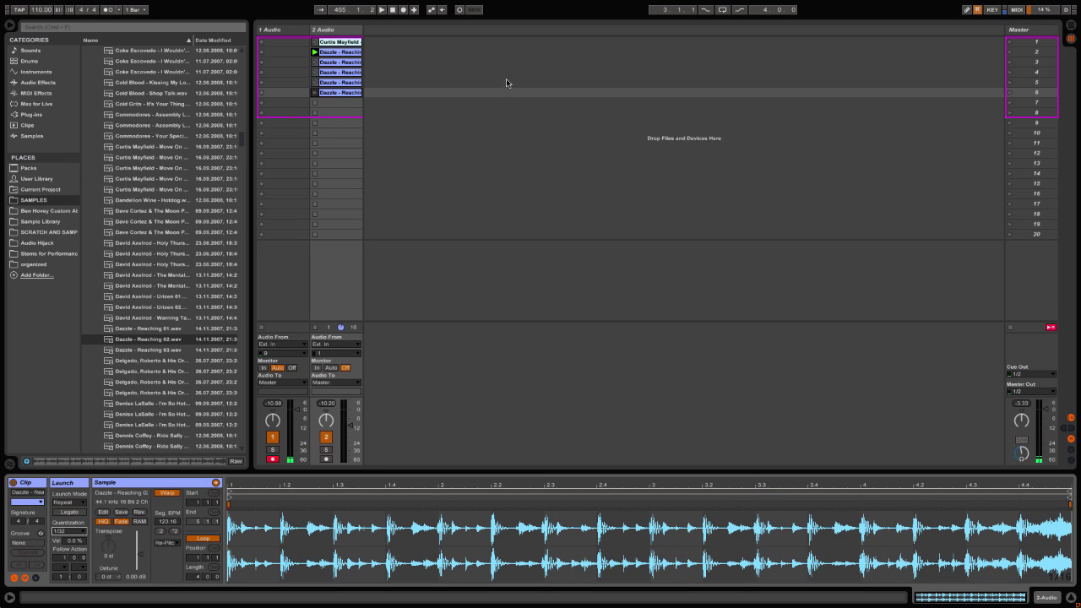
# Step: Trigger the Dazzle copies in turn to compare how Repeat mode sounds at their different quantization values
pyautogui.click(346, 63)
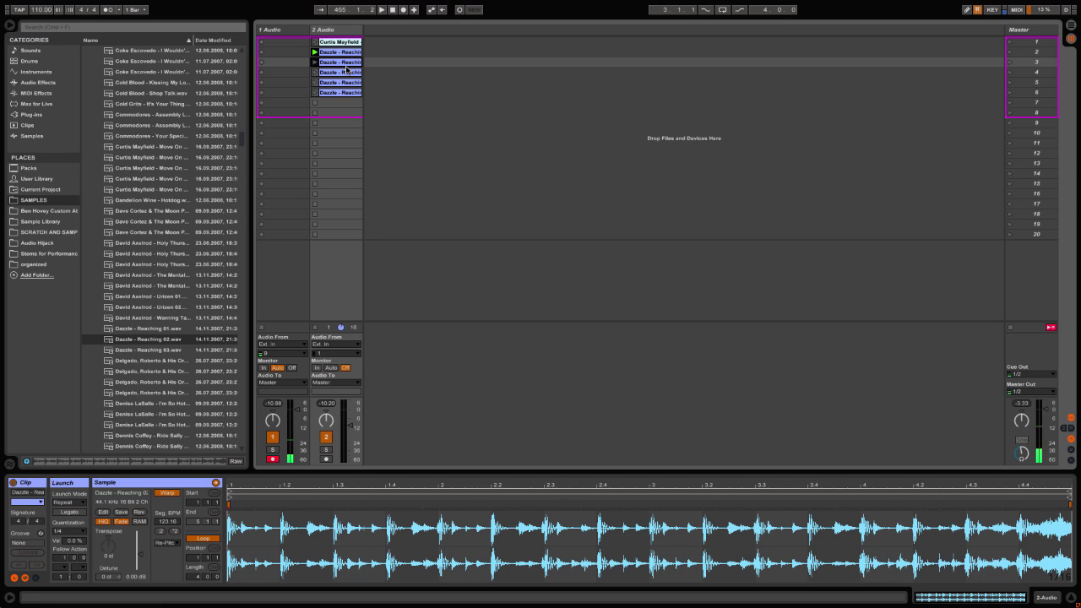
pyautogui.click(347, 70)
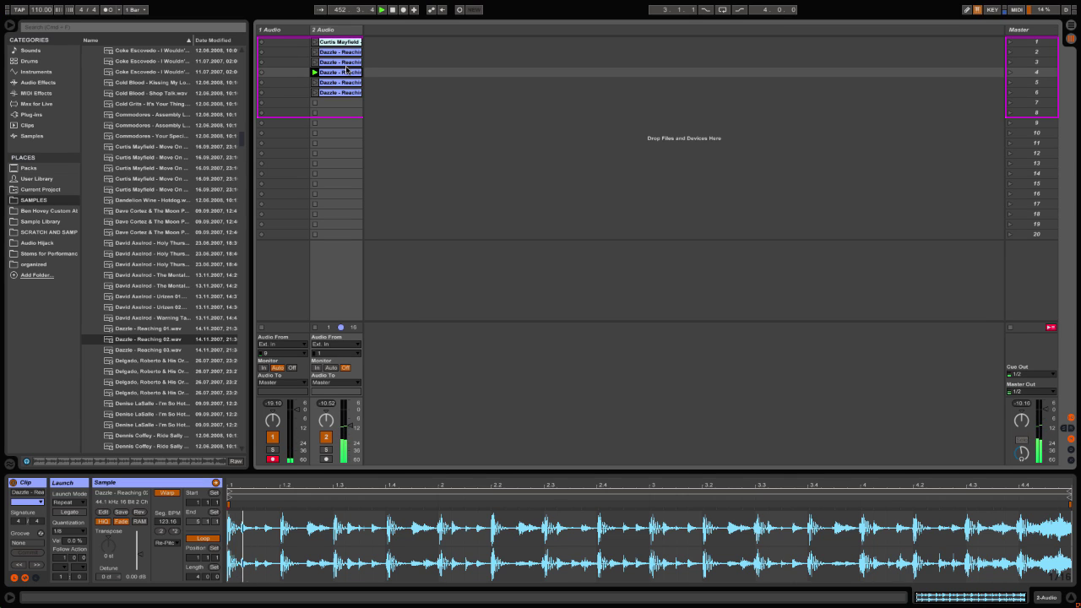
pyautogui.press('Down')
pyautogui.press('Return')
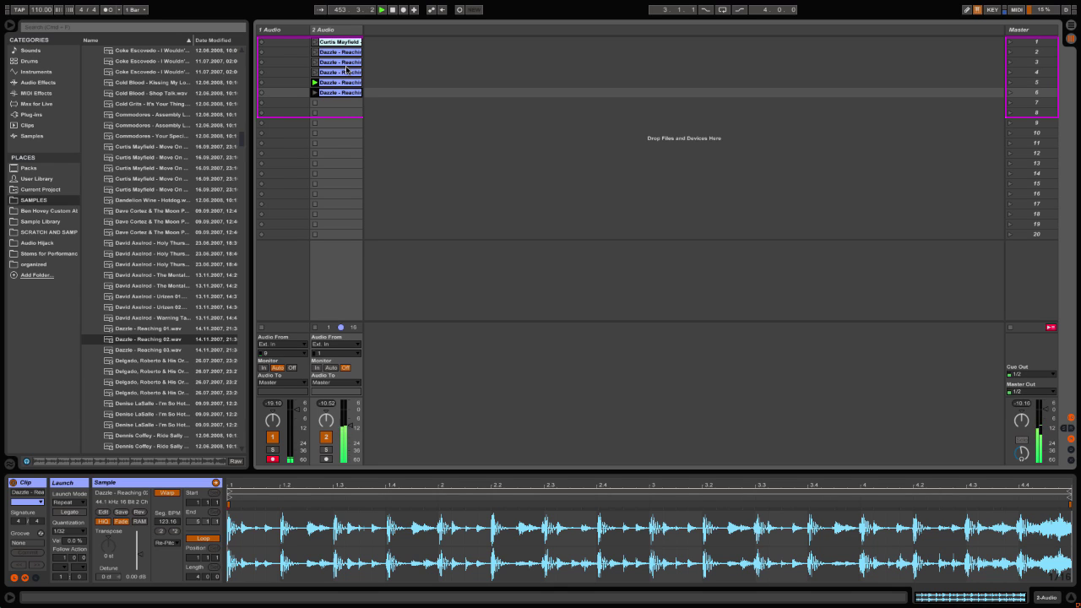
pyautogui.press('Up')
pyautogui.press('Up')
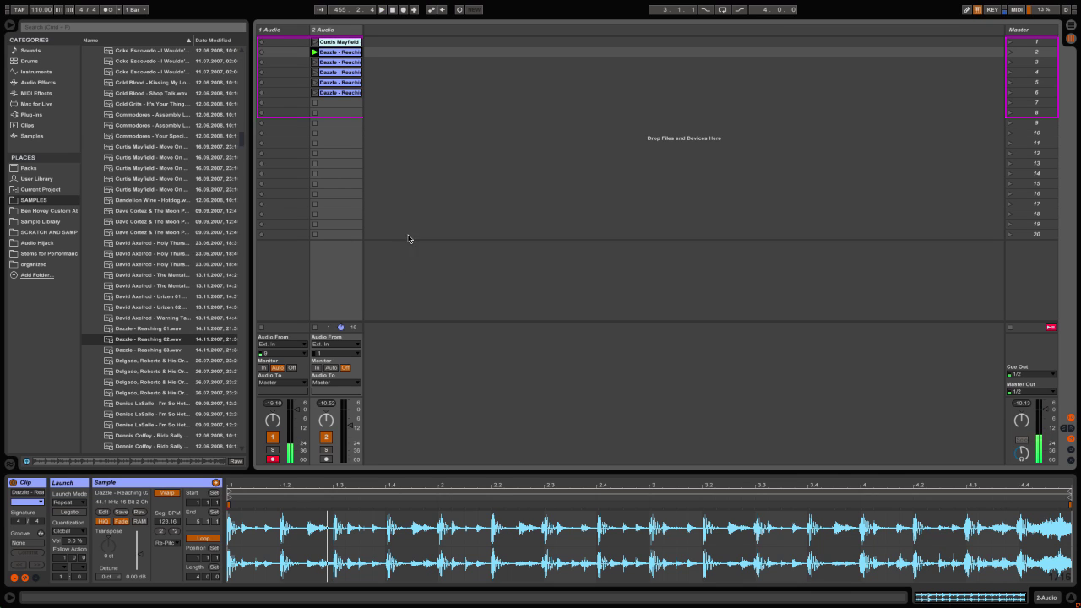
# Step: Review the Dazzle copies in slots 4 and 3, and play the original Dazzle clip in slot 2
pyautogui.moveTo(337, 133)
pyautogui.mouseDown()
pyautogui.moveTo(339, 143)
pyautogui.moveTo(339, 61)
pyautogui.moveTo(340, 146)
pyautogui.mouseUp()
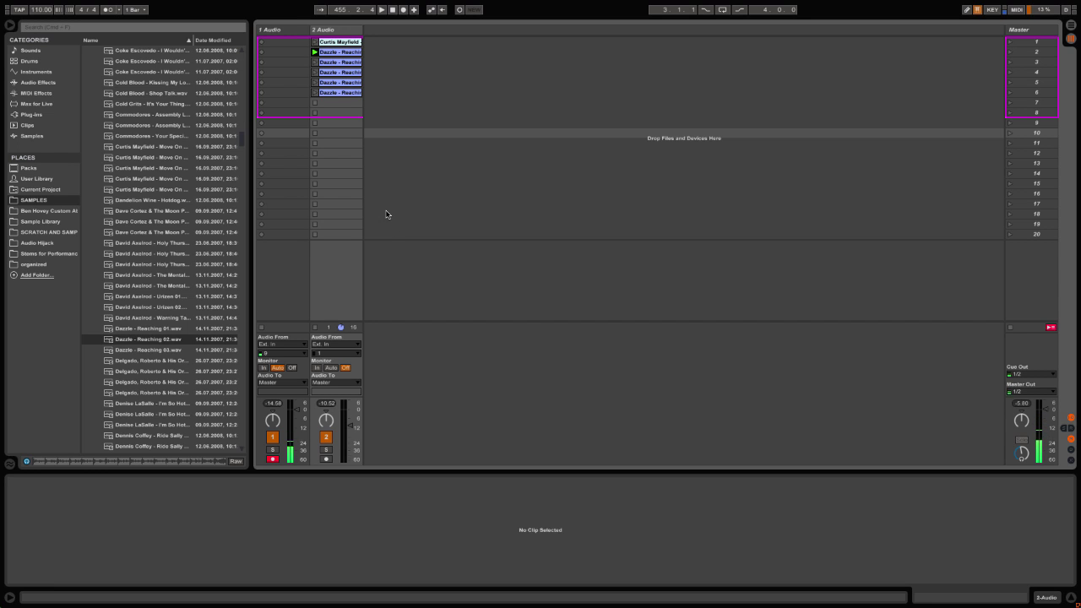
pyautogui.click(341, 73)
pyautogui.click(344, 62)
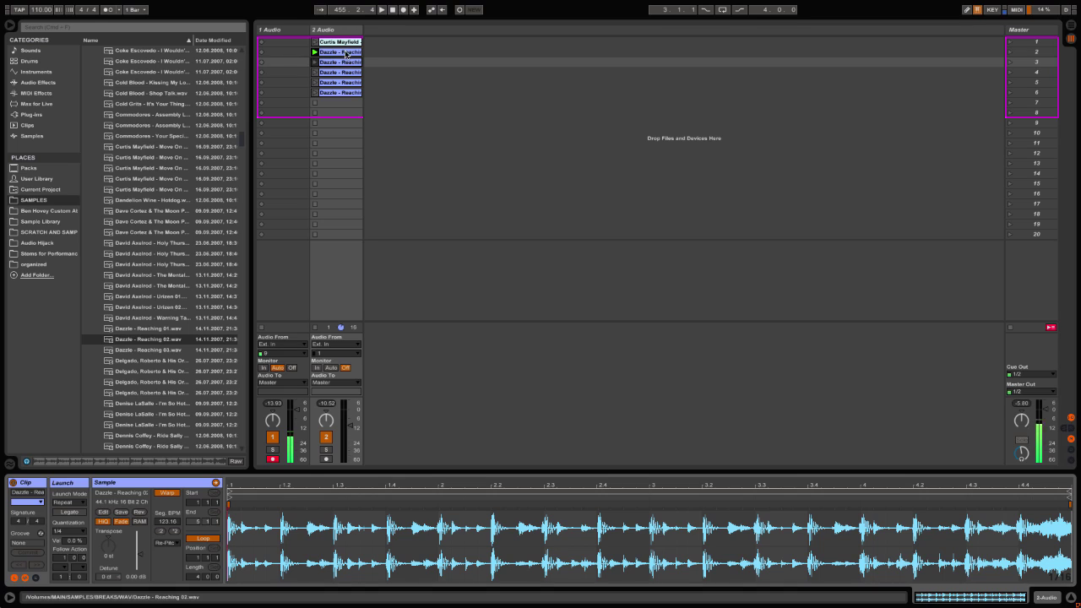
pyautogui.click(340, 52)
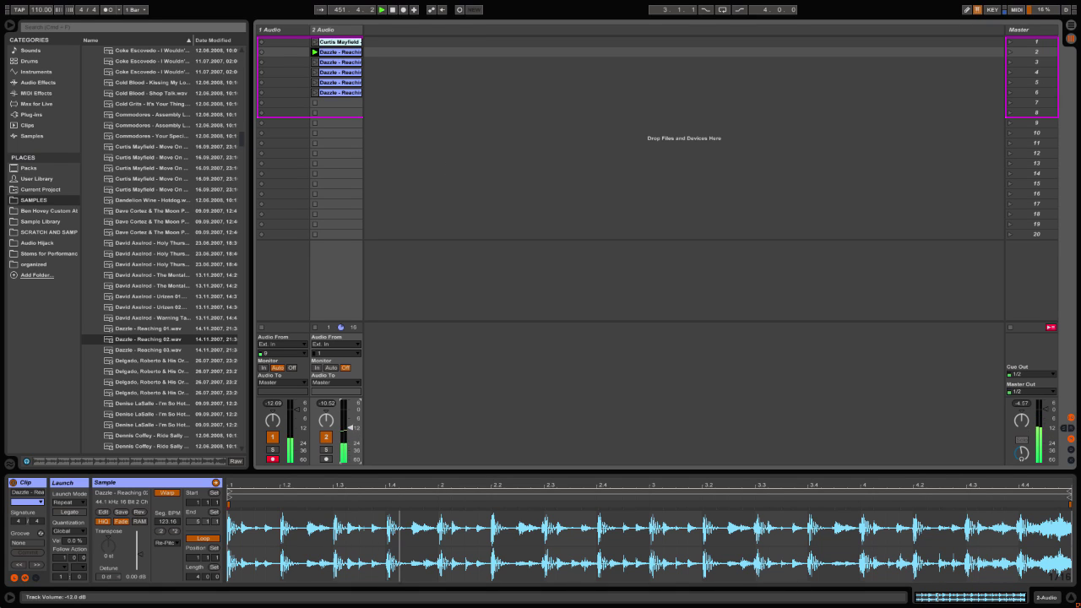
# Step: Add Auto Filter to 2 Audio, set its LFO amount to 25.2, sync the rate at 1/4 and lower the cutoff
pyautogui.click(37, 82)
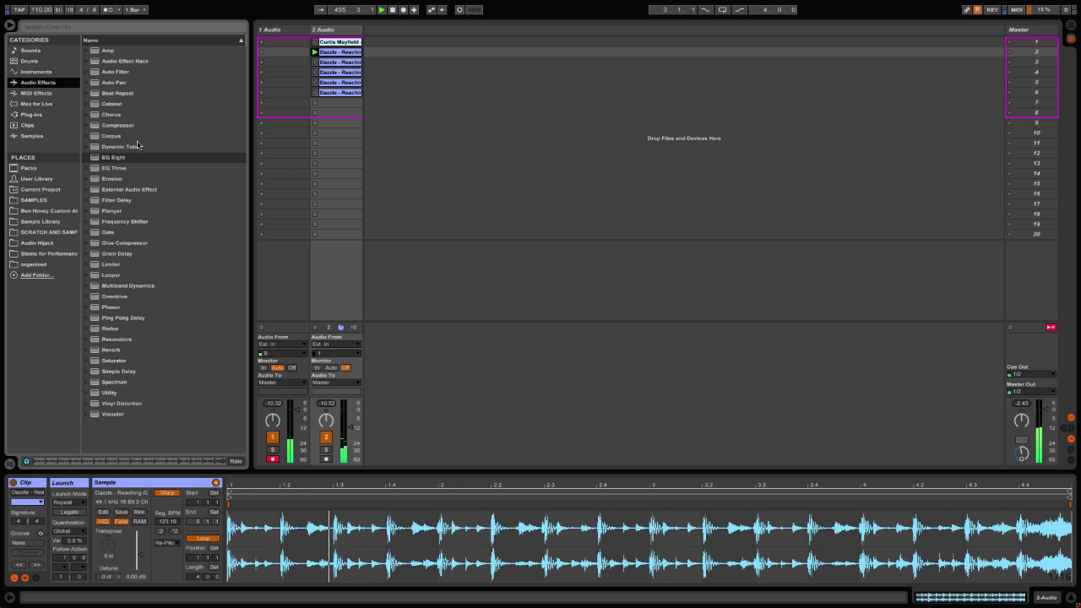
pyautogui.click(115, 71)
pyautogui.click(336, 29)
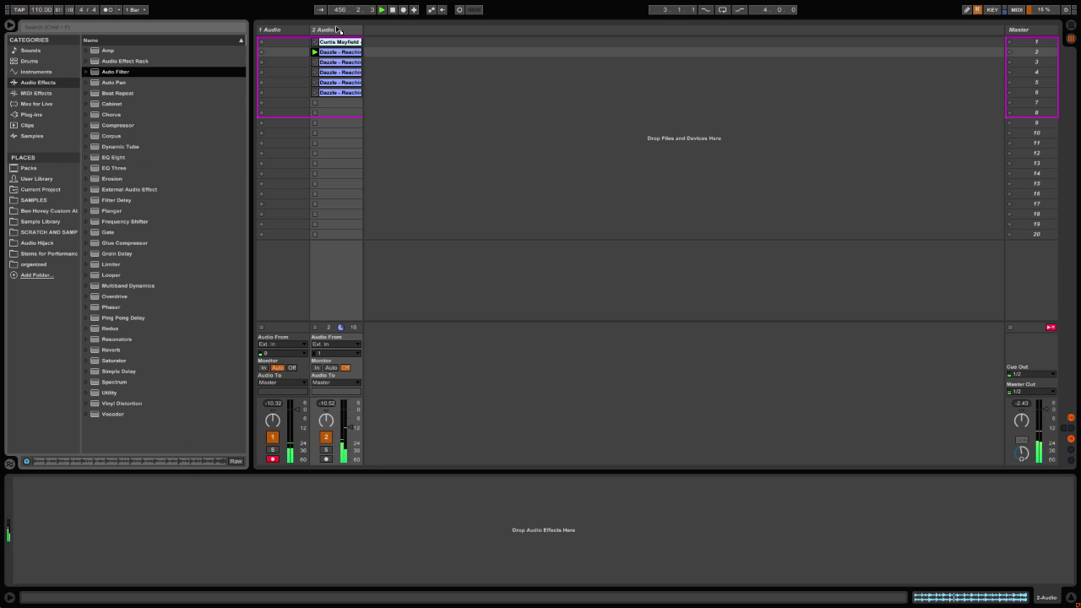
pyautogui.press('Return')
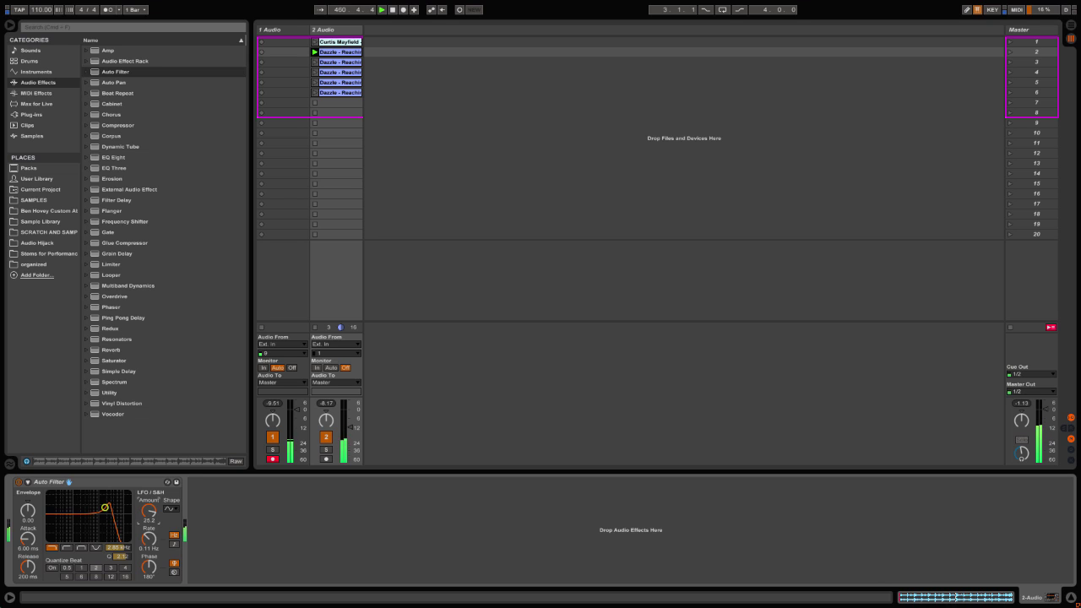
pyautogui.click(174, 545)
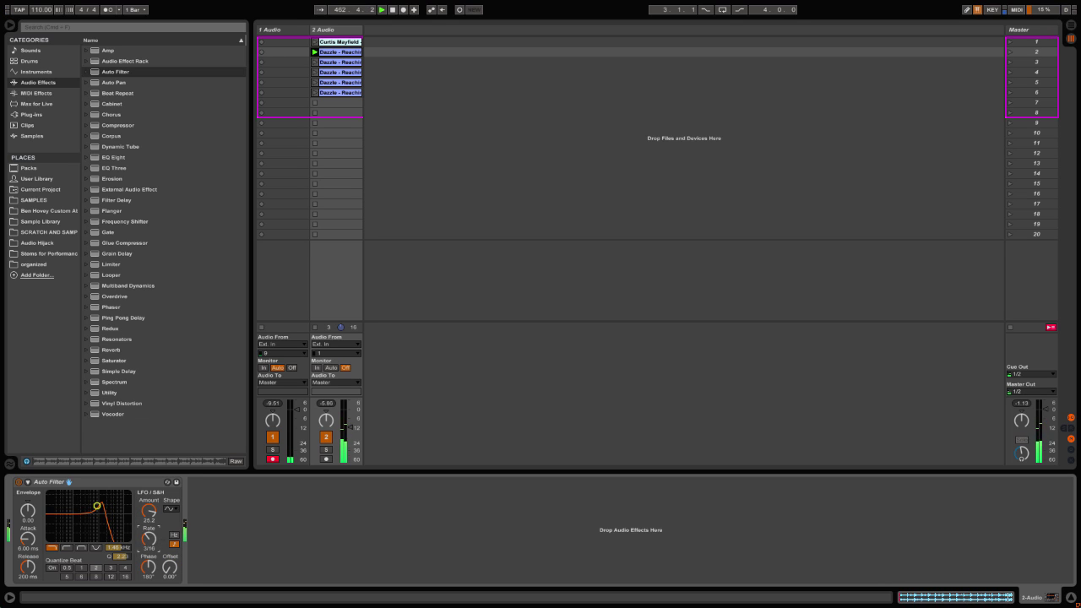
pyautogui.moveTo(100, 513); pyautogui.dragTo(93, 514)
# Step: Add Ping Pong Delay with 32% feedback and 41% dry/wet, and a Phaser after it with a raised LFO amount
pyautogui.moveTo(125, 317); pyautogui.dragTo(270, 516)
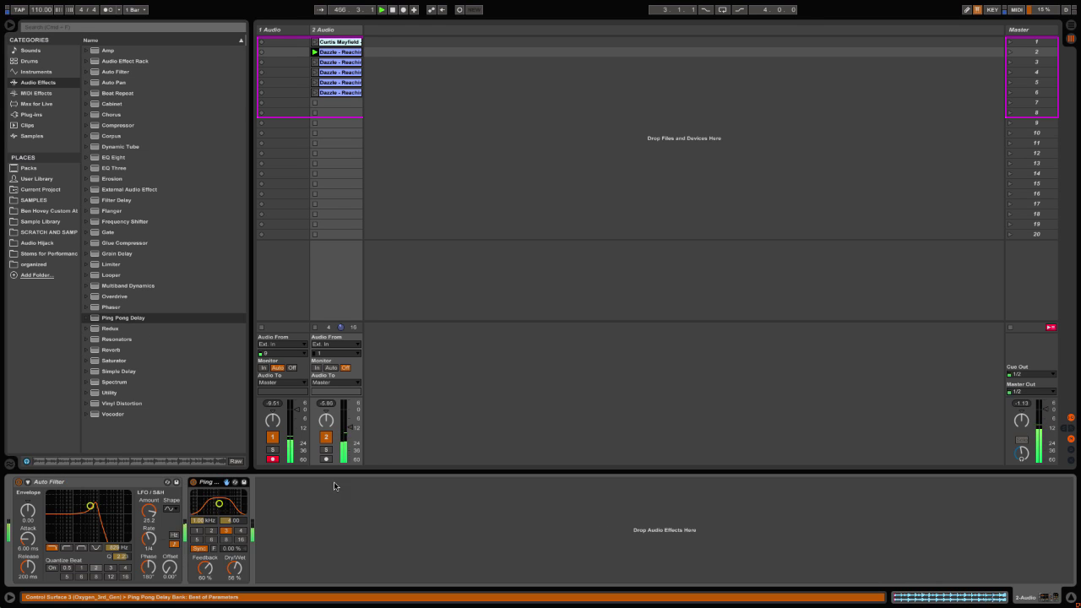
pyautogui.moveTo(206, 564); pyautogui.dragTo(244, 582)
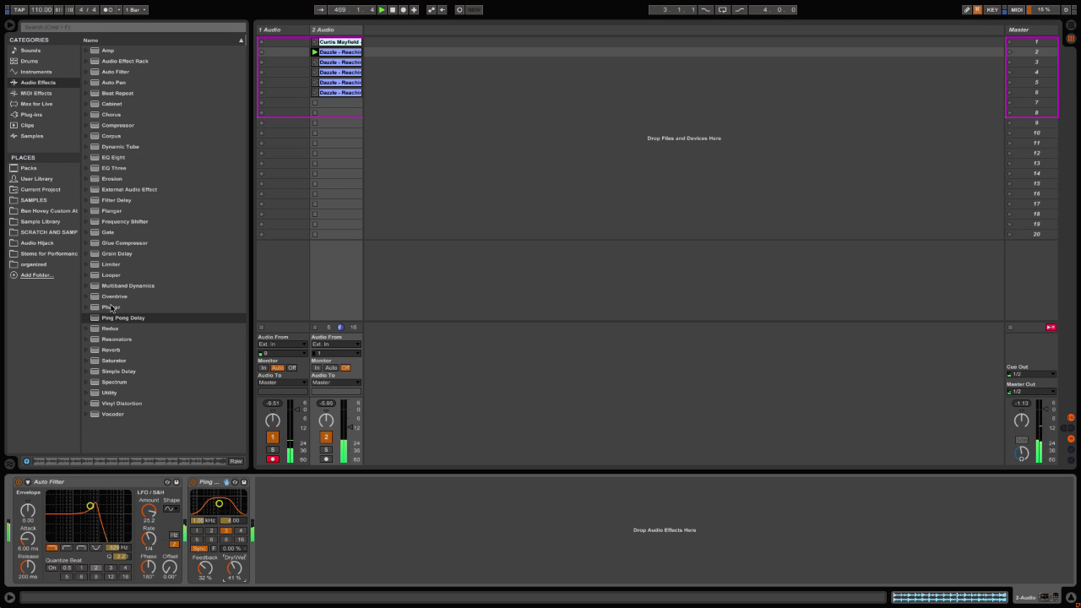
pyautogui.moveTo(110, 307); pyautogui.dragTo(333, 523)
pyautogui.moveTo(436, 510); pyautogui.dragTo(436, 498)
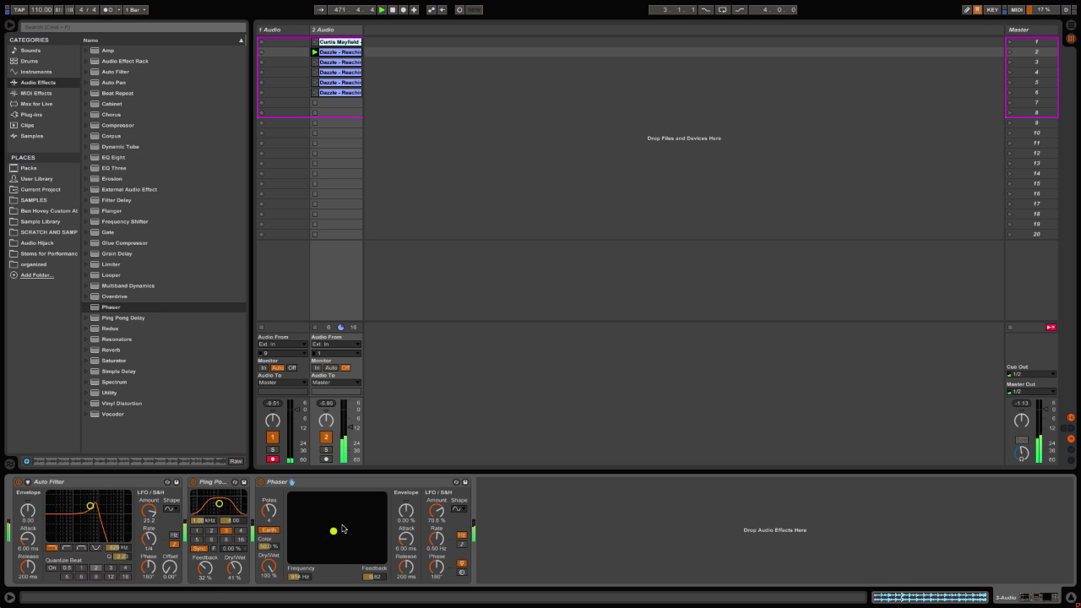
# Step: Show the Dazzle clip's sample settings, switch back to the 2 Audio effect chain and stop playback
pyautogui.click(341, 51)
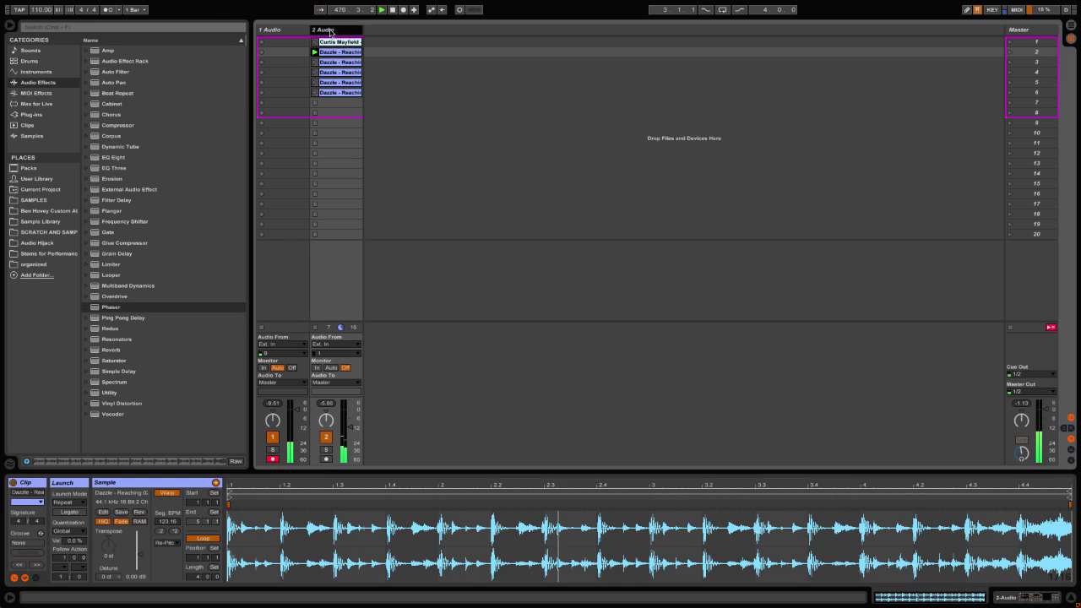
pyautogui.hotkey('shift', 'Tab')
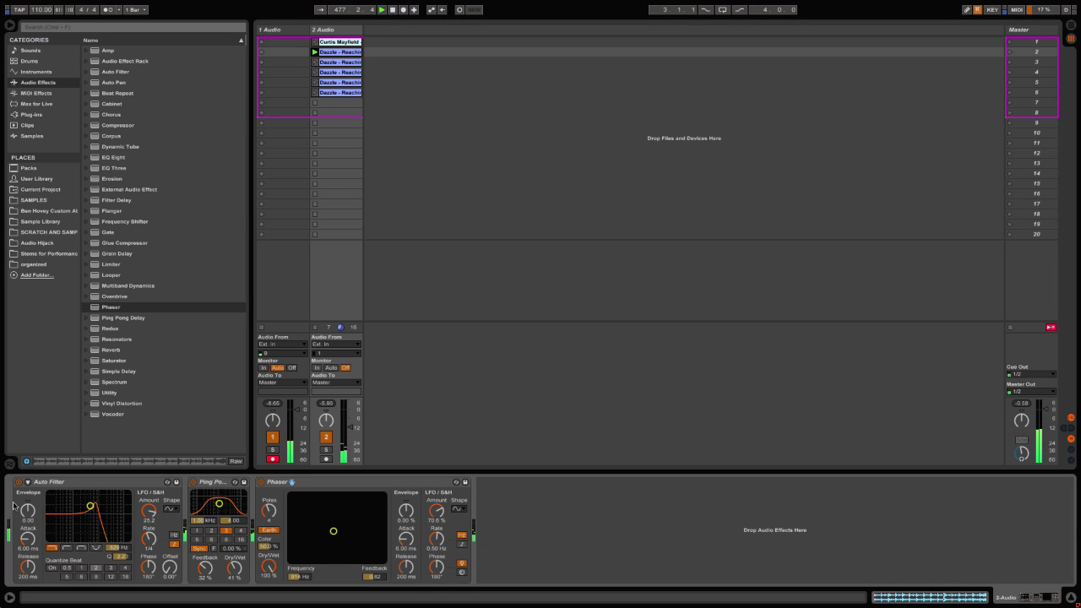
pyautogui.click(569, 427)
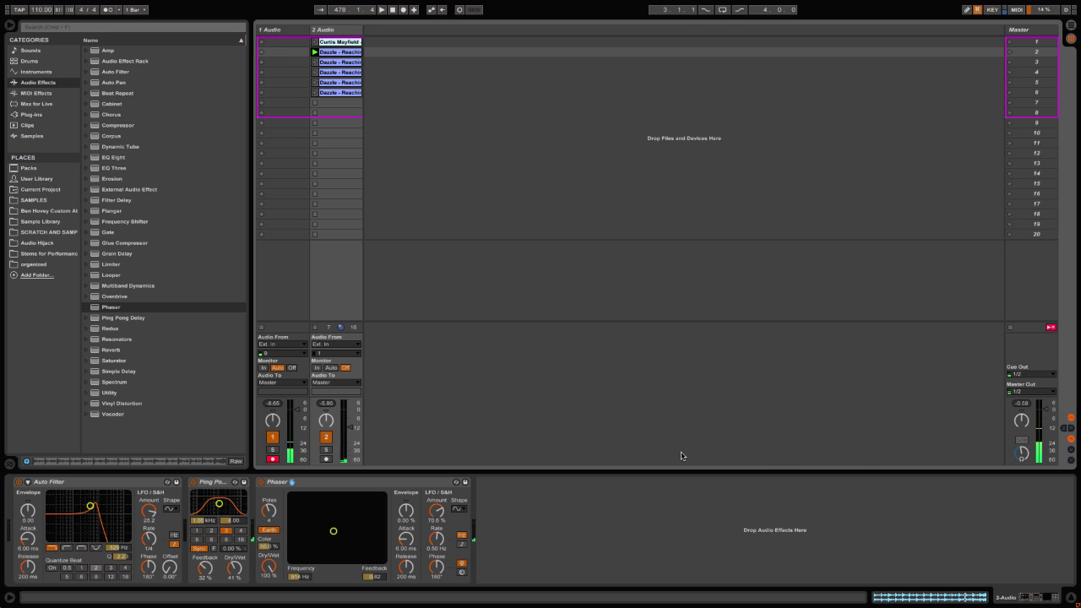
# Step: Add a new audio track after 2 Audio, followed by a new MIDI track
pyautogui.click(325, 31)
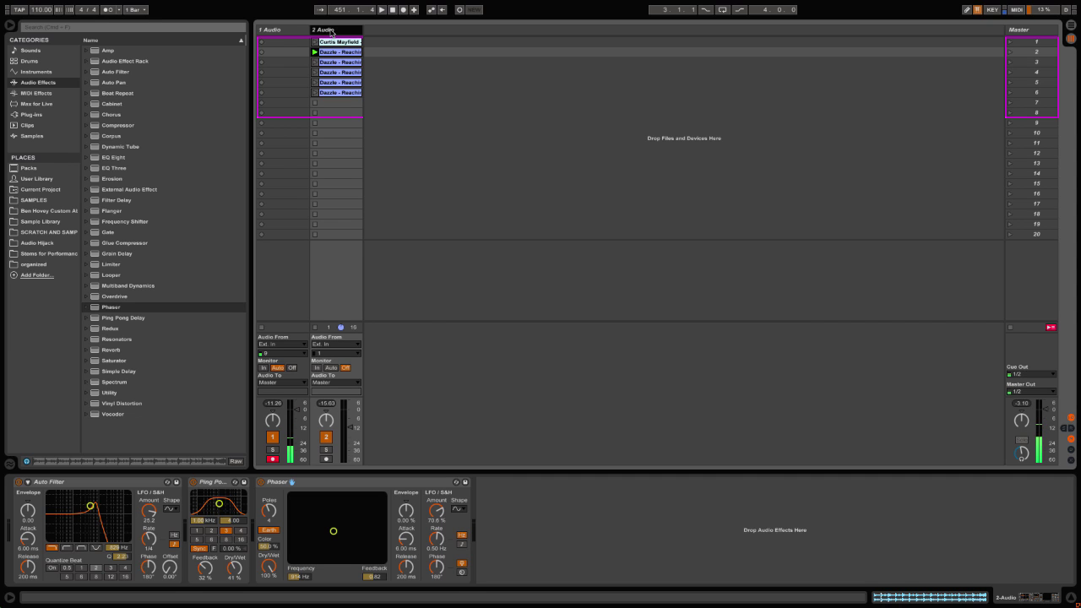
pyautogui.press('super+t')
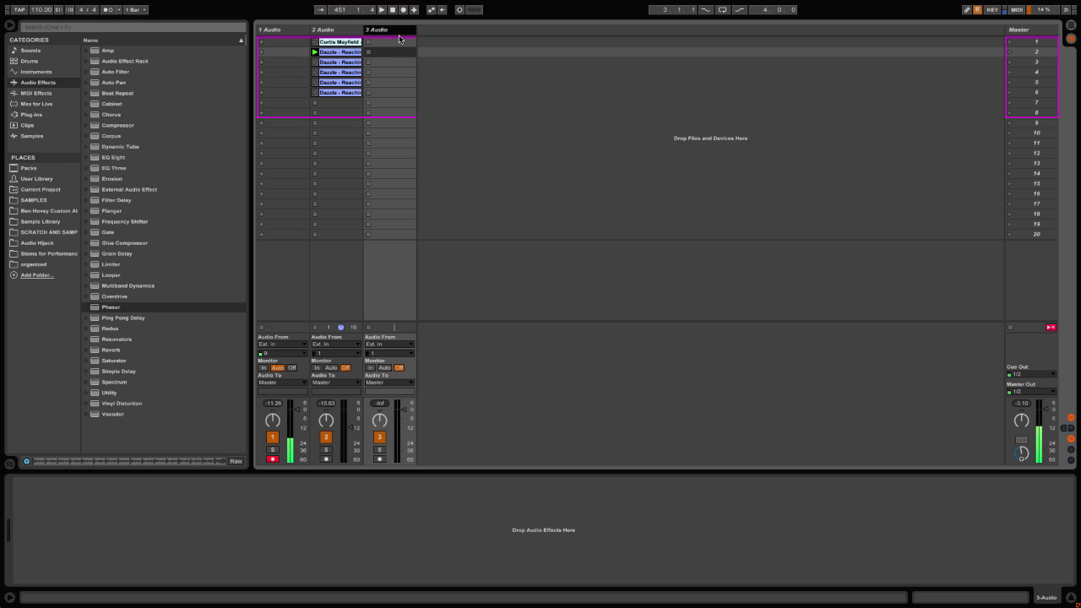
pyautogui.press('super+shift+t')
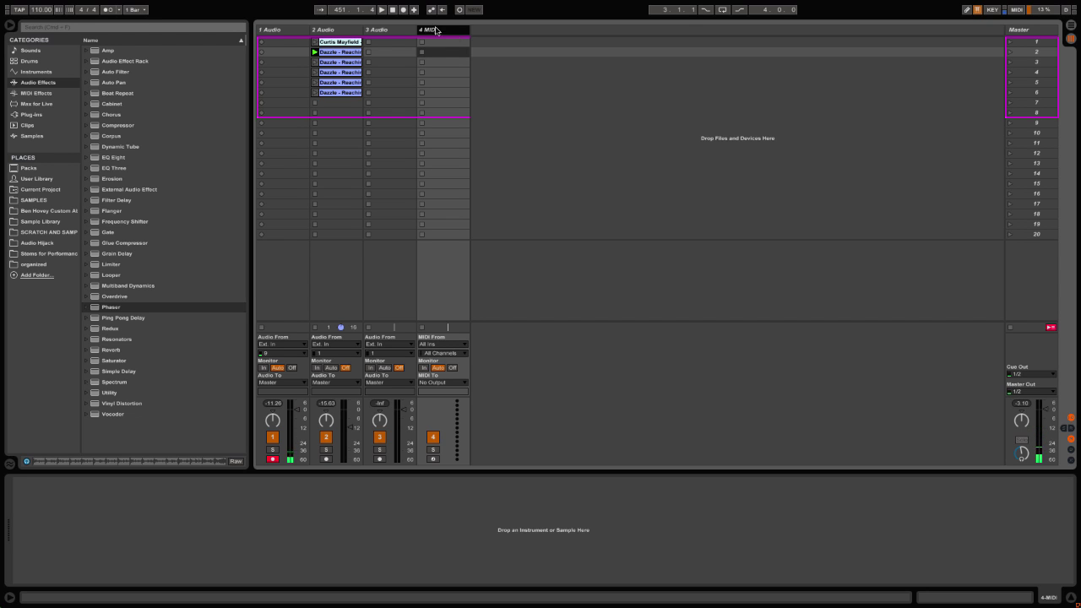
# Step: Move the Curtis Mayfield clip to slot 1 of 3 Audio and shift the Dazzle clips up to start in slot 1
pyautogui.click(398, 30)
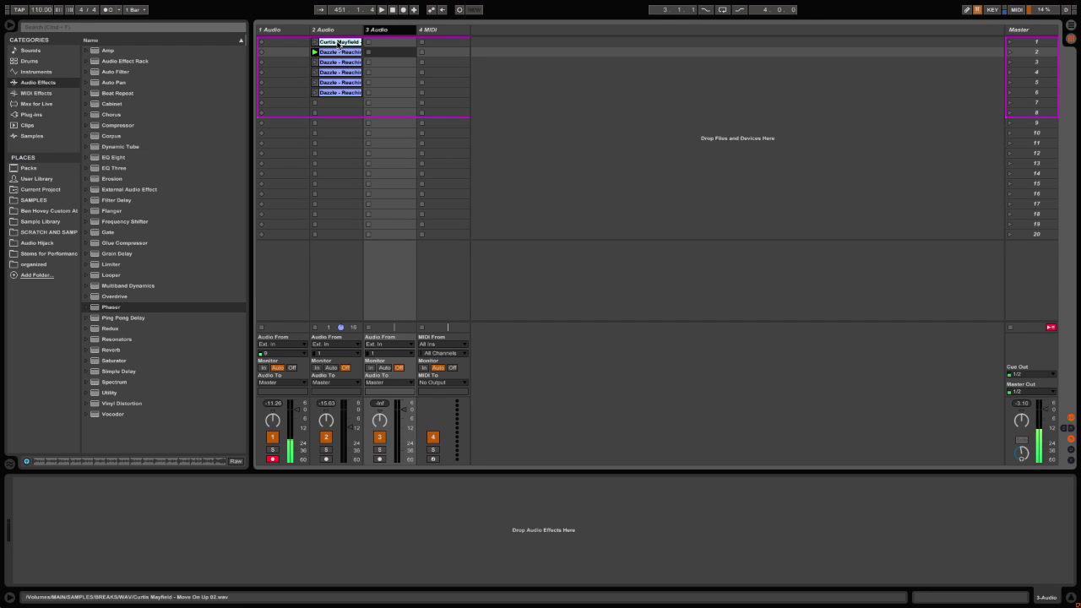
pyautogui.moveTo(339, 44)
pyautogui.mouseDown()
pyautogui.moveTo(387, 53)
pyautogui.moveTo(386, 42)
pyautogui.moveTo(351, 46)
pyautogui.mouseUp()
pyautogui.click(351, 56)
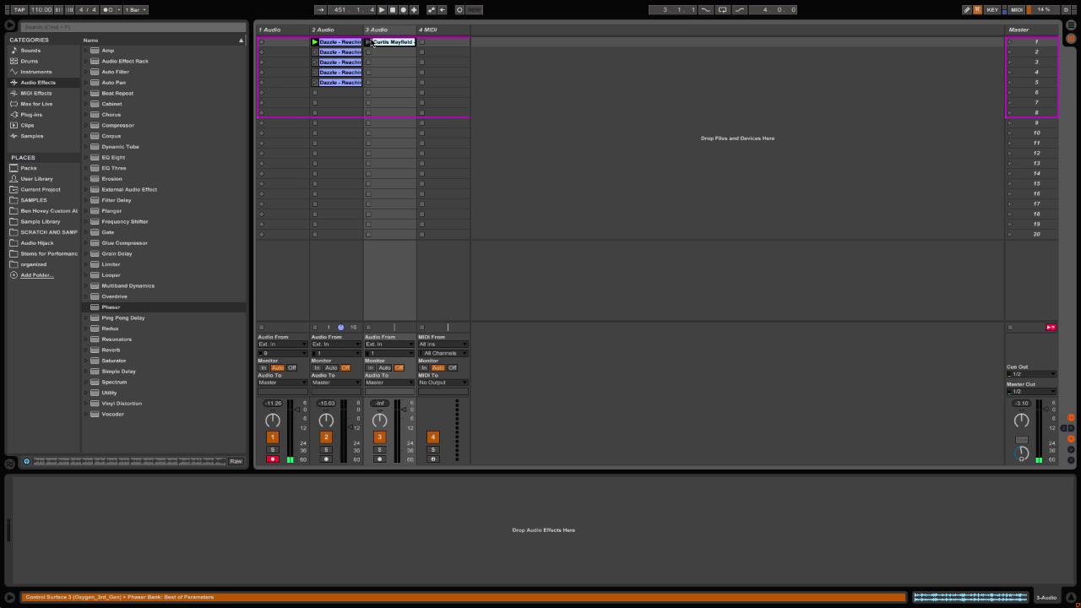
# Step: Play the Curtis Mayfield clip with the 3 Audio volume lowered, and raise the clip's transient envelope value in its warp settings
pyautogui.click(368, 42)
pyautogui.moveTo(403, 405); pyautogui.dragTo(403, 414)
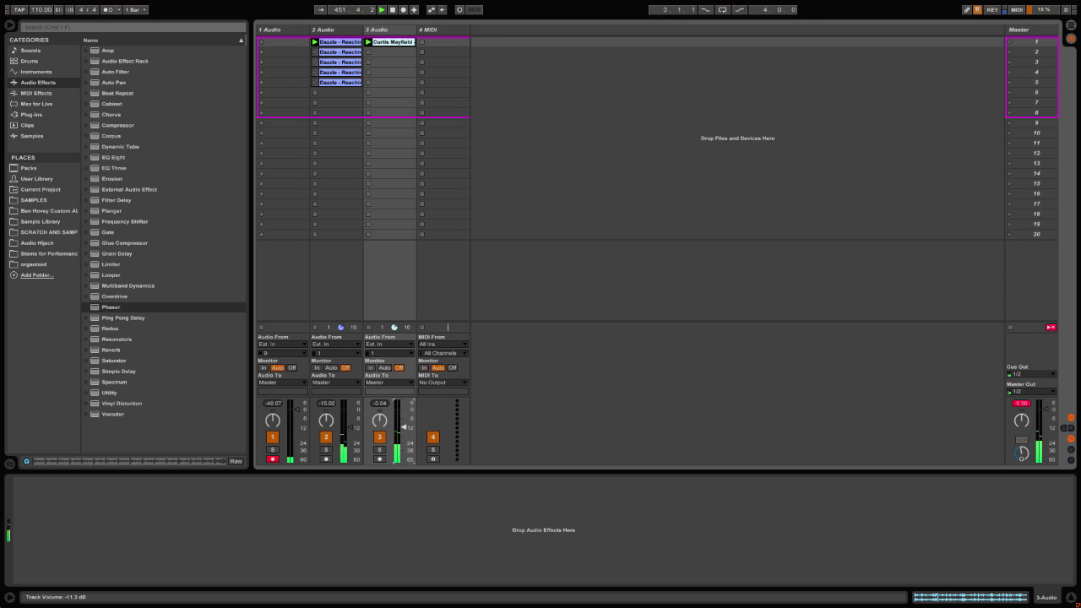
pyautogui.hotkey('shift', 'Tab')
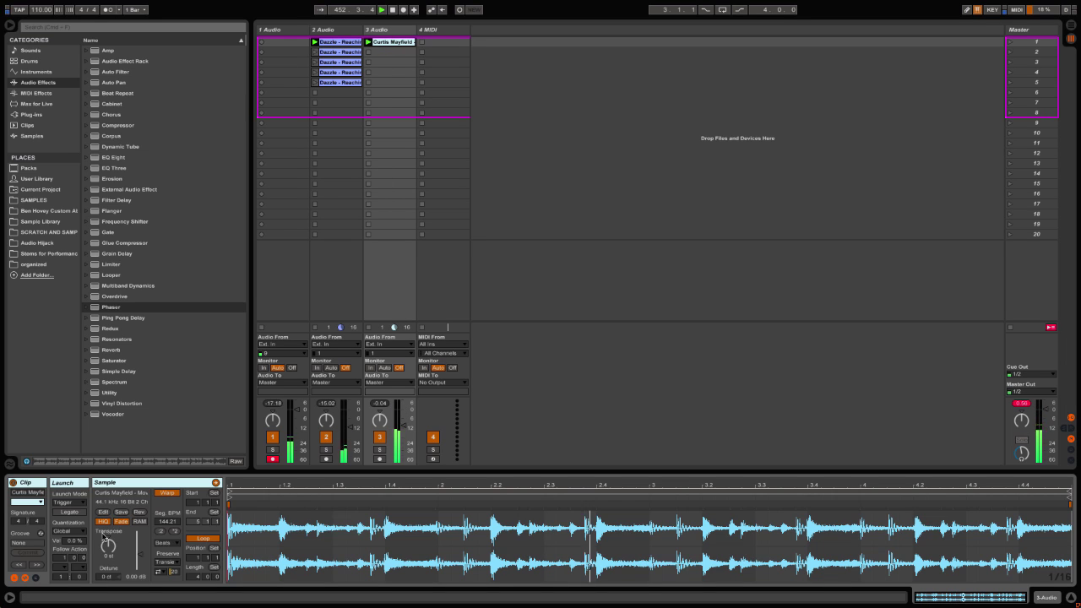
pyautogui.moveTo(173, 571); pyautogui.dragTo(173, 549)
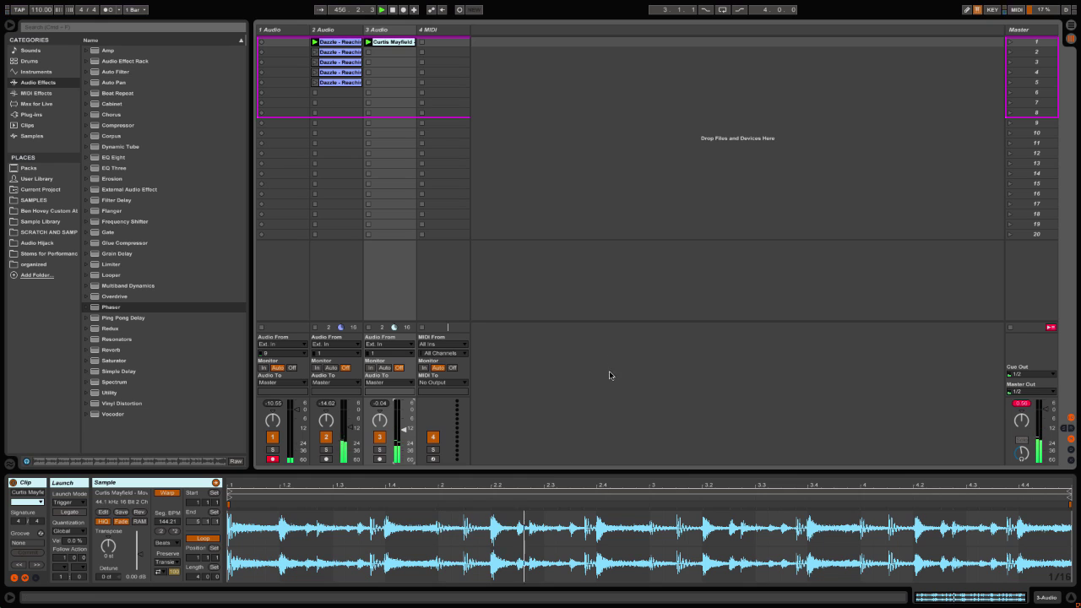
# Step: Shorten the loop of the Dazzle clip in slot 1 to two bars and launch the clip
pyautogui.click(347, 42)
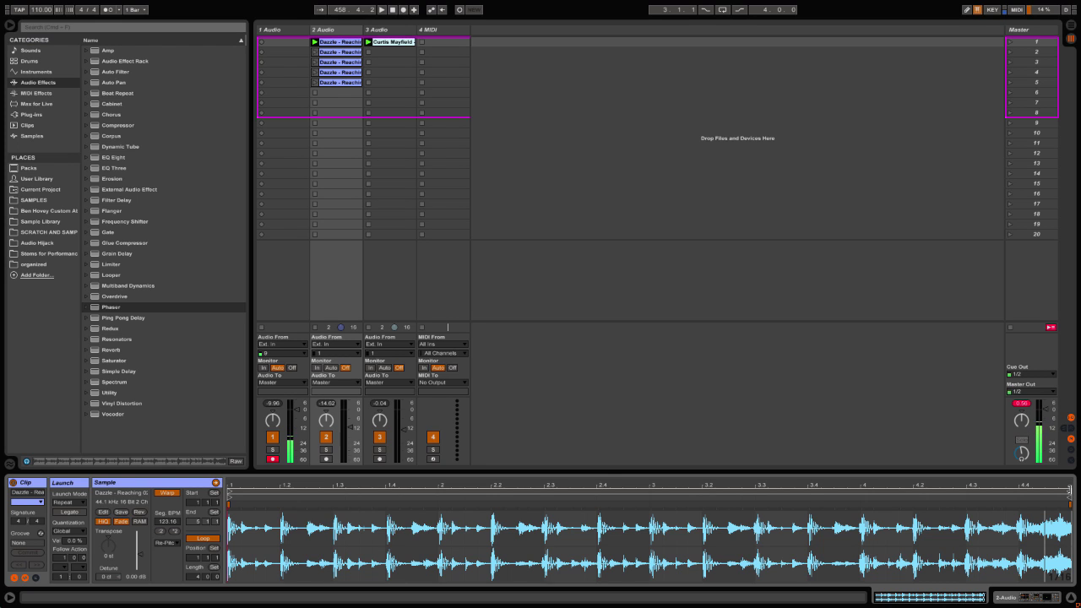
pyautogui.moveTo(1068, 489); pyautogui.dragTo(650, 490)
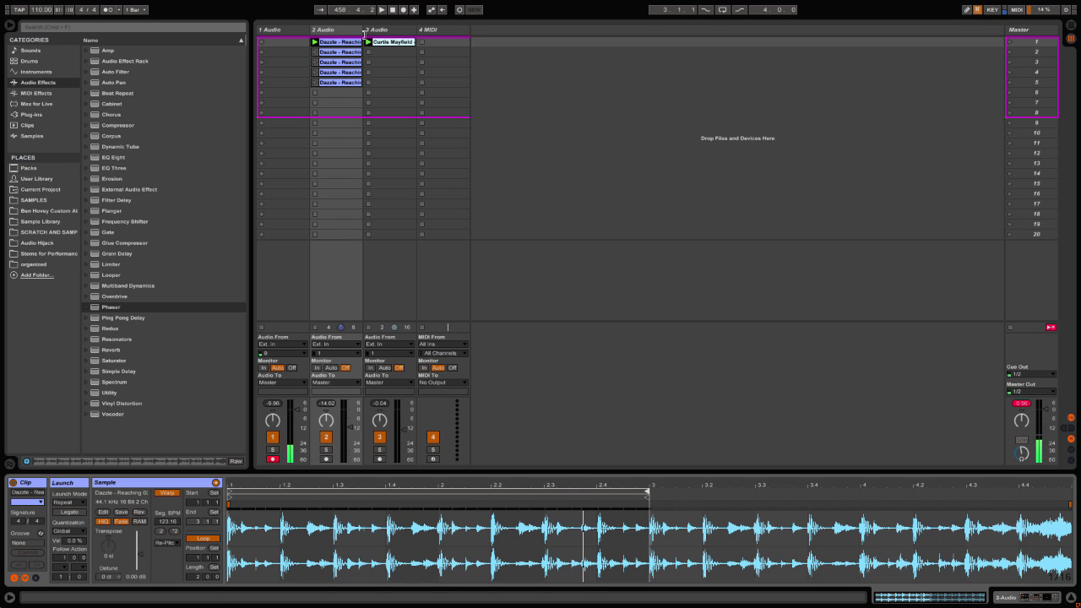
pyautogui.click(314, 42)
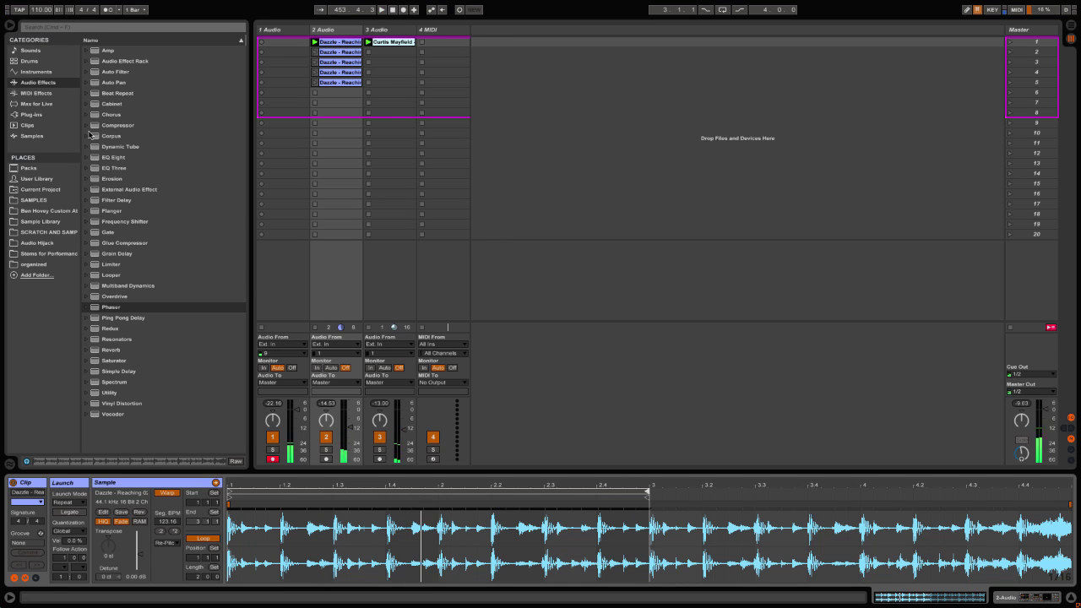
# Step: Browse the instrument, audio effect and MIDI effect categories, and load Operator onto a new MIDI track
pyautogui.click(46, 92)
pyautogui.click(45, 71)
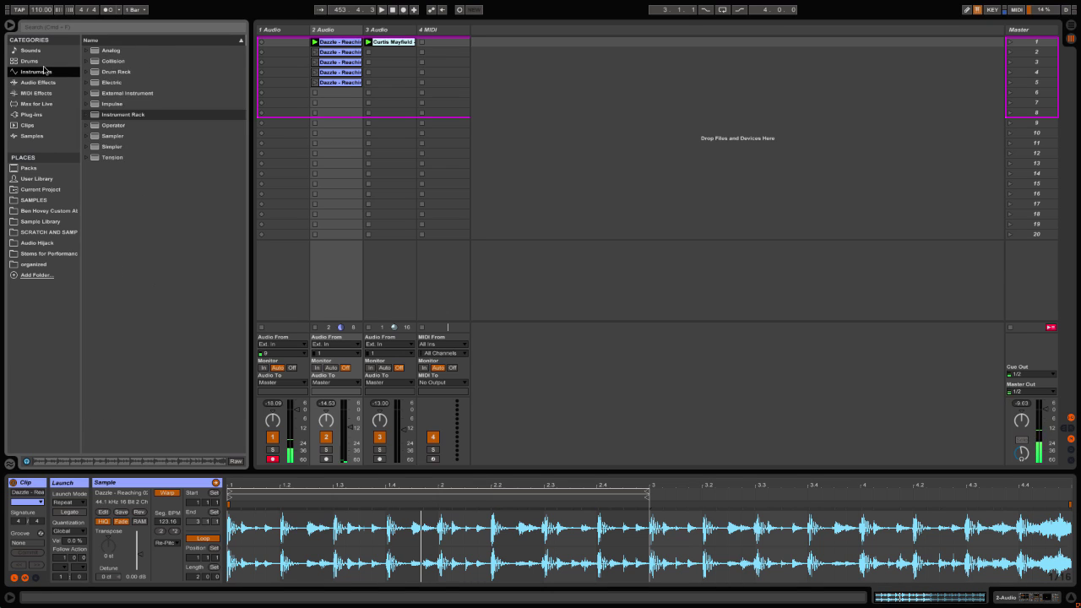
pyautogui.click(45, 82)
pyautogui.click(47, 92)
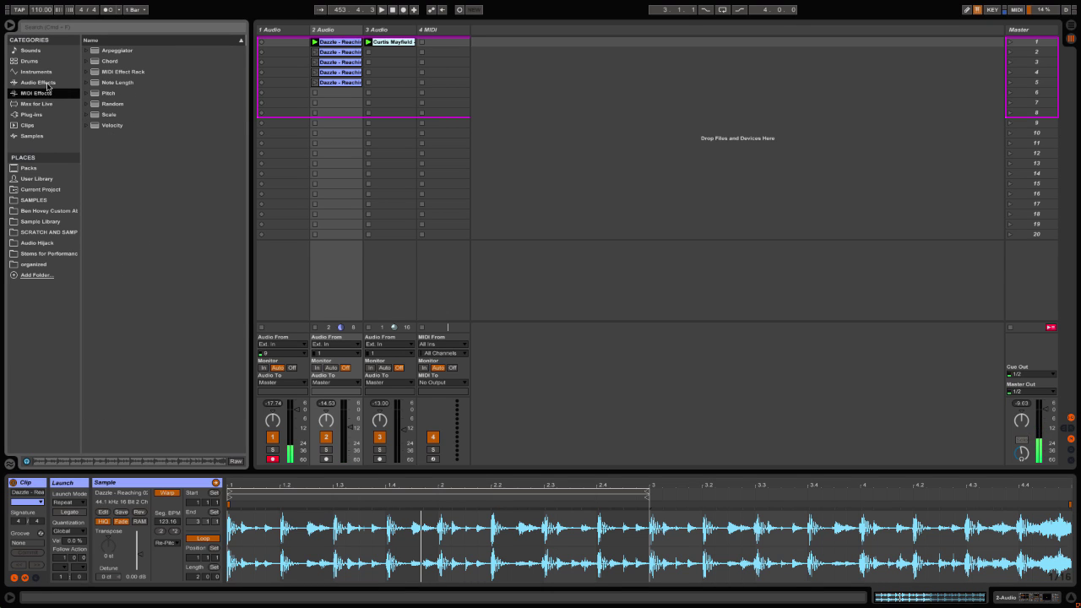
pyautogui.click(50, 82)
pyautogui.click(49, 72)
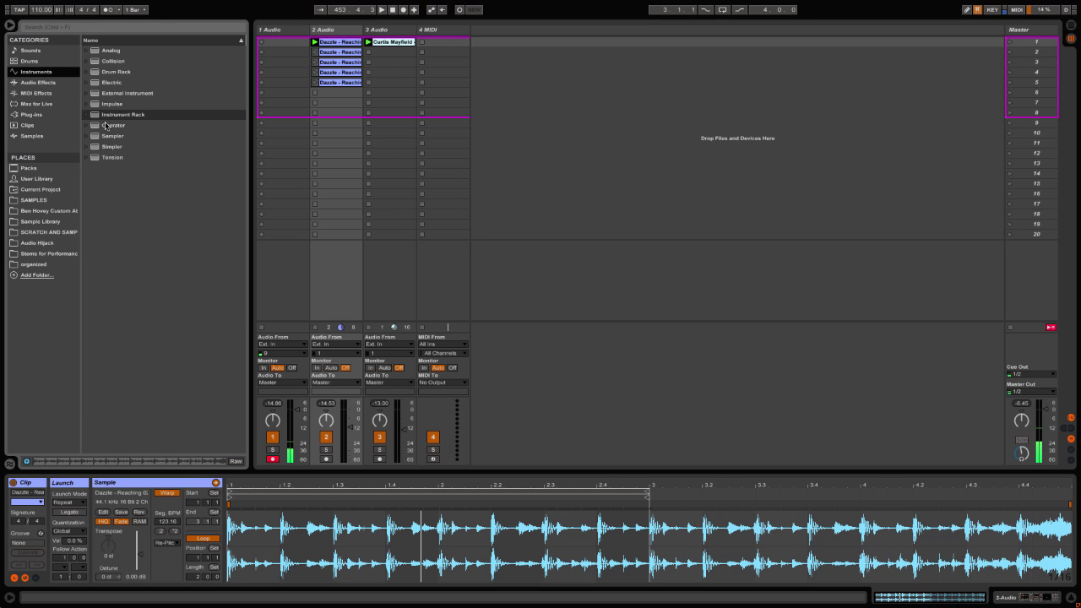
pyautogui.moveTo(106, 126); pyautogui.dragTo(477, 57)
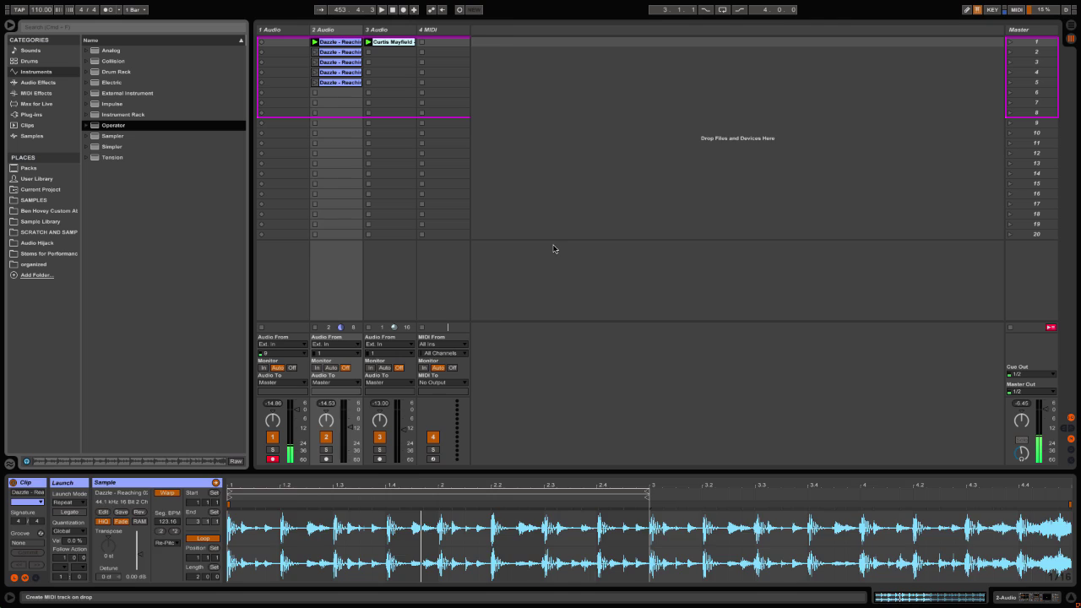
pyautogui.moveTo(553, 248); pyautogui.dragTo(554, 249)
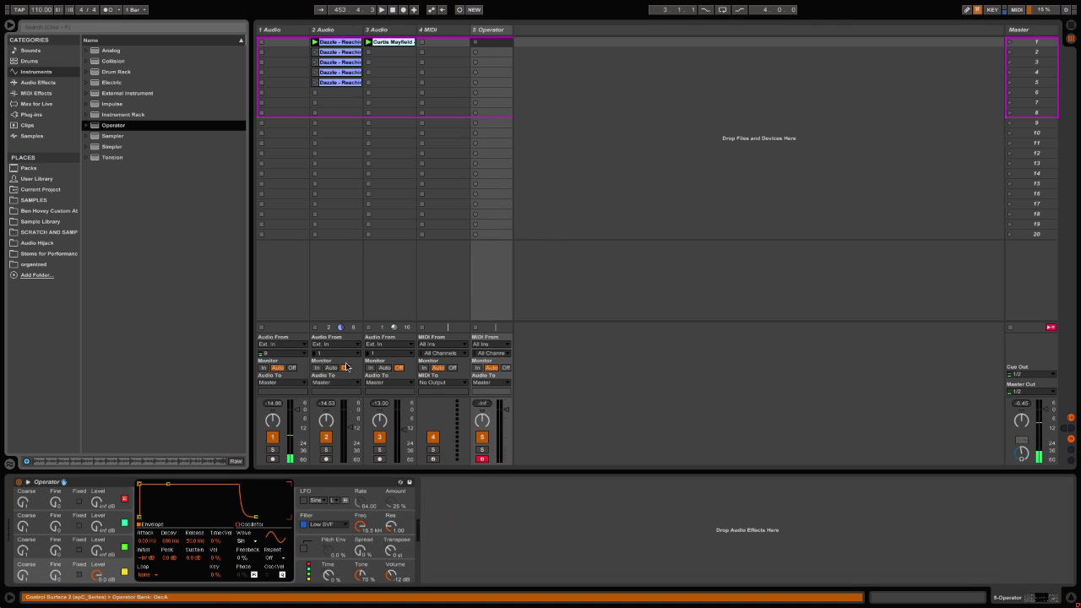
# Step: Set 1 Audio's monitoring to In with recording disarmed, and arm the Operator track to play a test note
pyautogui.click(273, 459)
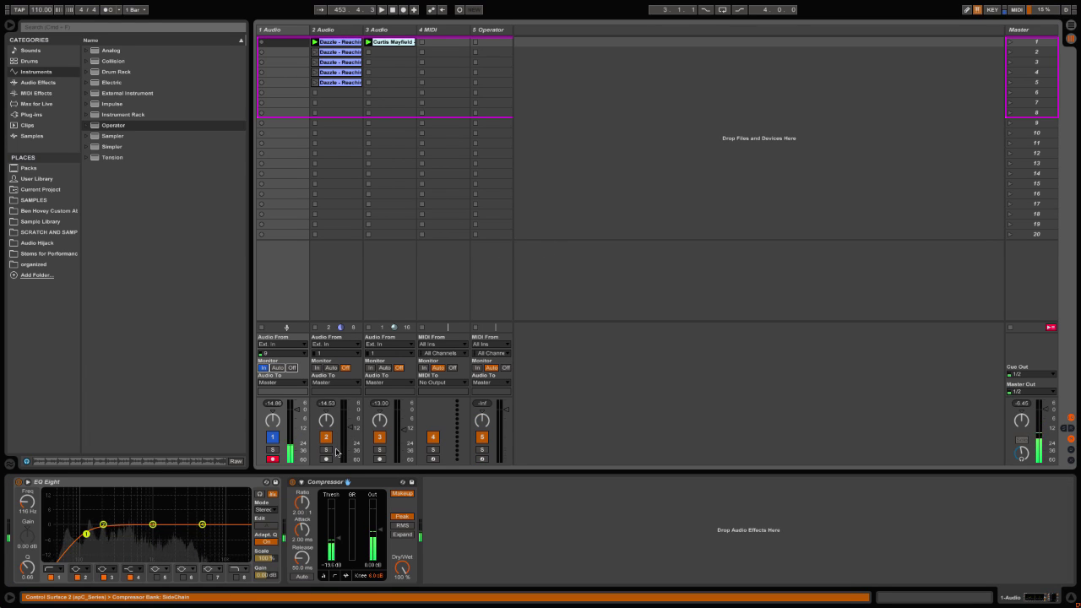
pyautogui.click(272, 459)
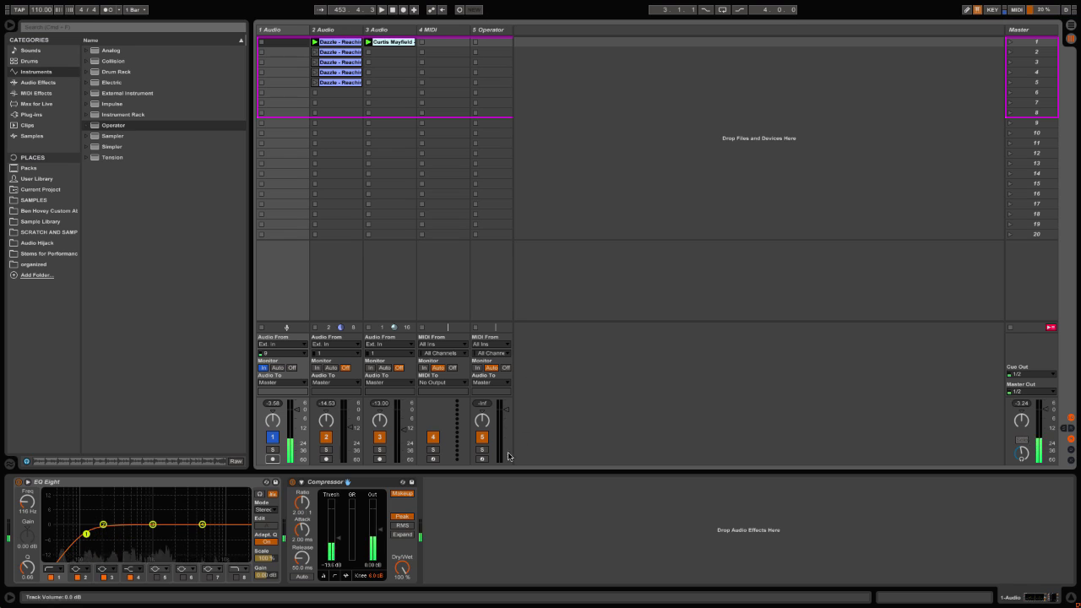
pyautogui.click(482, 458)
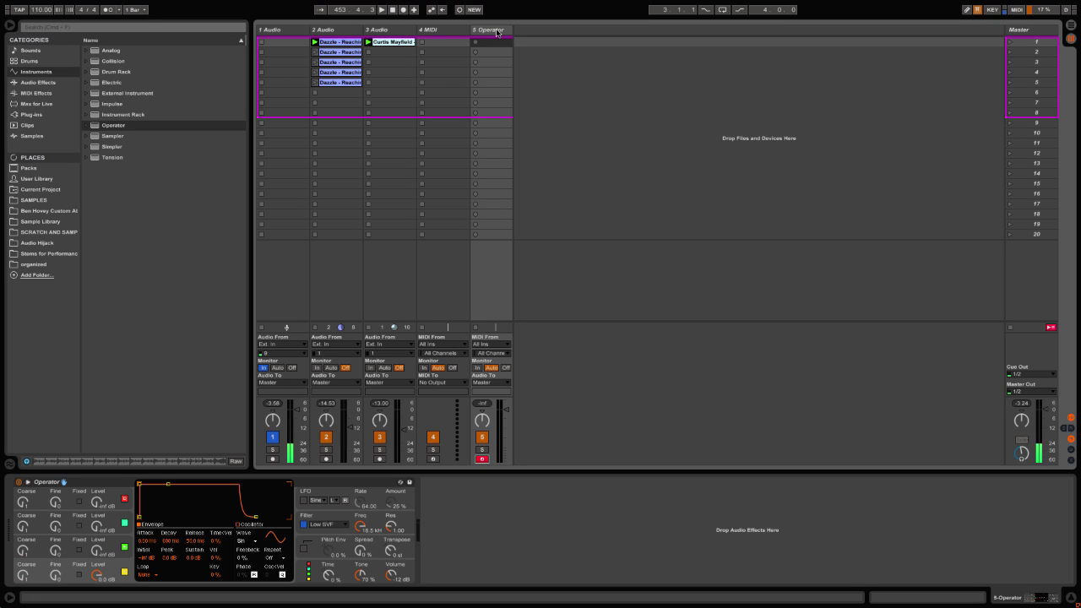
pyautogui.press('a')
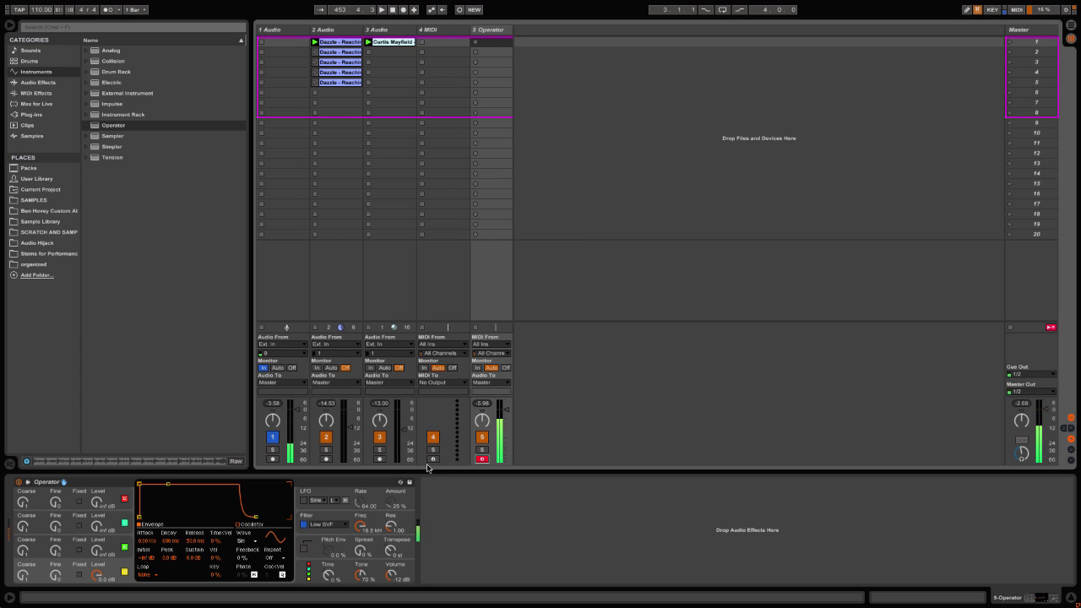
# Step: Set Operator's number of voices to 1 in its global settings
pyautogui.click(358, 564)
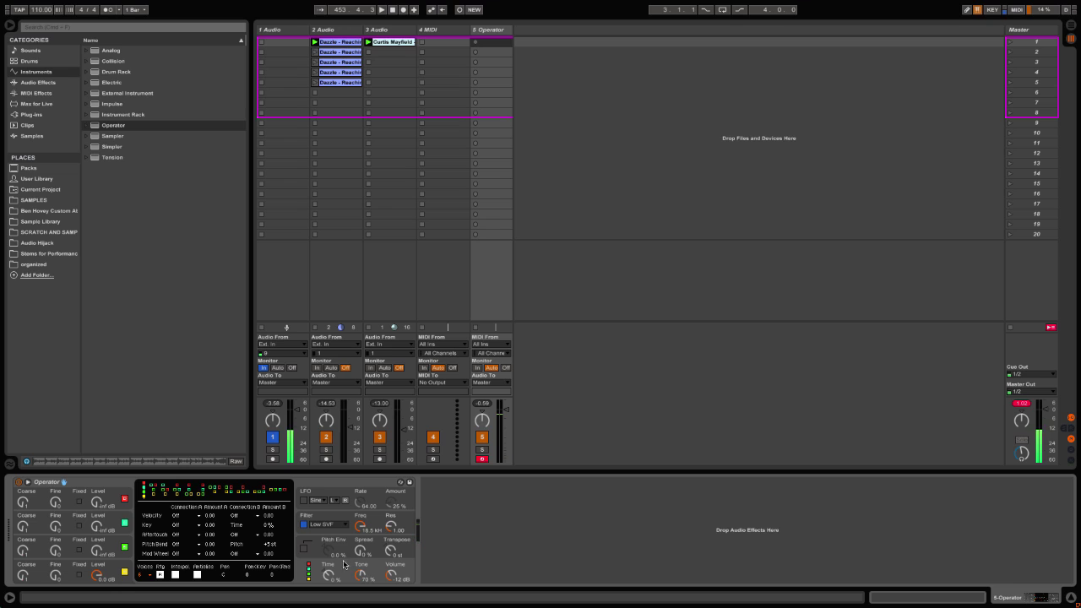
pyautogui.click(144, 576)
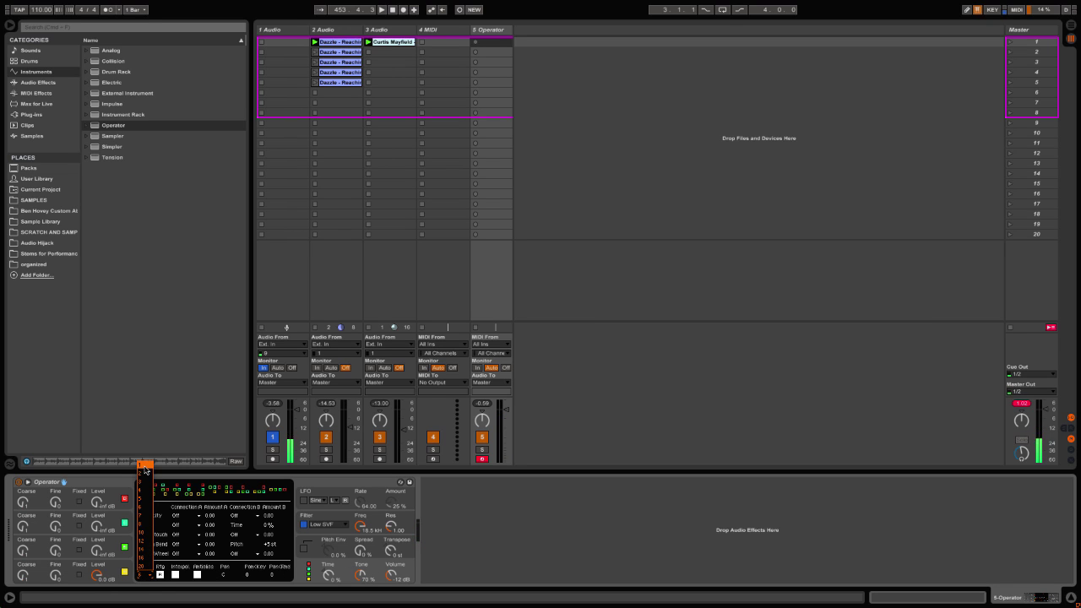
pyautogui.click(145, 467)
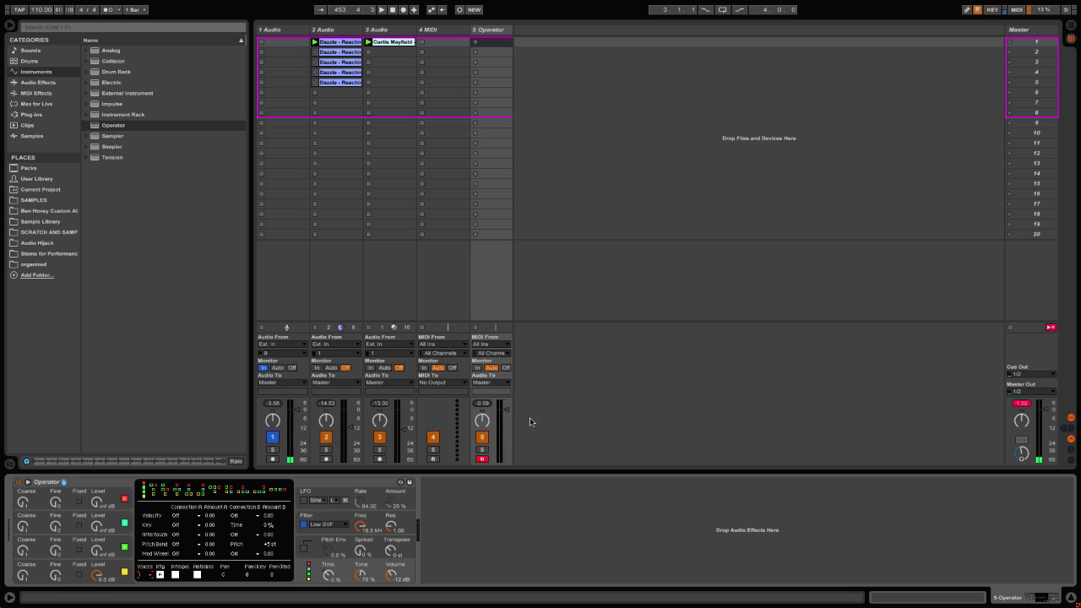
# Step: Enlarge the mixer to show the volume values, and set the level of Operator's green oscillator to -21 dB
pyautogui.moveTo(541, 323); pyautogui.dragTo(579, 16)
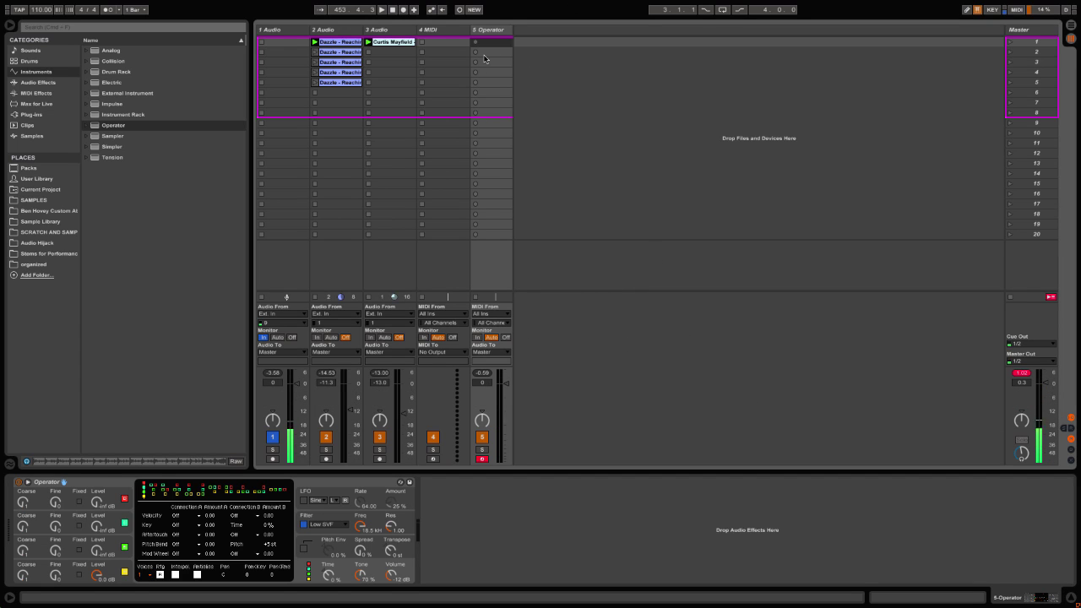
pyautogui.click(404, 33)
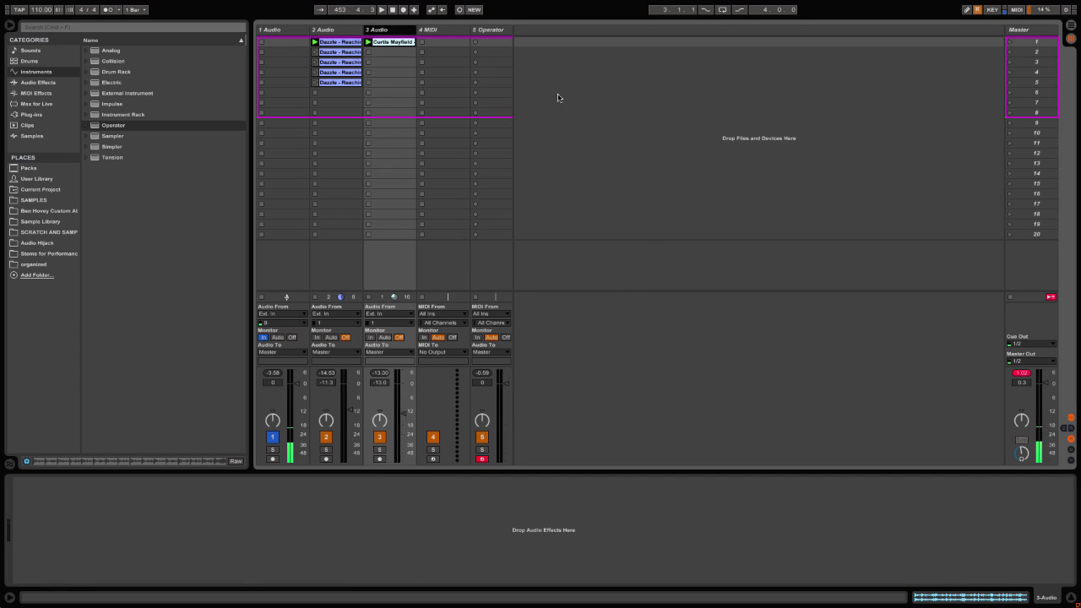
pyautogui.click(491, 33)
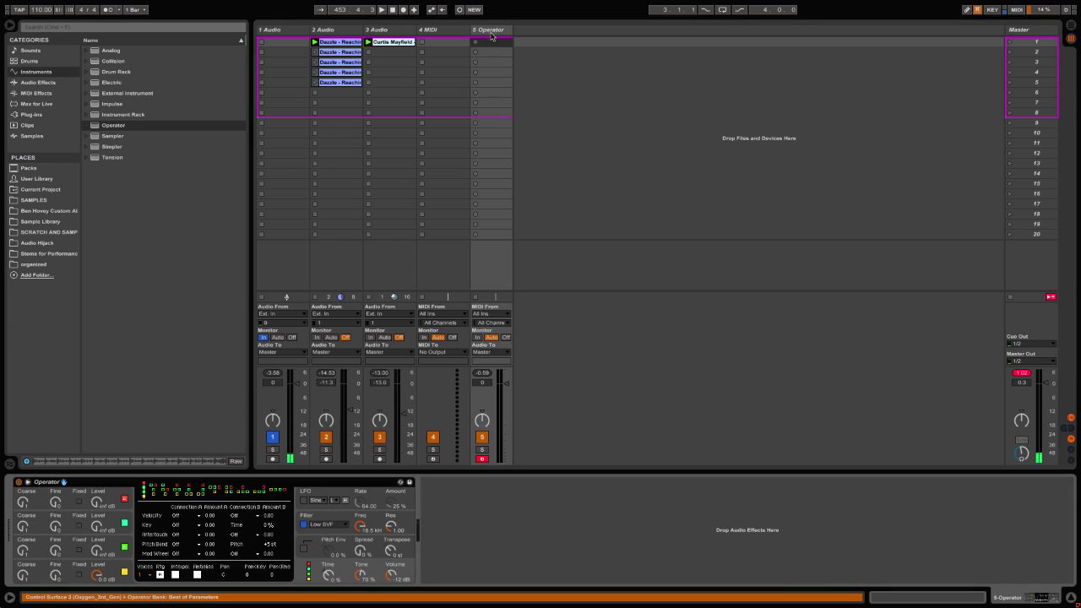
pyautogui.click(96, 553)
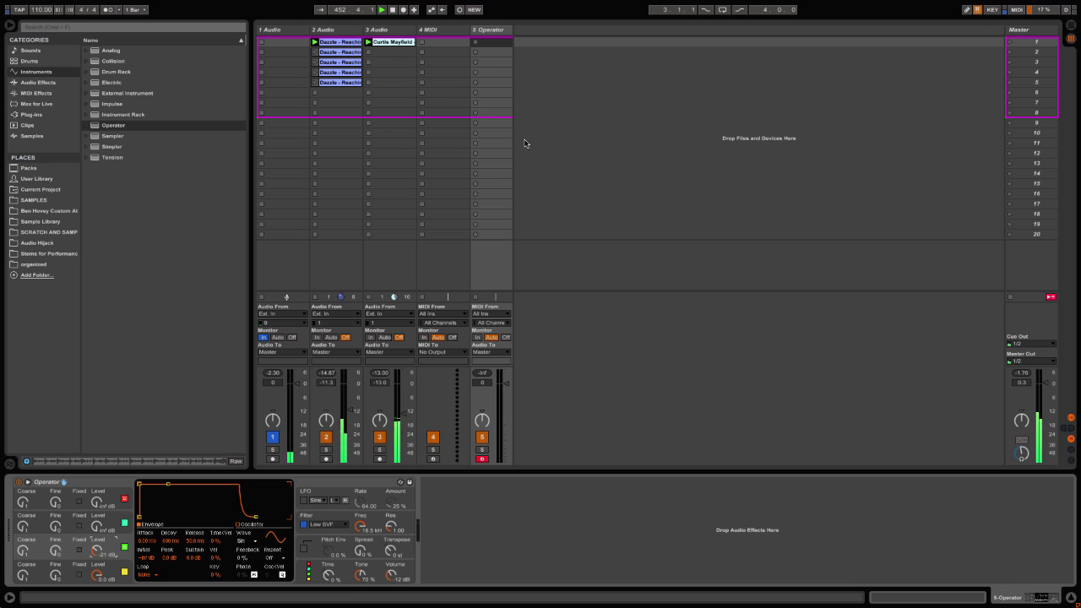
# Step: Create an empty MIDI clip in slot 1 of the Operator track and delete it
pyautogui.click(500, 44)
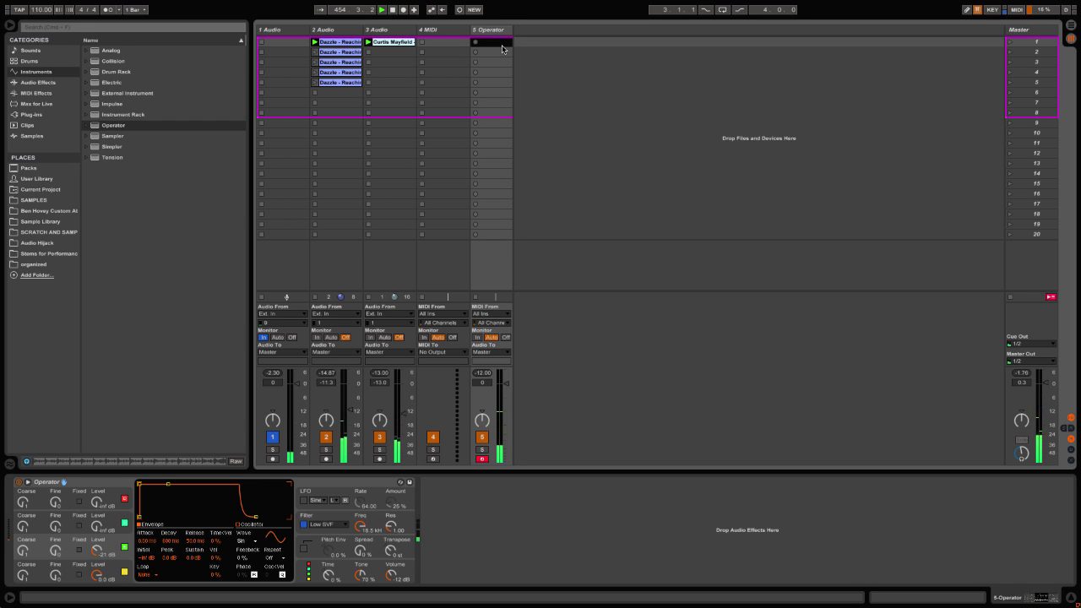
pyautogui.doubleClick(501, 43)
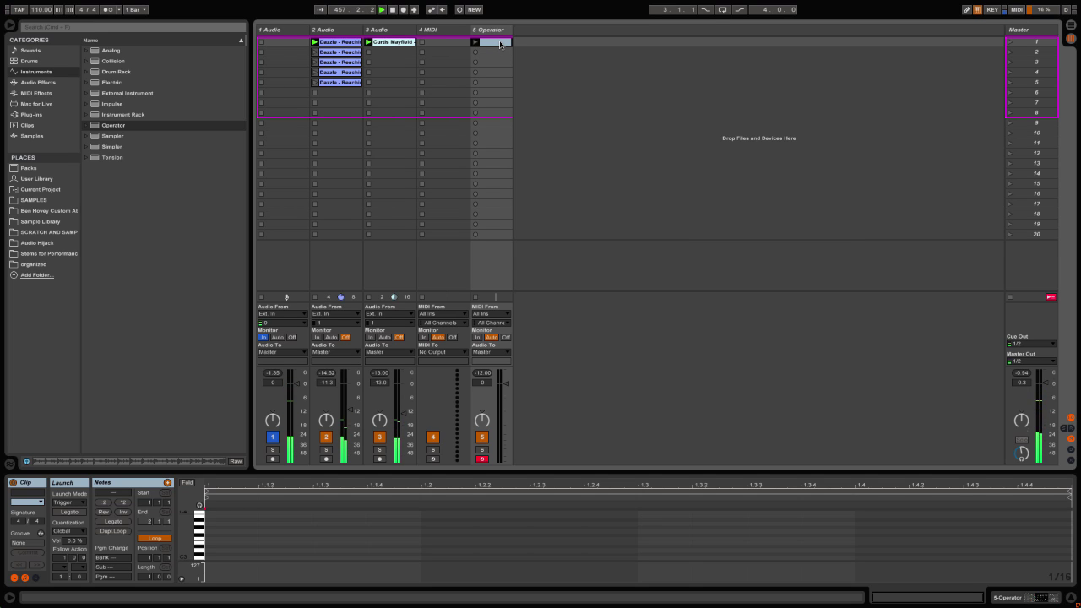
pyautogui.press('Delete')
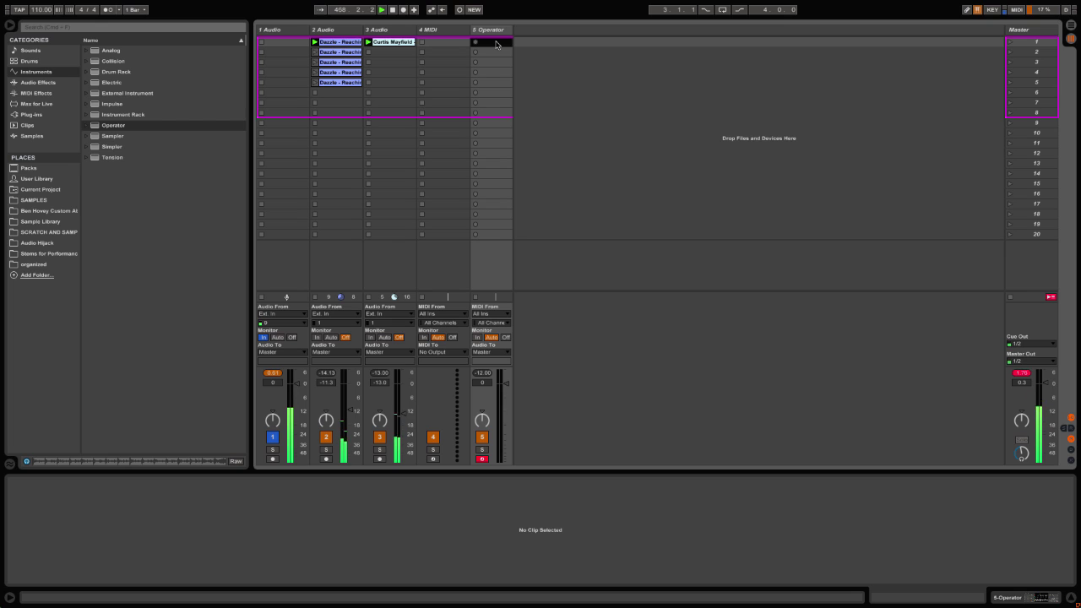
# Step: Record a two-bar MIDI clip in slot 1 of the Operator track, delete it and record a new two-bar take
pyautogui.press('Return')
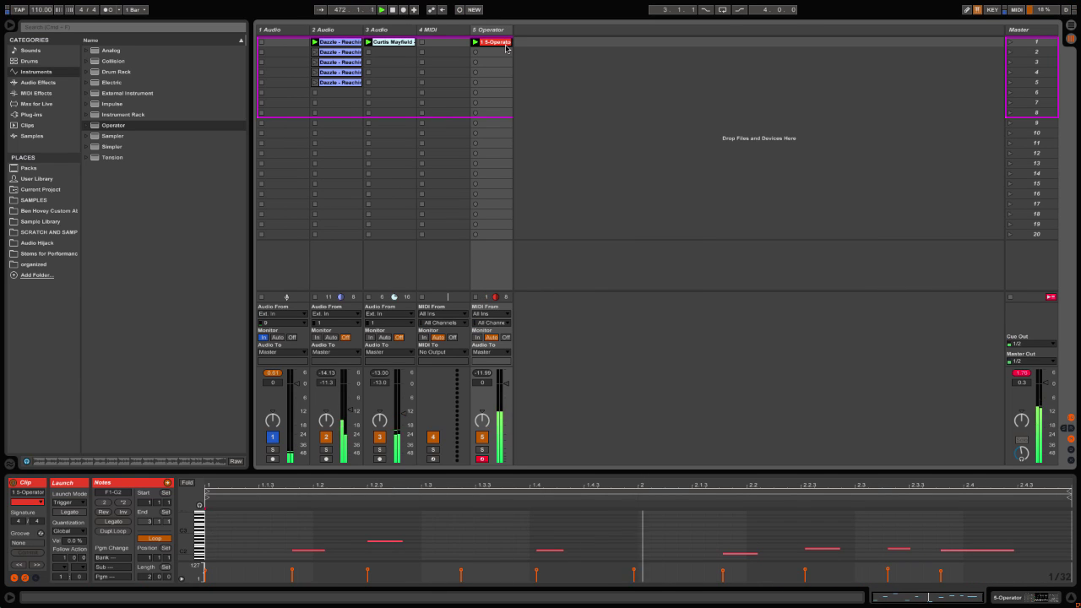
pyautogui.press('Delete')
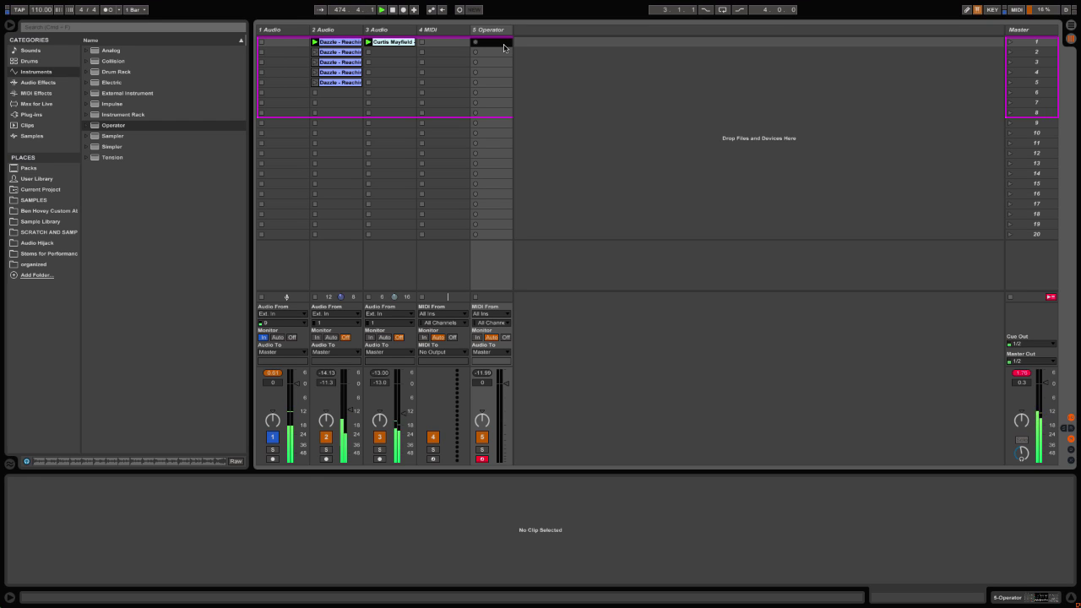
pyautogui.press('Return')
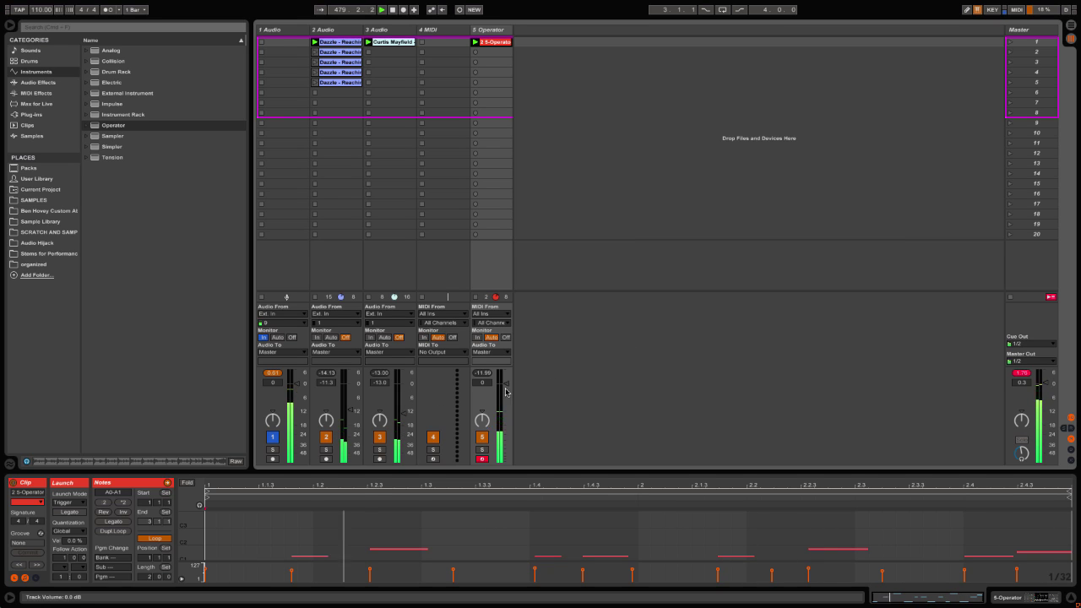
# Step: Record another two-bar MIDI clip in slot 2 of the Operator track and let it loop
pyautogui.click(500, 52)
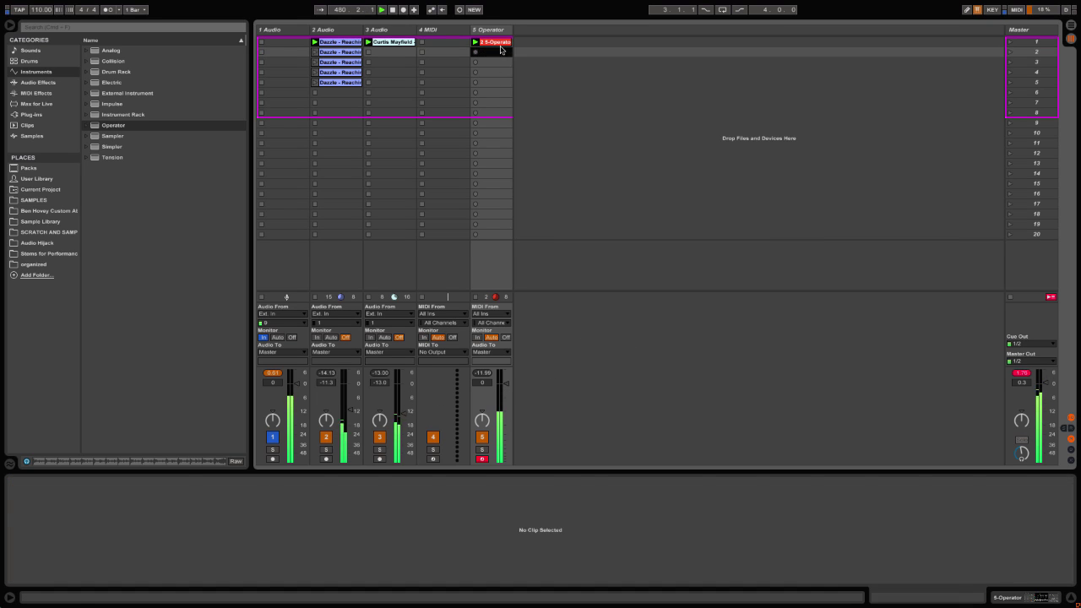
pyautogui.click(500, 45)
pyautogui.click(500, 54)
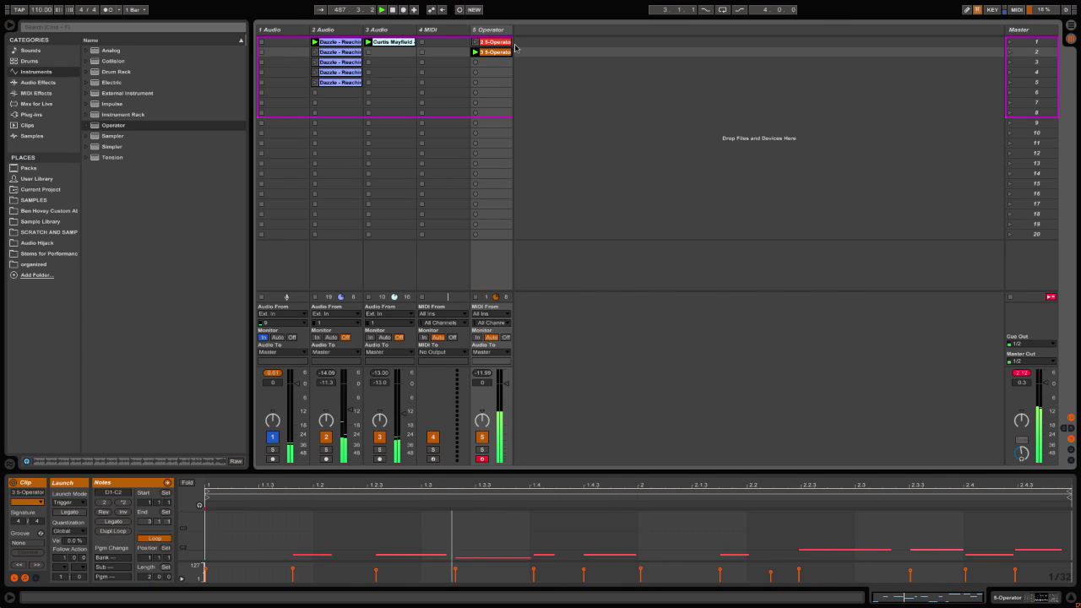
# Step: Record a two-bar MIDI clip in slot 3 of the Operator track and let it loop
pyautogui.click(499, 63)
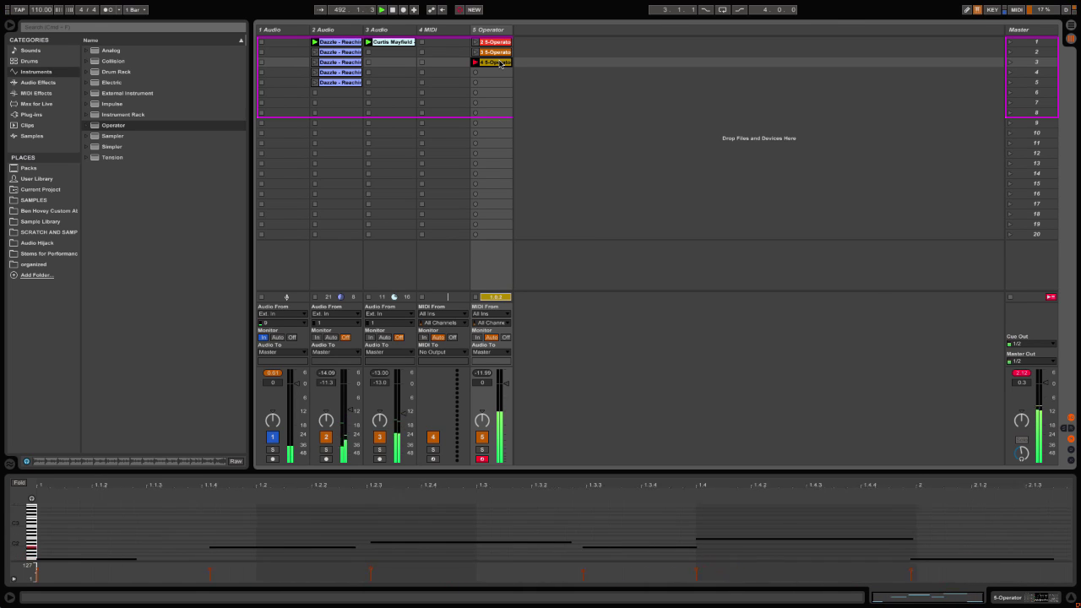
pyautogui.click(501, 64)
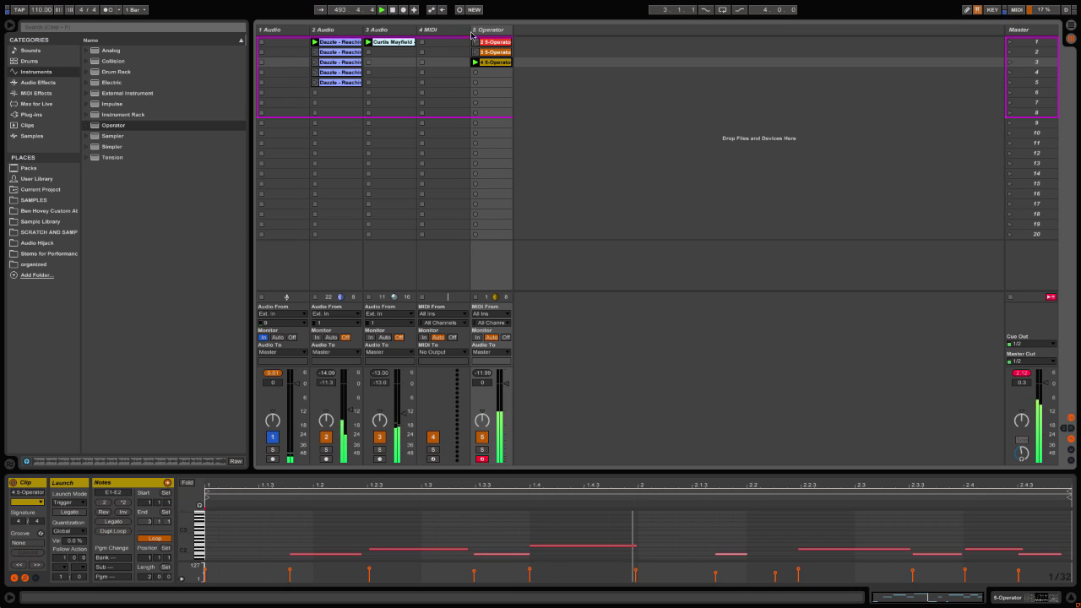
# Step: Lower the Operator track's volume to about -7.8 dB and mute audio track 3
pyautogui.moveTo(483, 382); pyautogui.dragTo(484, 410)
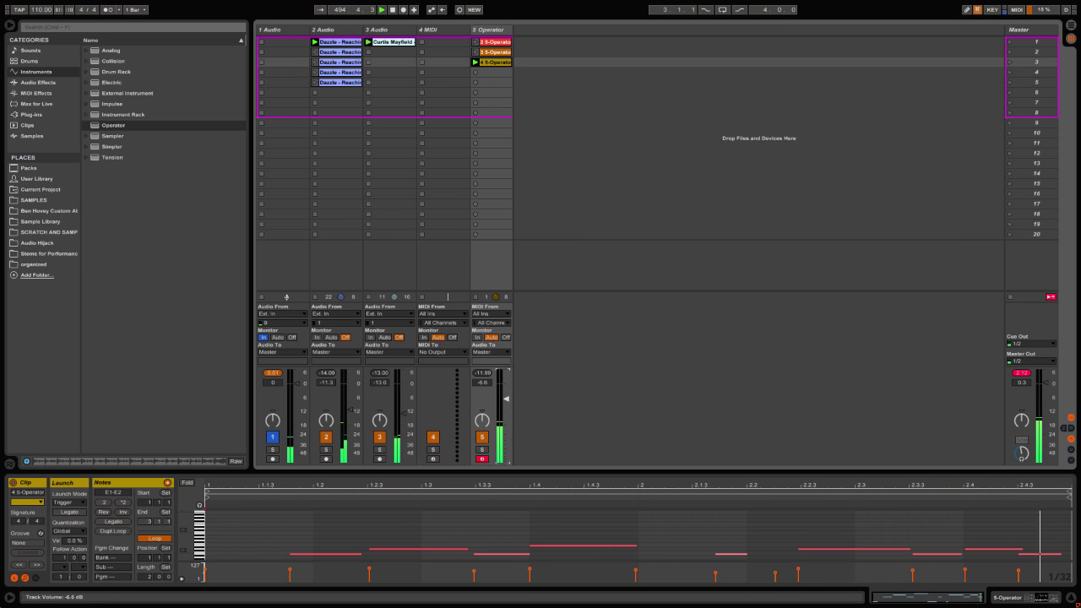
pyautogui.click(379, 436)
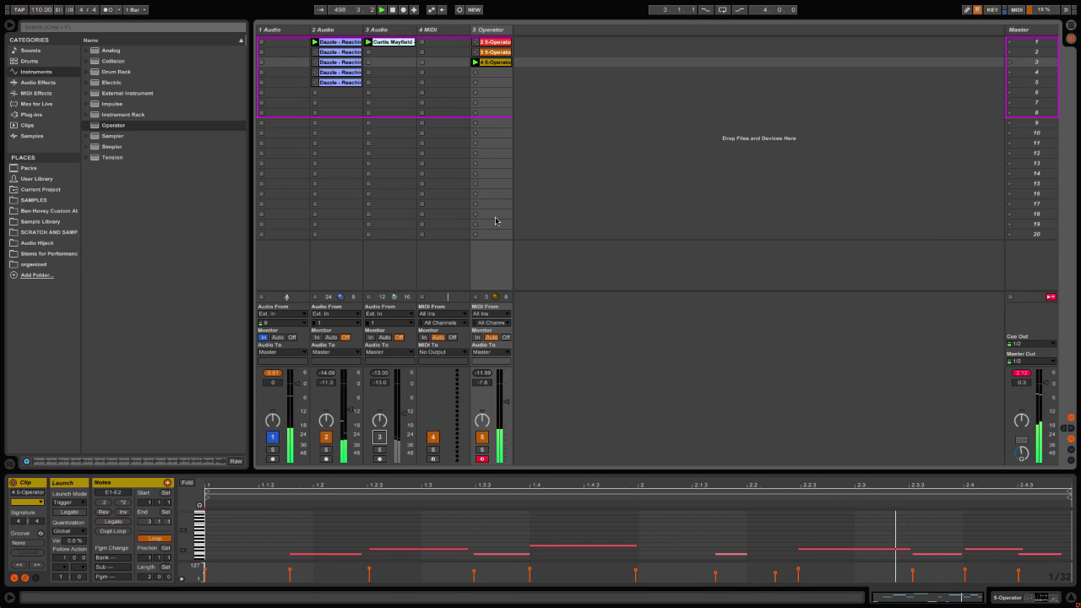
# Step: Launch the three Operator clips alternately to compare them, finishing with the clip in slot 1 playing
pyautogui.click(499, 42)
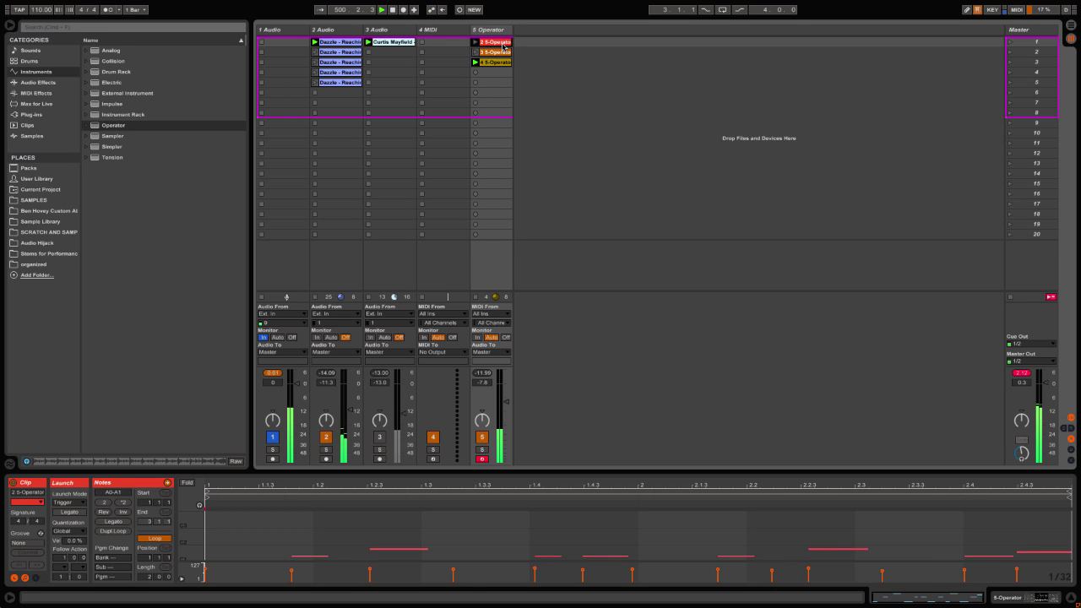
pyautogui.press('Down')
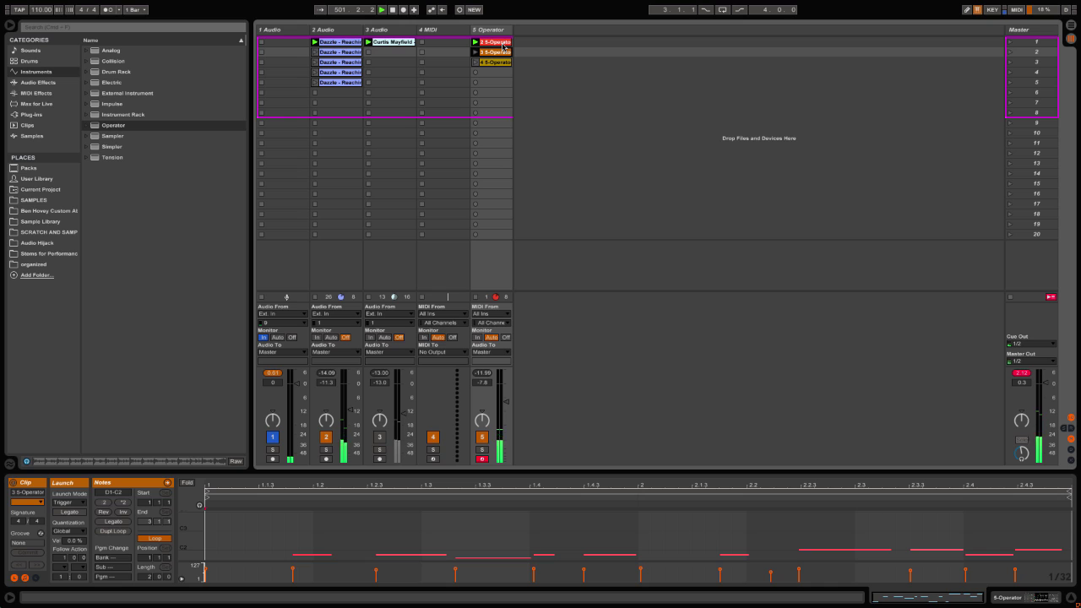
pyautogui.press('Up')
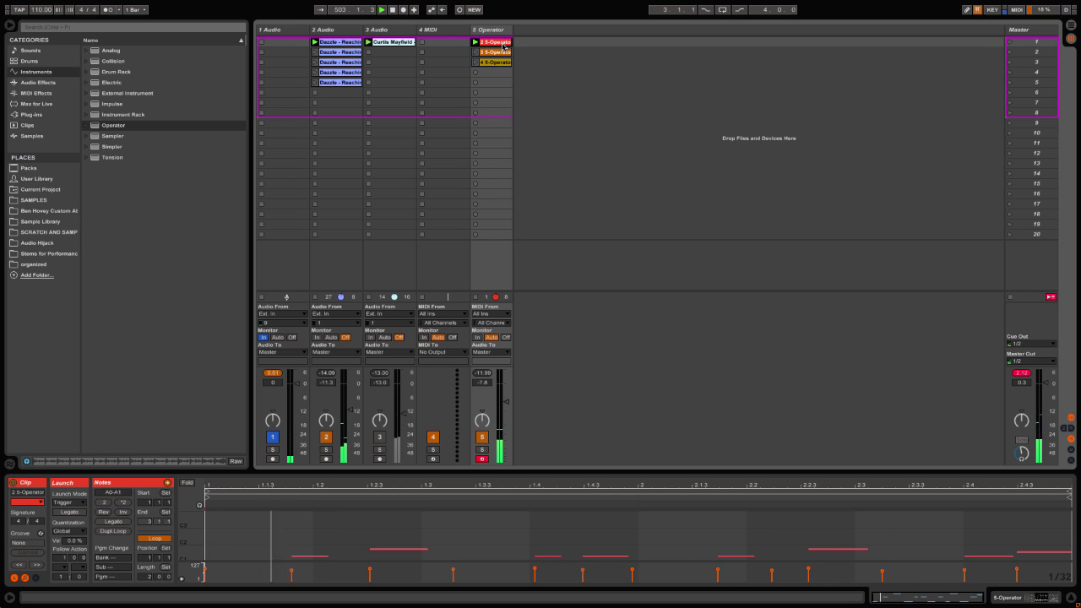
pyautogui.press('Down')
pyautogui.press('Down')
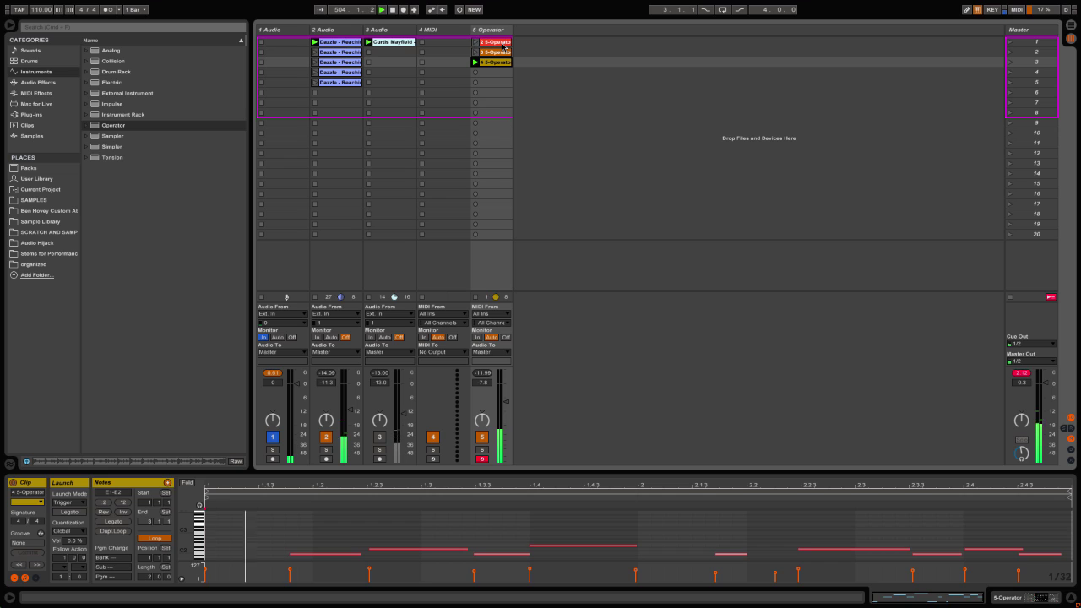
pyautogui.press('Up')
pyautogui.press('Up')
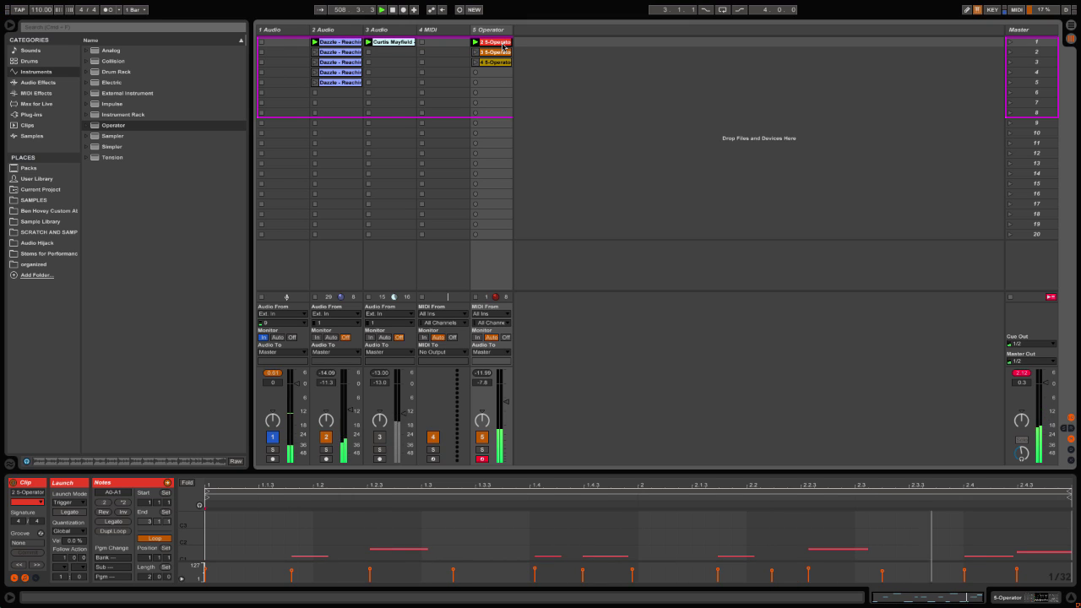
pyautogui.click(503, 47)
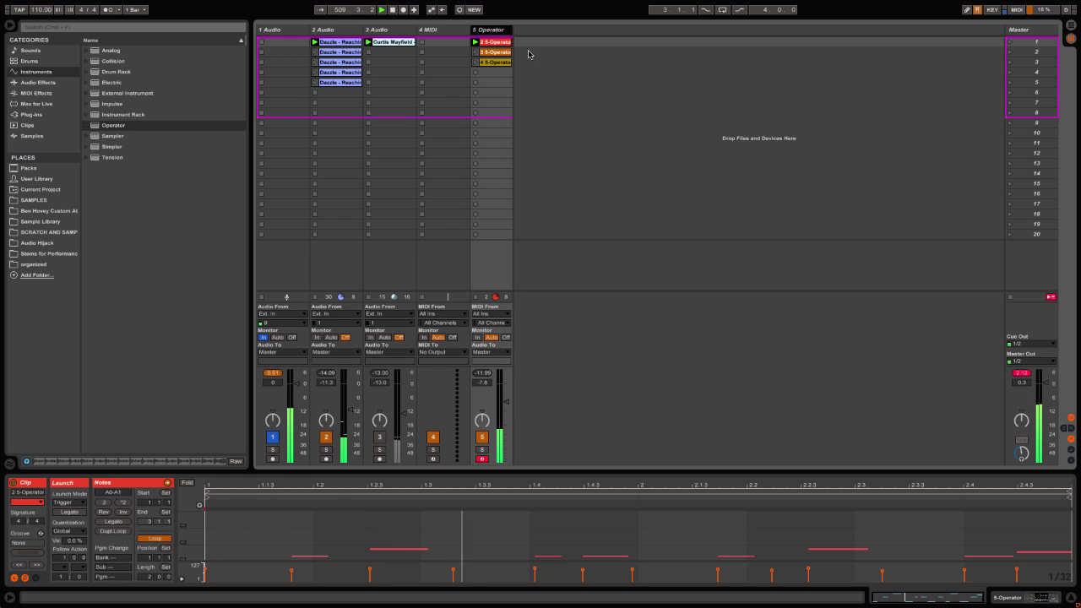
# Step: Load the Electric instrument onto a new MIDI track and record a two-bar clip in its slot 1
pyautogui.click(121, 84)
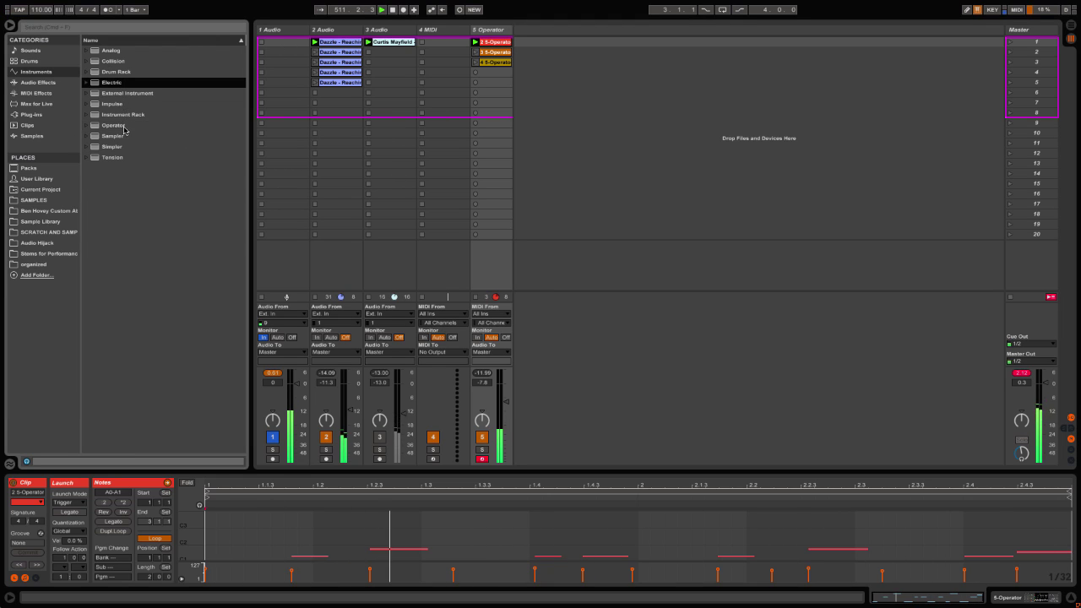
pyautogui.moveTo(124, 129); pyautogui.dragTo(588, 78)
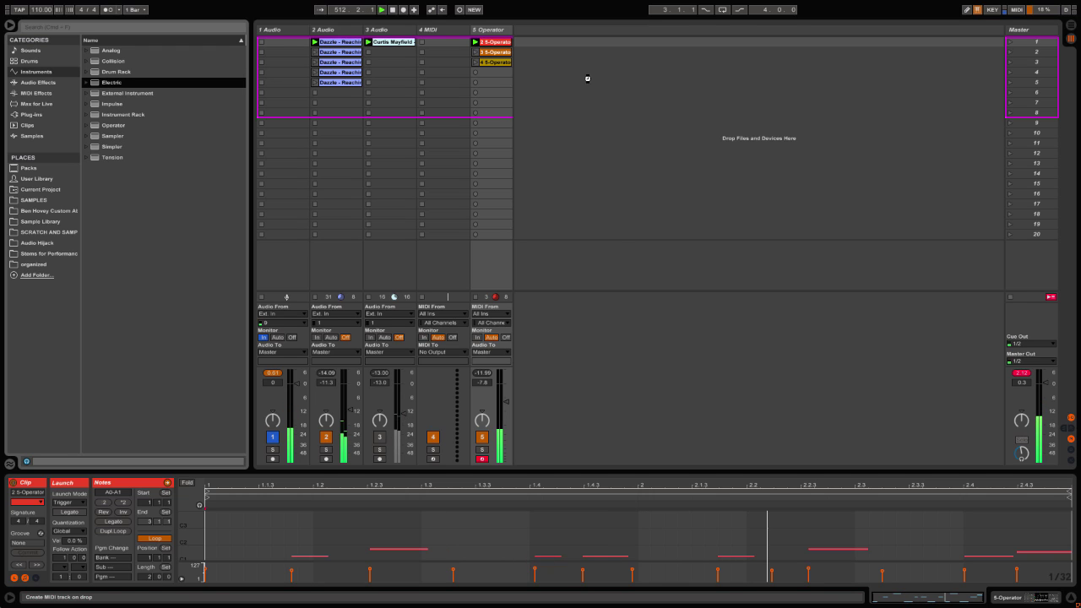
pyautogui.moveTo(617, 227); pyautogui.dragTo(615, 228)
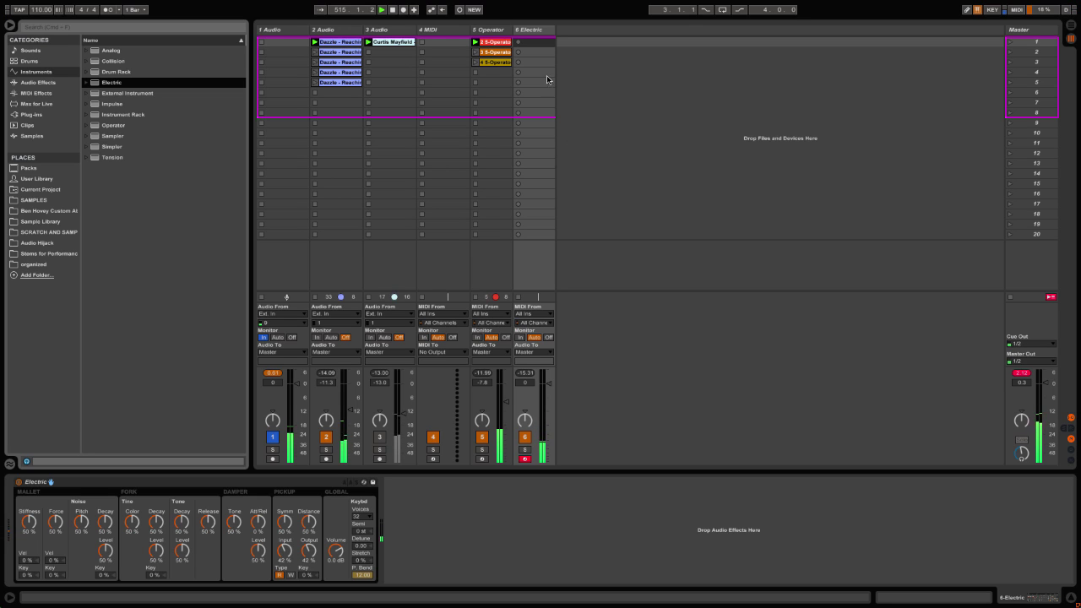
pyautogui.click(543, 44)
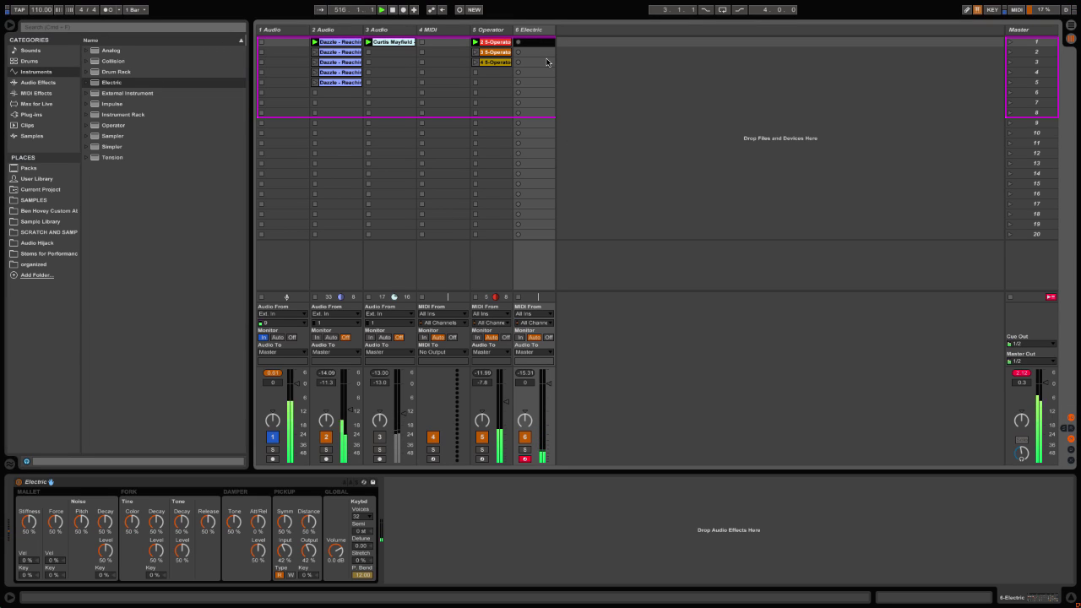
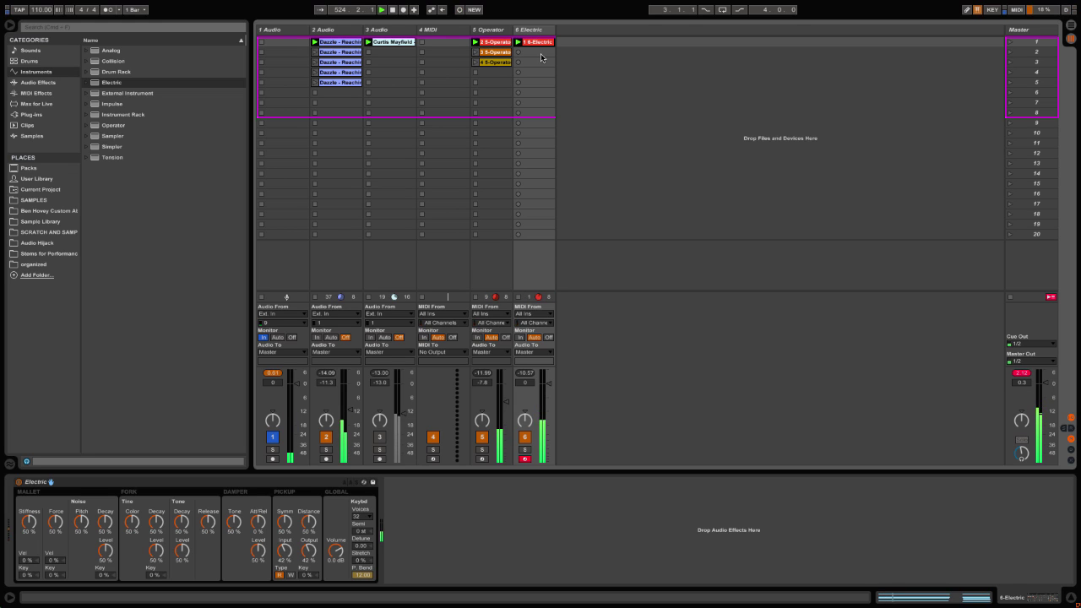
# Step: Unmute audio track 3 and lower its volume to -14.8 dB
pyautogui.click(541, 53)
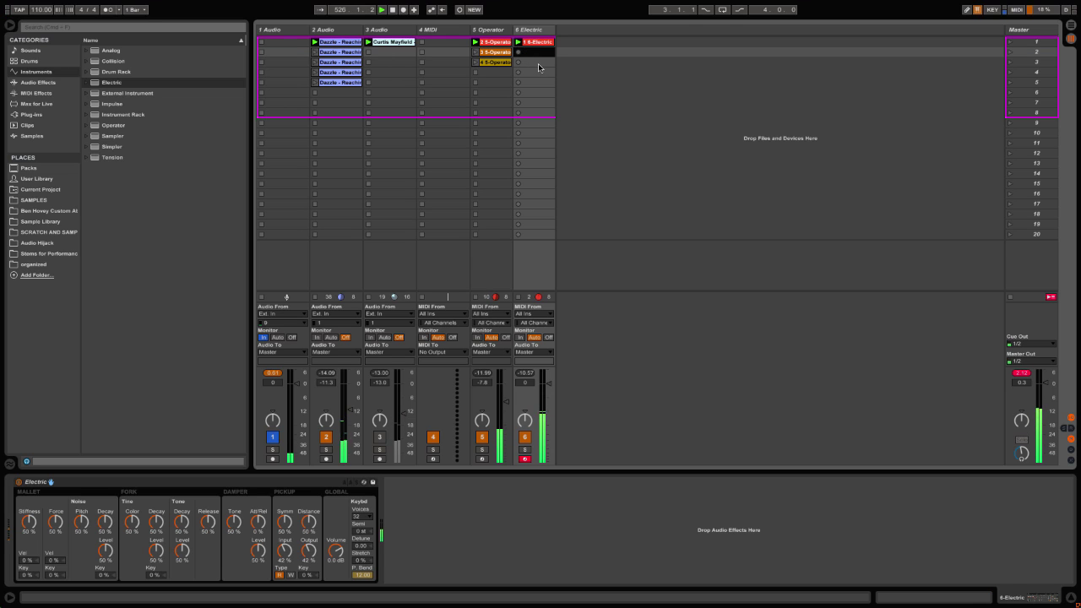
pyautogui.click(380, 439)
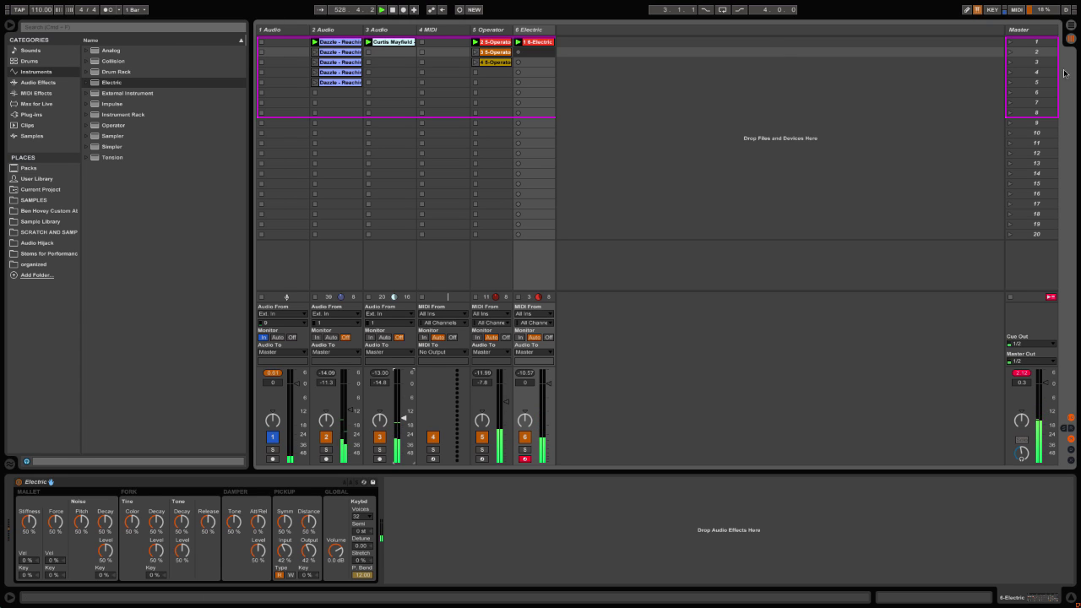
# Step: Launch scene 2 and record a looping two-bar MIDI clip in slot 2 of the Electric track
pyautogui.click(1018, 53)
pyautogui.click(1012, 52)
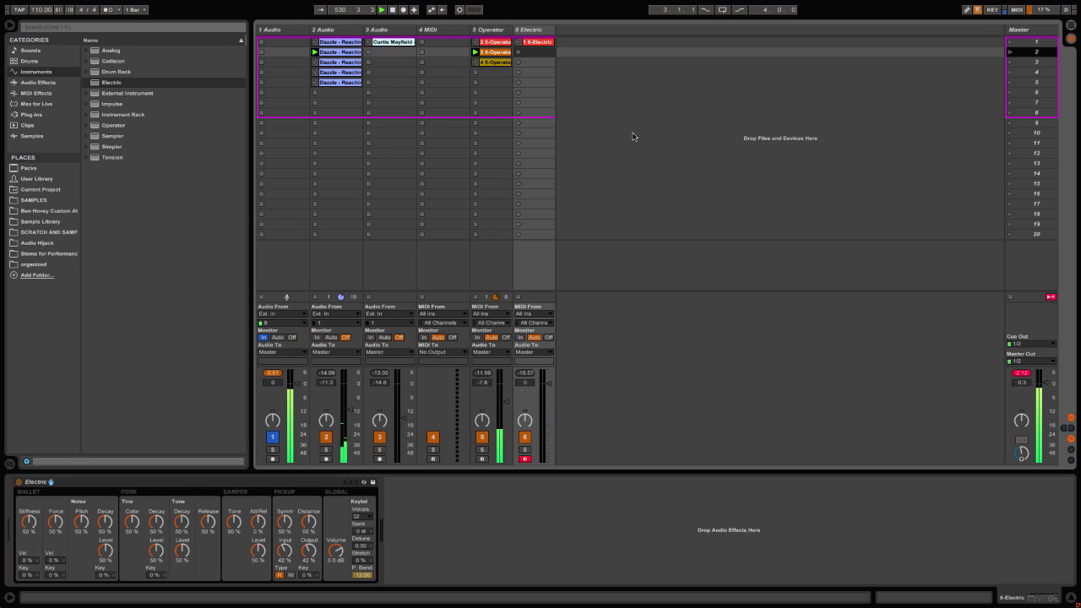
pyautogui.click(538, 53)
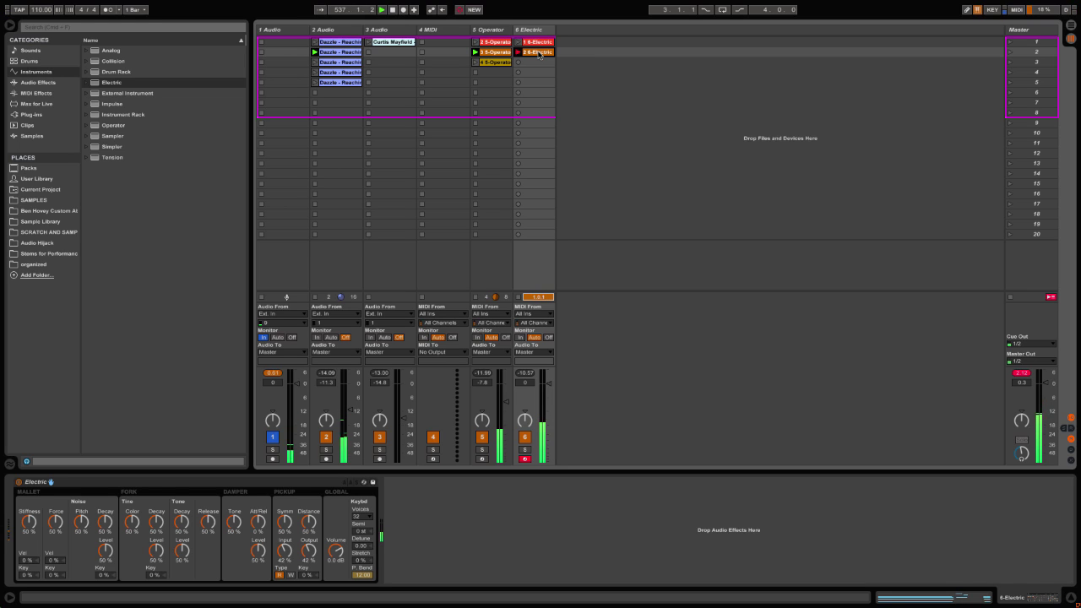
pyautogui.click(539, 52)
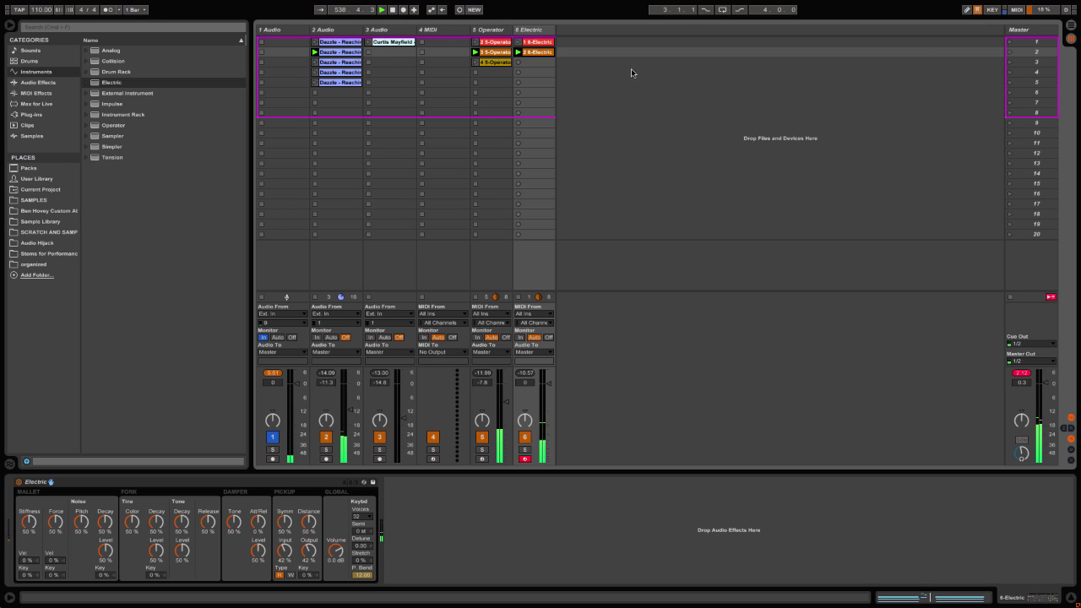
# Step: Launch scene 3, stop playback, and select the Master track's scenes one by one to examine which clips each row contains
pyautogui.click(1008, 62)
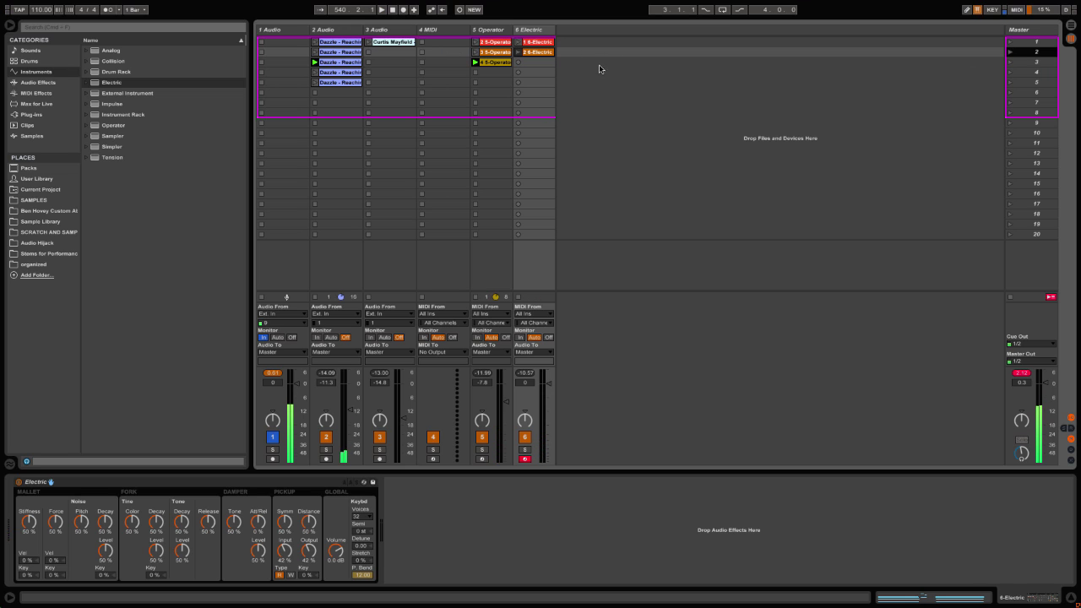
pyautogui.click(1036, 48)
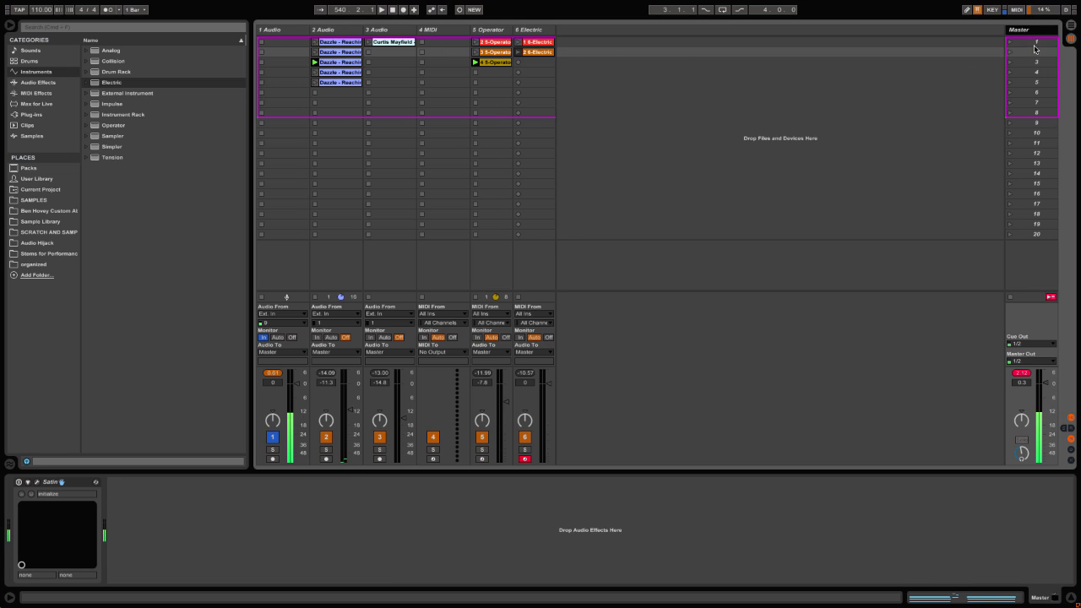
pyautogui.click(1036, 64)
pyautogui.click(1035, 51)
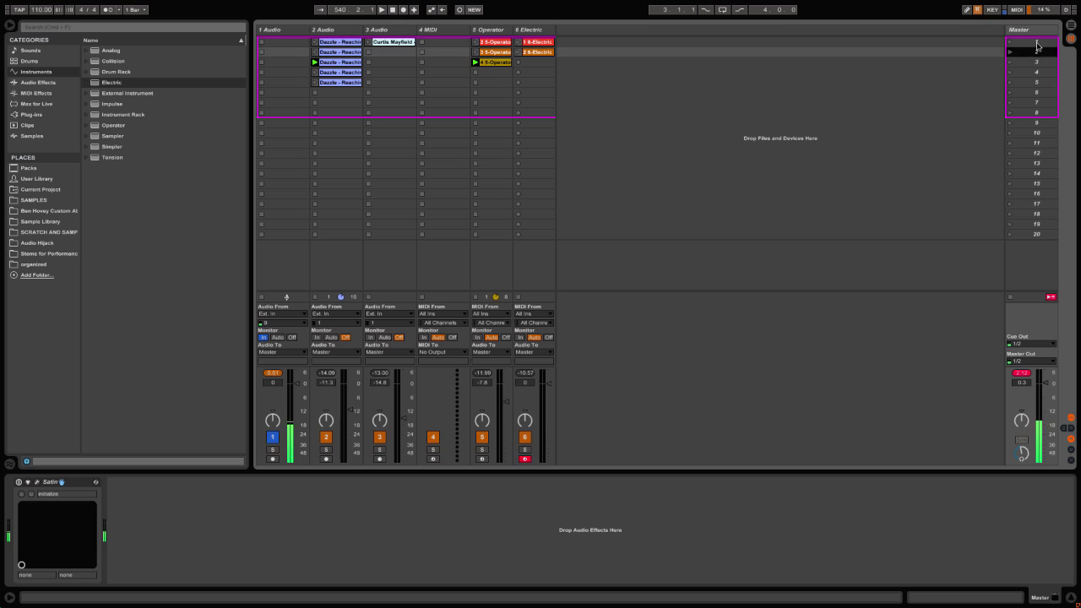
pyautogui.click(1037, 42)
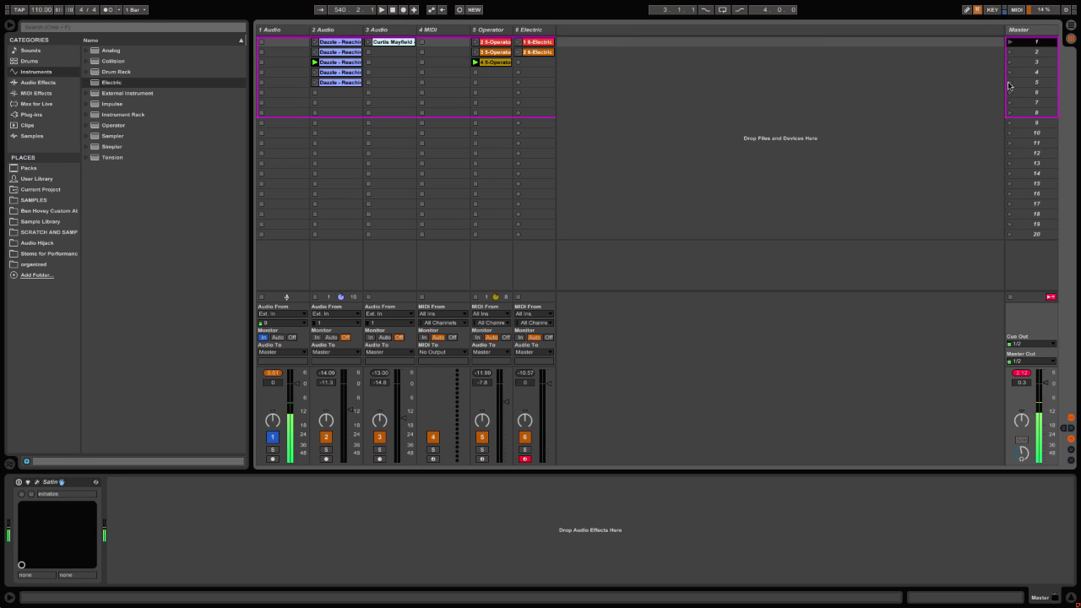
pyautogui.click(1035, 52)
pyautogui.click(1036, 59)
pyautogui.click(1036, 54)
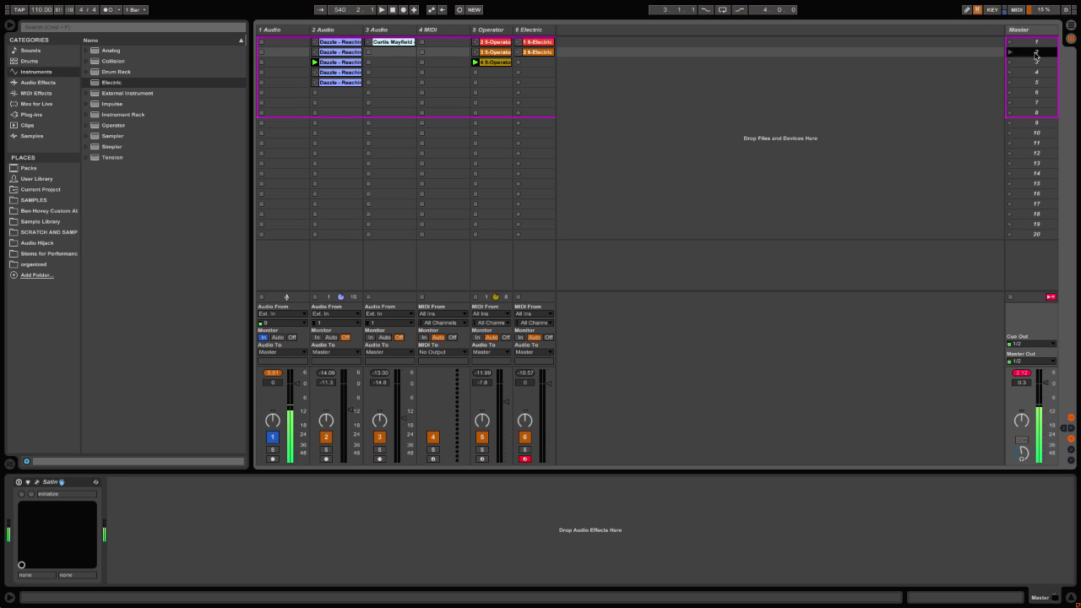
pyautogui.click(1037, 42)
pyautogui.click(1037, 51)
pyautogui.click(1038, 61)
pyautogui.click(1039, 51)
pyautogui.click(1041, 43)
pyautogui.click(1037, 52)
pyautogui.click(1037, 62)
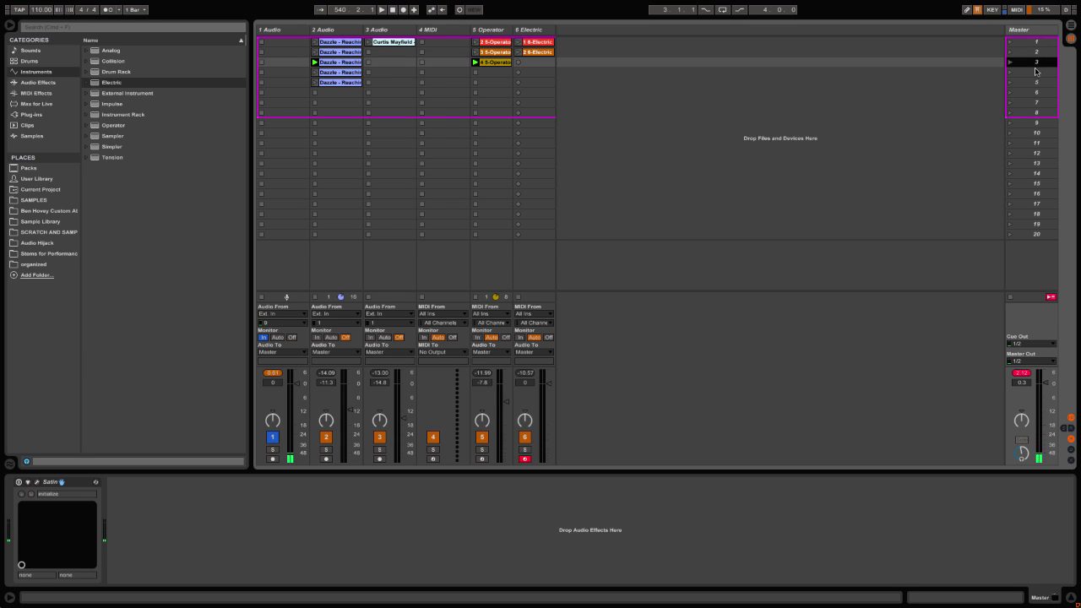
pyautogui.click(1037, 72)
pyautogui.click(1037, 82)
pyautogui.click(1035, 93)
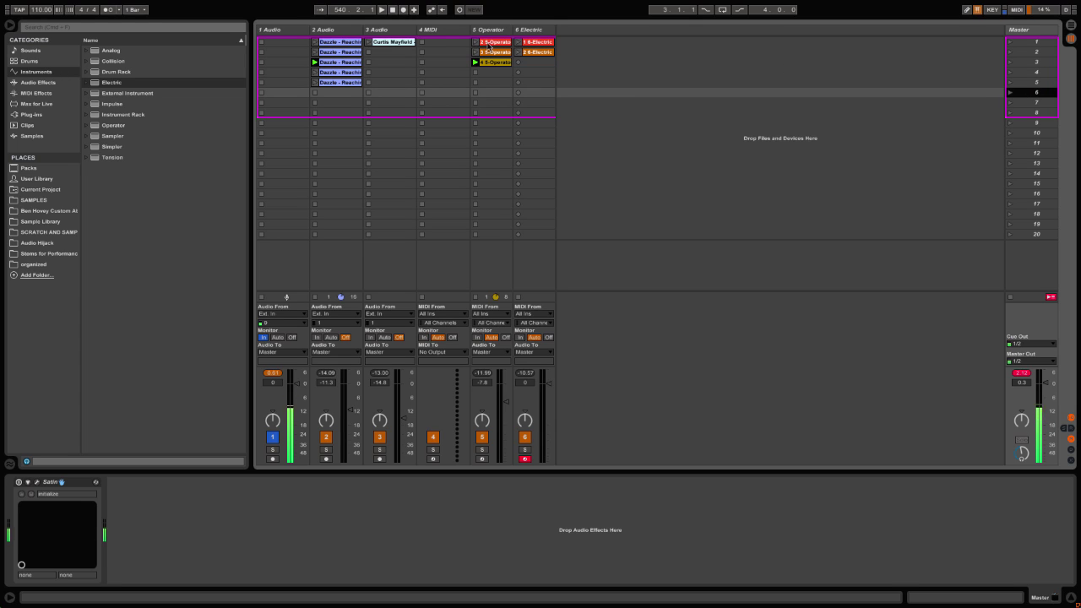
pyautogui.click(1036, 41)
pyautogui.click(1036, 52)
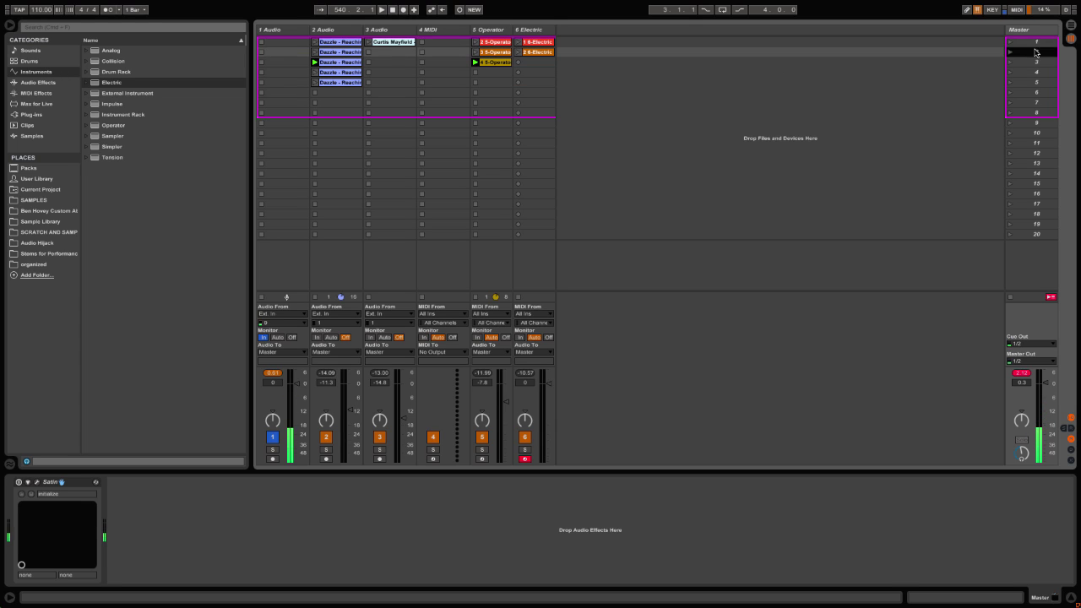
pyautogui.click(1036, 61)
pyautogui.click(1036, 51)
pyautogui.click(1036, 42)
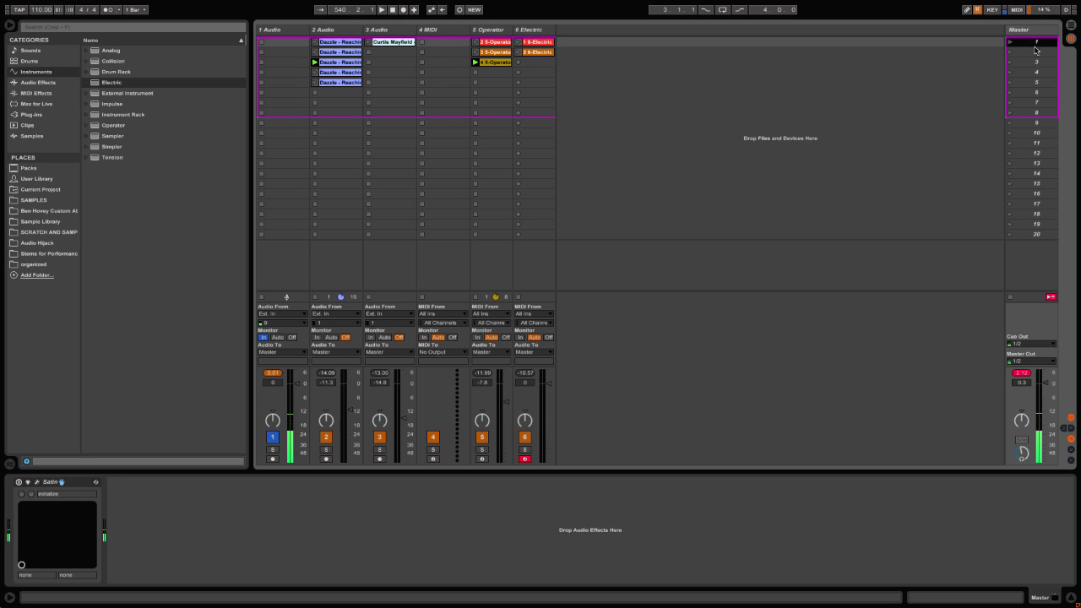
pyautogui.click(1036, 52)
pyautogui.click(1036, 63)
# Step: Relaunch scene 3 and record a two-bar MIDI clip in slot 3 of the Electric track, undoing the first take
pyautogui.click(1010, 63)
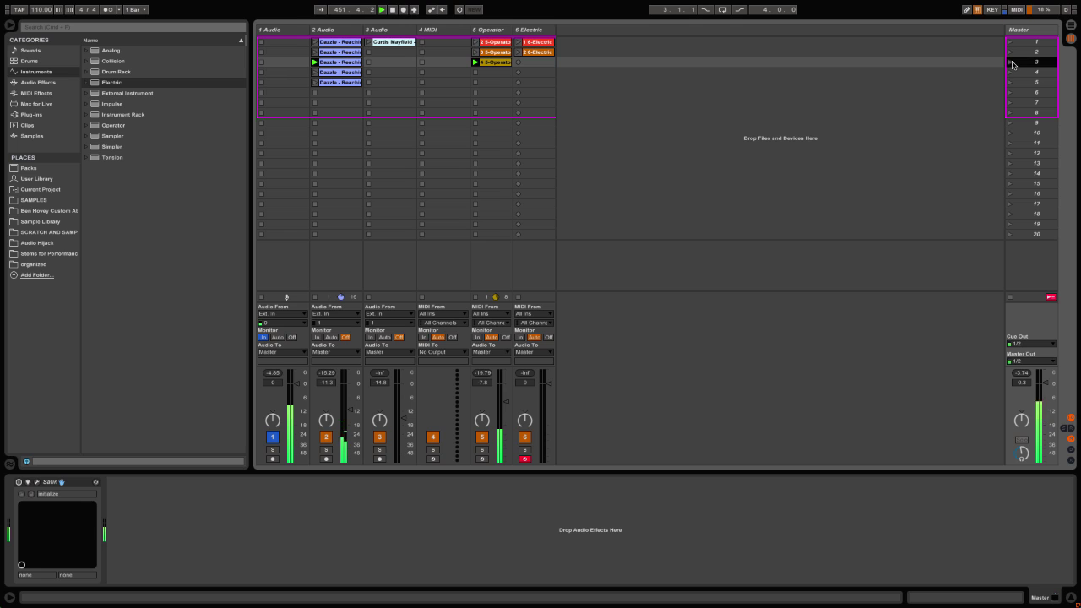
pyautogui.click(534, 63)
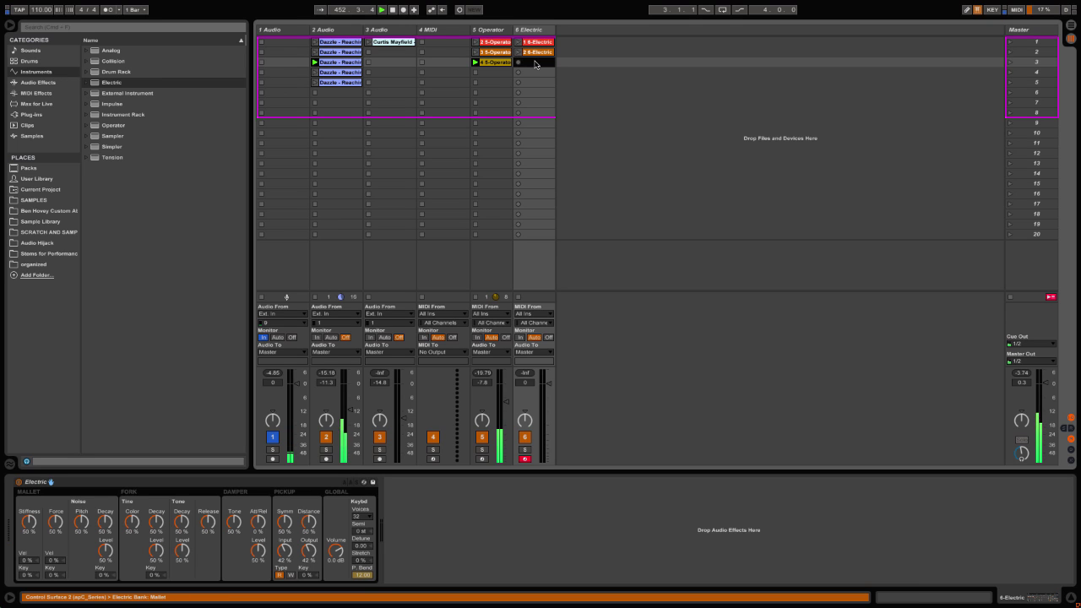
pyautogui.press('Return')
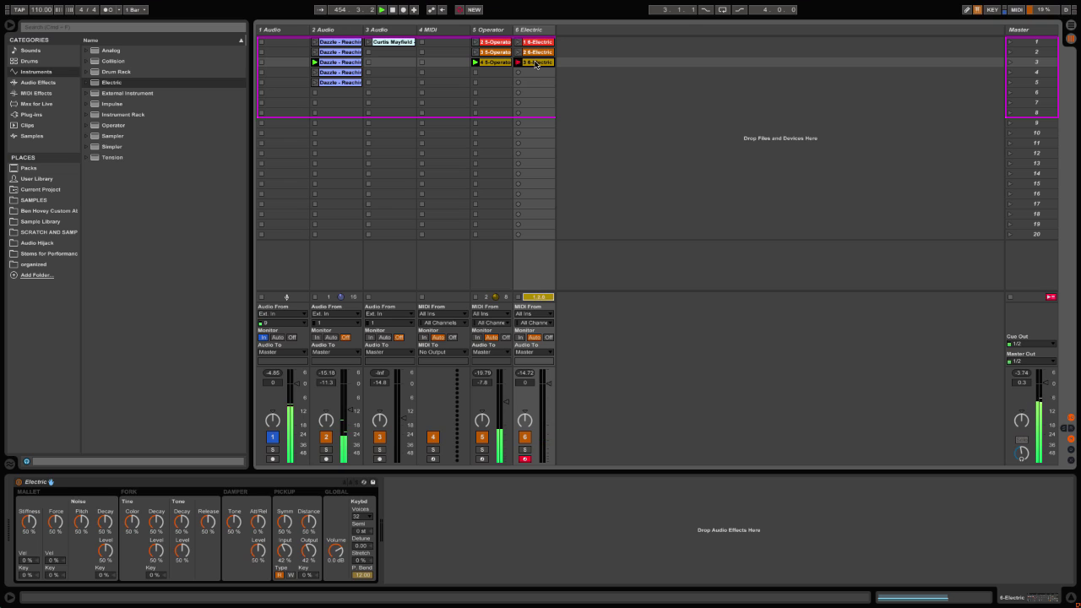
pyautogui.hotkey('ctrl', 'z')
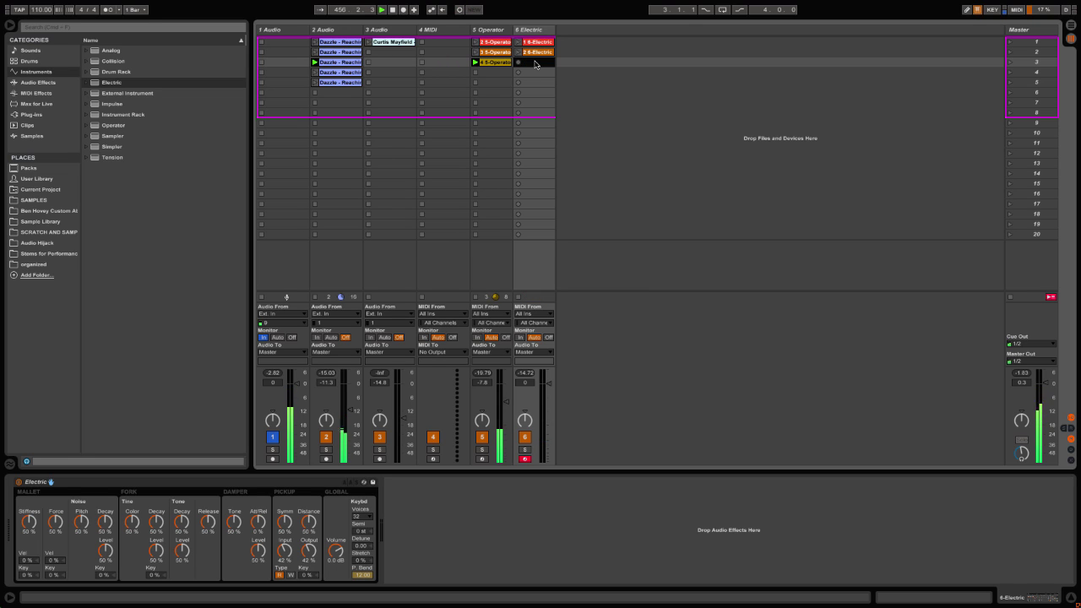
pyautogui.press('Return')
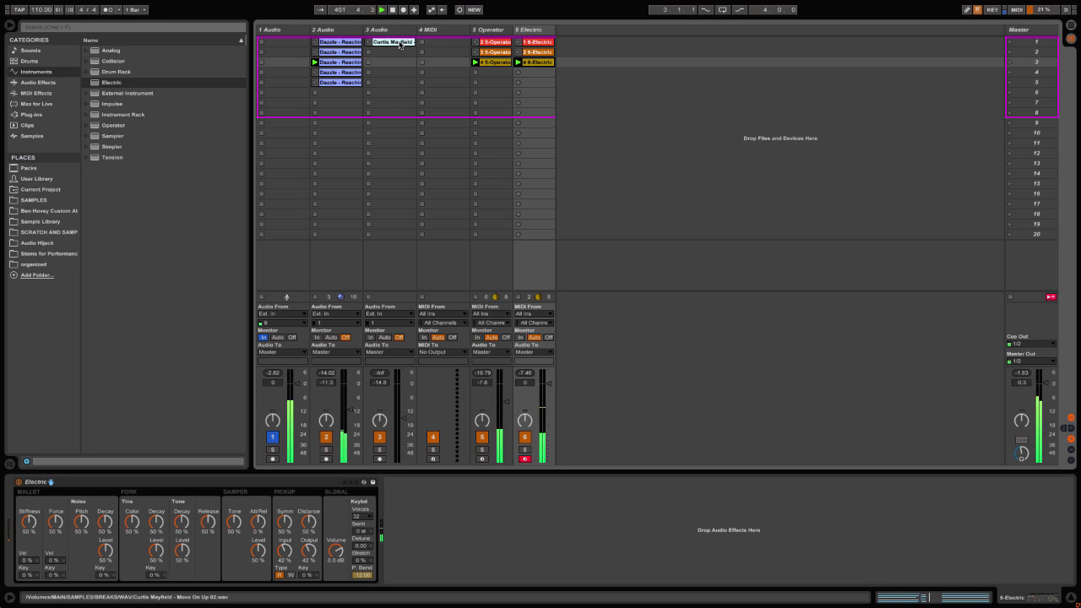
# Step: Copy the Curtis Mayfield clip from slot 1 of audio track 3 into slots 2 and 3
pyautogui.moveTo(394, 42); pyautogui.dragTo(402, 53)
pyautogui.press('super+d')
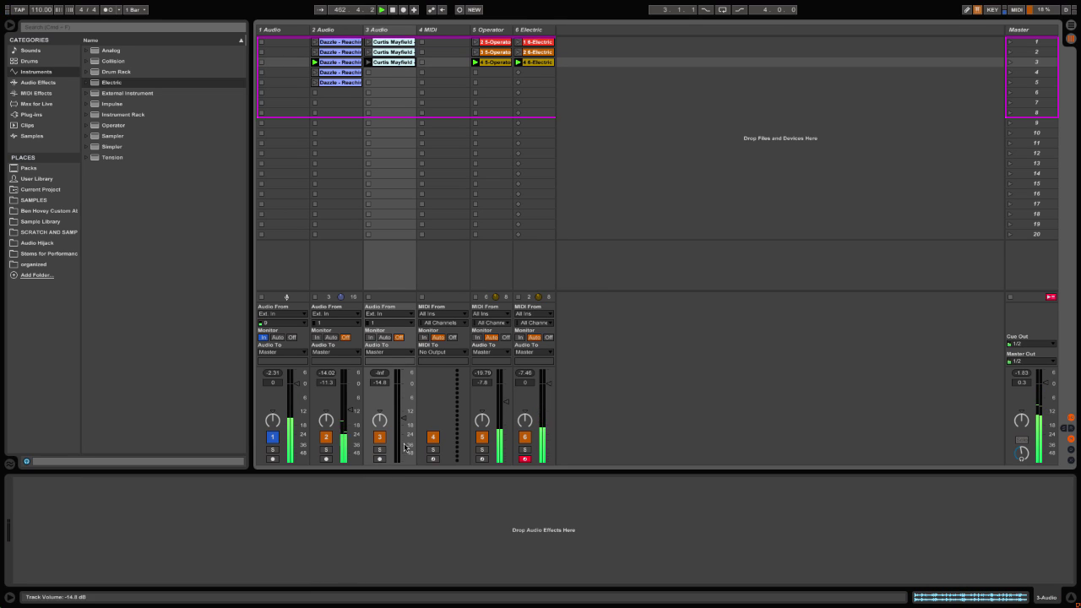
# Step: Extend the loop of the Dazzle clip in slot 1 of audio track 2 to four bars and check the Curtis Mayfield clip's loop
pyautogui.click(346, 63)
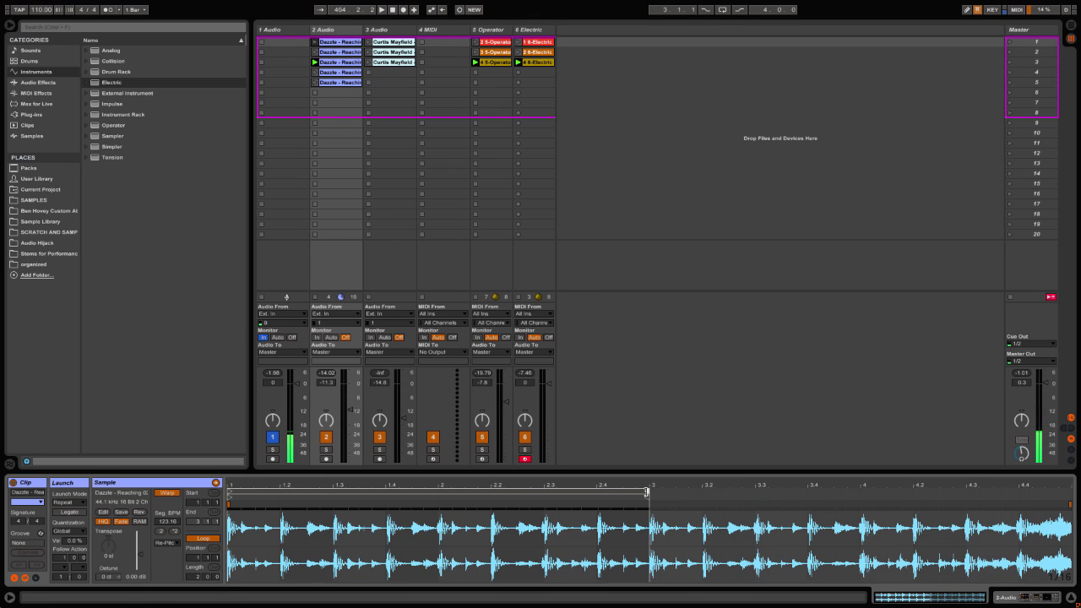
pyautogui.moveTo(647, 492); pyautogui.dragTo(1064, 492)
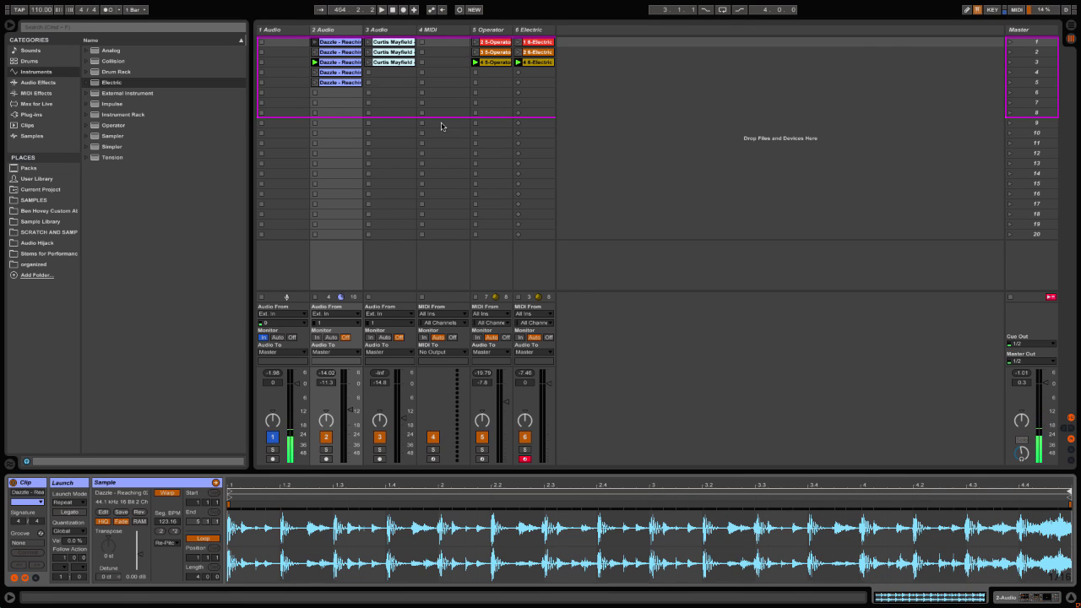
pyautogui.click(1030, 42)
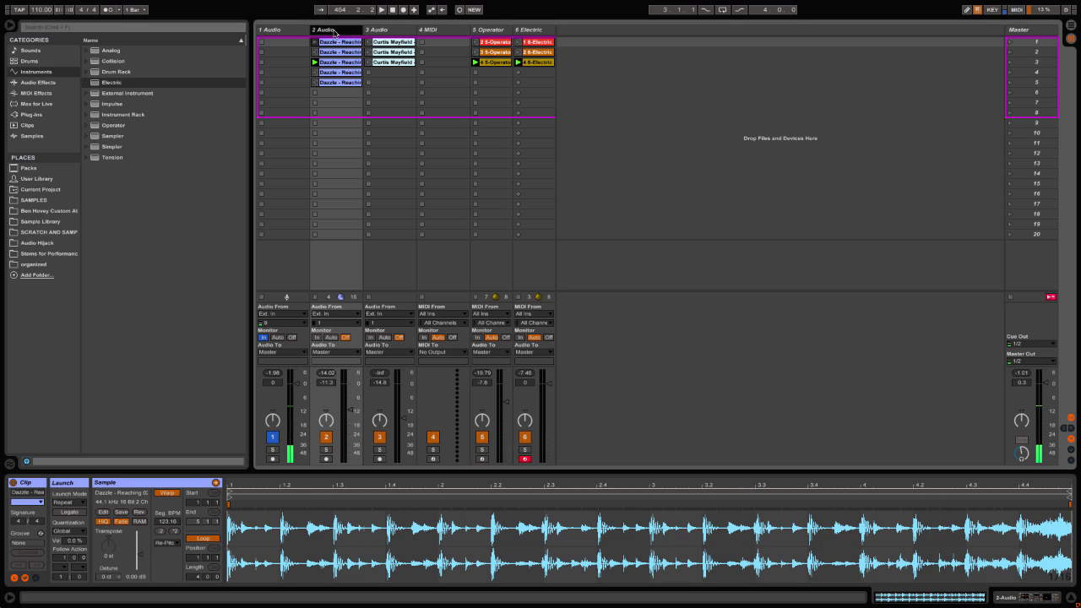
pyautogui.click(375, 33)
# Step: Name the first three scenes 1, 4 and 5
pyautogui.click(1037, 43)
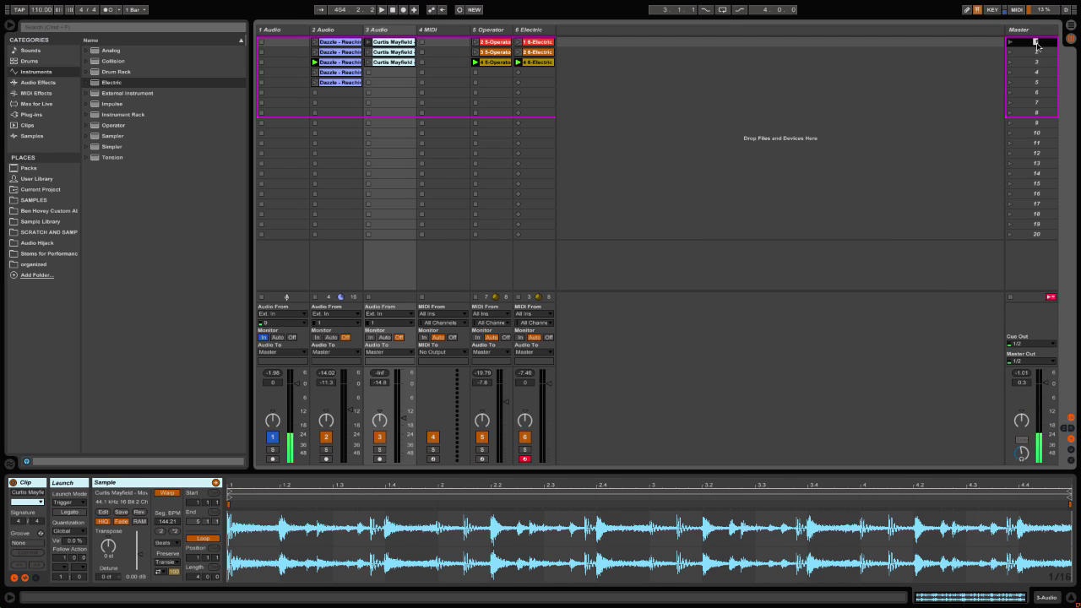
pyautogui.click(1040, 52)
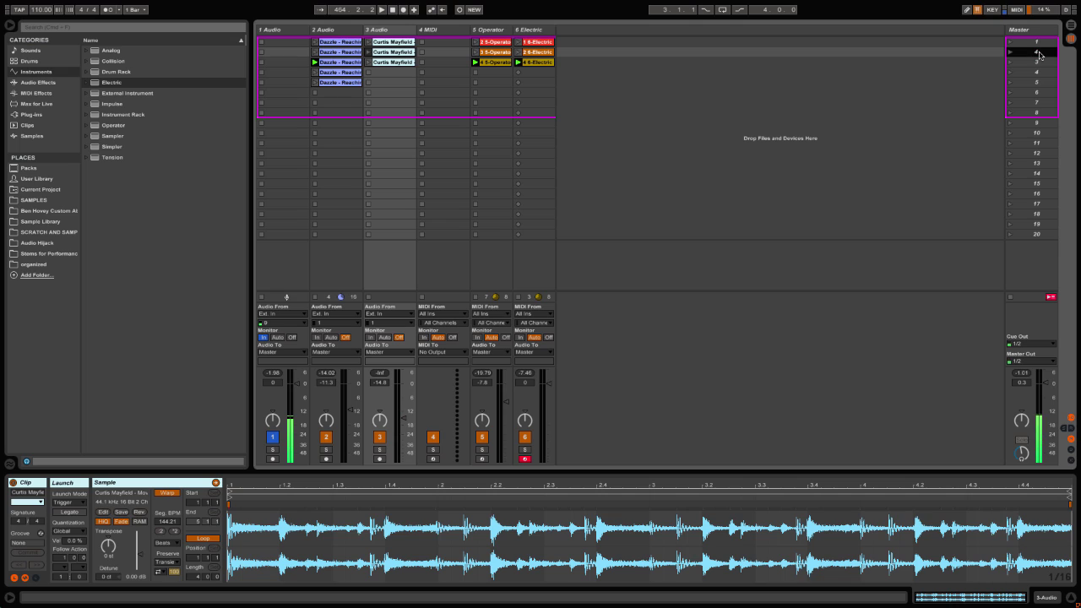
pyautogui.click(1040, 64)
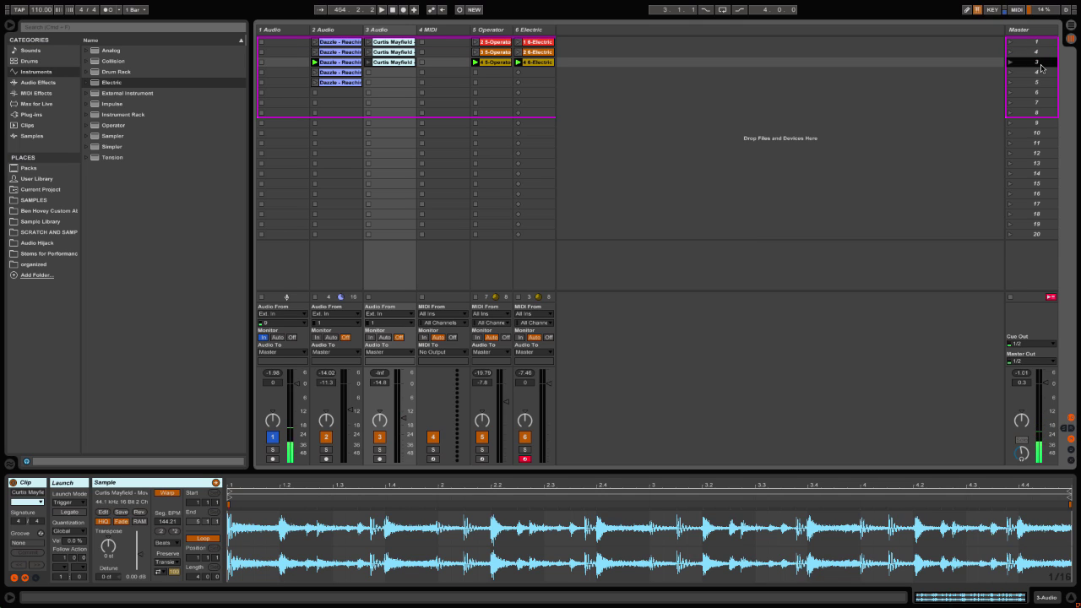
pyautogui.hotkey('ctrl', 'r')
# Step: Delete all scenes below the third one, from scene 4 through scene 20
pyautogui.click(1039, 72)
pyautogui.keyDown('shift'); pyautogui.click(1033, 234); pyautogui.keyUp('shift')
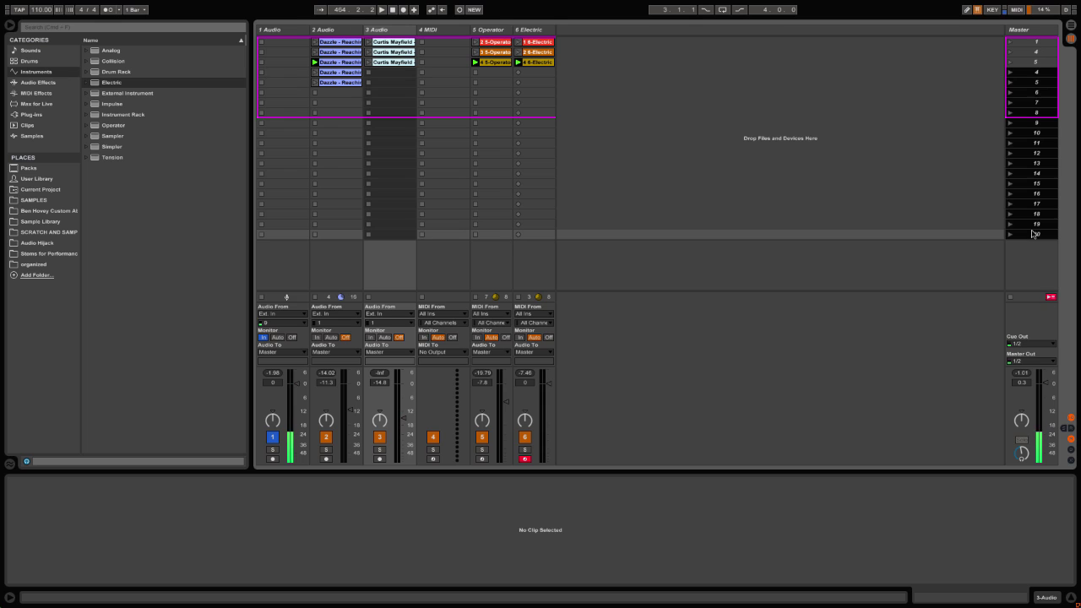
pyautogui.press('Delete')
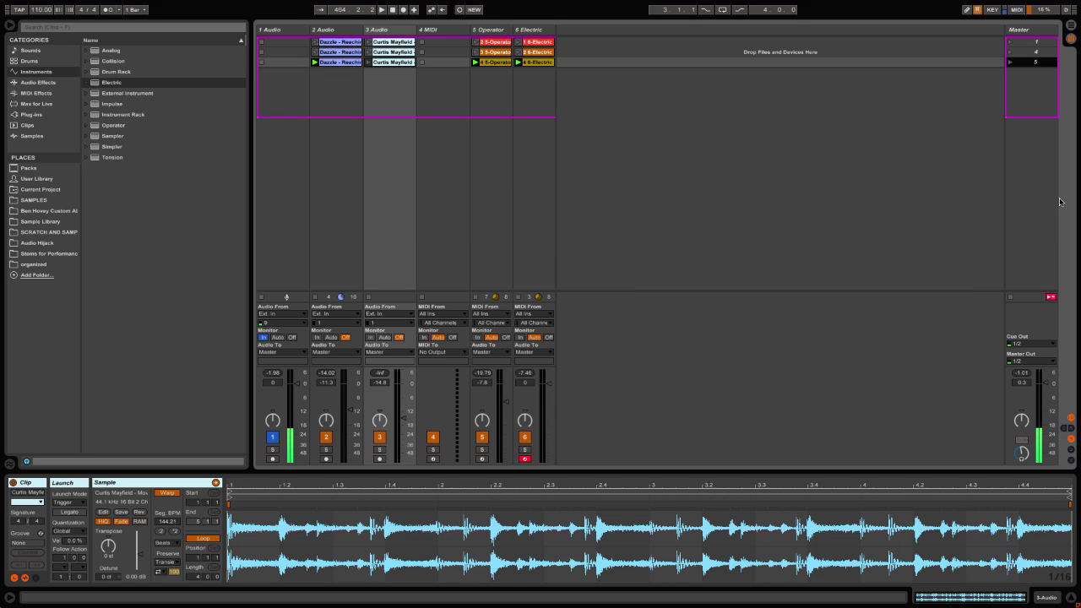
# Step: Audition the scenes named 1, 4 and 5 by launching them in varying order, ending on scene 1
pyautogui.click(1035, 42)
pyautogui.press('Return')
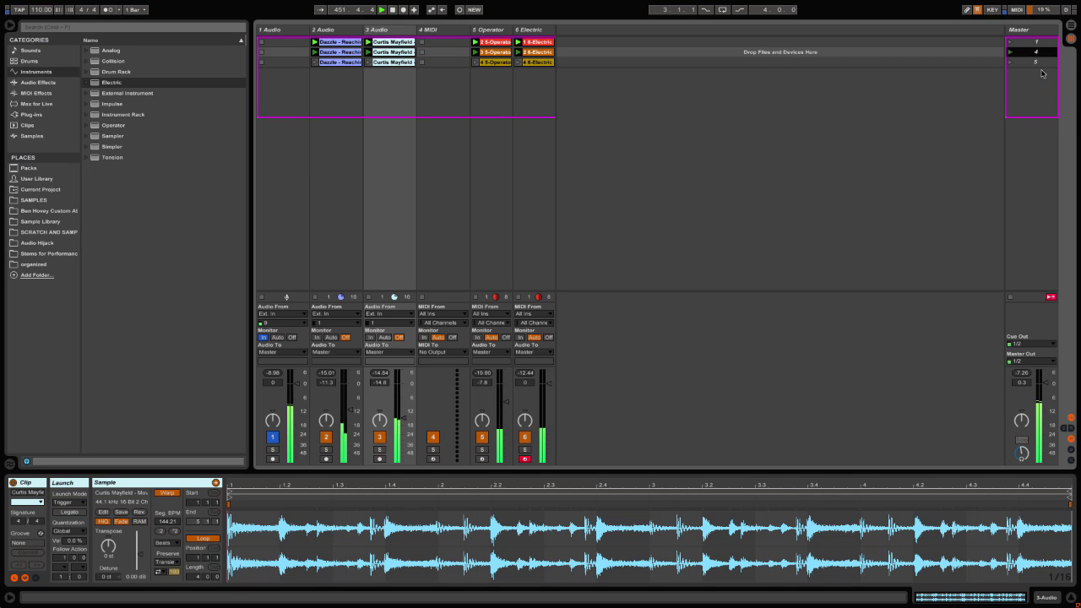
pyautogui.press('Return')
pyautogui.click(1036, 42)
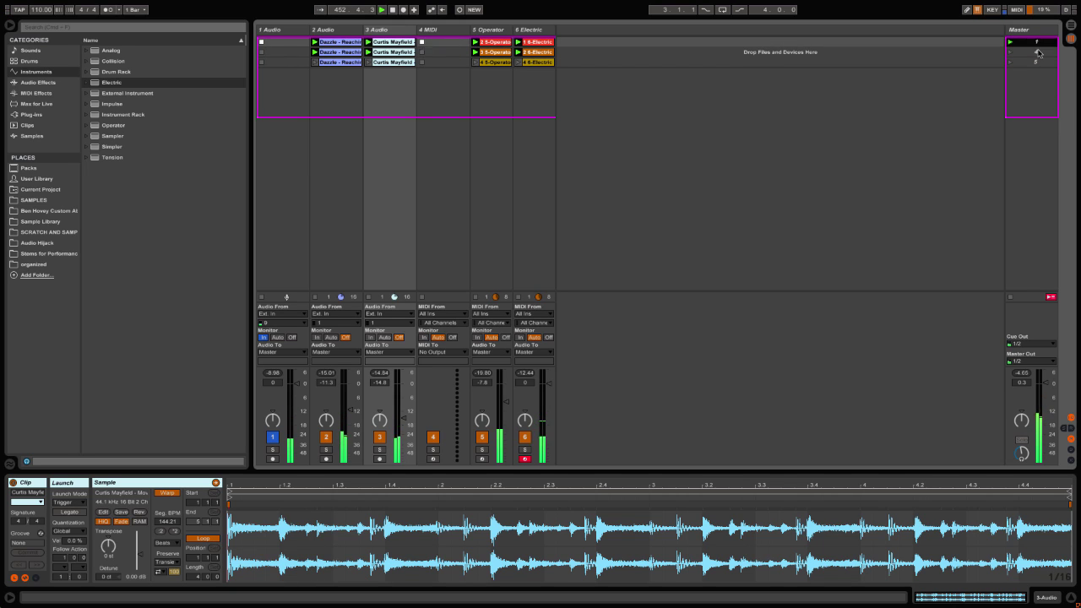
pyautogui.click(1038, 63)
pyautogui.press('Return')
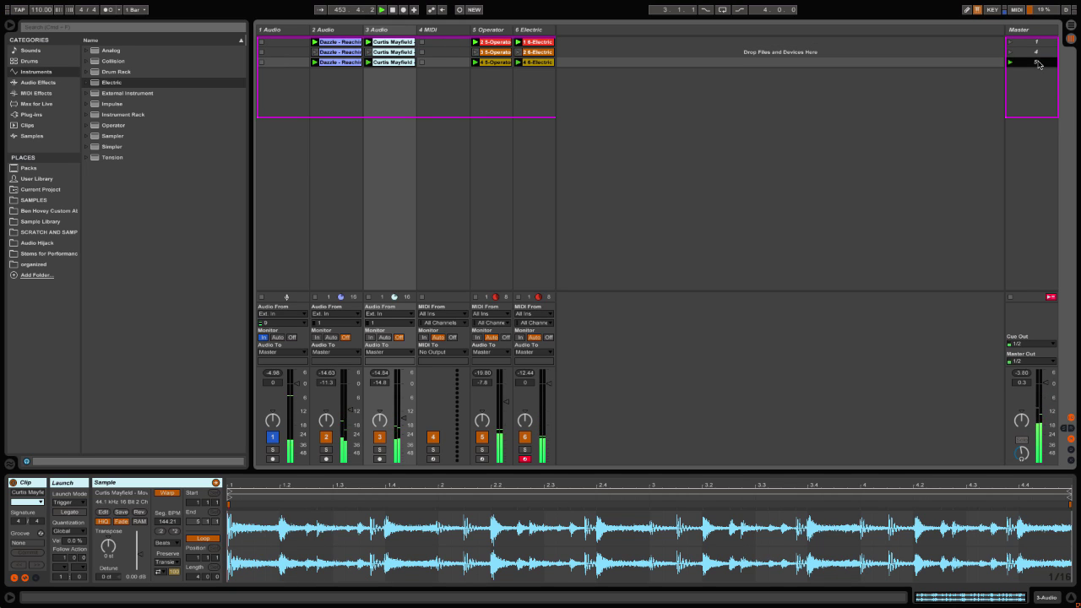
pyautogui.click(1036, 42)
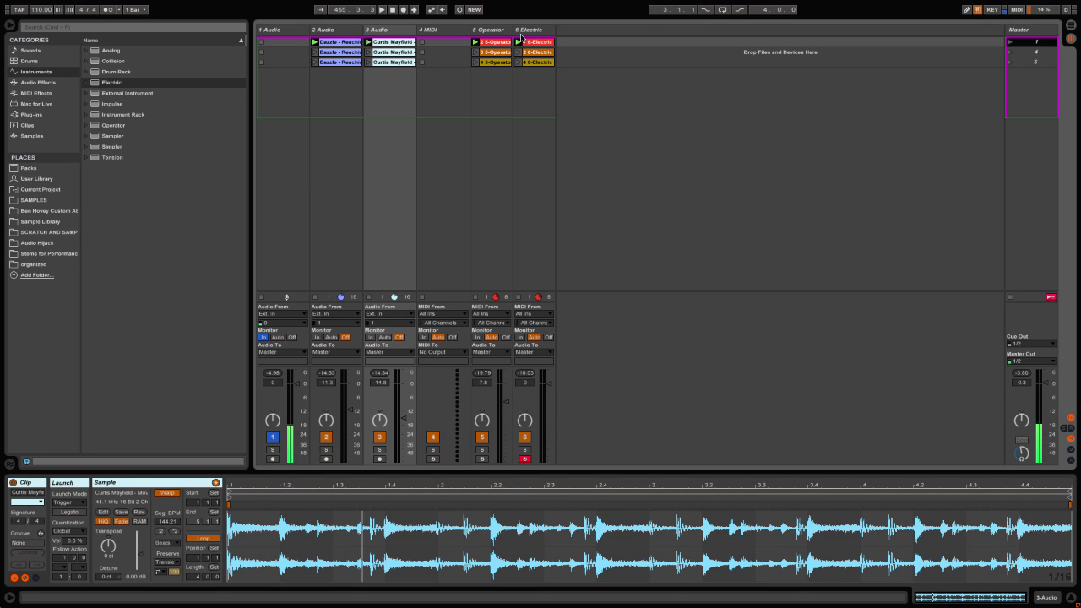
# Step: Compare the Arrangement view's timeline with the Session view's three scenes, switching between the two views
pyautogui.press('Tab')
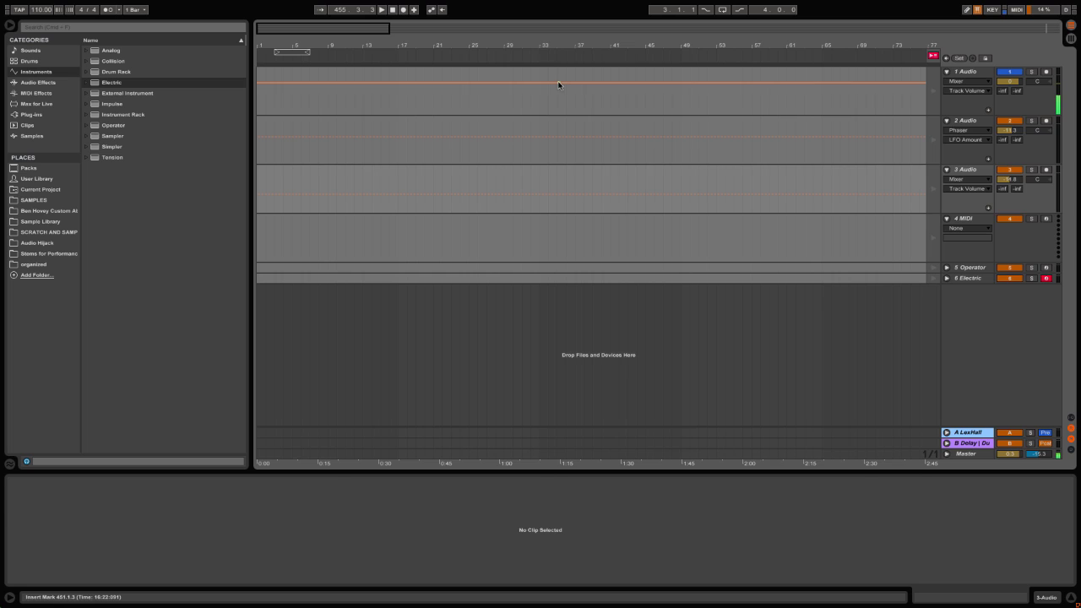
pyautogui.press('Tab')
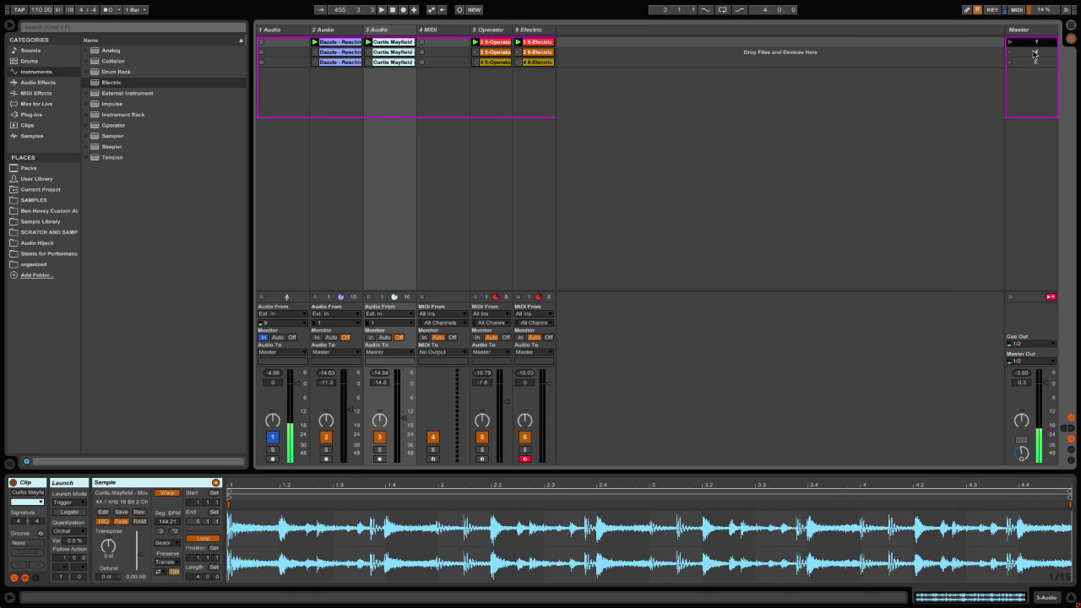
pyautogui.click(1035, 52)
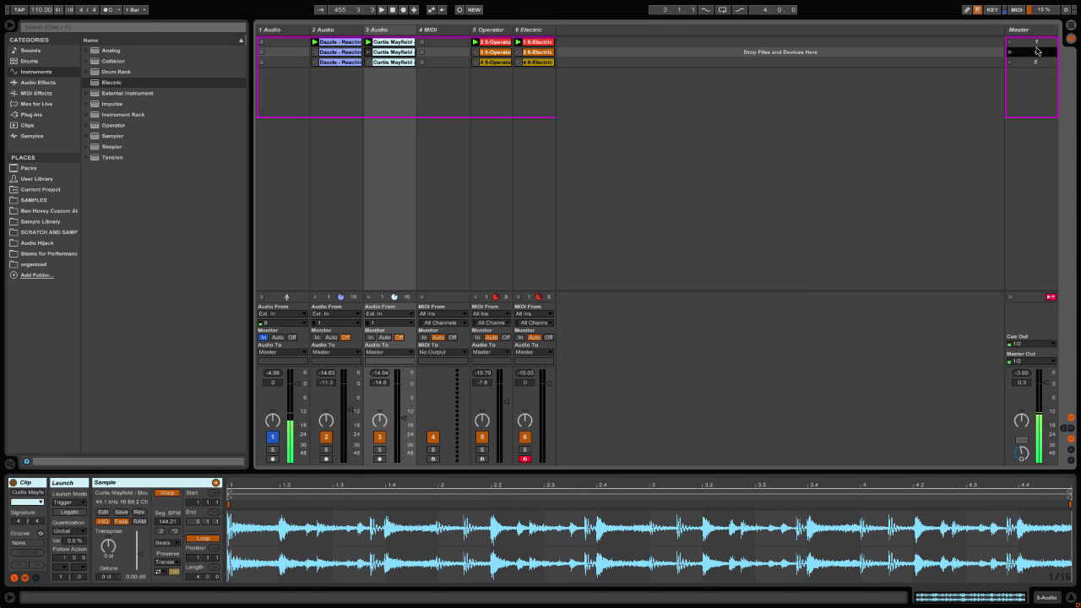
pyautogui.press('Up')
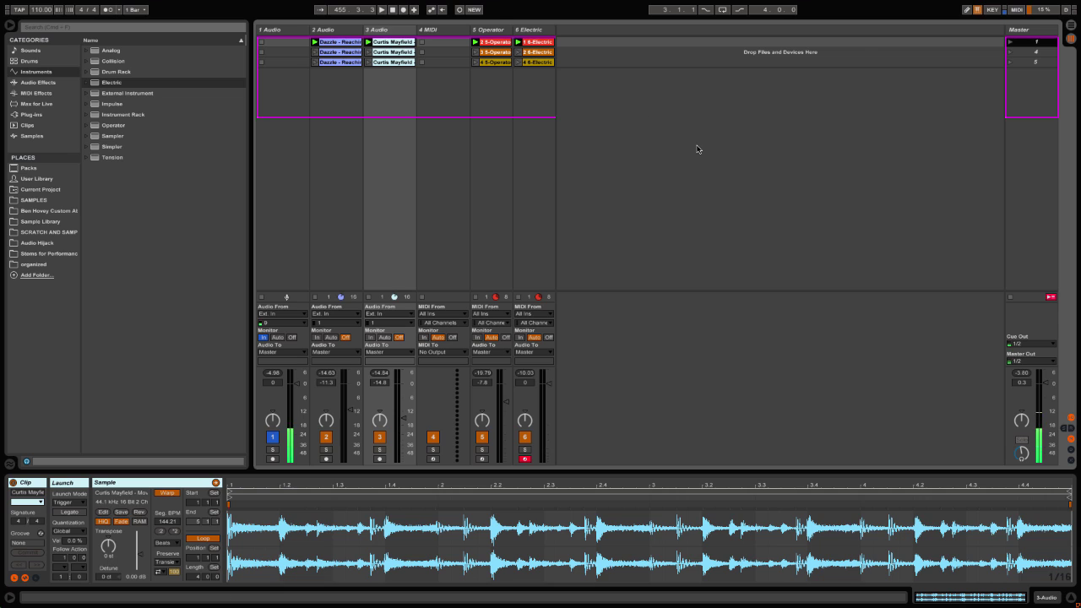
pyautogui.press('Tab')
pyautogui.press('Tab')
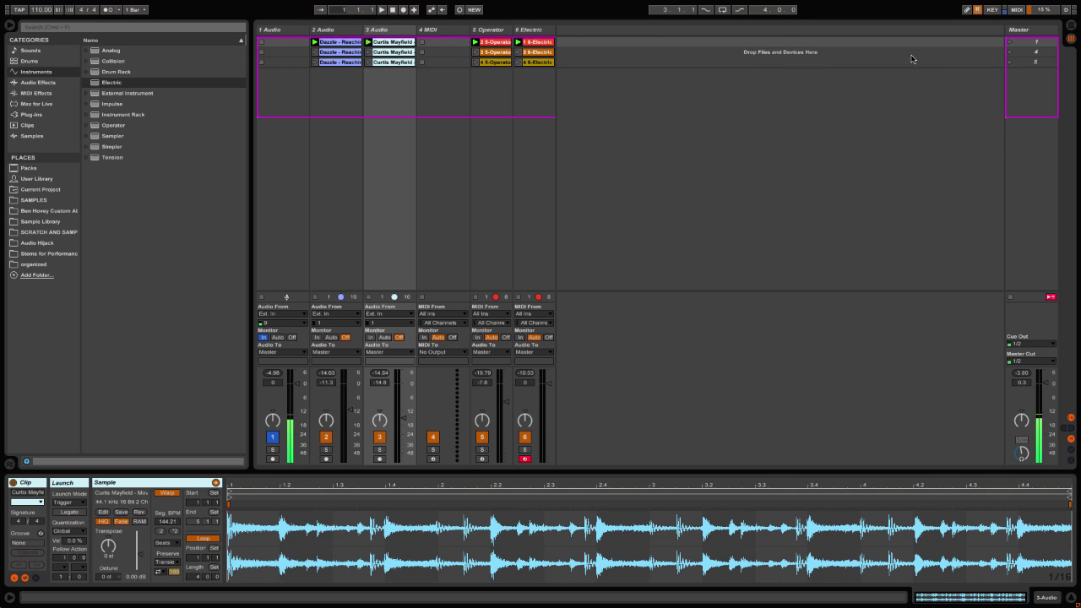
pyautogui.click(1027, 52)
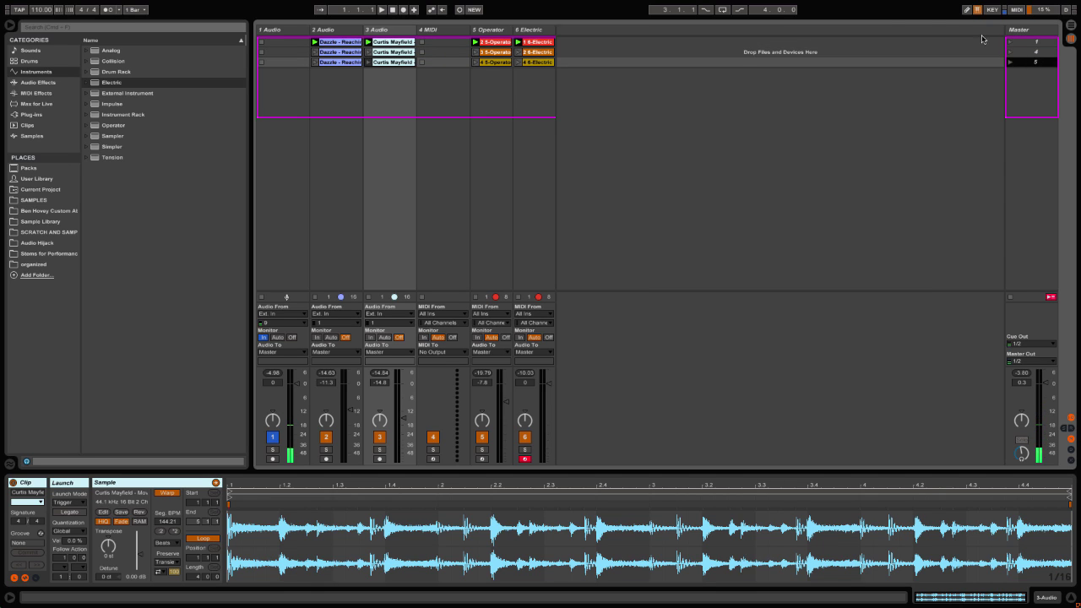
pyautogui.click(1038, 52)
# Step: Record into the arrangement while launching the scenes in the order 1, 4, 1, 5, 4, 1, and stop
pyautogui.click(1036, 42)
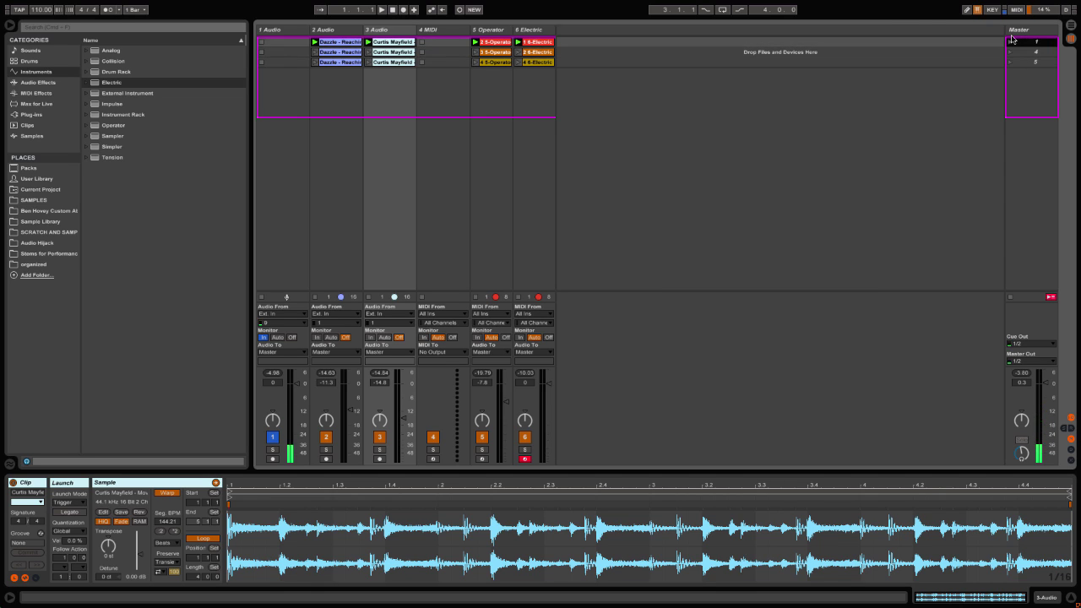
pyautogui.click(404, 10)
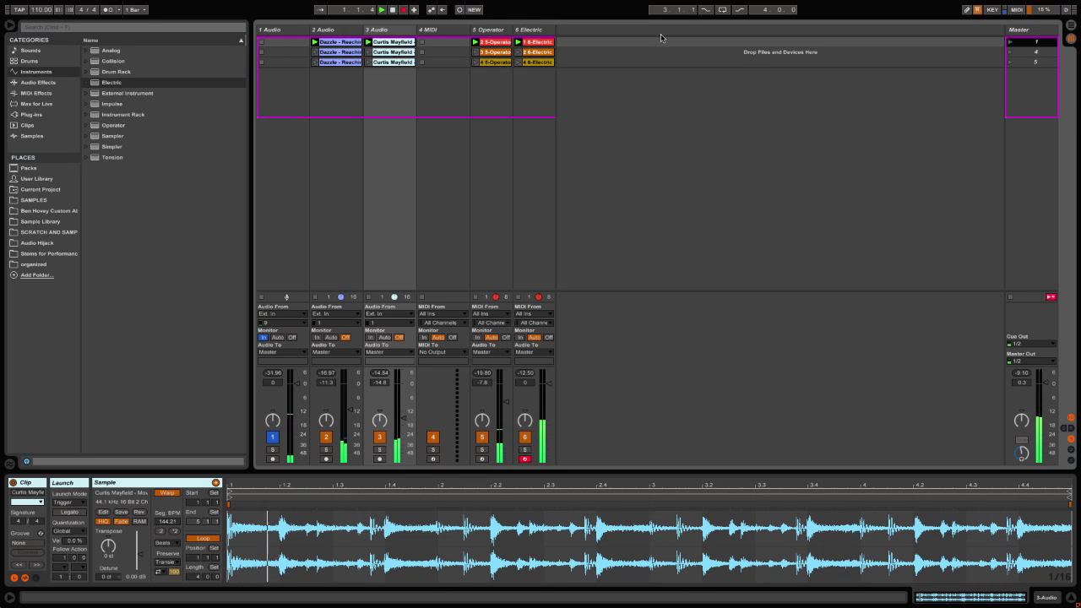
pyautogui.click(1027, 53)
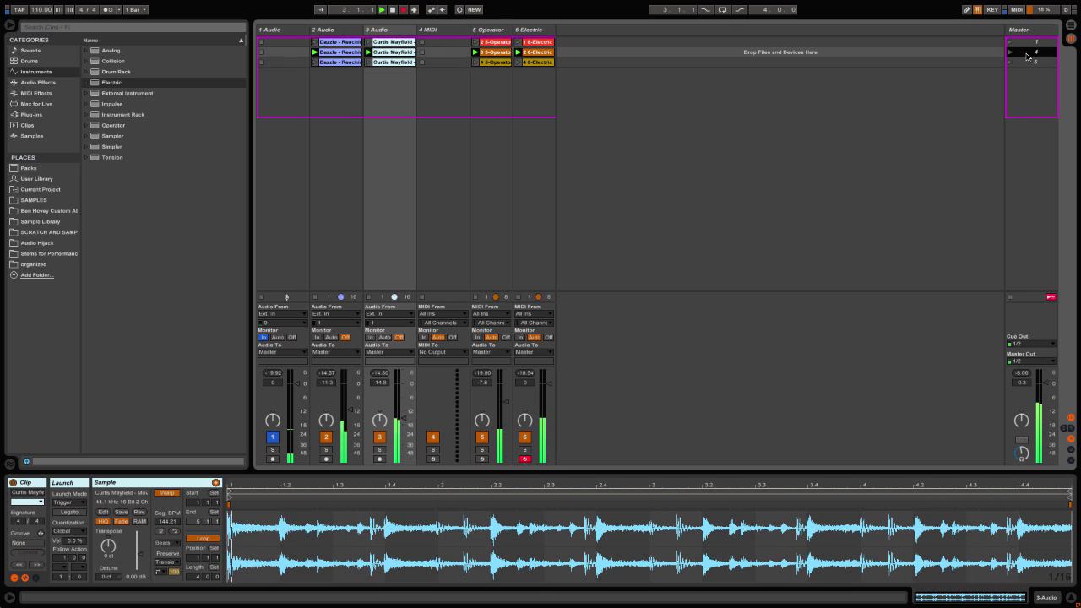
pyautogui.press('Up')
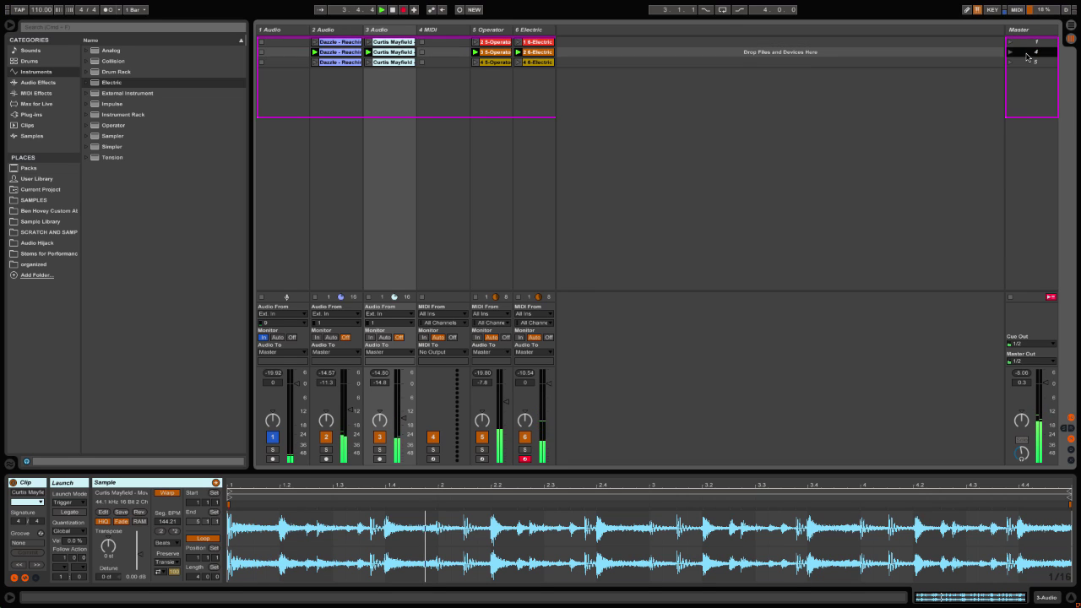
pyautogui.press('Return')
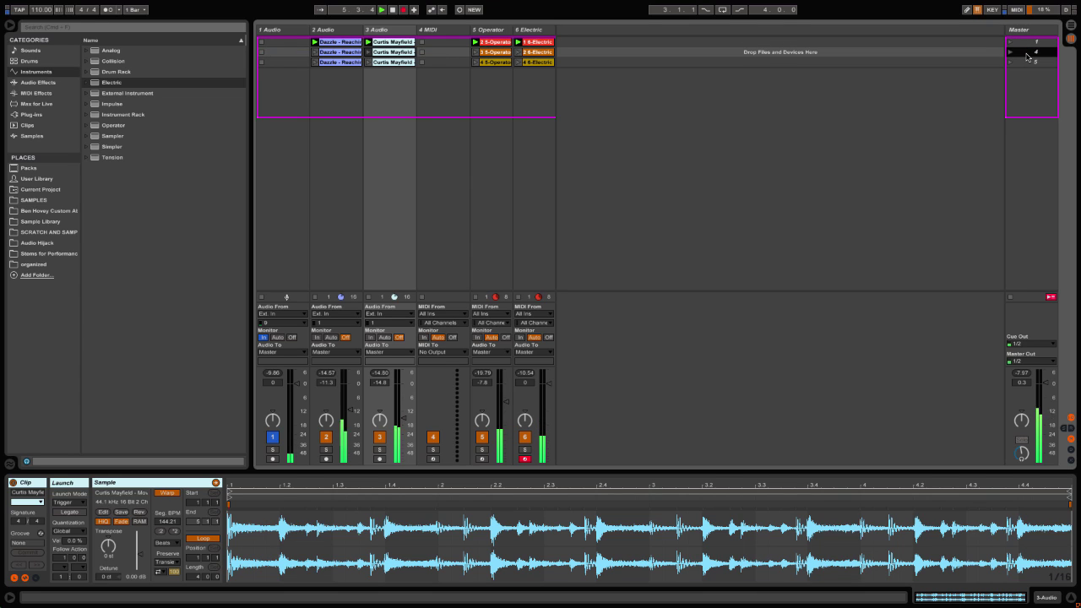
pyautogui.press('Down')
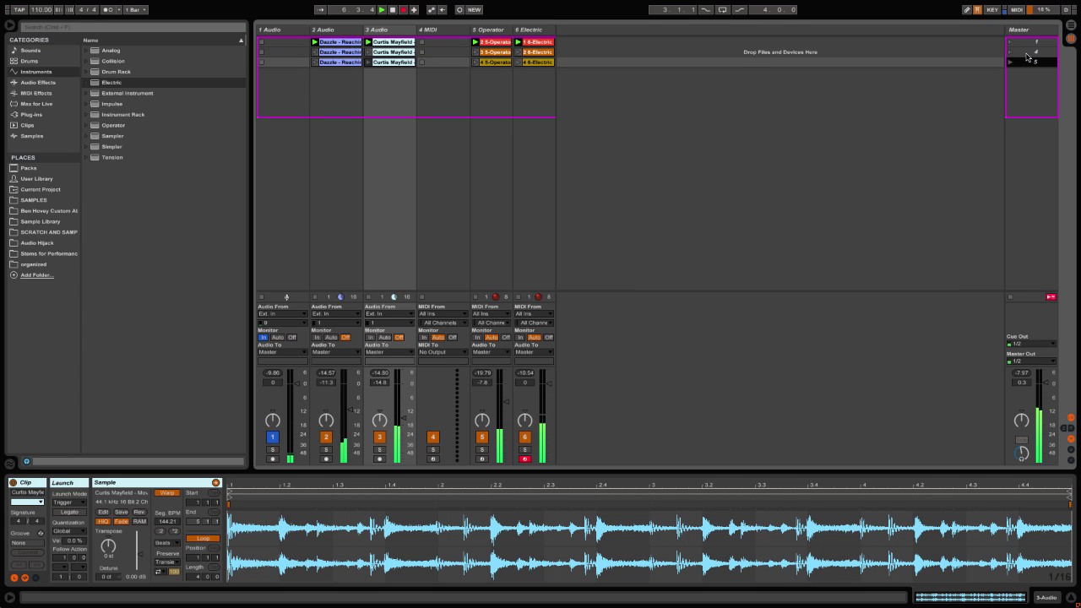
pyautogui.press('Return')
pyautogui.press('Up')
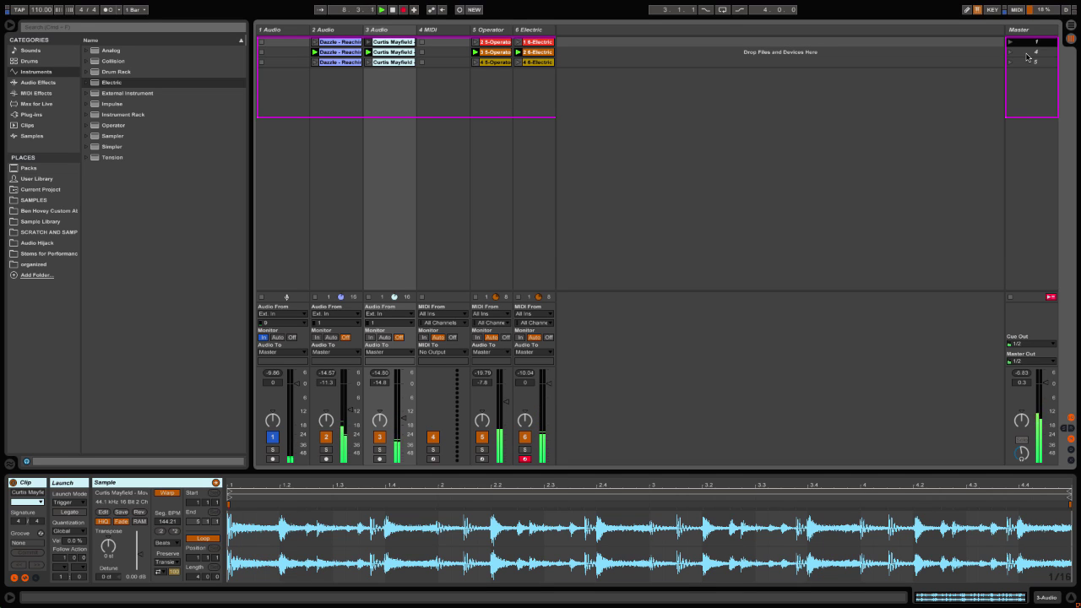
pyautogui.press('Return')
pyautogui.press('Up')
pyautogui.press('Return')
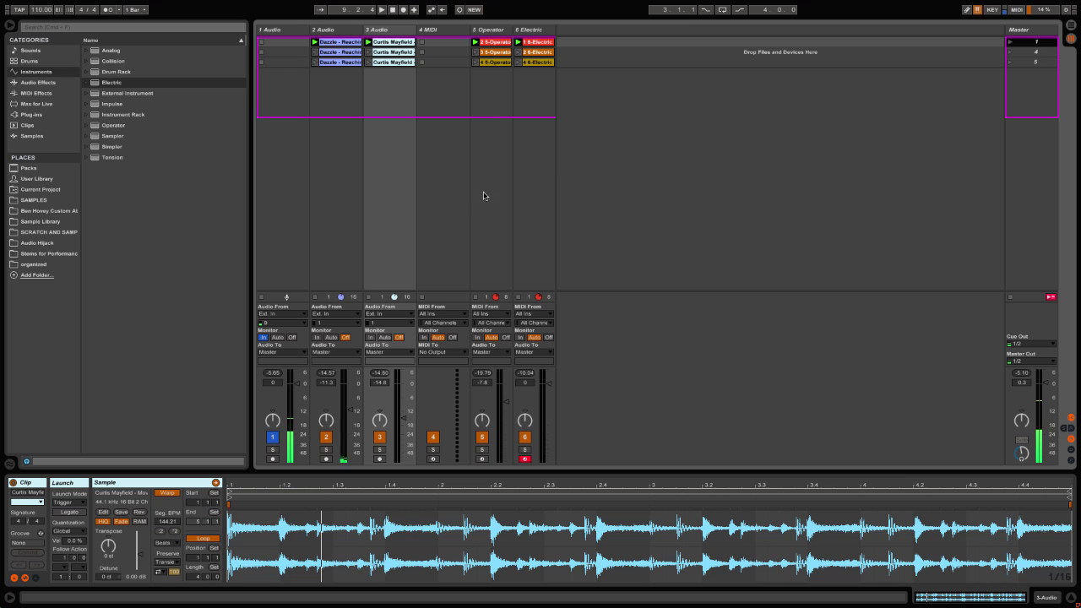
# Step: Show the recorded clips in the Arrangement view and return all tracks to arrangement playback
pyautogui.press('Tab')
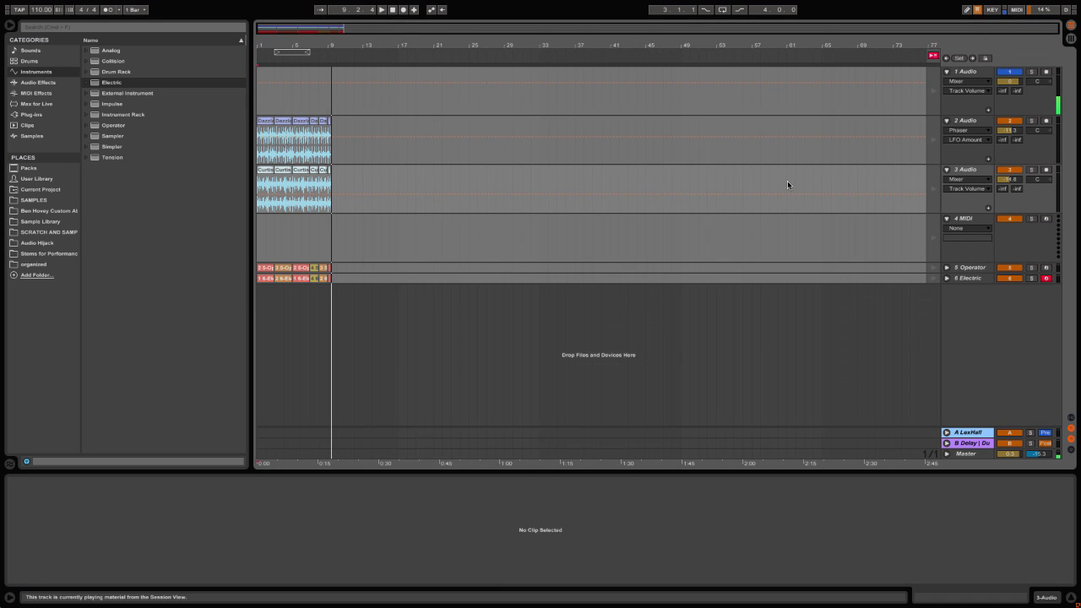
pyautogui.moveTo(288, 41); pyautogui.dragTo(434, 32)
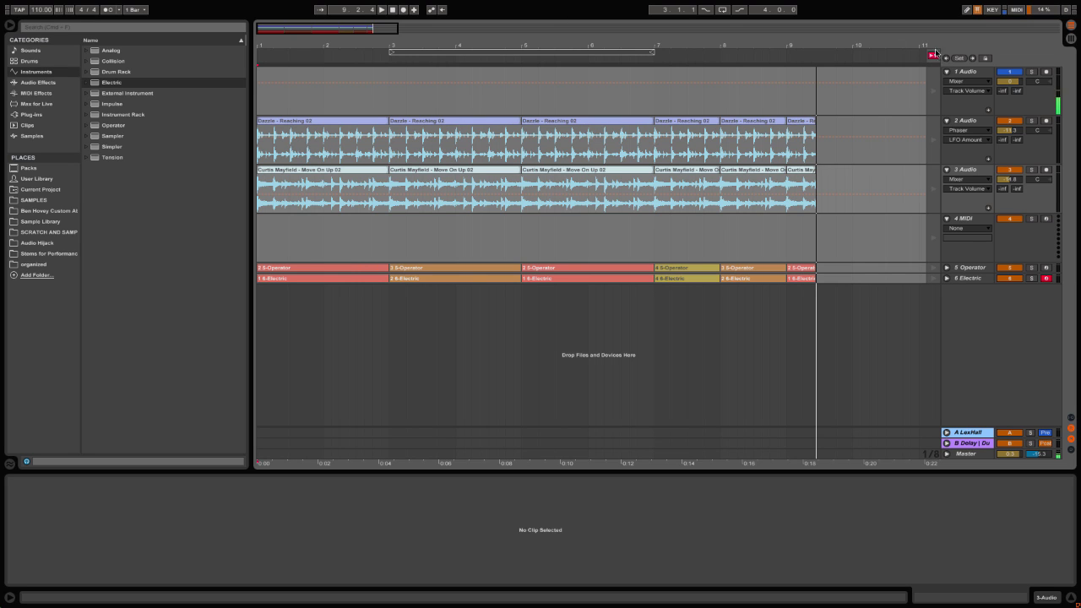
pyautogui.click(933, 55)
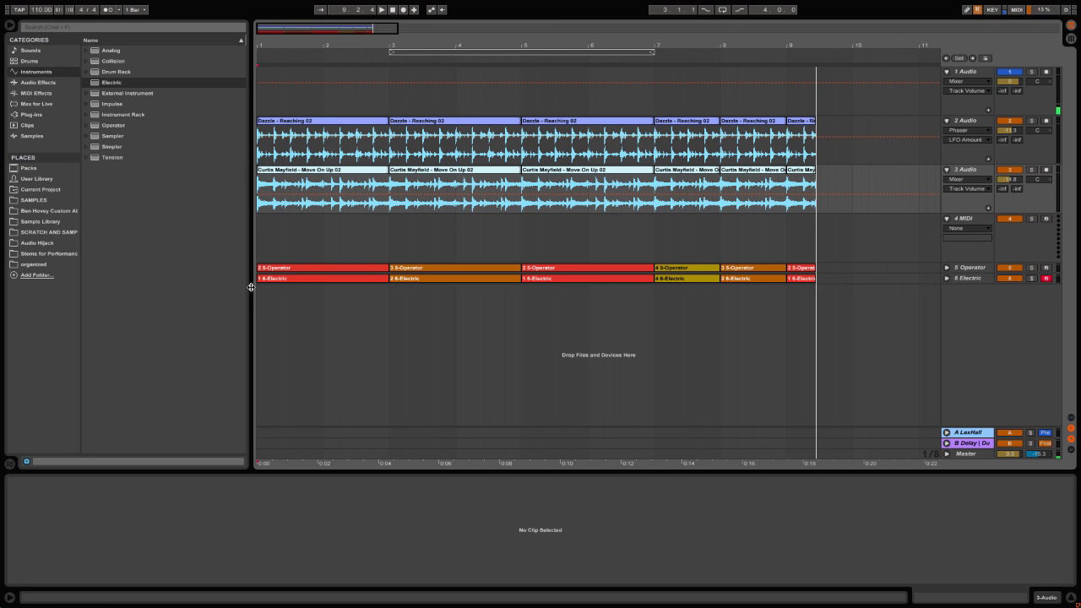
# Step: Play the recorded arrangement from bar 1 until just past bar 9
pyautogui.click(259, 278)
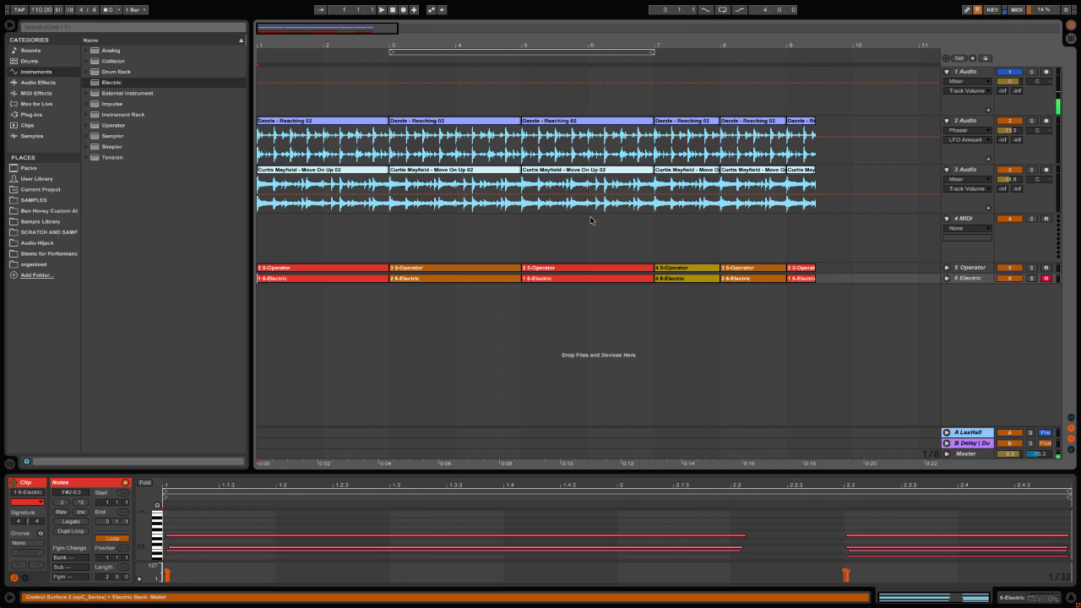
pyautogui.press('space')
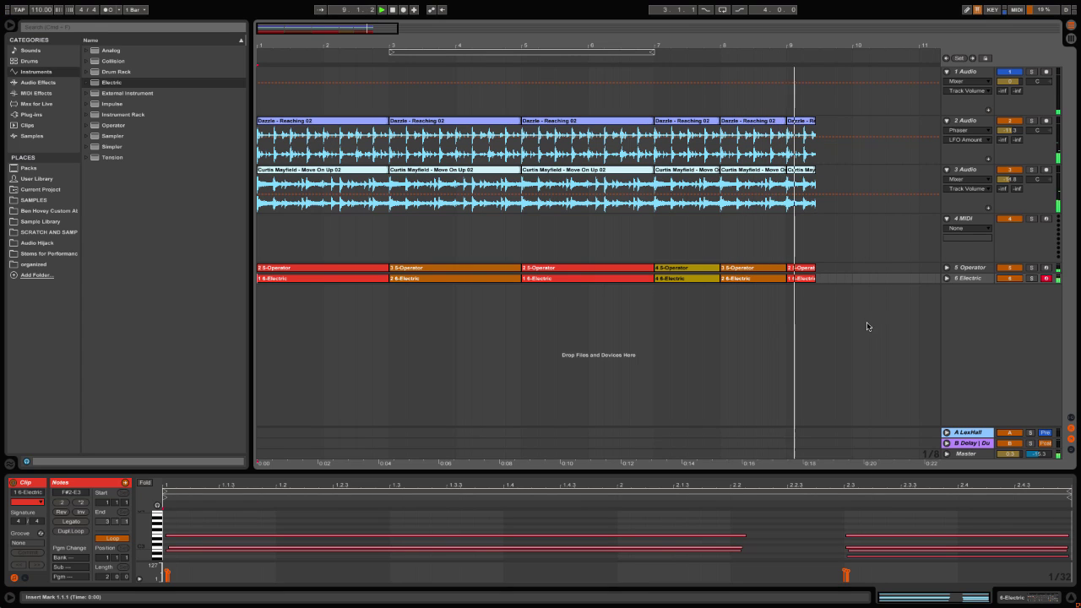
pyautogui.press('space')
# Step: Delete the leftover clip fragments after bar 9 on audio tracks 2 and 3, Operator and Electric
pyautogui.moveTo(870, 279); pyautogui.dragTo(788, 139)
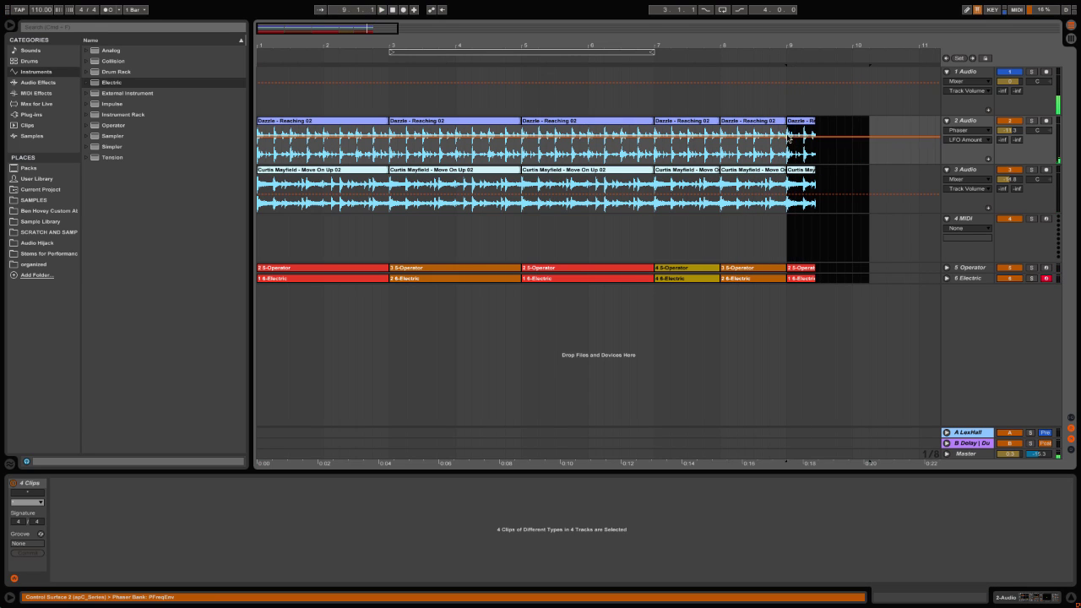
pyautogui.press('Delete')
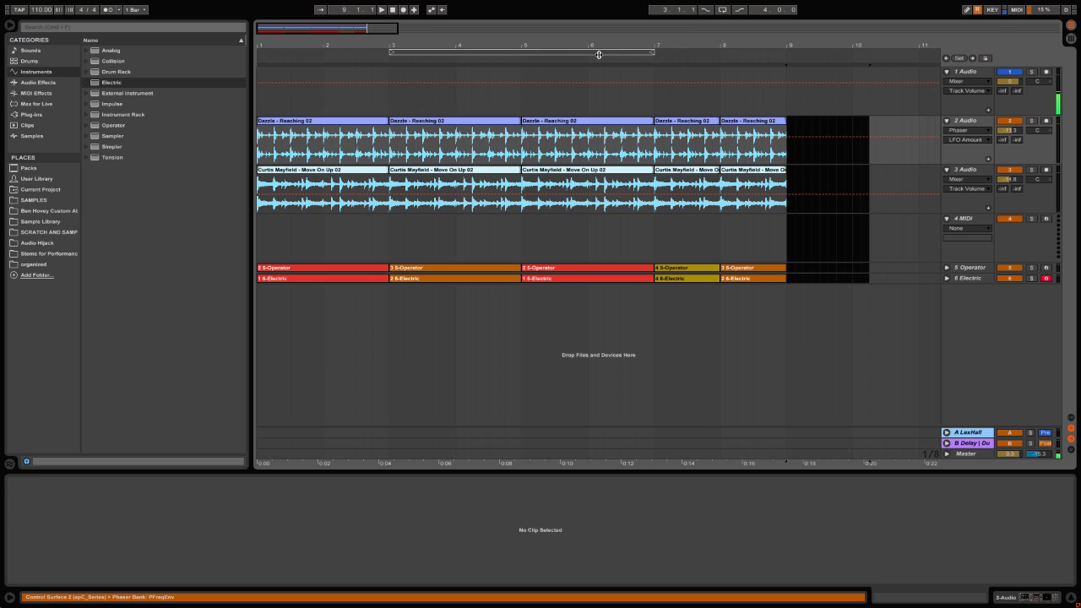
# Step: Extend the arrangement loop range in both directions so it spans bar 1 to bar 9
pyautogui.click(598, 54)
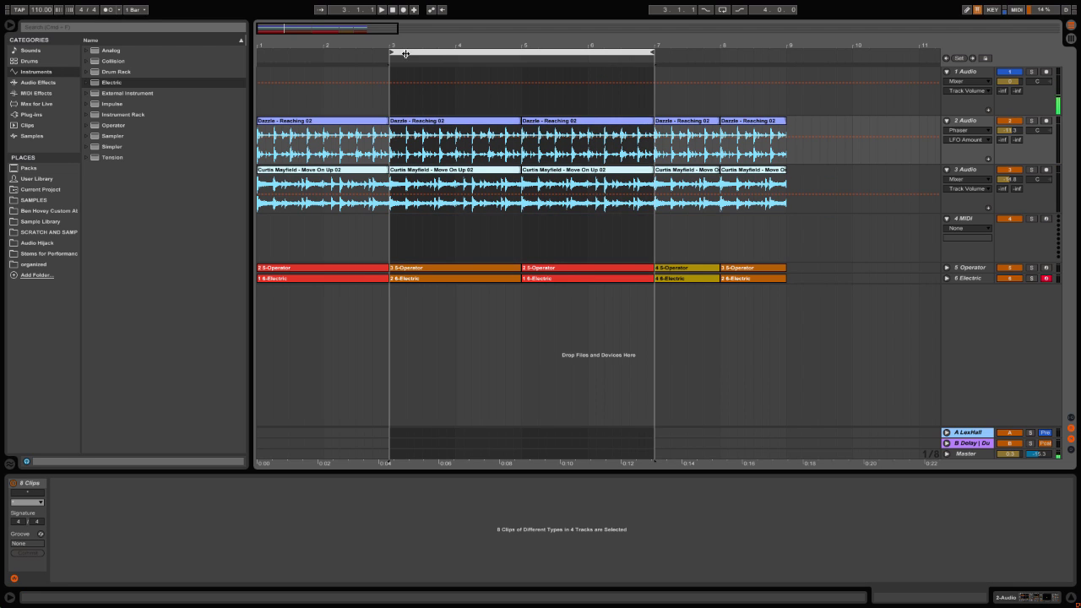
pyautogui.moveTo(405, 54); pyautogui.dragTo(127, 47)
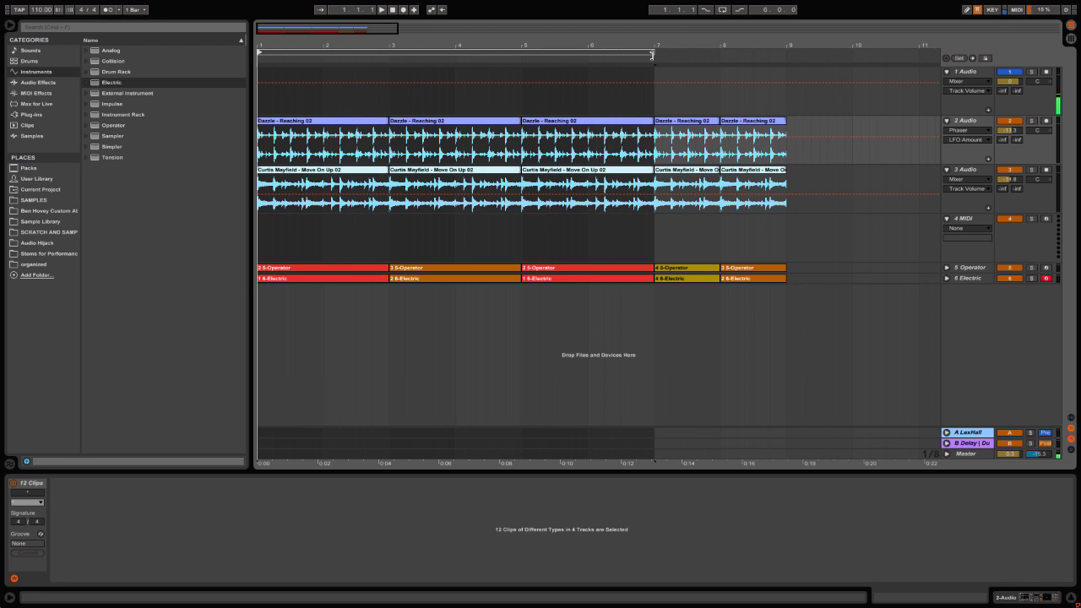
pyautogui.moveTo(652, 55); pyautogui.dragTo(786, 66)
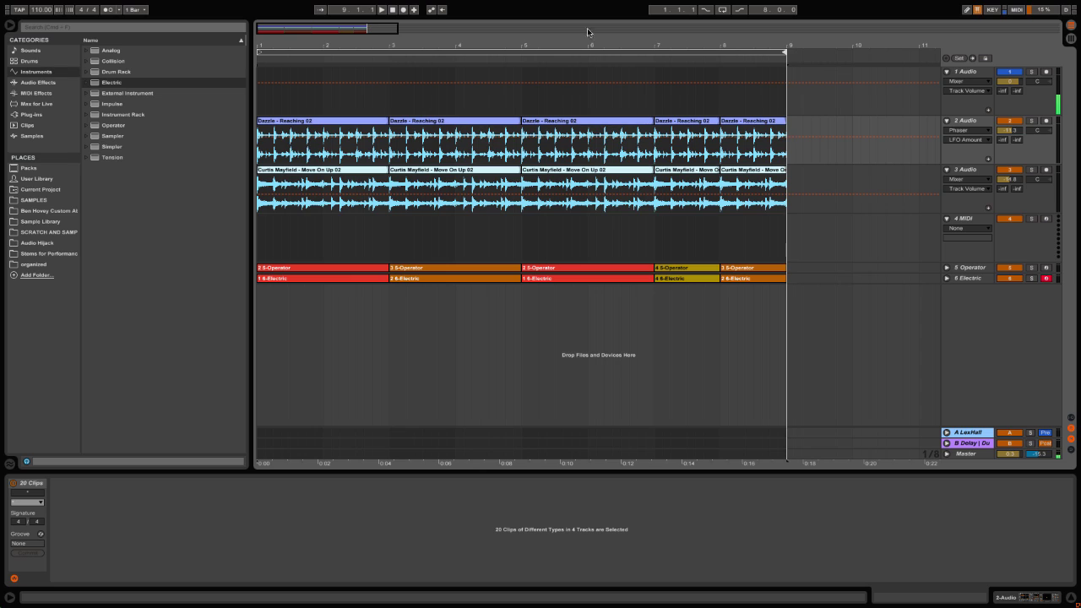
# Step: Switch on arrangement looping and play from bar 8 through the loop's restart until just past bar 2
pyautogui.click(723, 11)
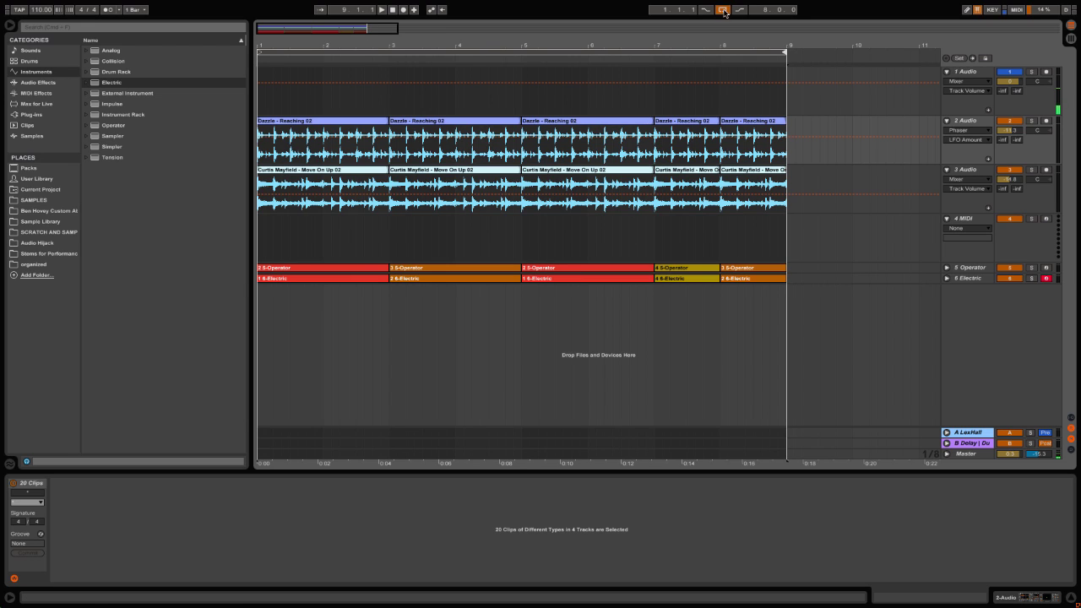
pyautogui.click(719, 98)
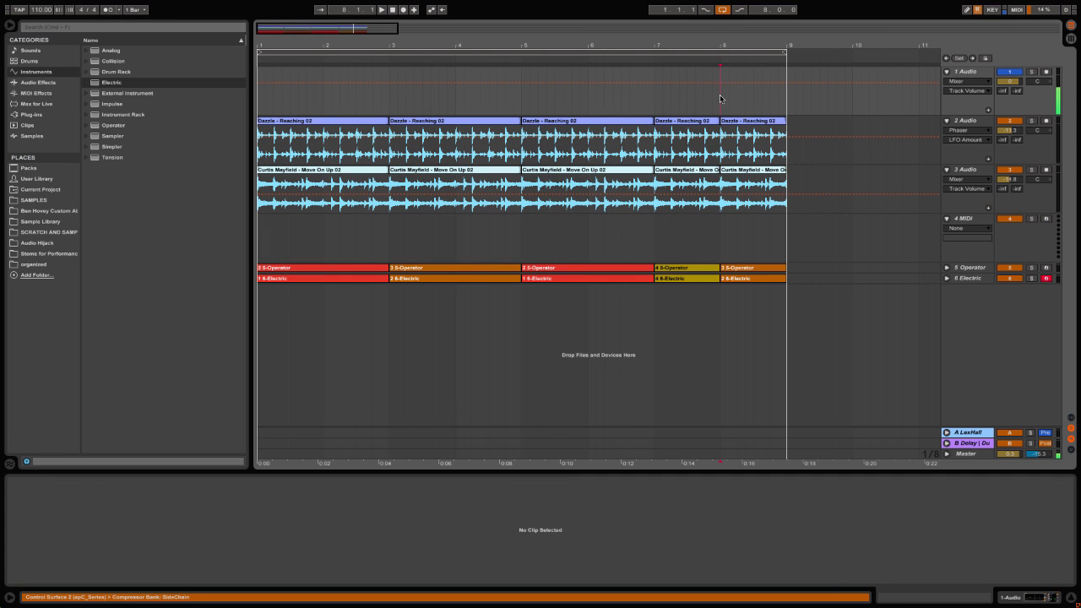
pyautogui.press('space')
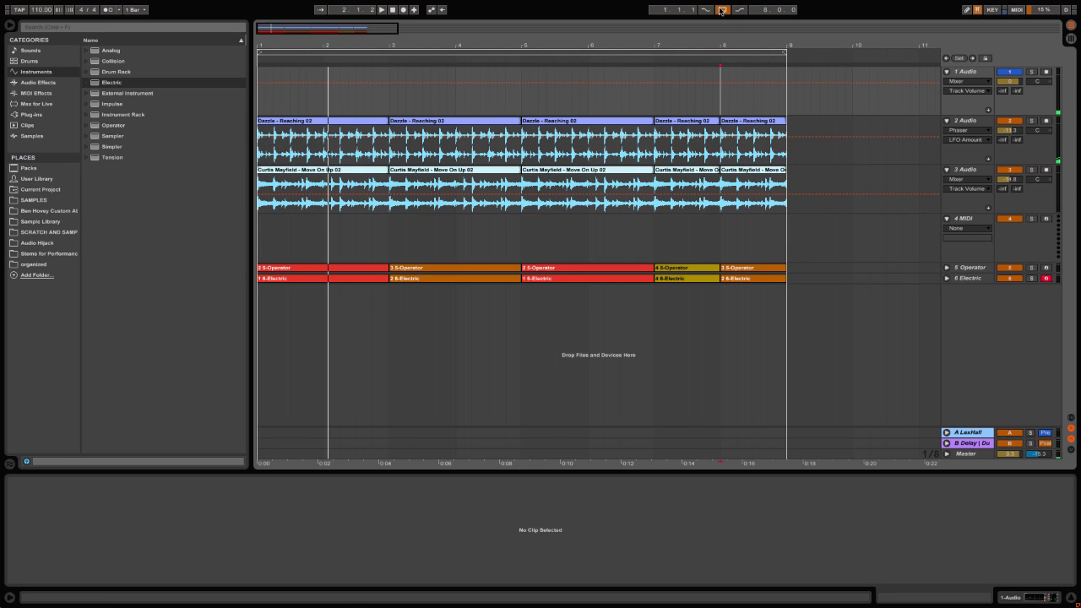
# Step: Load the Good Old Vintage Phat 1 Lead preset from the Synth Lead sounds onto a new MIDI track
pyautogui.click(155, 226)
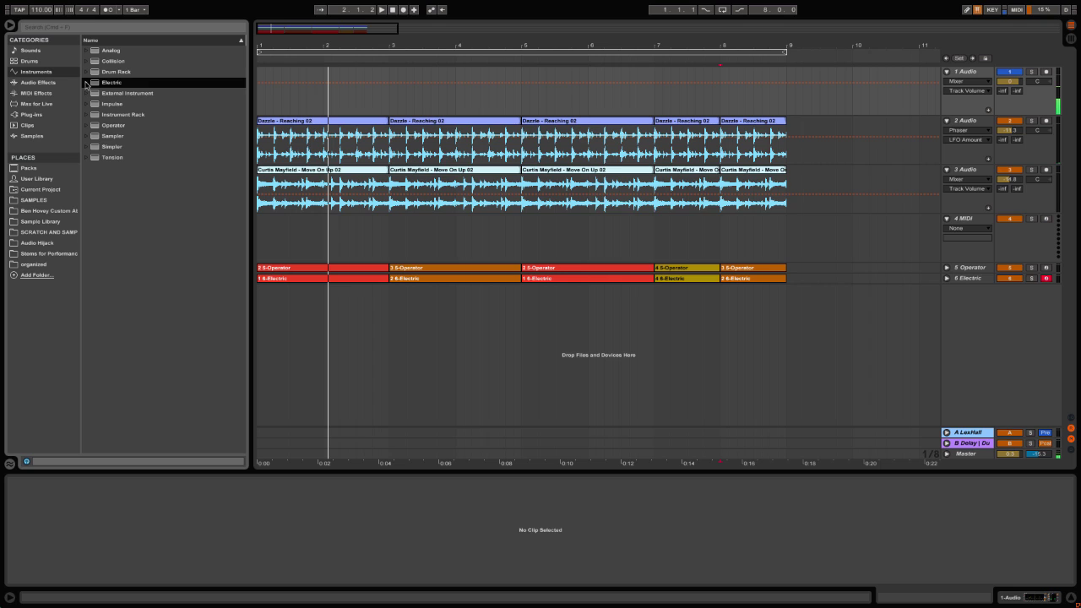
pyautogui.click(38, 82)
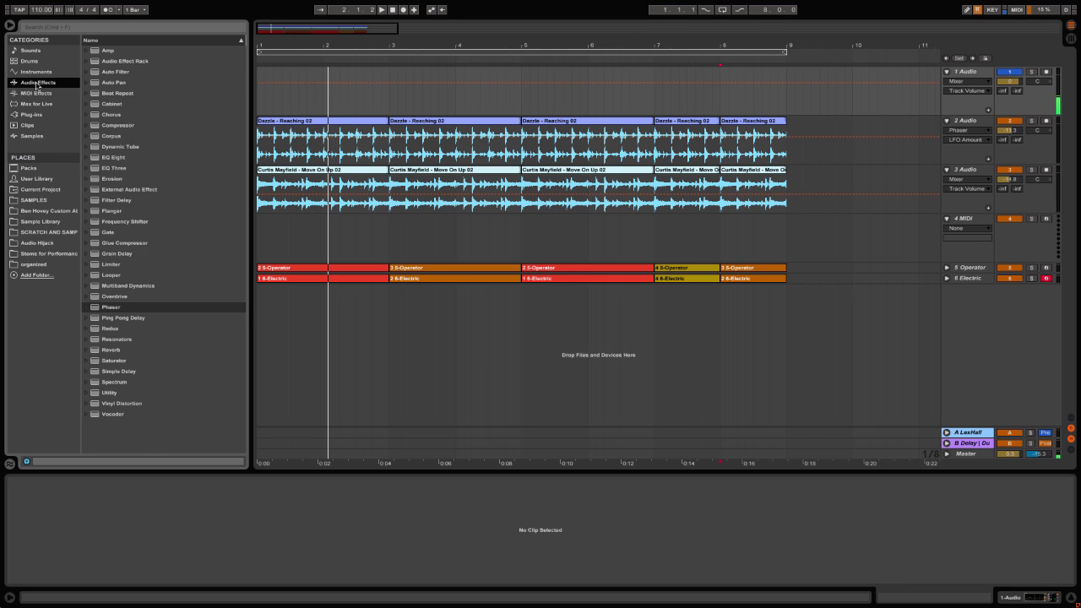
pyautogui.click(34, 61)
pyautogui.click(37, 52)
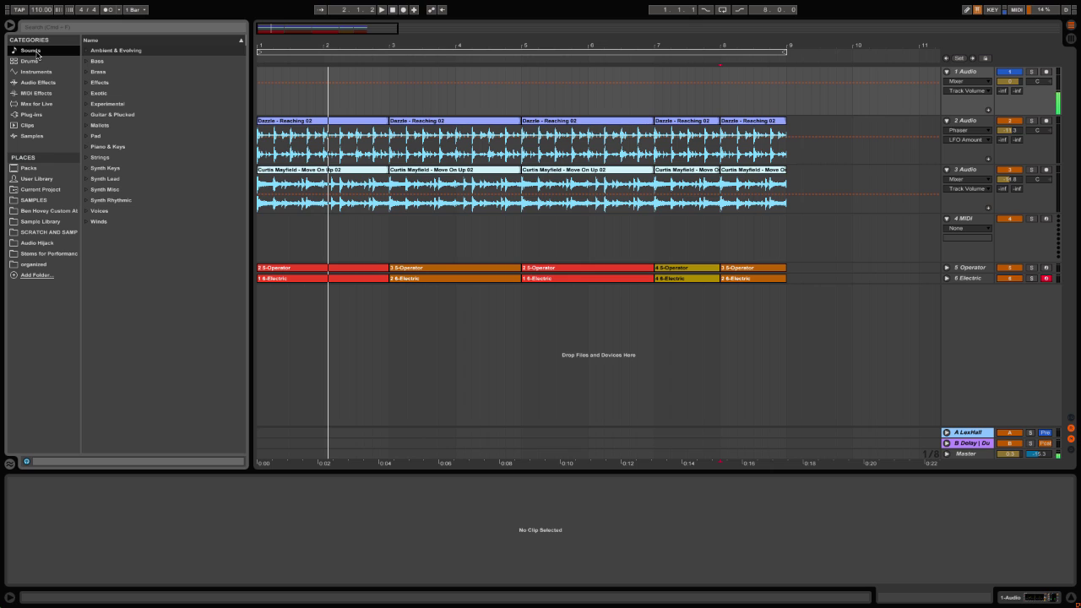
pyautogui.click(127, 179)
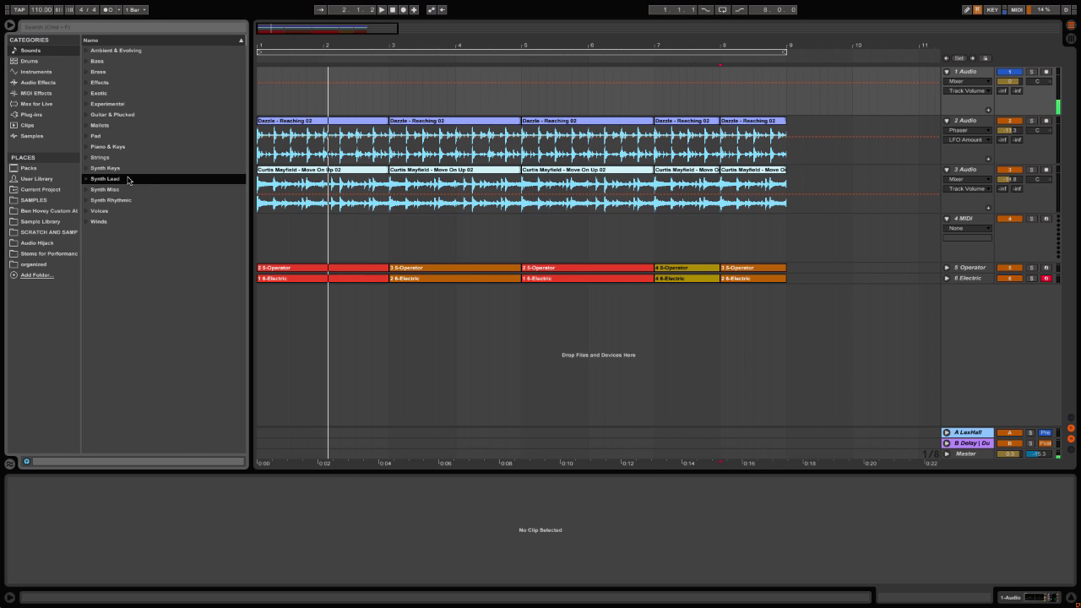
pyautogui.press('Right')
pyautogui.scroll(-4, 182, 232)
pyautogui.scroll(-3, 175, 243)
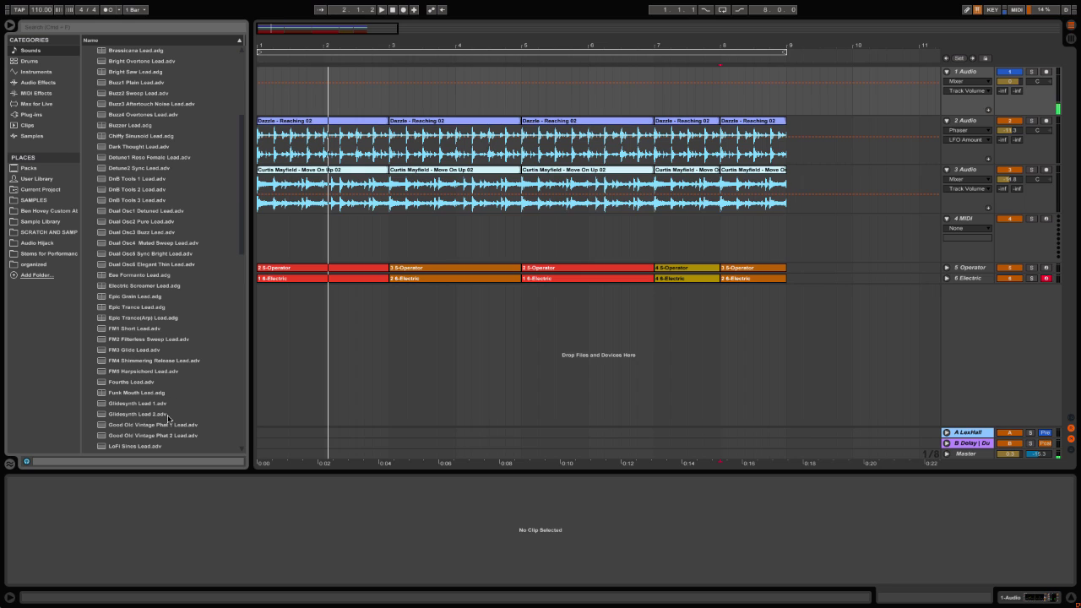
pyautogui.moveTo(123, 428); pyautogui.dragTo(380, 397)
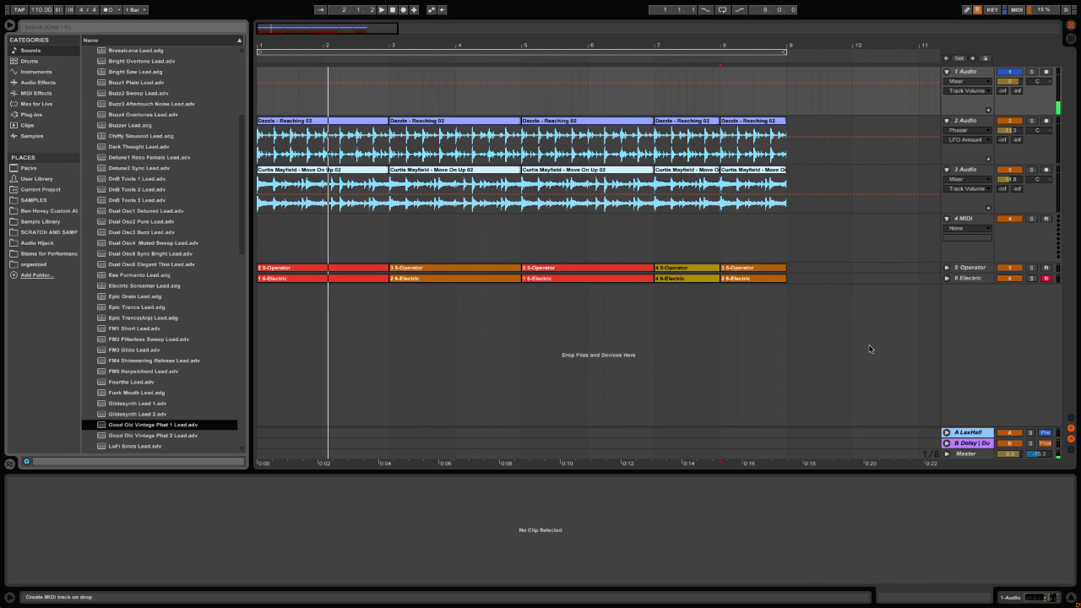
pyautogui.moveTo(870, 348); pyautogui.dragTo(887, 337)
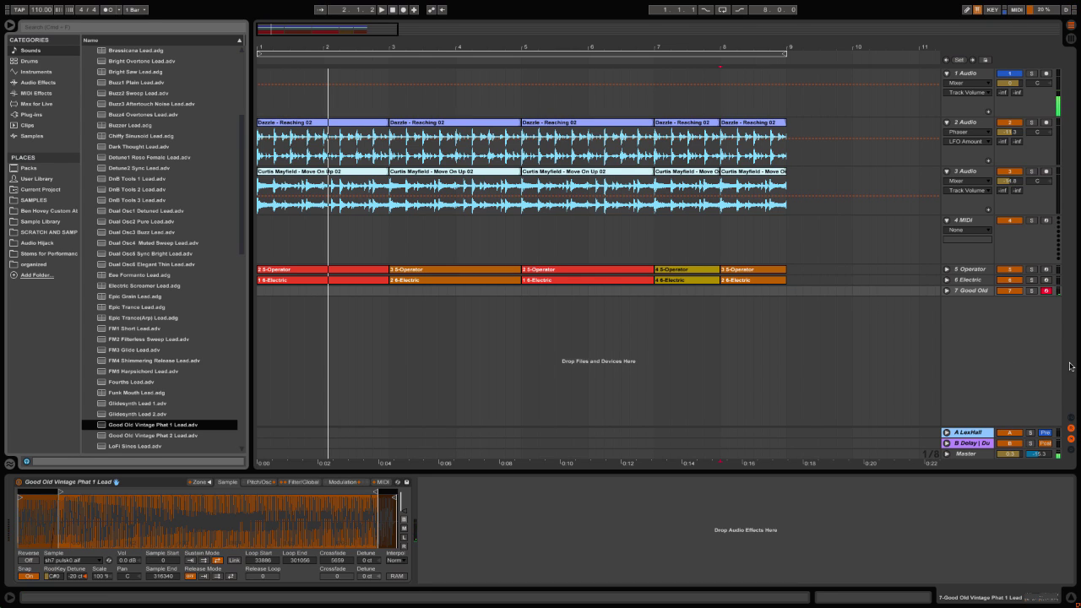
# Step: Show the sends and returns in the Session view, then raise the Good Old track's sends A and B and set its volume to -10.0
pyautogui.press('Tab')
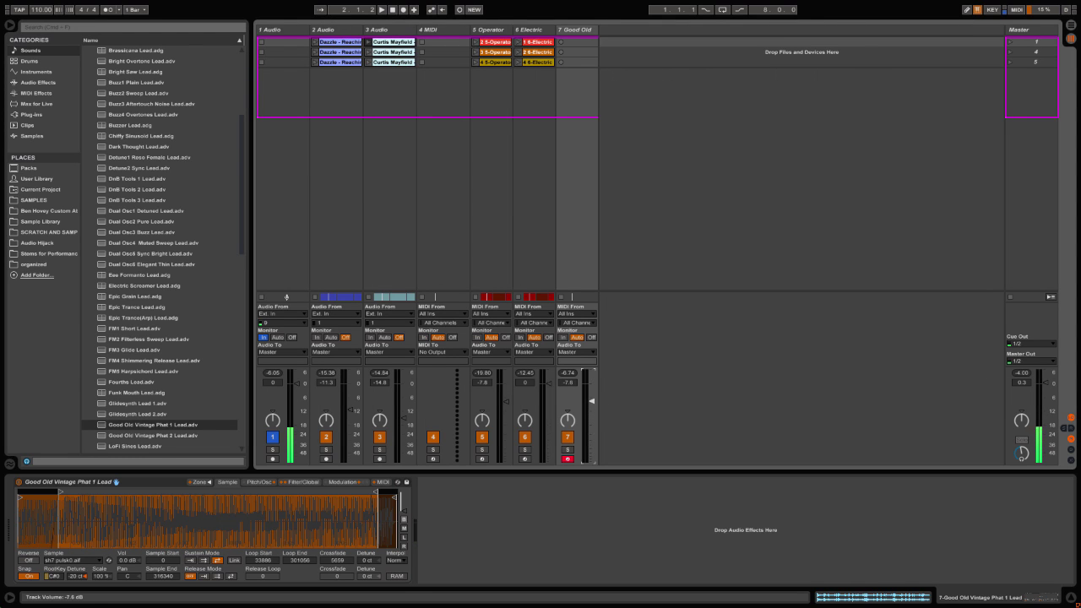
pyautogui.click(1069, 429)
pyautogui.click(1069, 428)
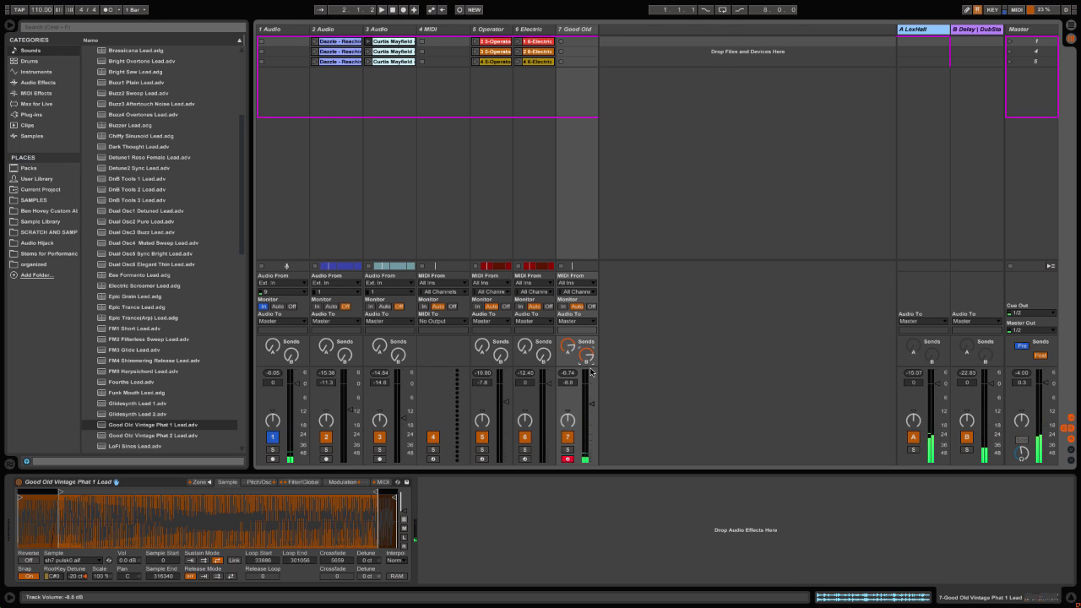
pyautogui.press('space')
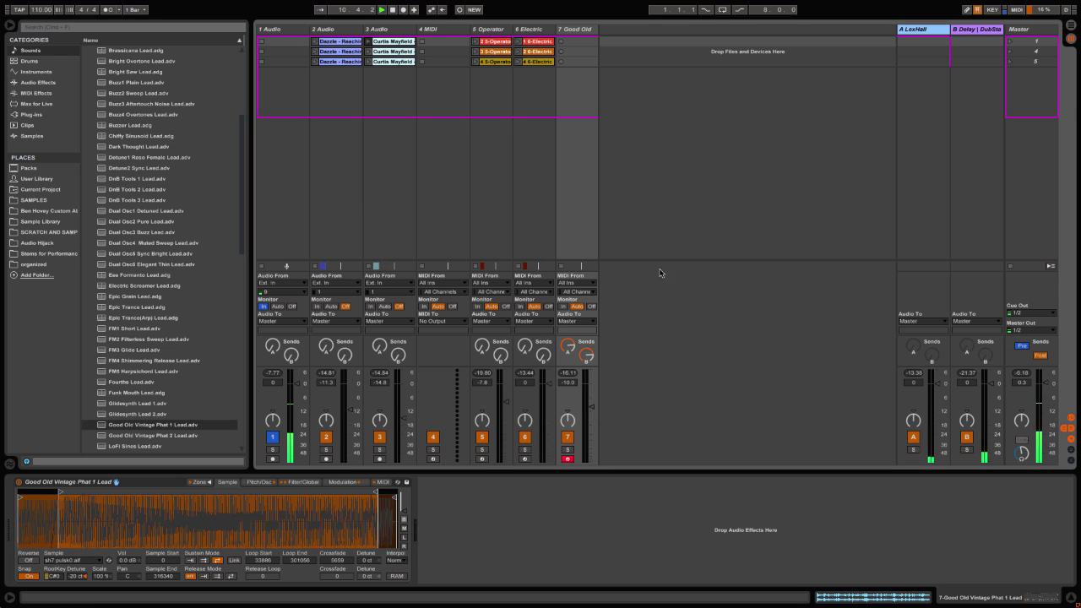
# Step: Record a take on the Good Old track from bar 1 to just past bar 9 in the arrangement, and delete the recorded clip
pyautogui.press('Tab')
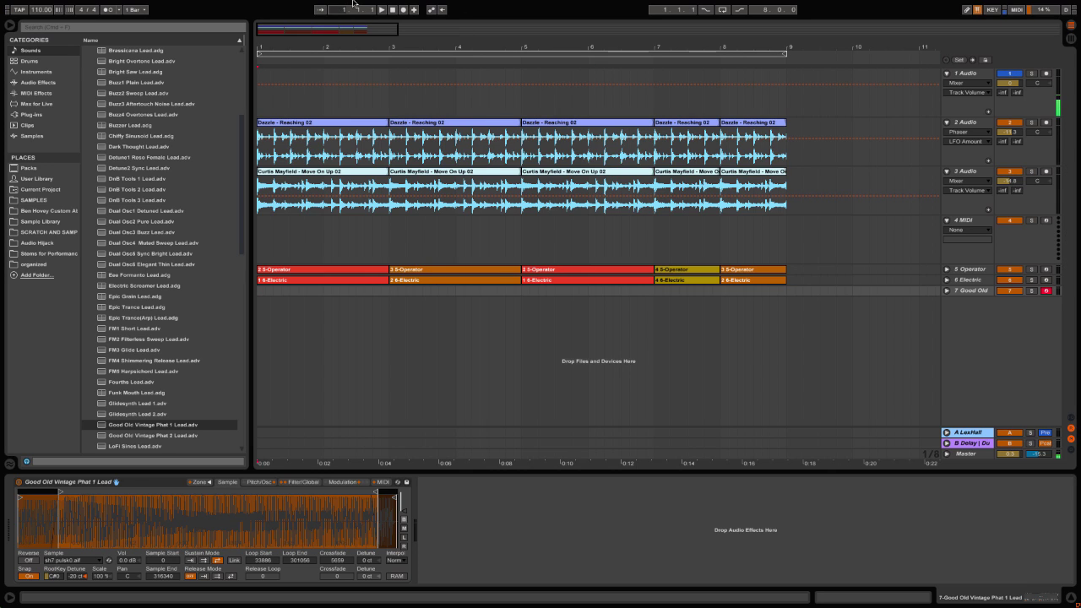
pyautogui.click(403, 12)
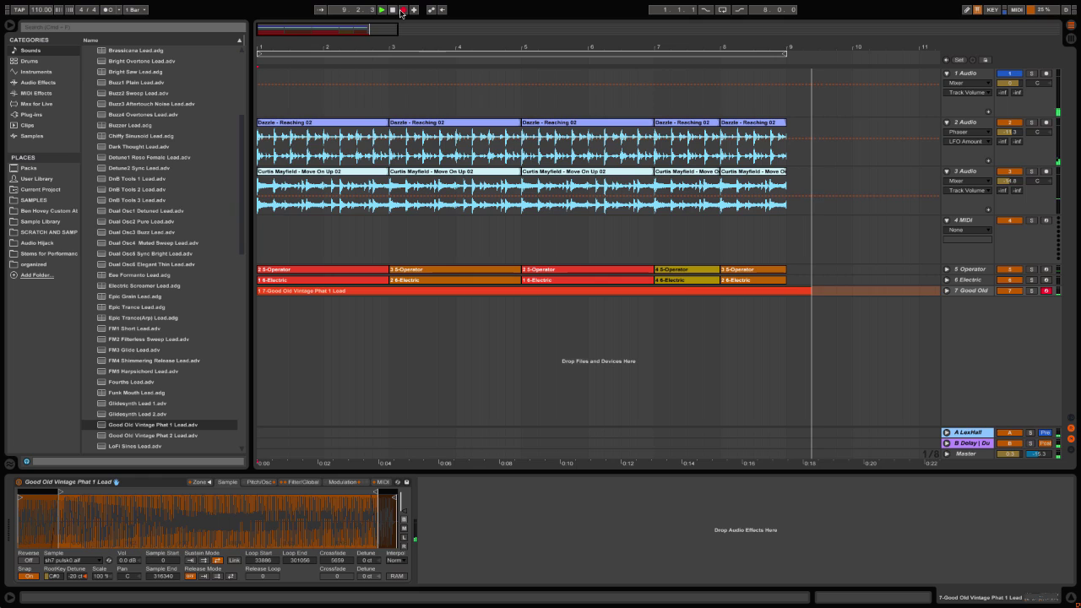
pyautogui.click(401, 12)
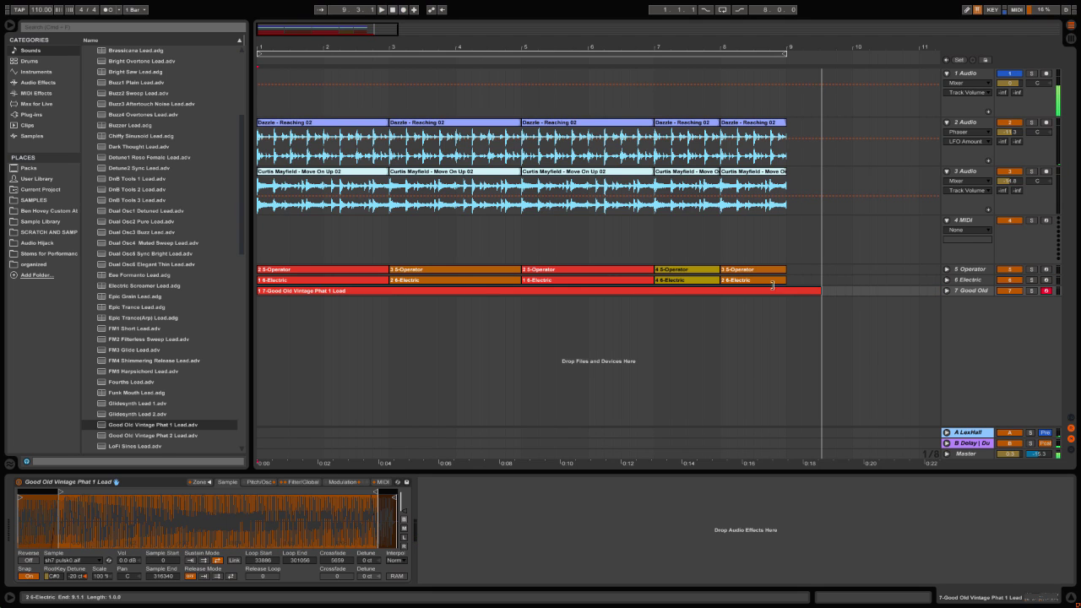
pyautogui.click(796, 294)
pyautogui.press('Delete')
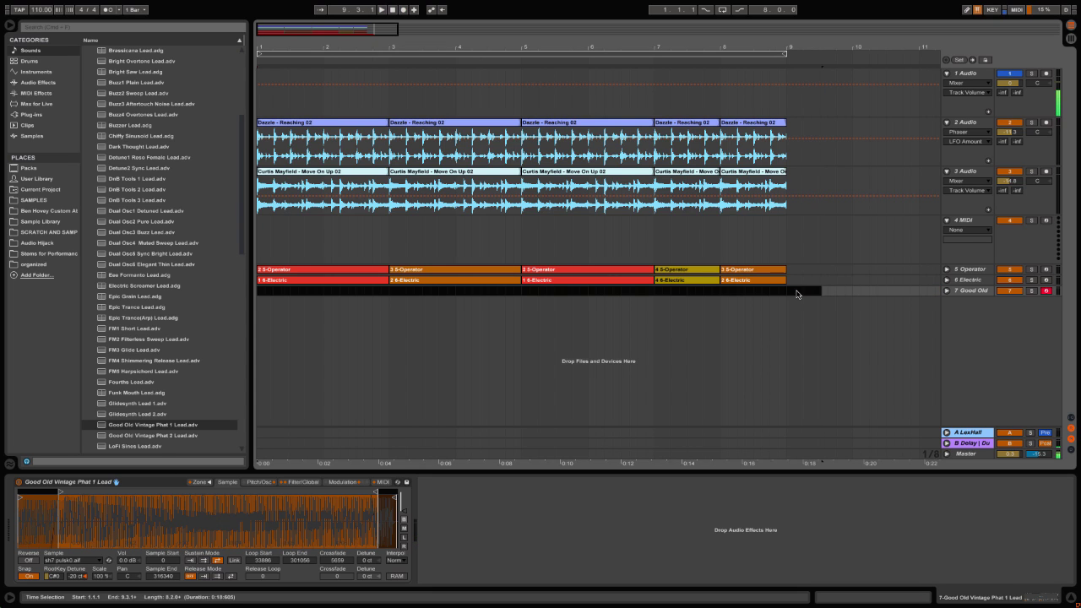
# Step: Select bars 1 to 9 on tracks 2 to 7 and duplicate them six times, extending the arrangement to bar 57
pyautogui.hotkey('ctrl', 'a')
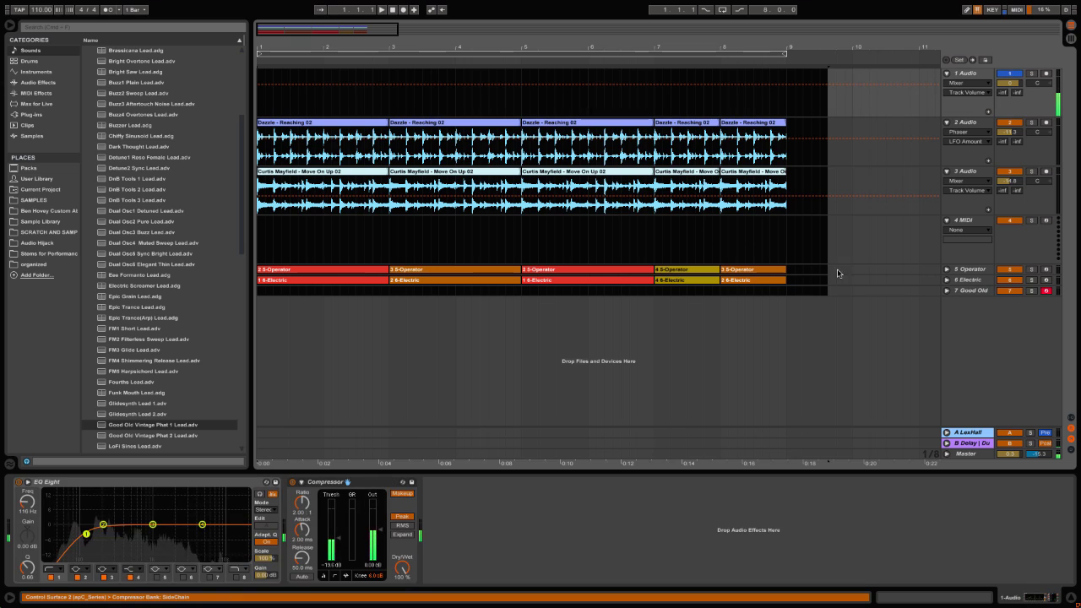
pyautogui.click(784, 295)
pyautogui.moveTo(785, 295); pyautogui.dragTo(212, 118)
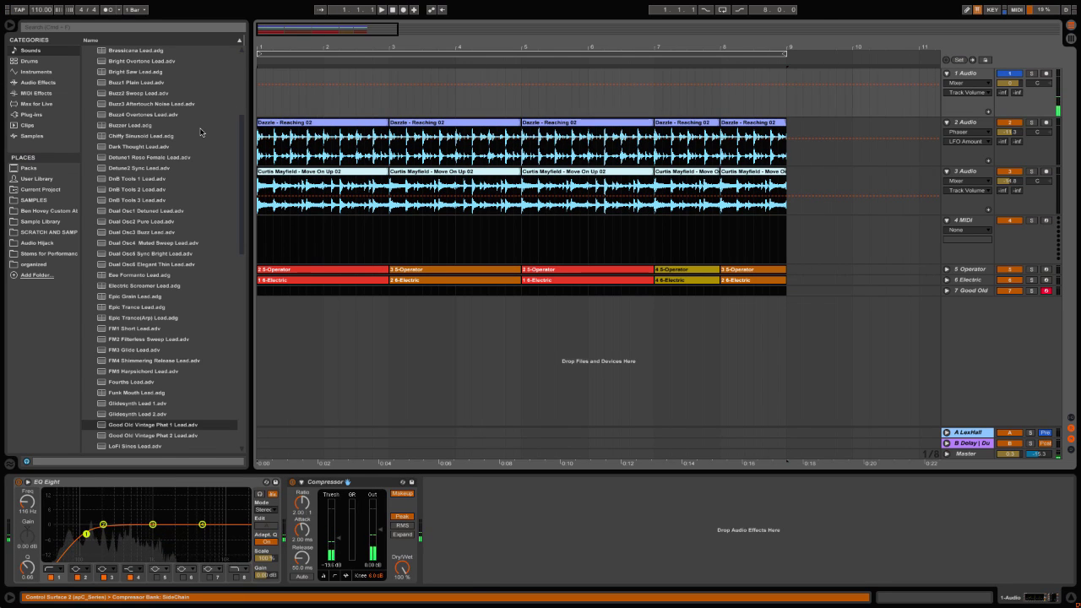
pyautogui.moveTo(697, 50); pyautogui.dragTo(696, 26)
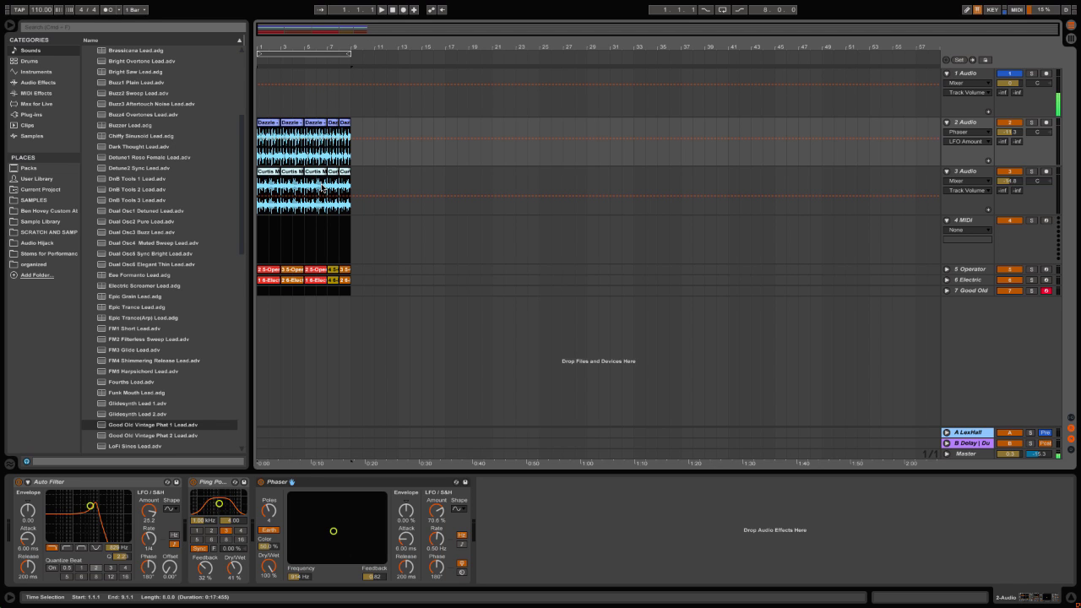
pyautogui.hotkey('ctrl', 'd')
pyautogui.hotkey('ctrl', 'd')
pyautogui.hotkey('ctrl', 'd')
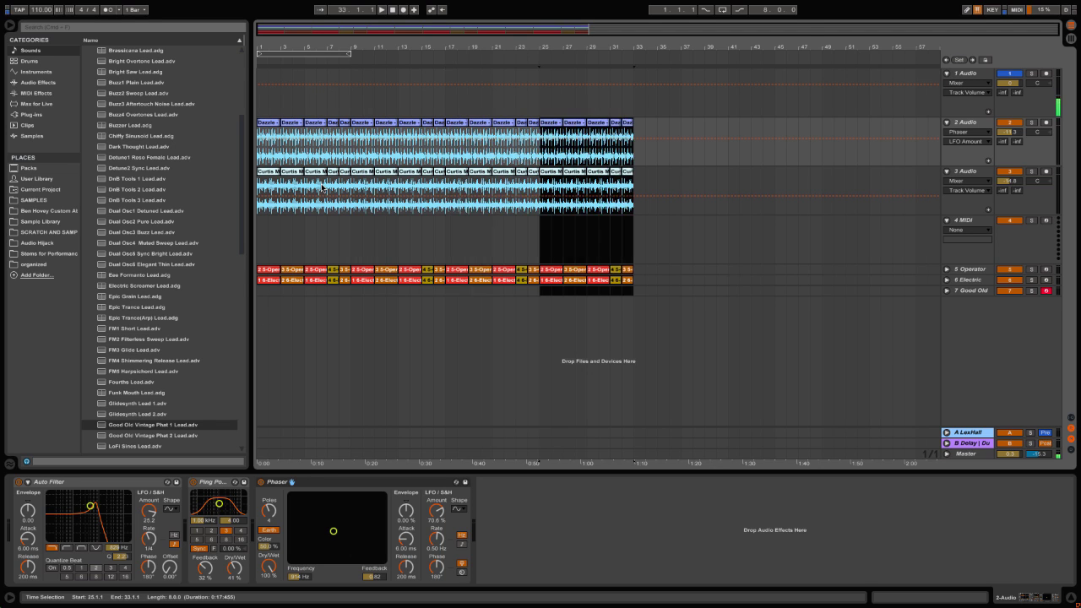
pyautogui.hotkey('ctrl', 'd')
pyautogui.hotkey('ctrl', 'd')
pyautogui.hotkey('ctrl', 'd')
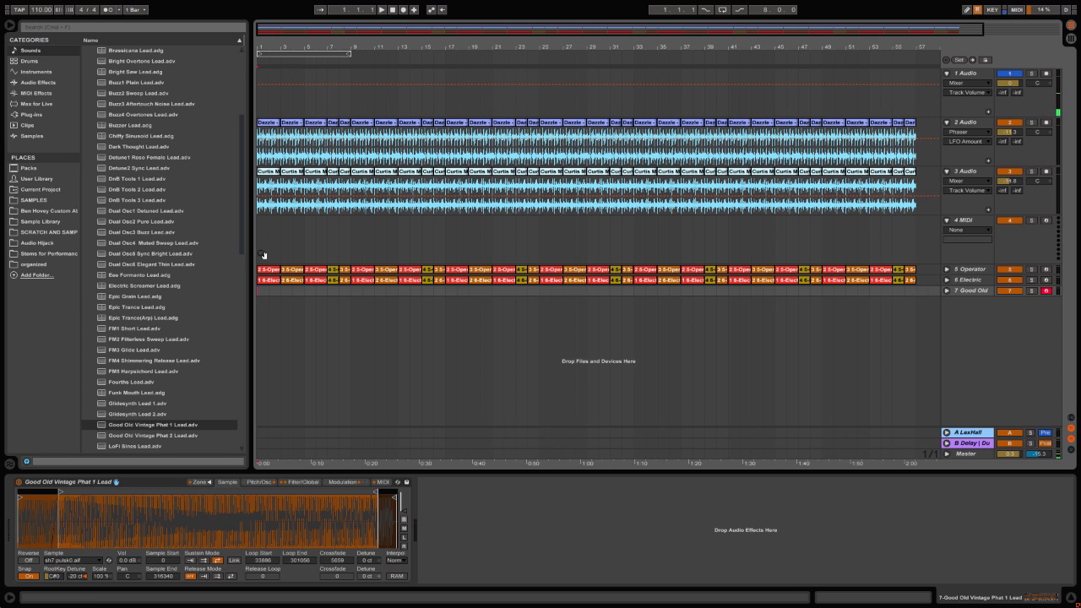
# Step: Record a new lead take on the Good Old track from bar 1 over the extended arrangement
pyautogui.click(404, 10)
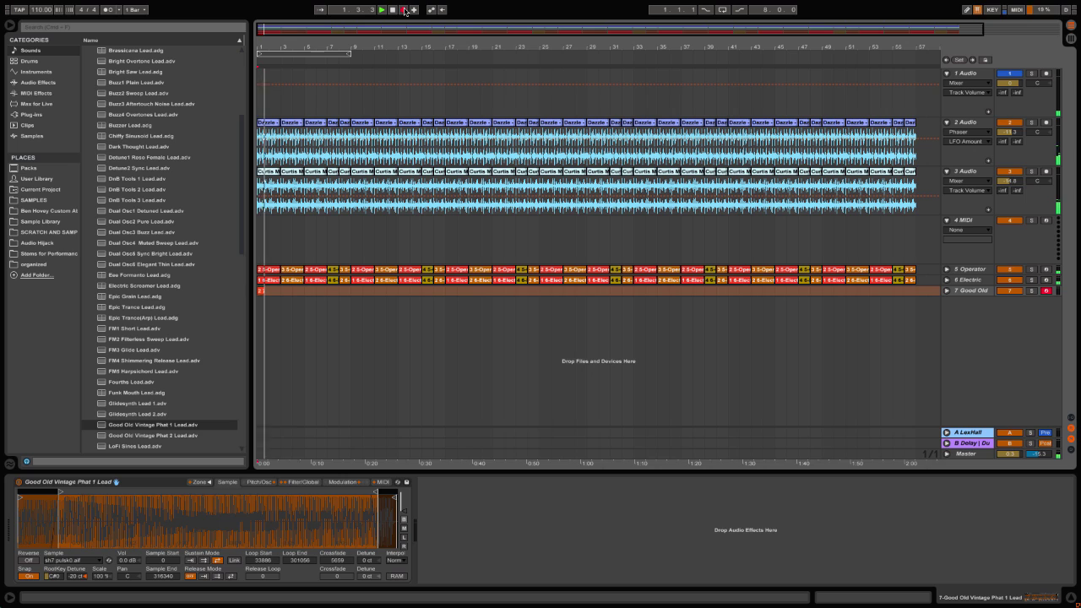